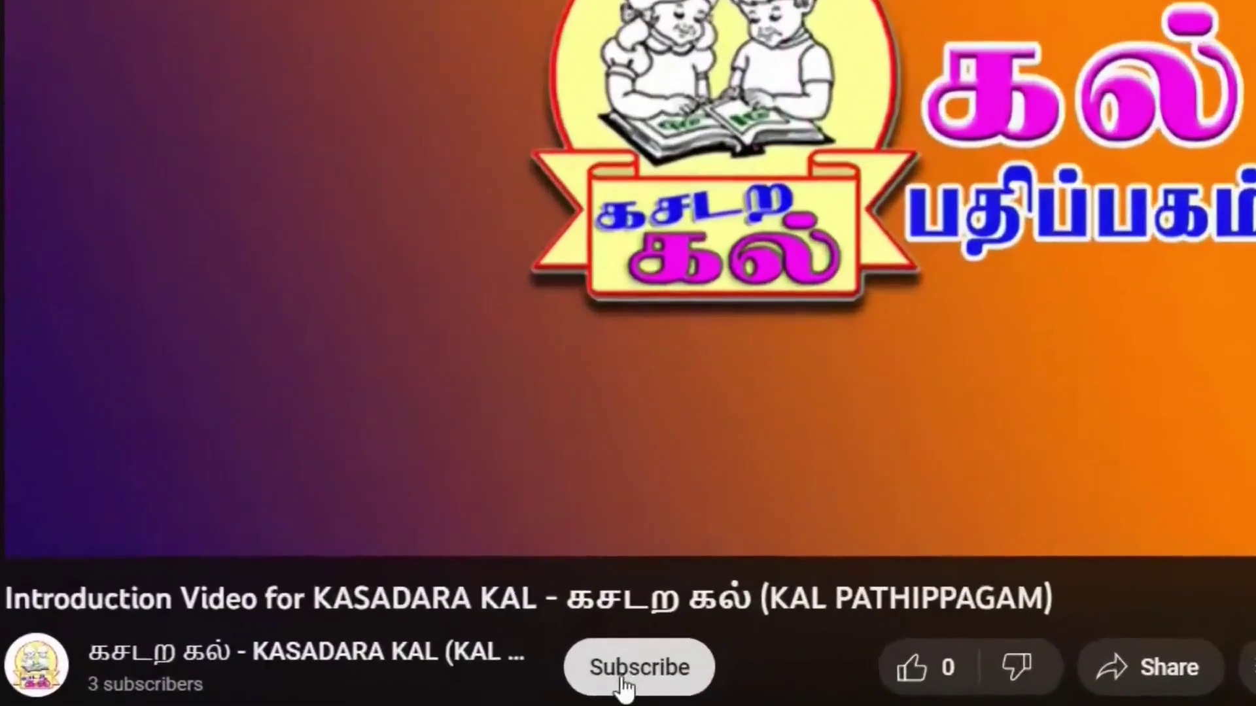
# - Subscribe to KASADARA KAL with all notifications on and like the introduction video
pyautogui.click(638, 681)
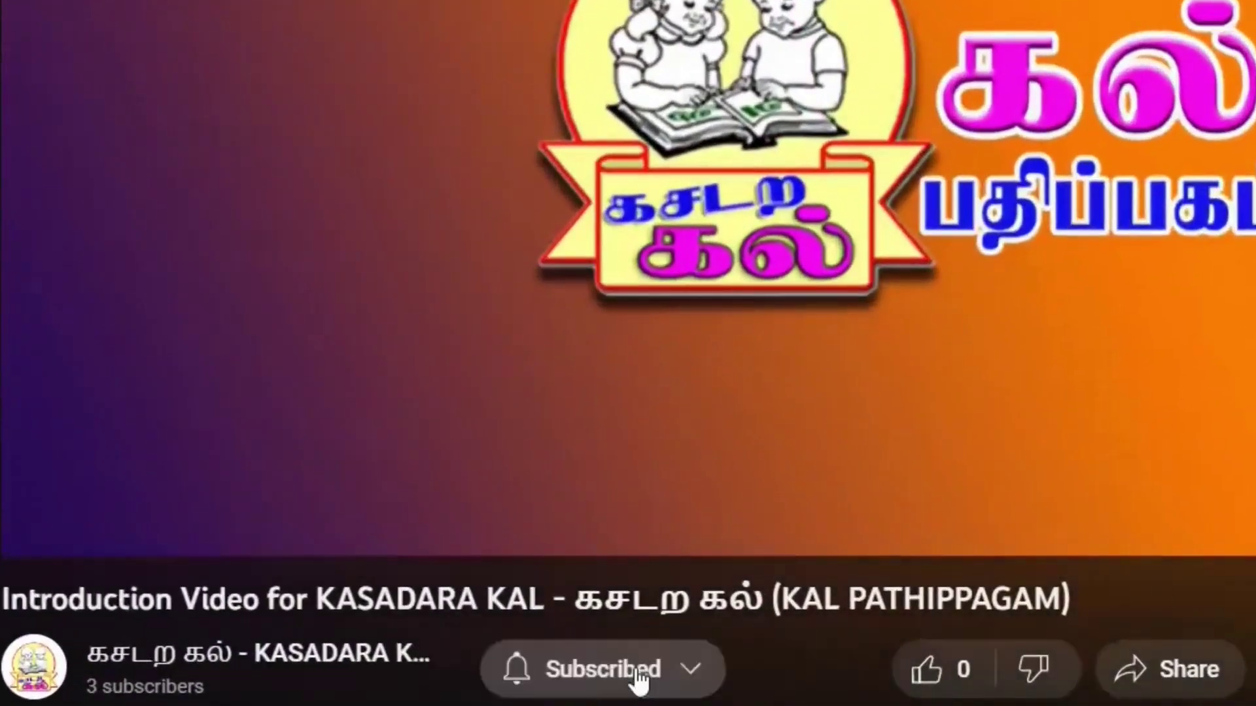
pyautogui.click(520, 673)
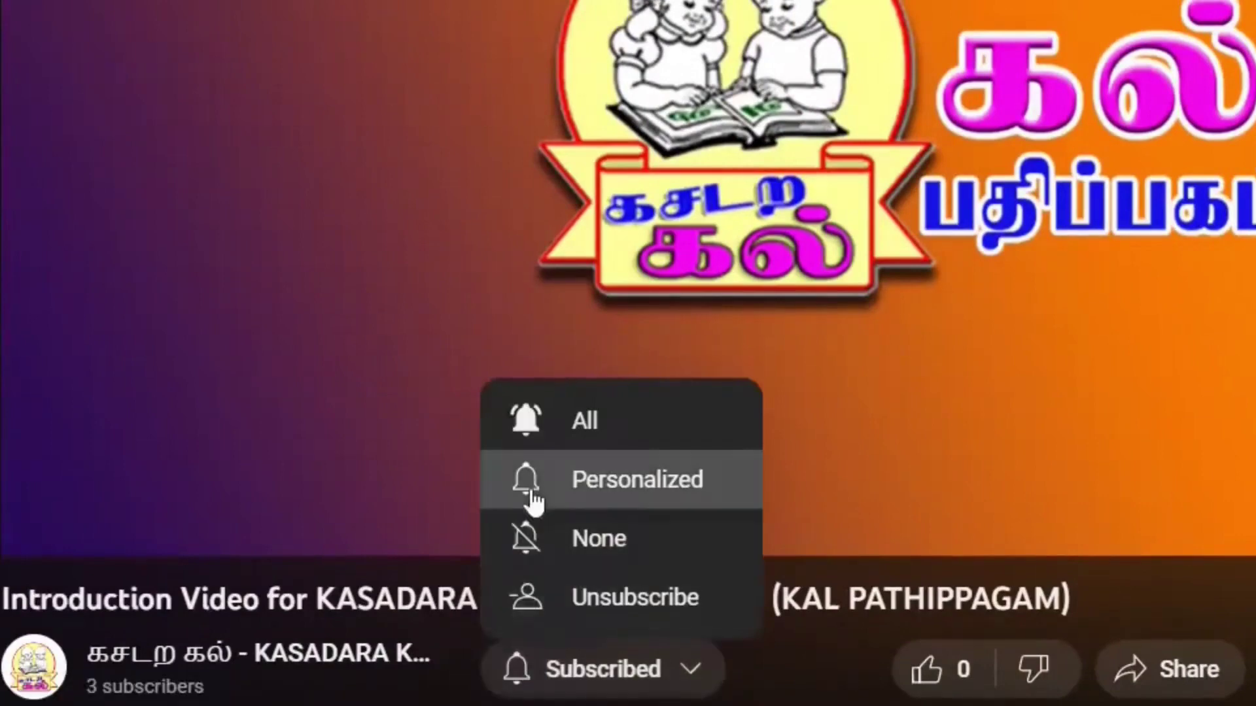
pyautogui.click(537, 437)
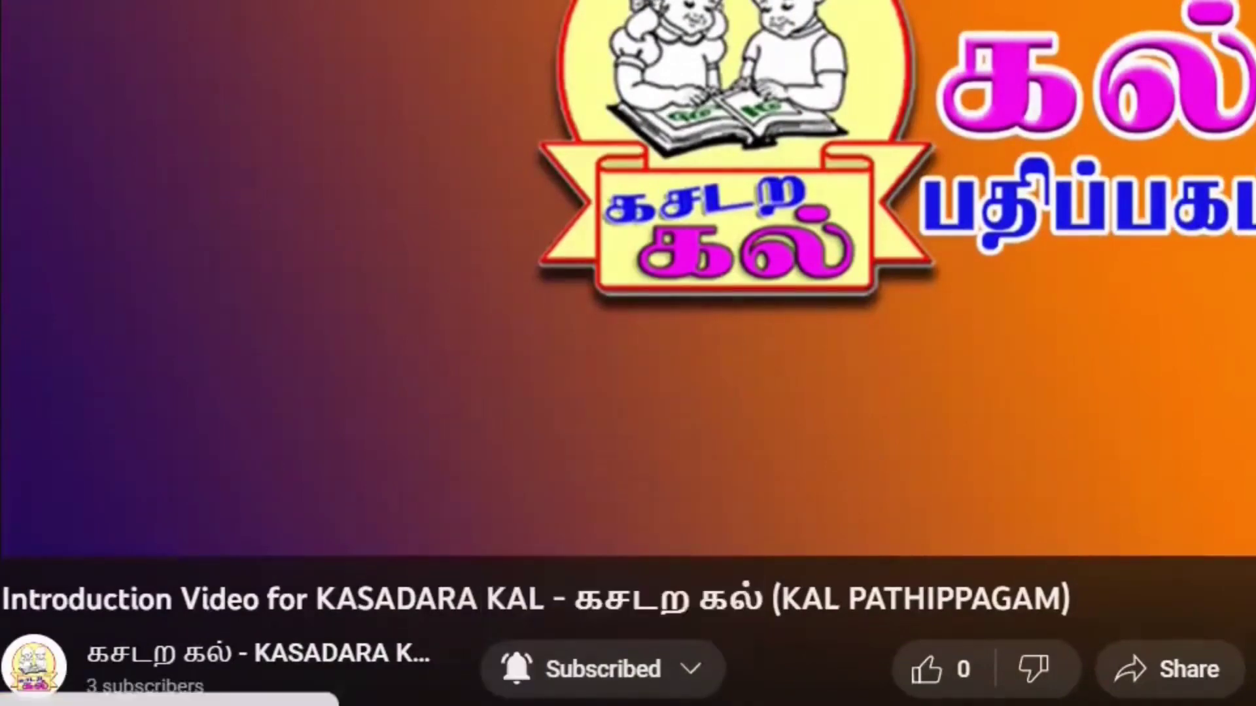
pyautogui.click(978, 678)
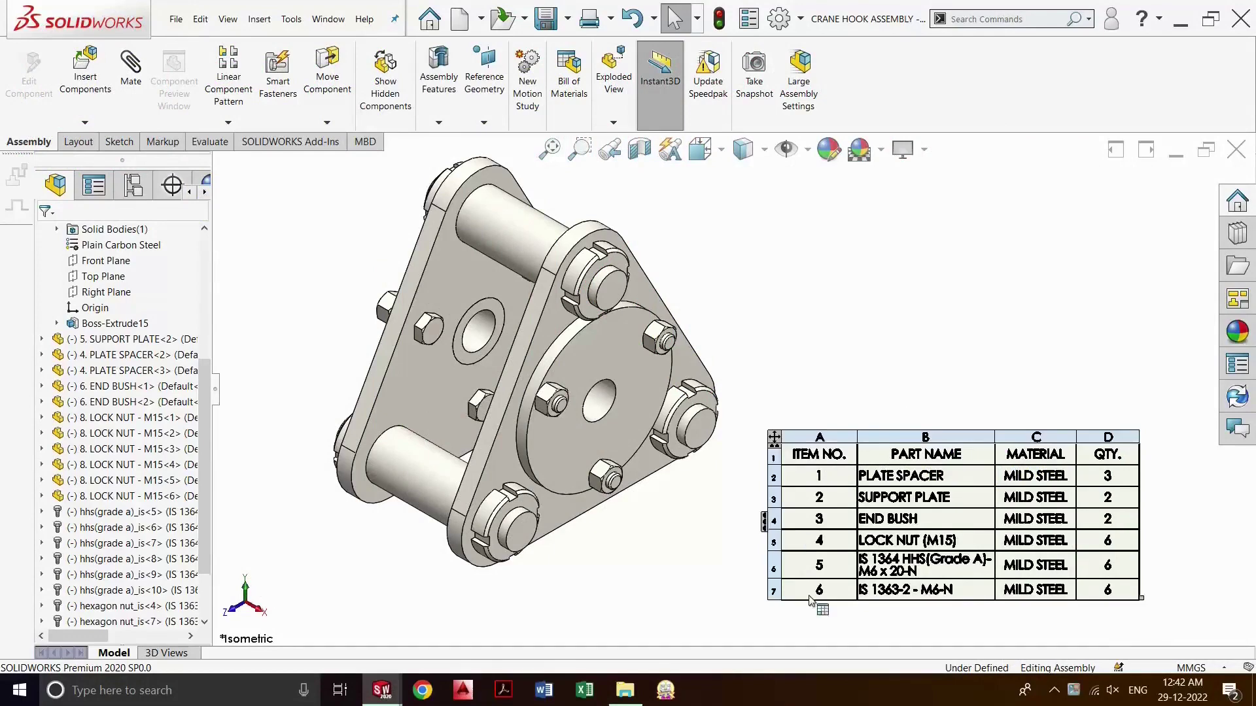
# - Check the bill of materials, highlighting the support plate and both end bushes in the tree
pyautogui.click(839, 595)
pyautogui.press('Escape')
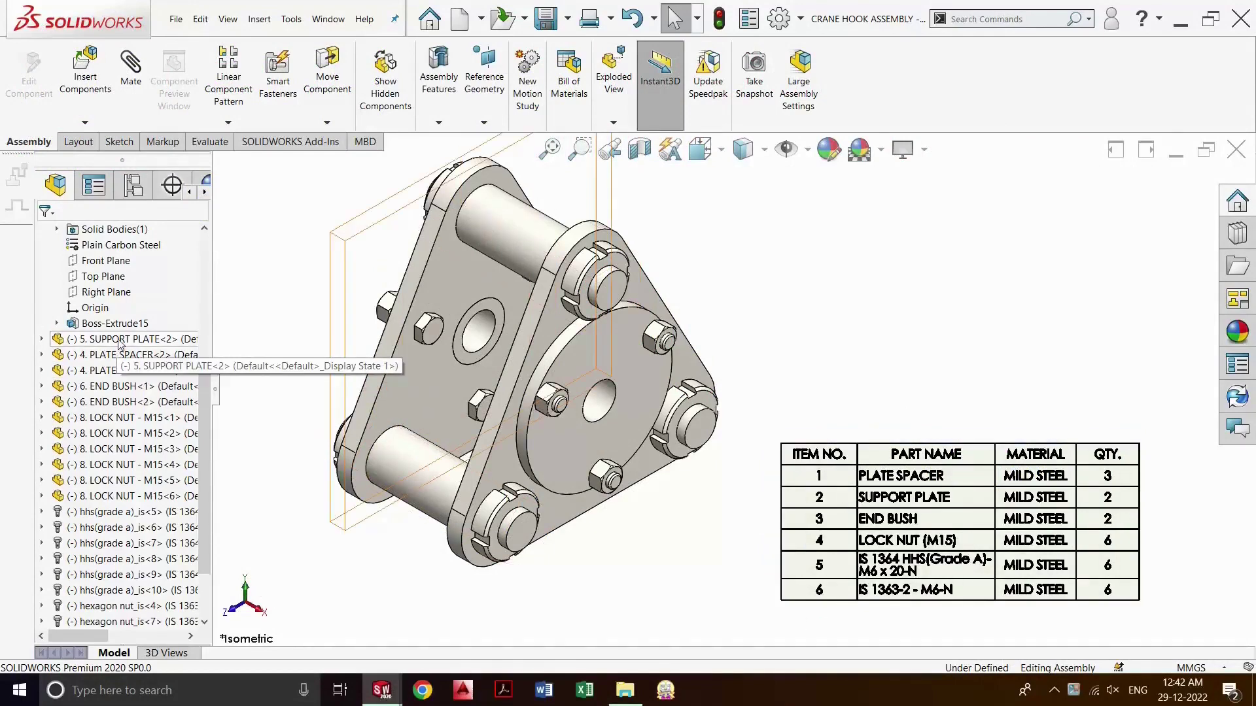
pyautogui.click(120, 340)
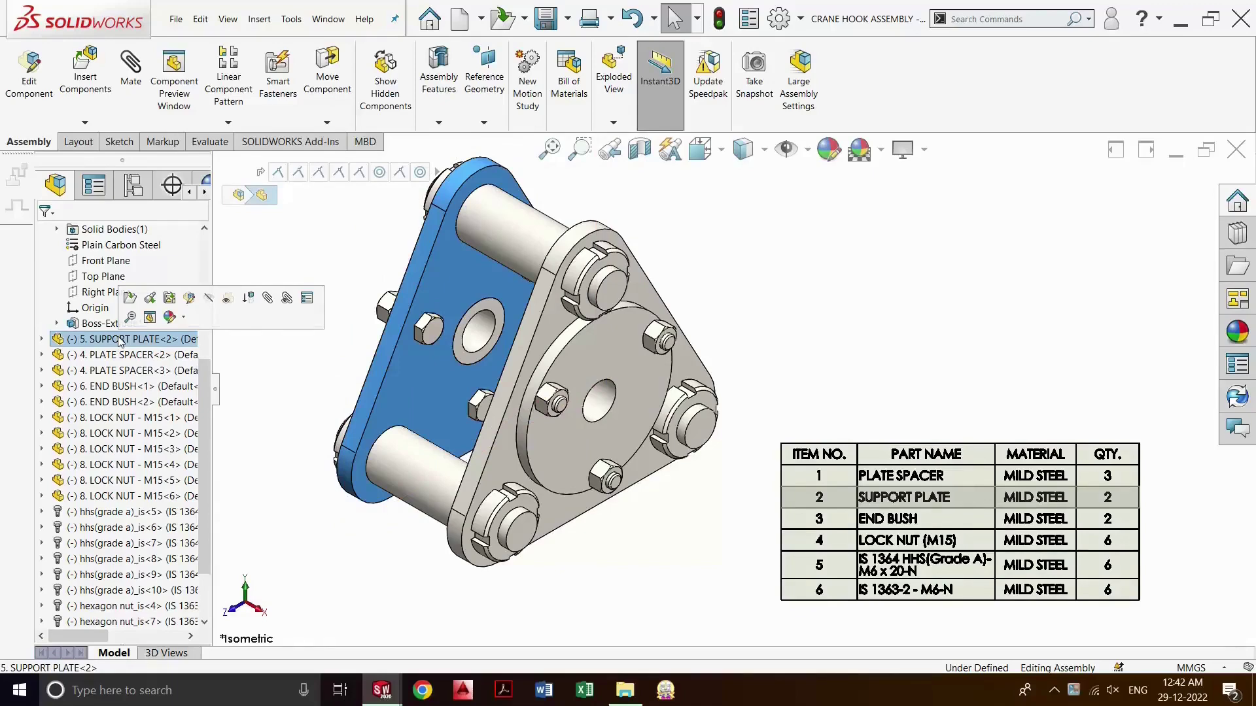
pyautogui.click(130, 386)
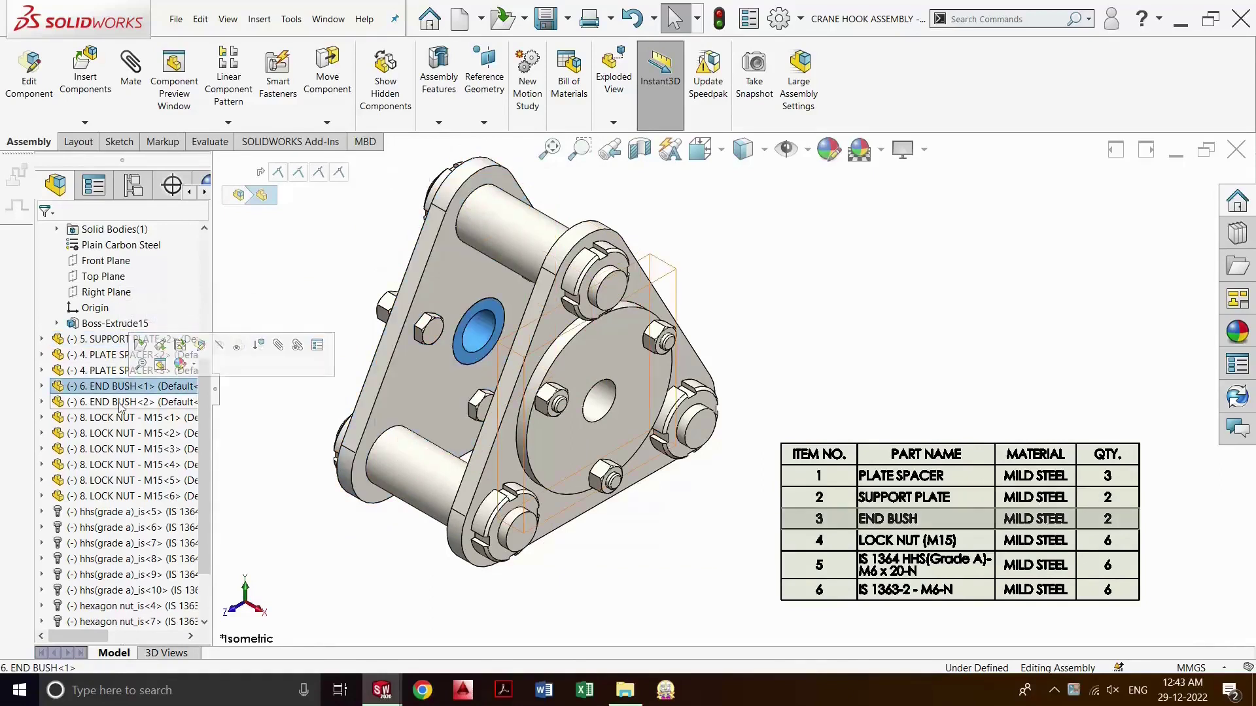
pyautogui.click(120, 402)
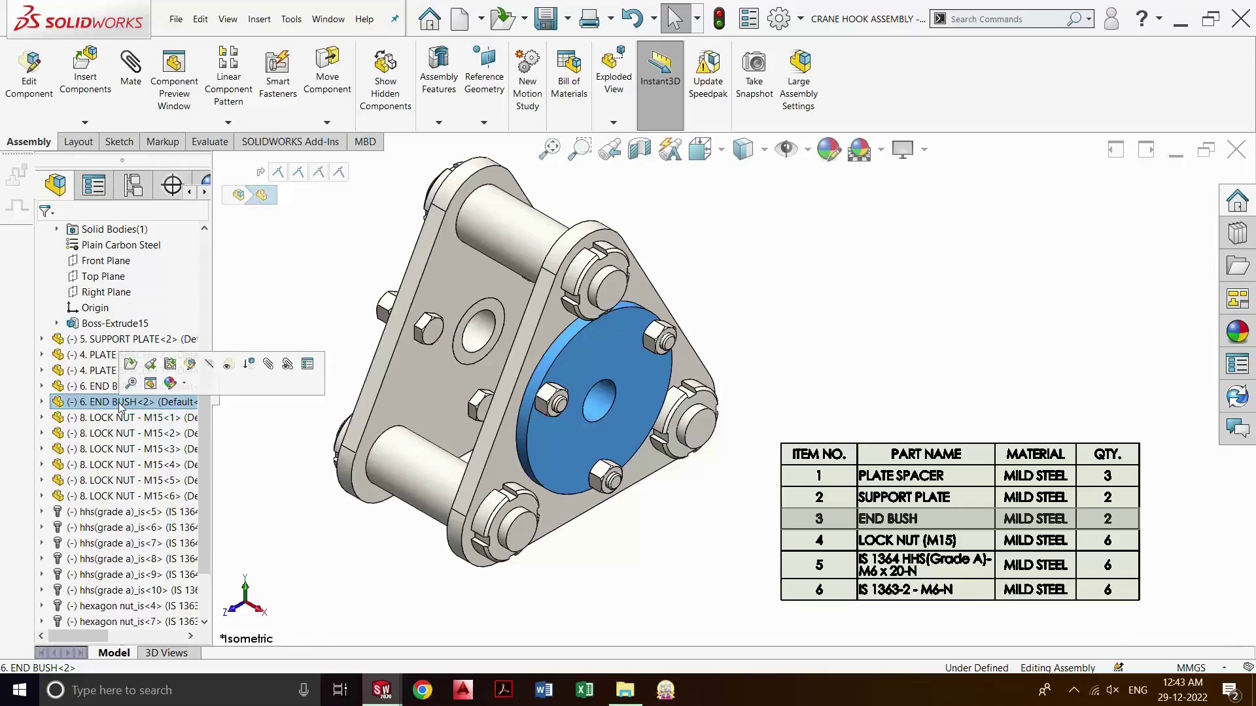
# - Highlight an M15 lock nut, an M6 bolt and two hexagon nuts, then switch to Assem1
pyautogui.click(117, 465)
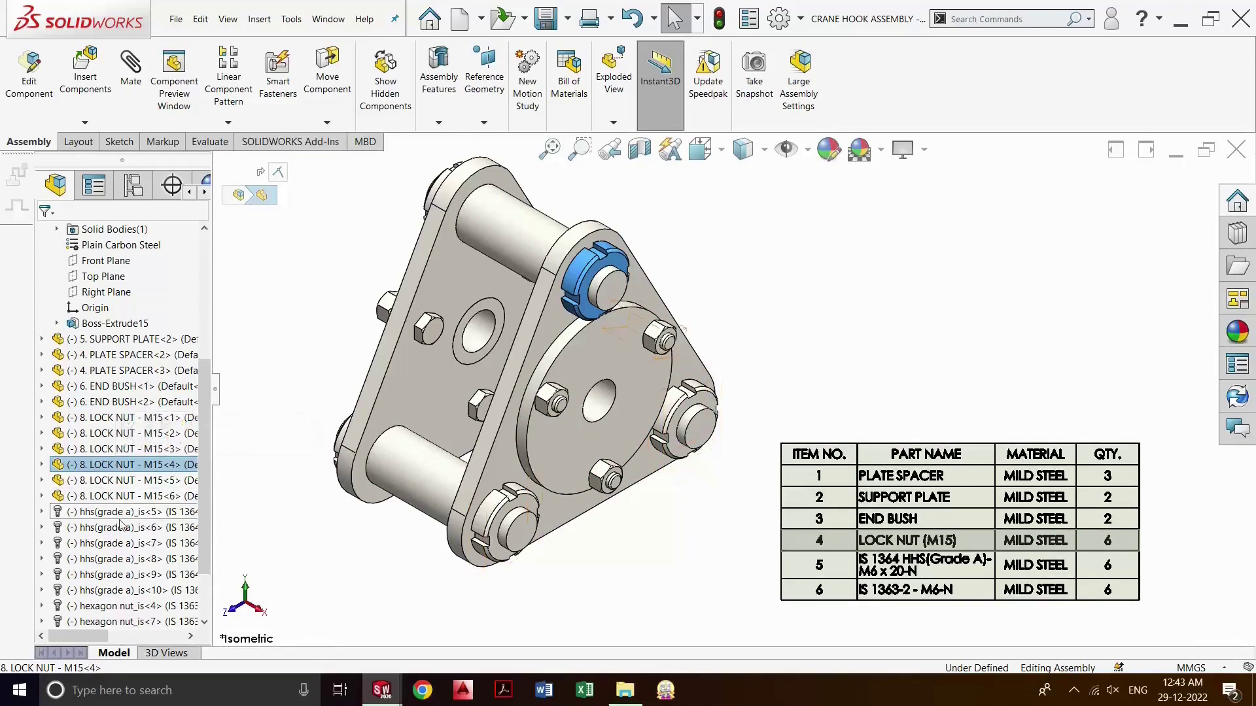
pyautogui.click(122, 543)
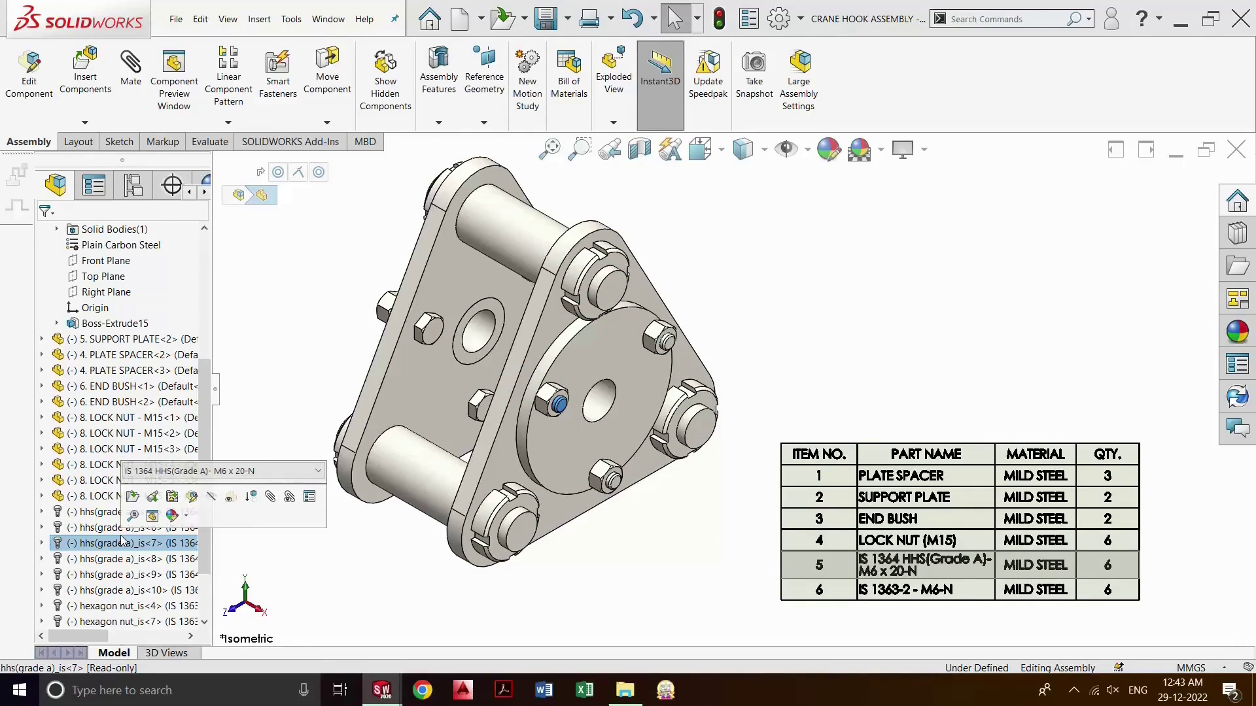
pyautogui.click(155, 606)
pyautogui.scroll(-1, 157, 605)
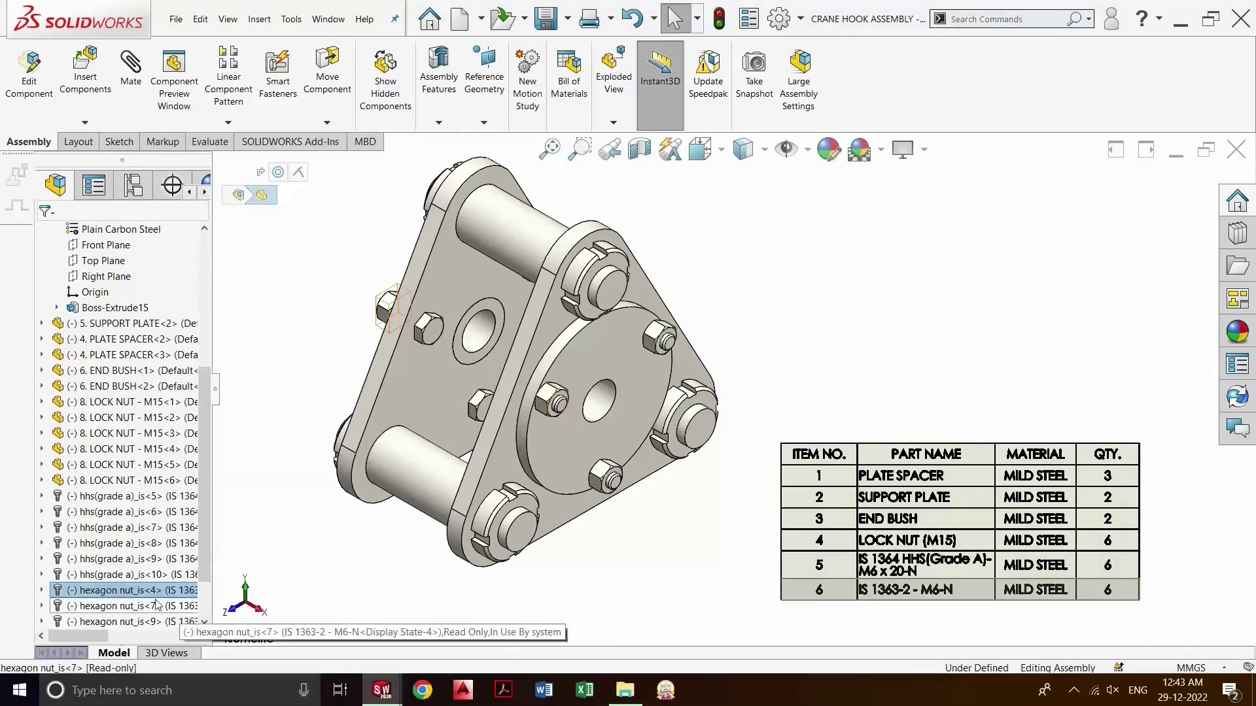
pyautogui.click(158, 622)
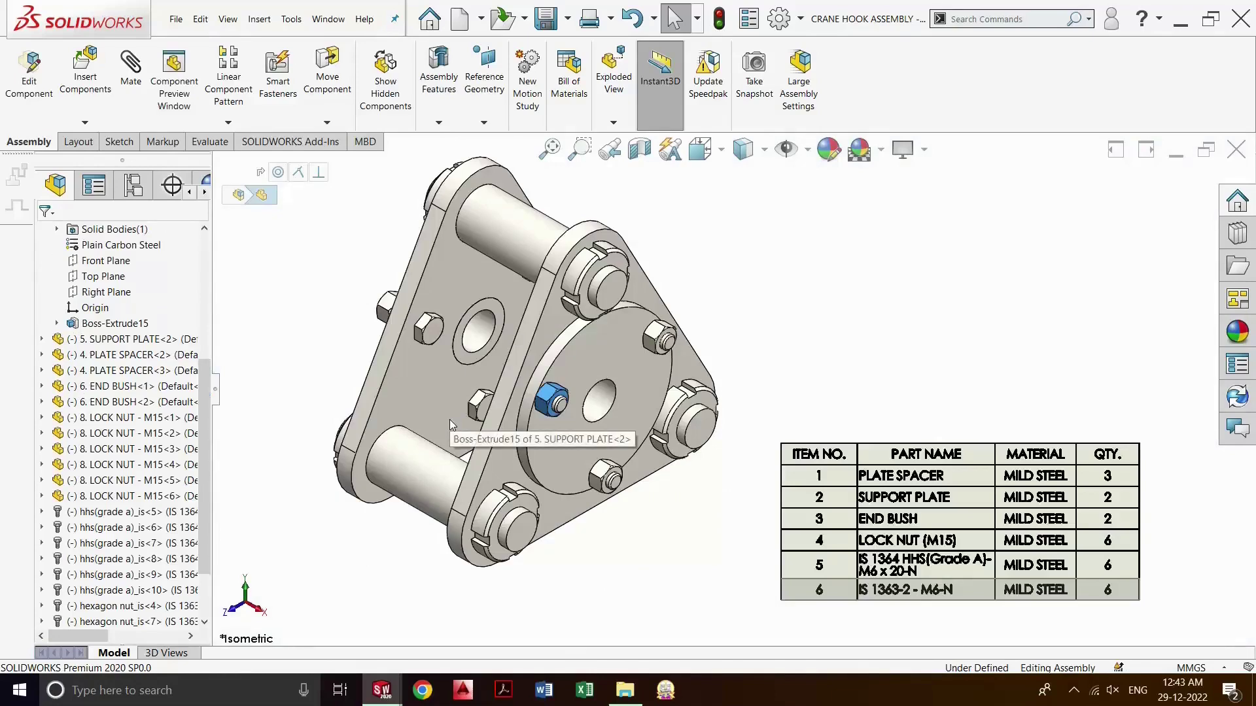
pyautogui.hotkey('ctrl', 'Tab')
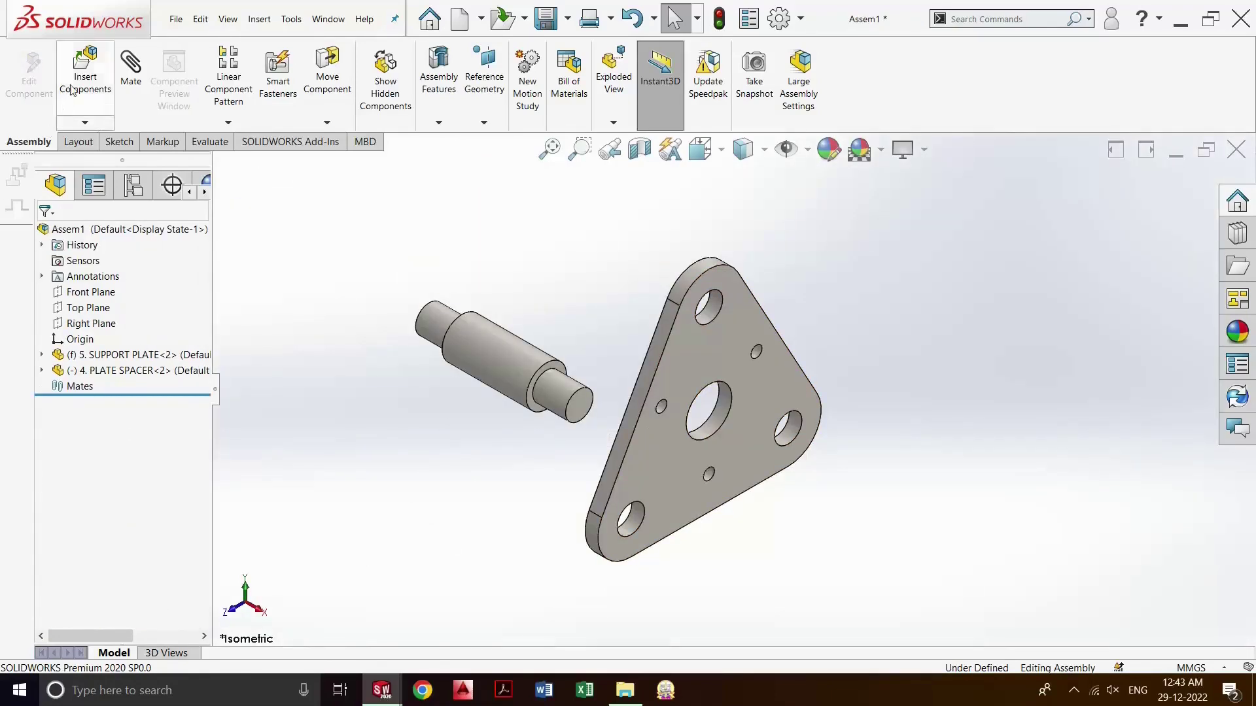
# - Insert the 6. END BUSH part and place it to the right of the plate
pyautogui.click(75, 86)
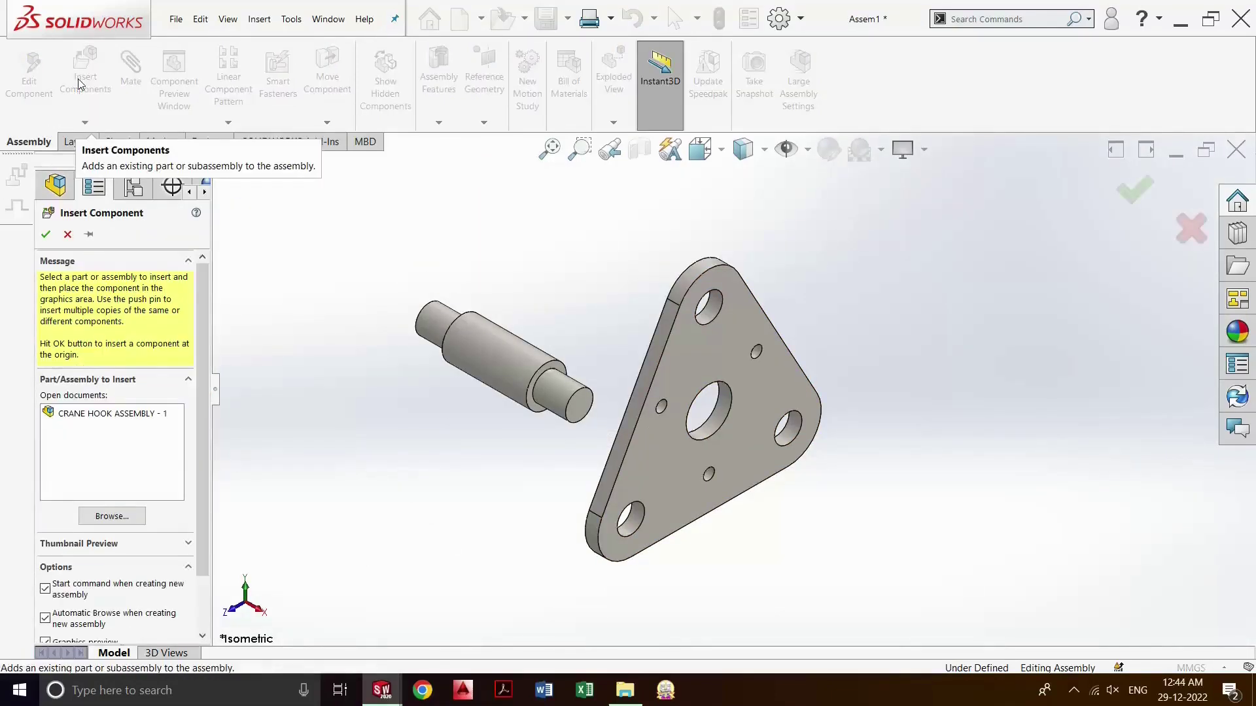
pyautogui.click(110, 516)
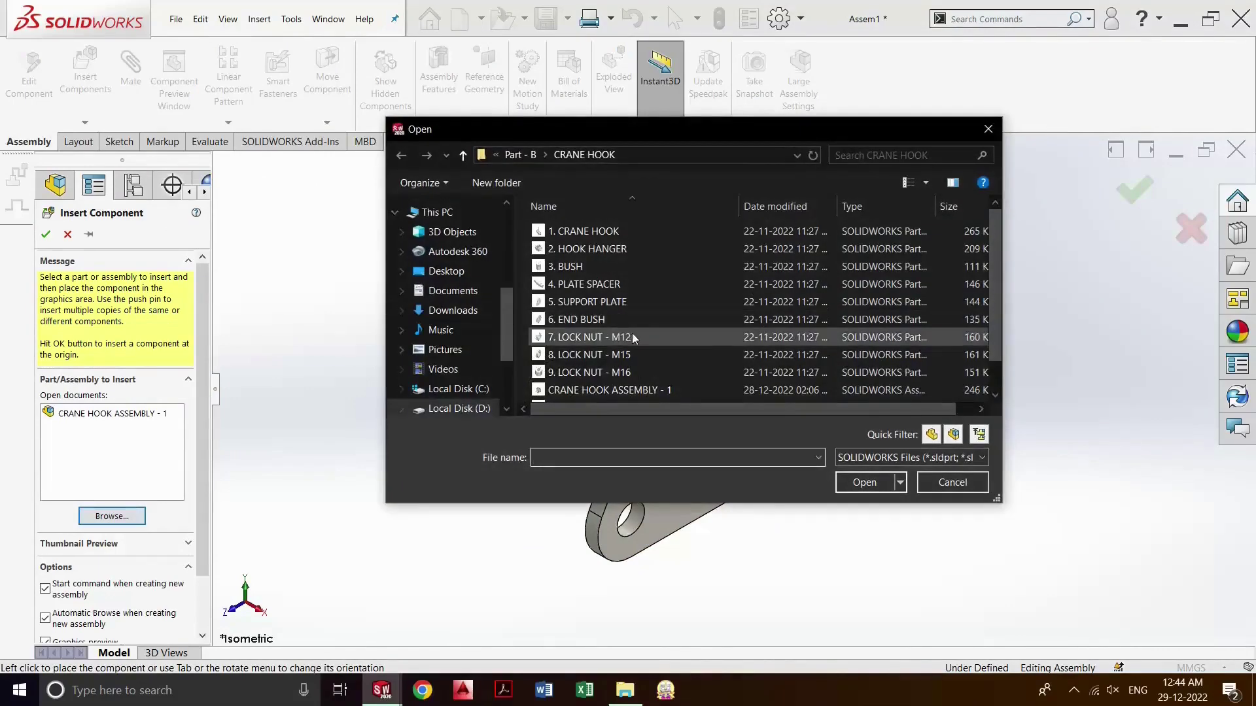
pyautogui.click(612, 320)
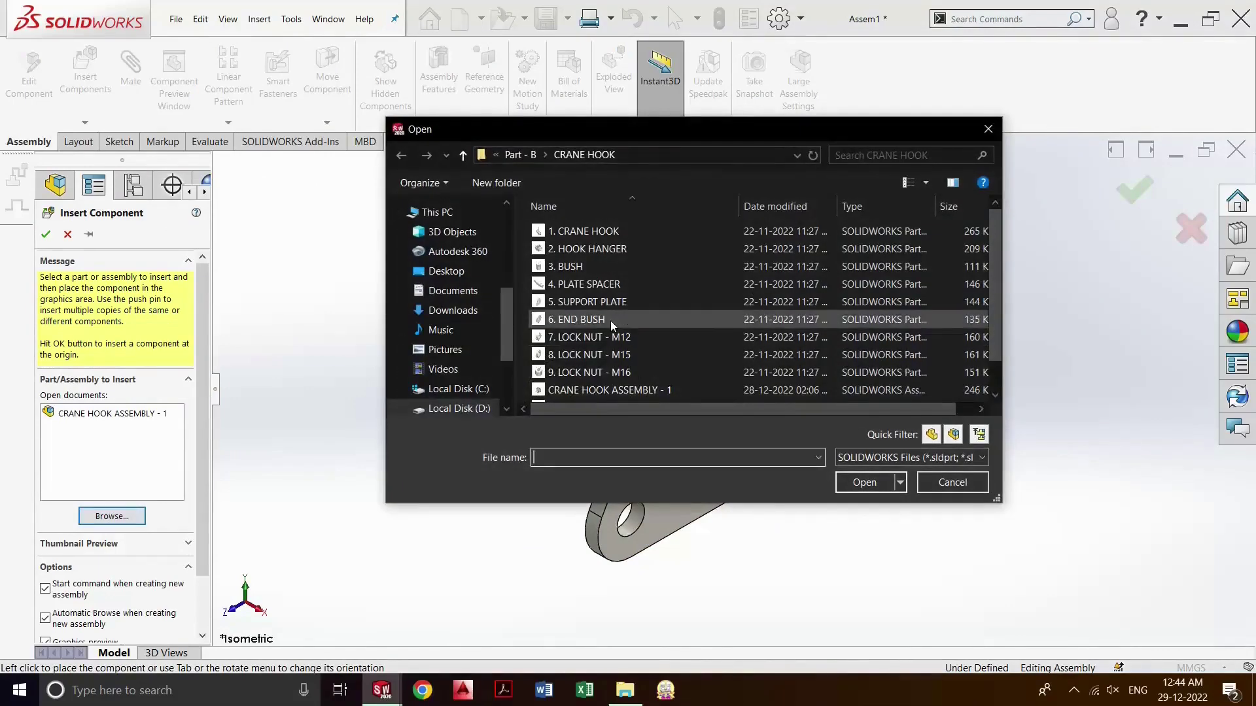
pyautogui.click(864, 483)
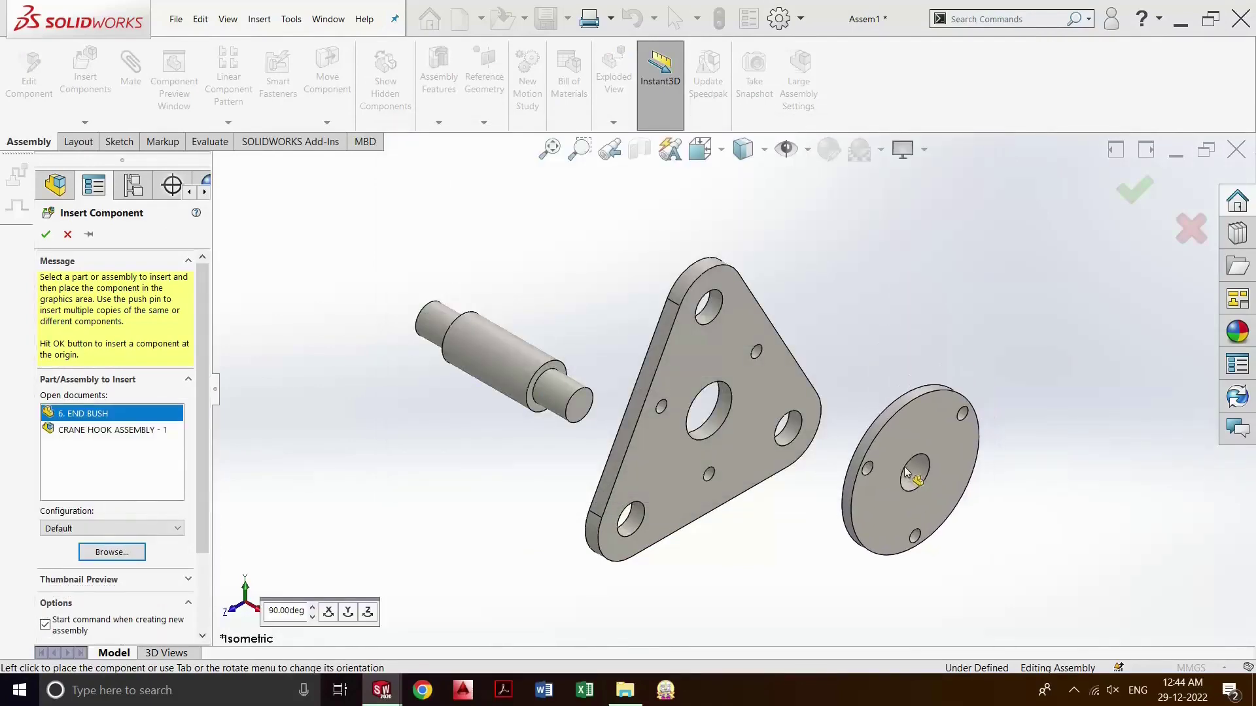
pyautogui.click(905, 471)
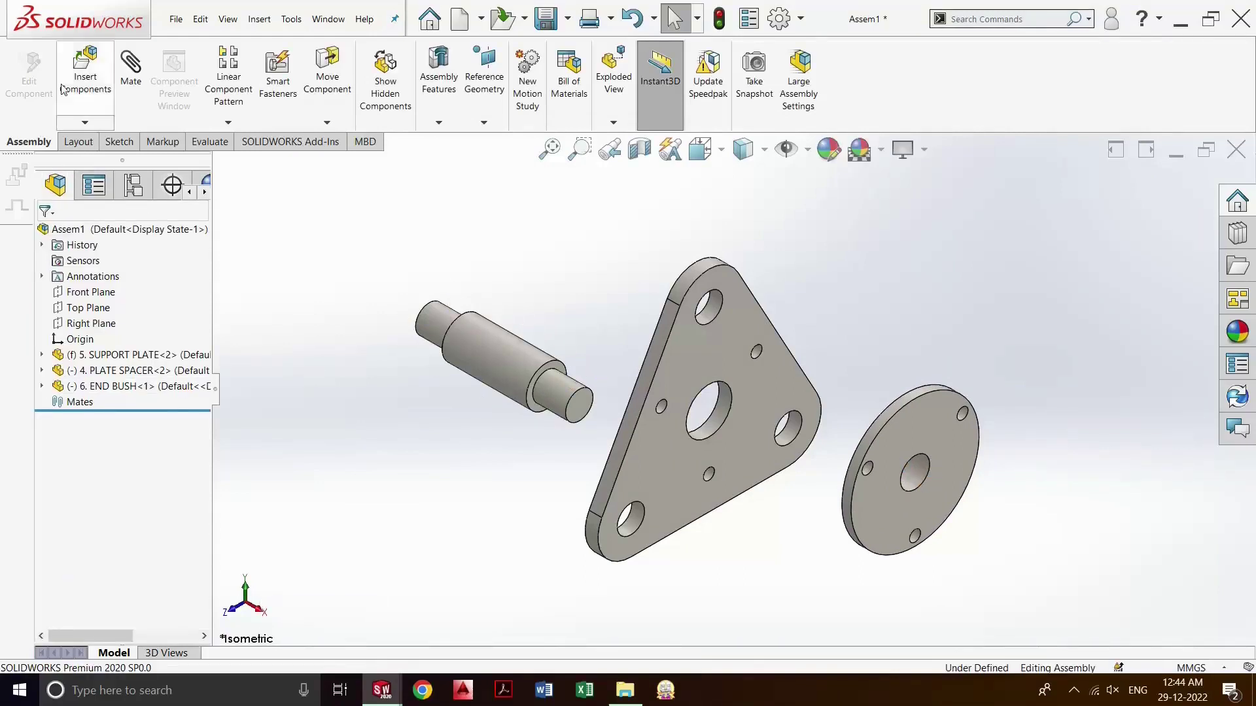
# - Insert the 8. LOCK NUT - M15 part and place it below the shaft
pyautogui.click(78, 67)
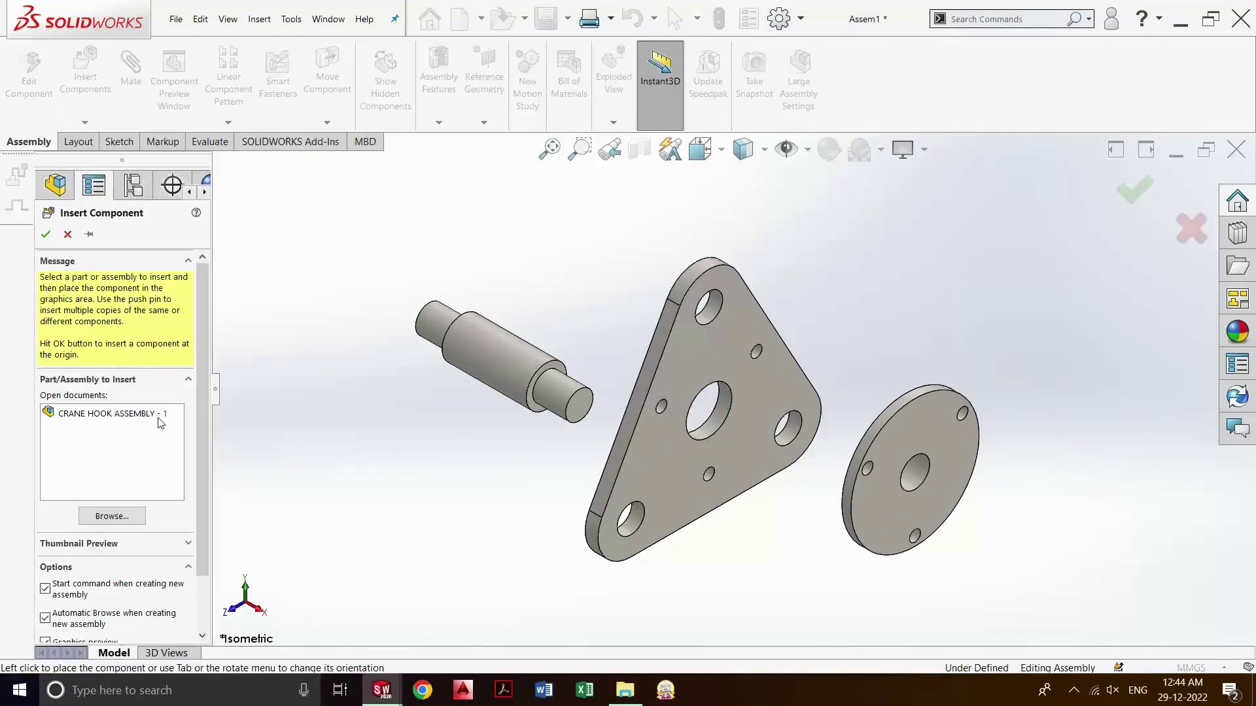
pyautogui.click(112, 516)
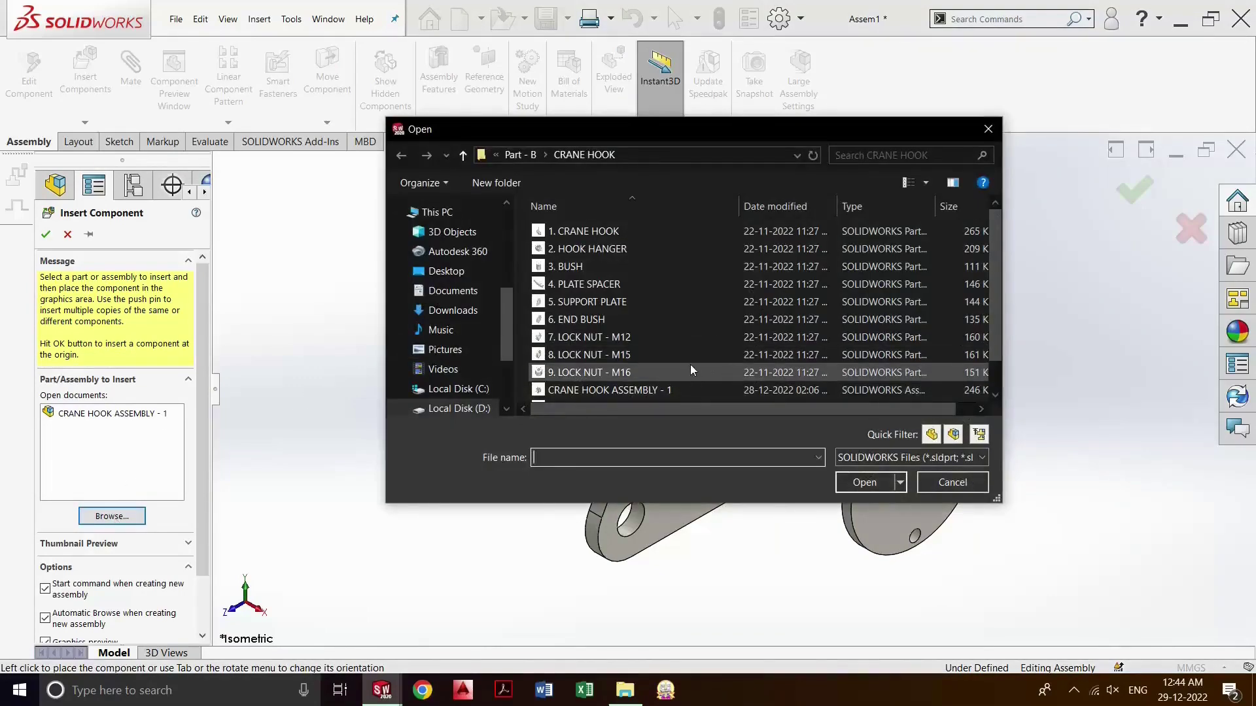
pyautogui.click(647, 355)
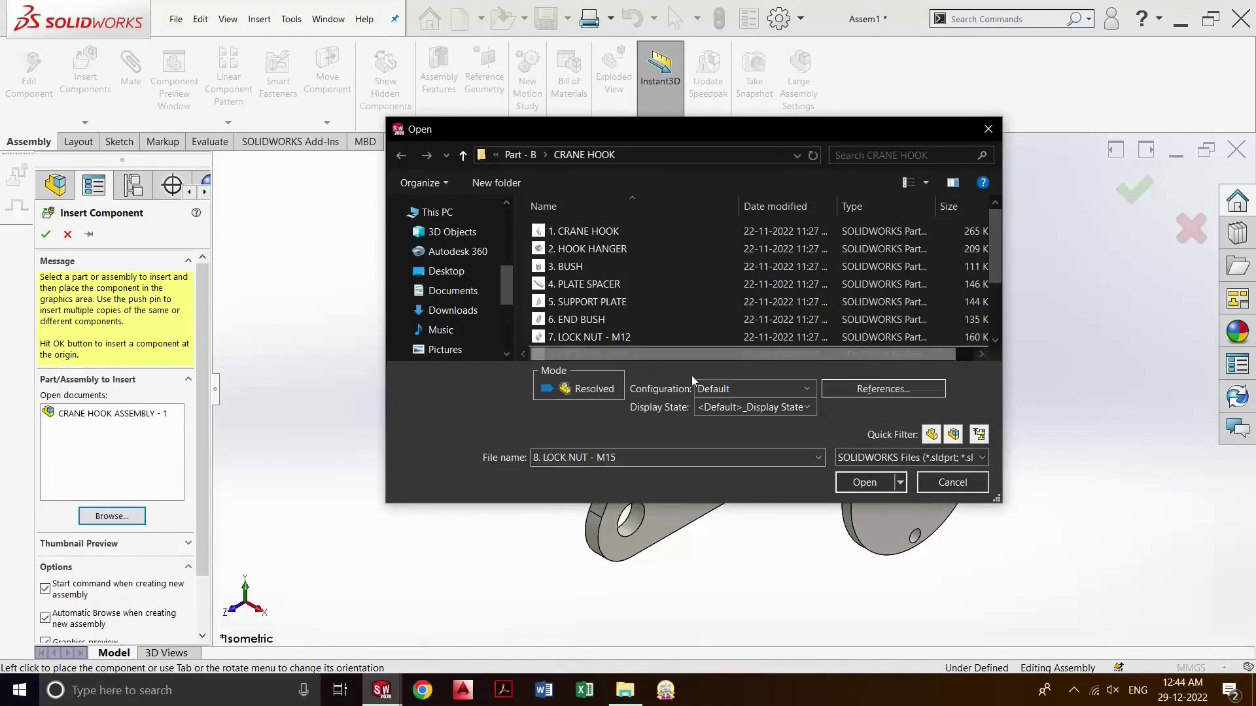
pyautogui.click(865, 482)
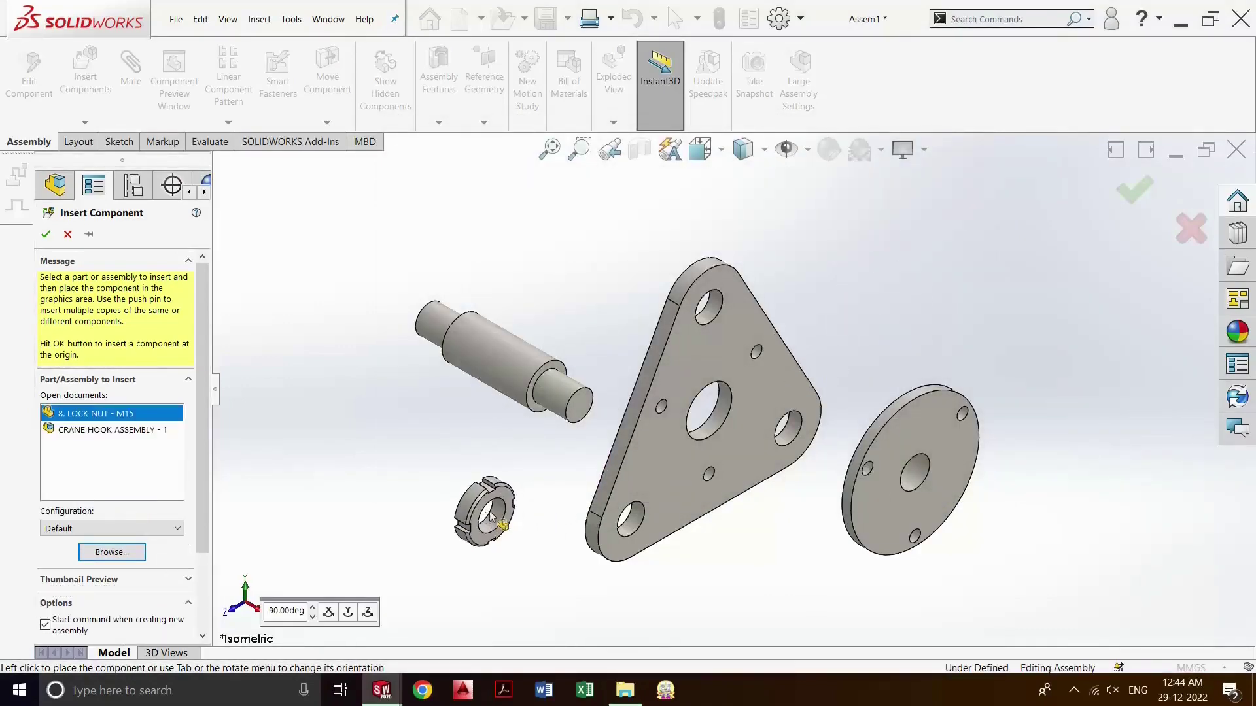
pyautogui.click(487, 516)
pyautogui.moveTo(741, 480)
pyautogui.mouseDown(button='middle')
pyautogui.moveTo(850, 575)
pyautogui.moveTo(785, 517)
pyautogui.mouseUp(button='middle')
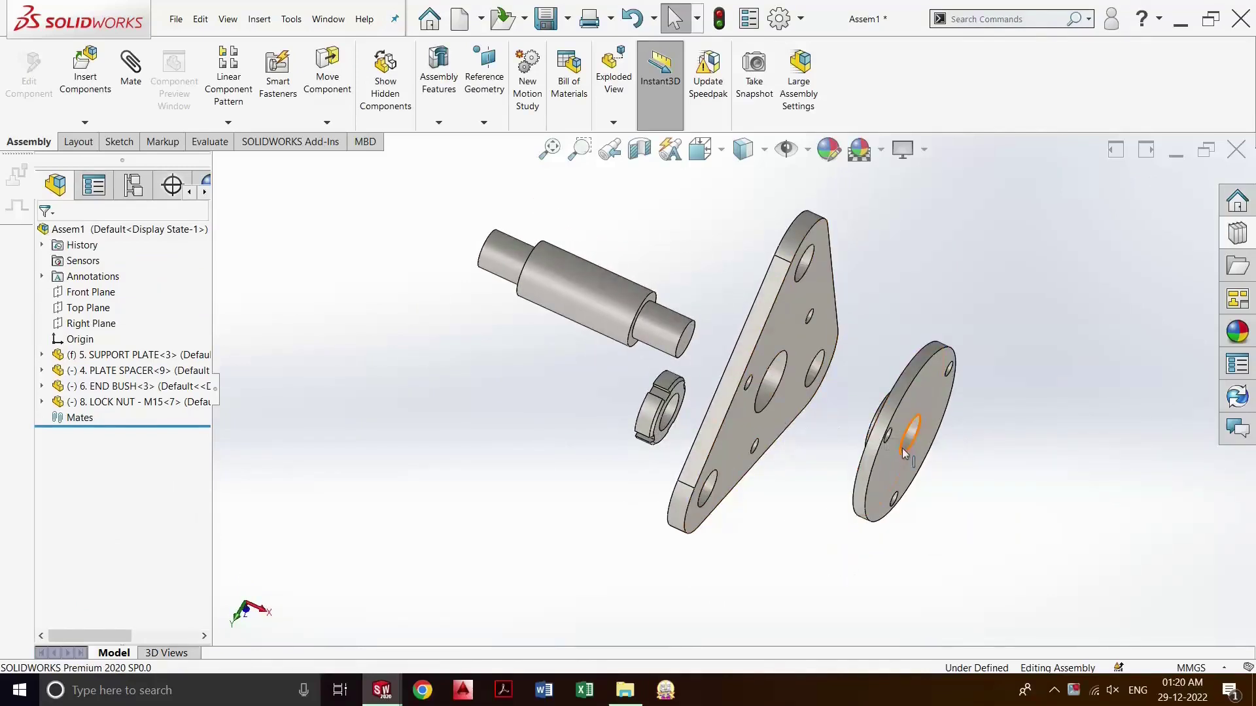
# - Mate the end bush's edge coincident with the support plate's centre hole edge
pyautogui.scroll(-2, 878, 464)
pyautogui.scroll(-2, 877, 462)
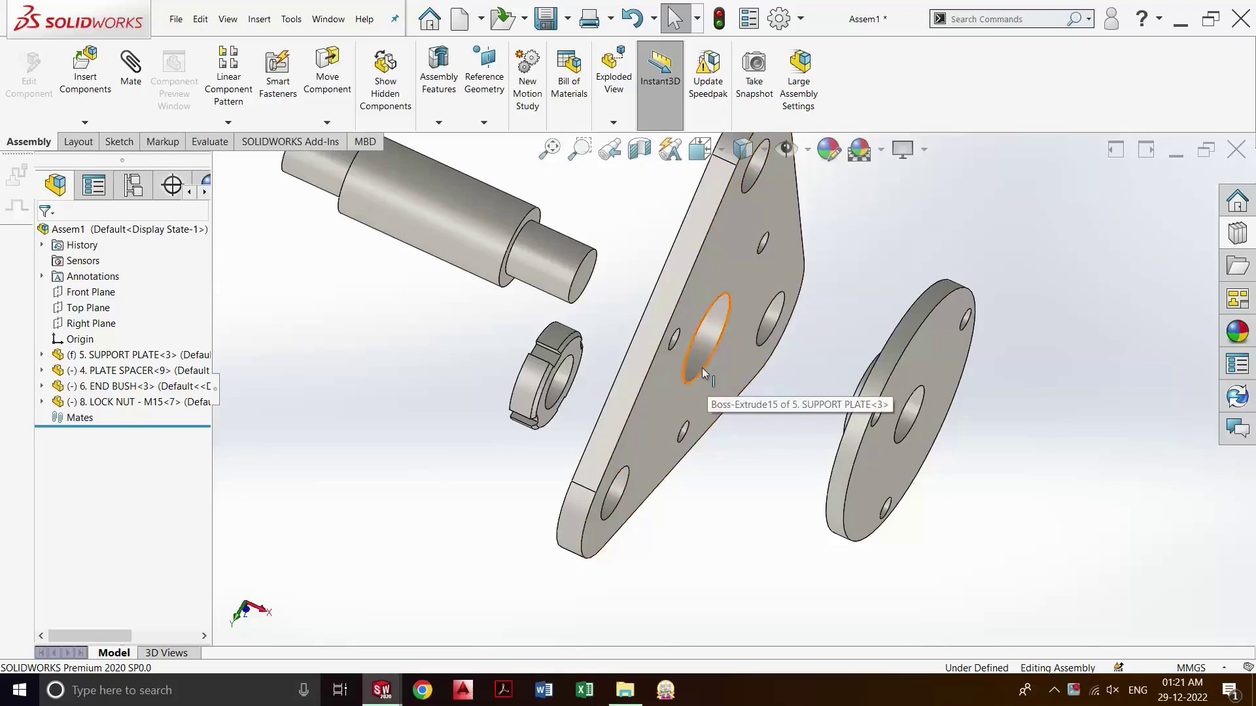
pyautogui.scroll(3, 782, 436)
pyautogui.moveTo(782, 435); pyautogui.dragTo(807, 467, button='middle')
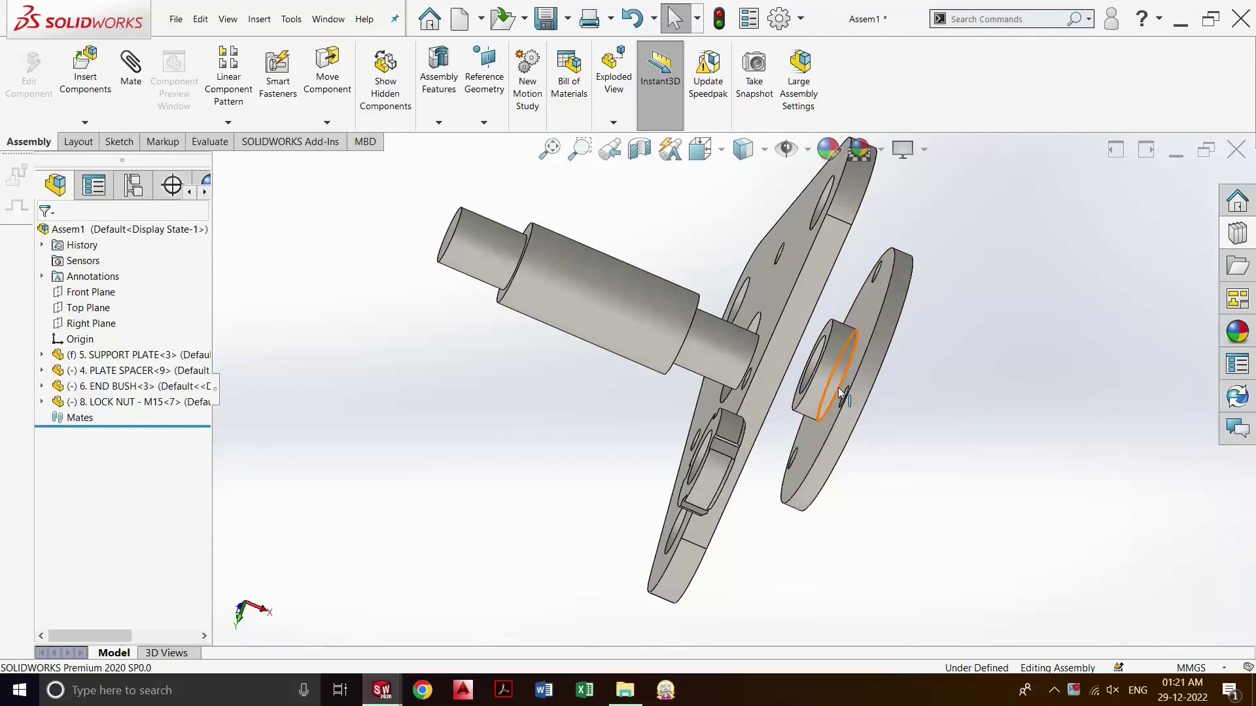
pyautogui.click(131, 81)
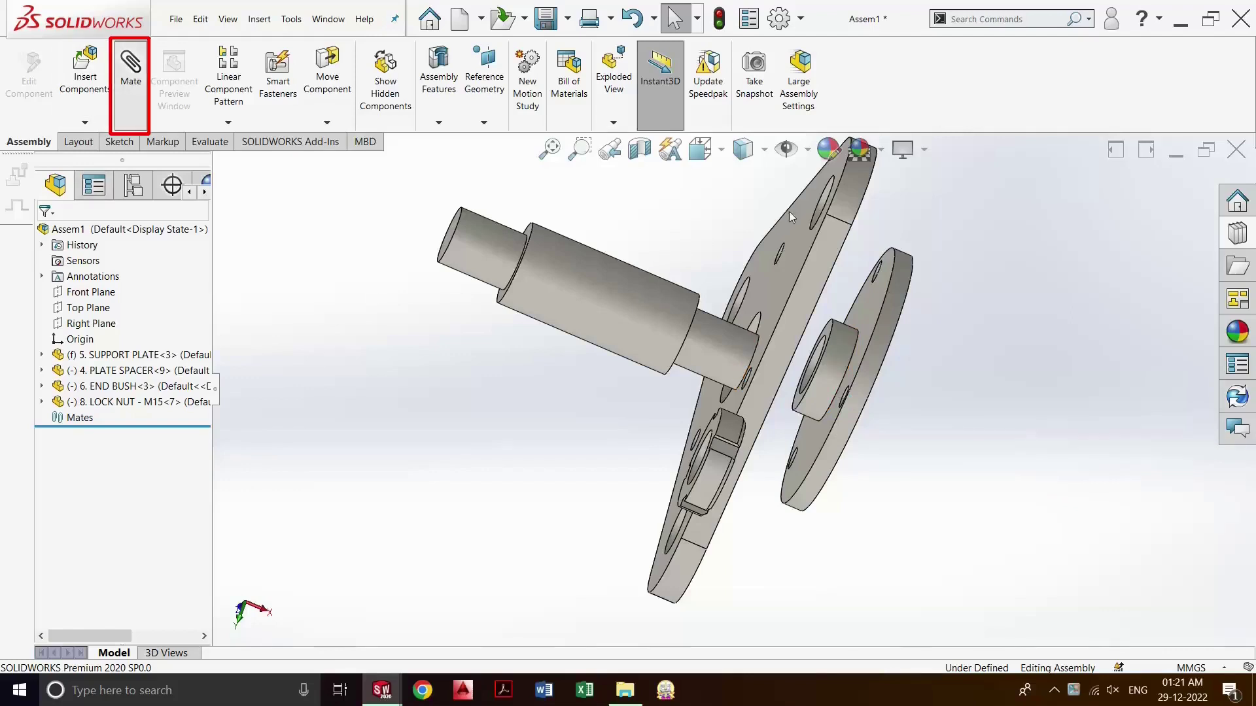
pyautogui.click(848, 370)
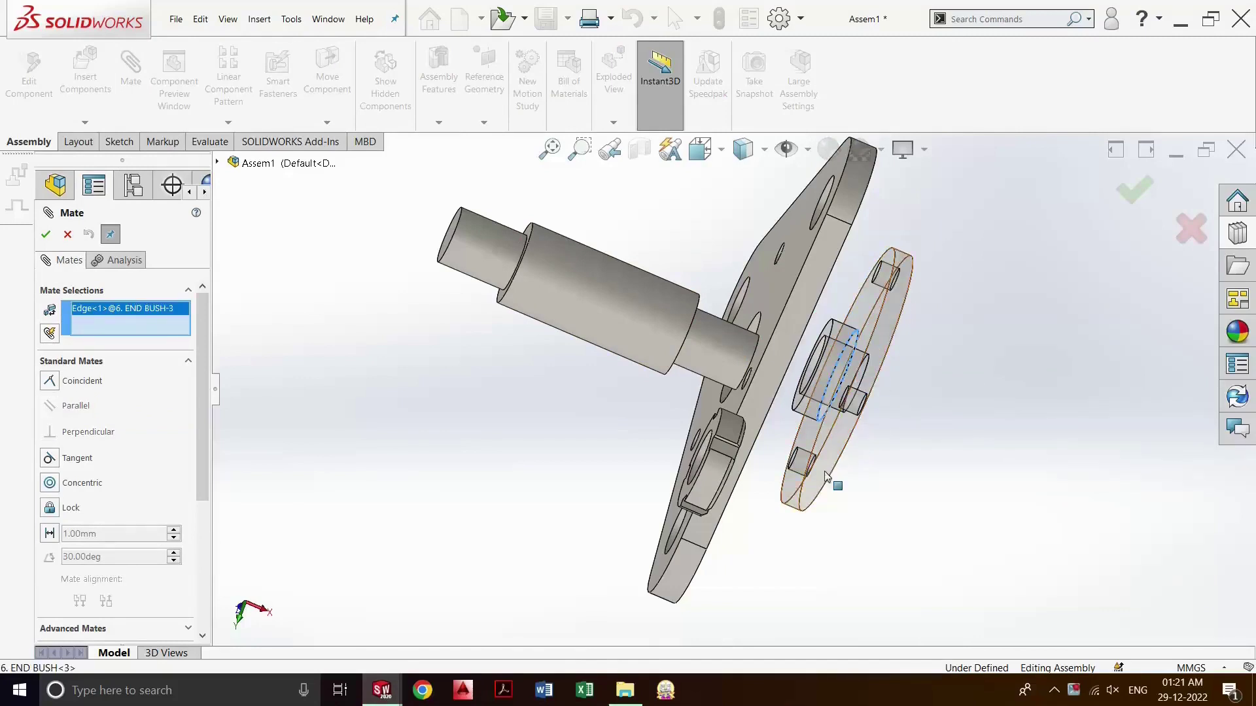
pyautogui.moveTo(779, 482); pyautogui.dragTo(628, 437, button='middle')
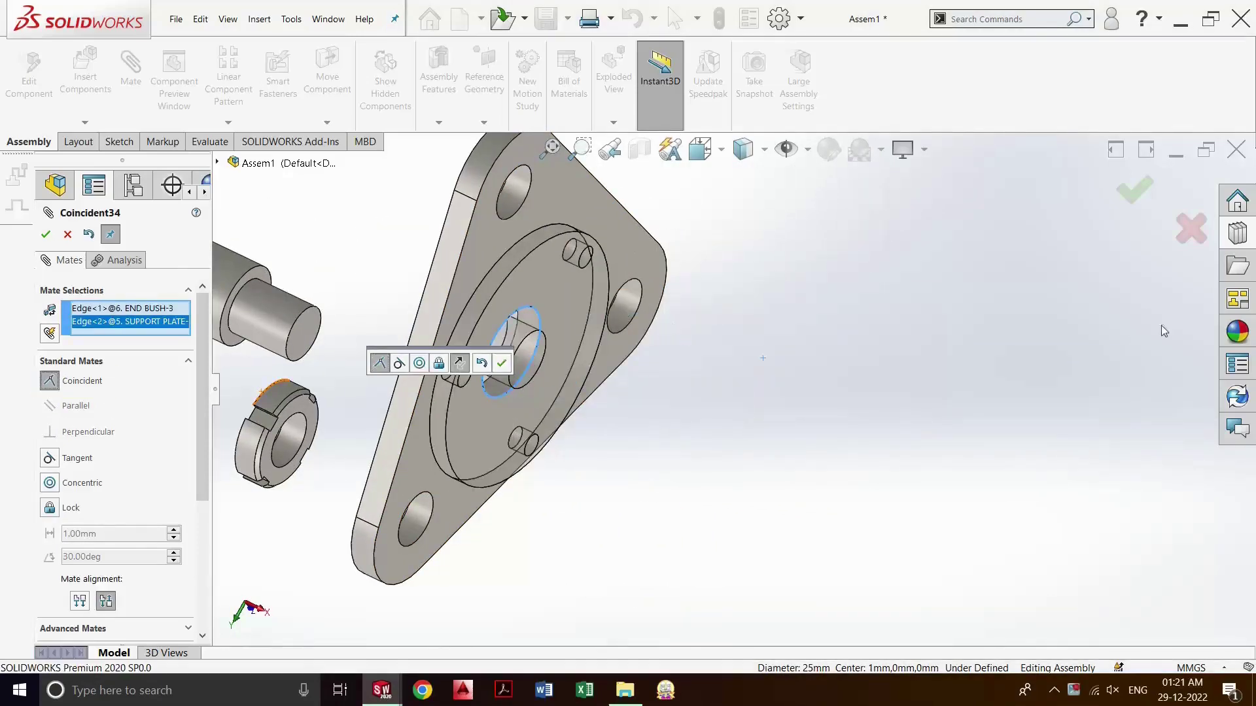
pyautogui.click(1135, 190)
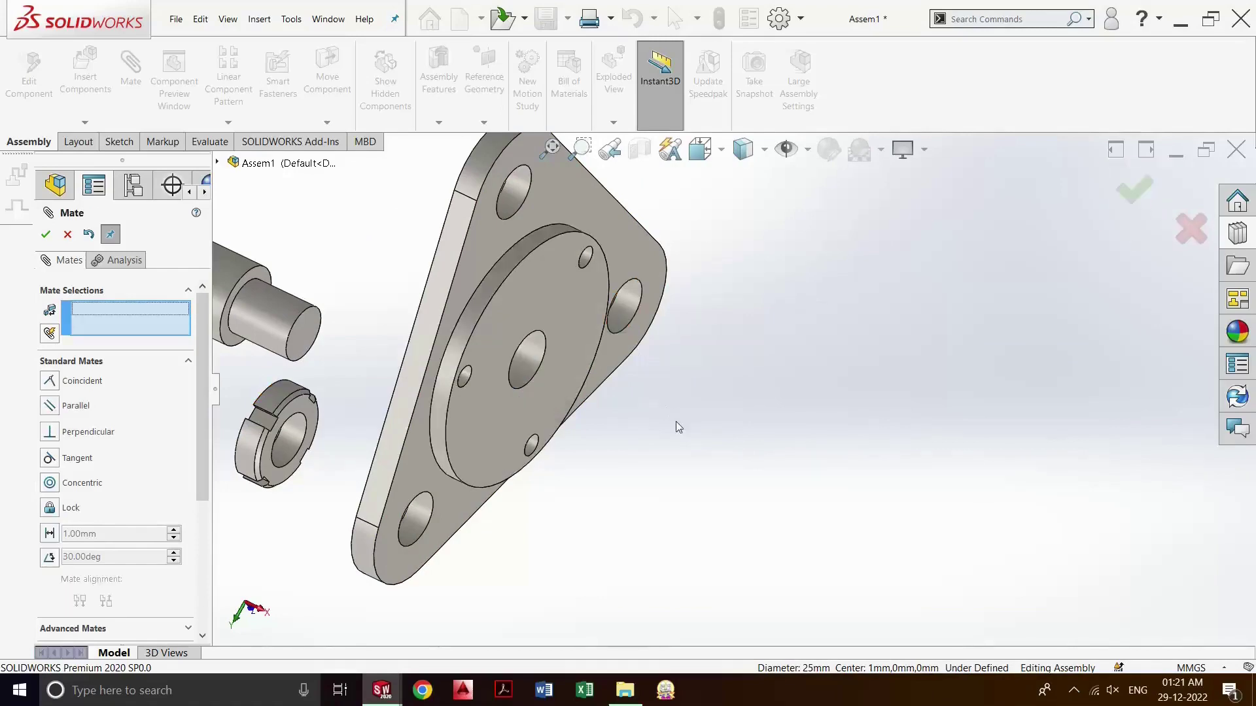
# - Mate the lock nut's inner edge concentric with the plate spacer's shaft end edge
pyautogui.moveTo(707, 434)
pyautogui.mouseDown(button='middle')
pyautogui.moveTo(743, 440)
pyautogui.moveTo(766, 490)
pyautogui.moveTo(718, 466)
pyautogui.moveTo(717, 437)
pyautogui.moveTo(768, 441)
pyautogui.mouseUp(button='middle')
pyautogui.scroll(3, 767, 441)
pyautogui.scroll(-1, 536, 356)
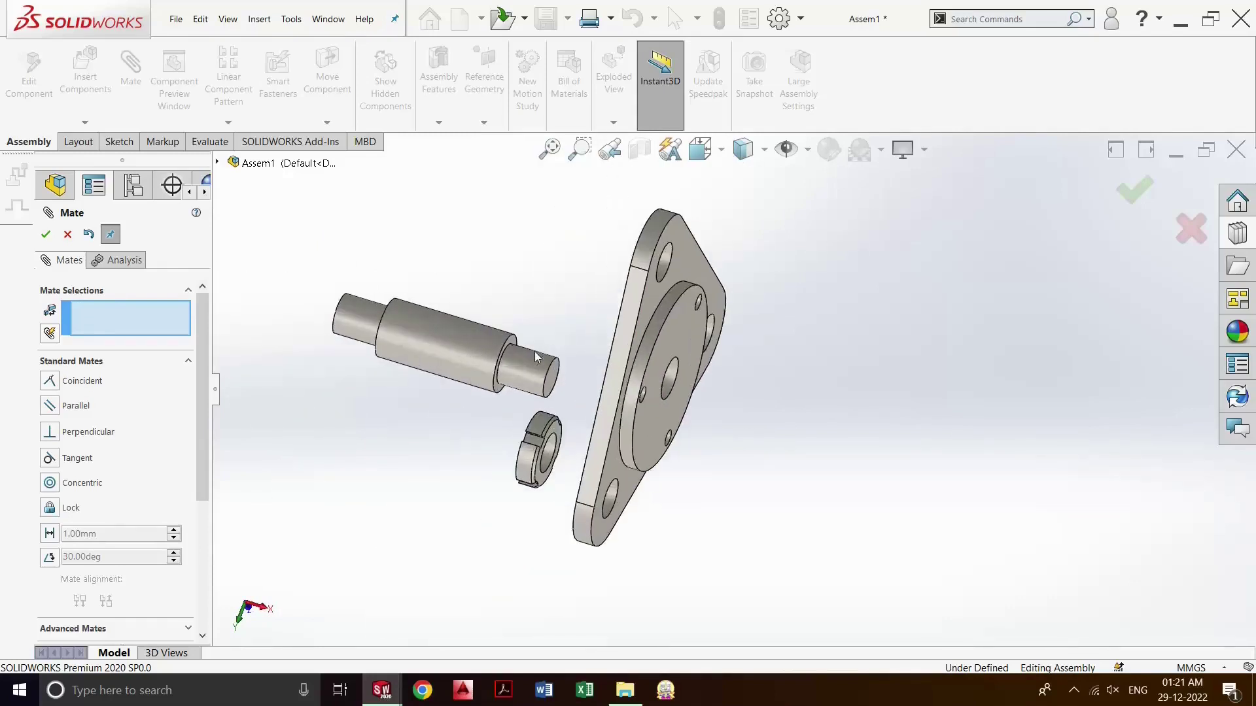
pyautogui.scroll(-1, 507, 357)
pyautogui.scroll(-1, 497, 363)
pyautogui.scroll(-1, 487, 364)
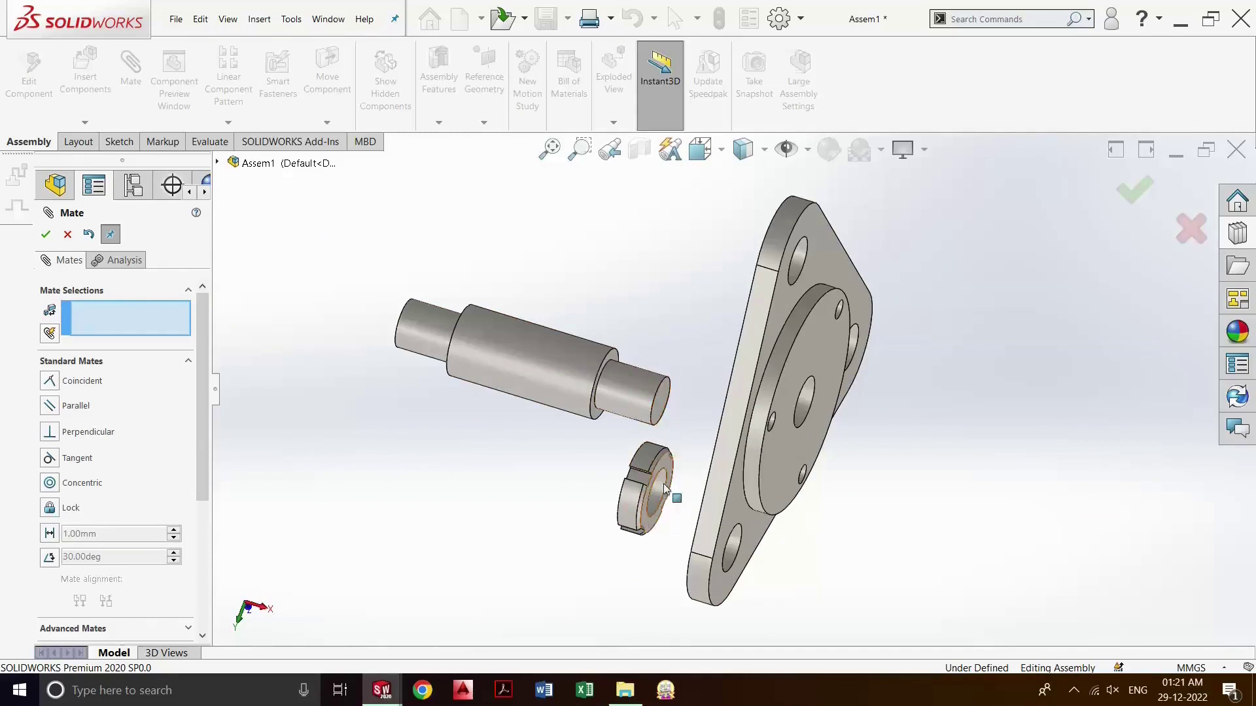
pyautogui.scroll(-2, 682, 494)
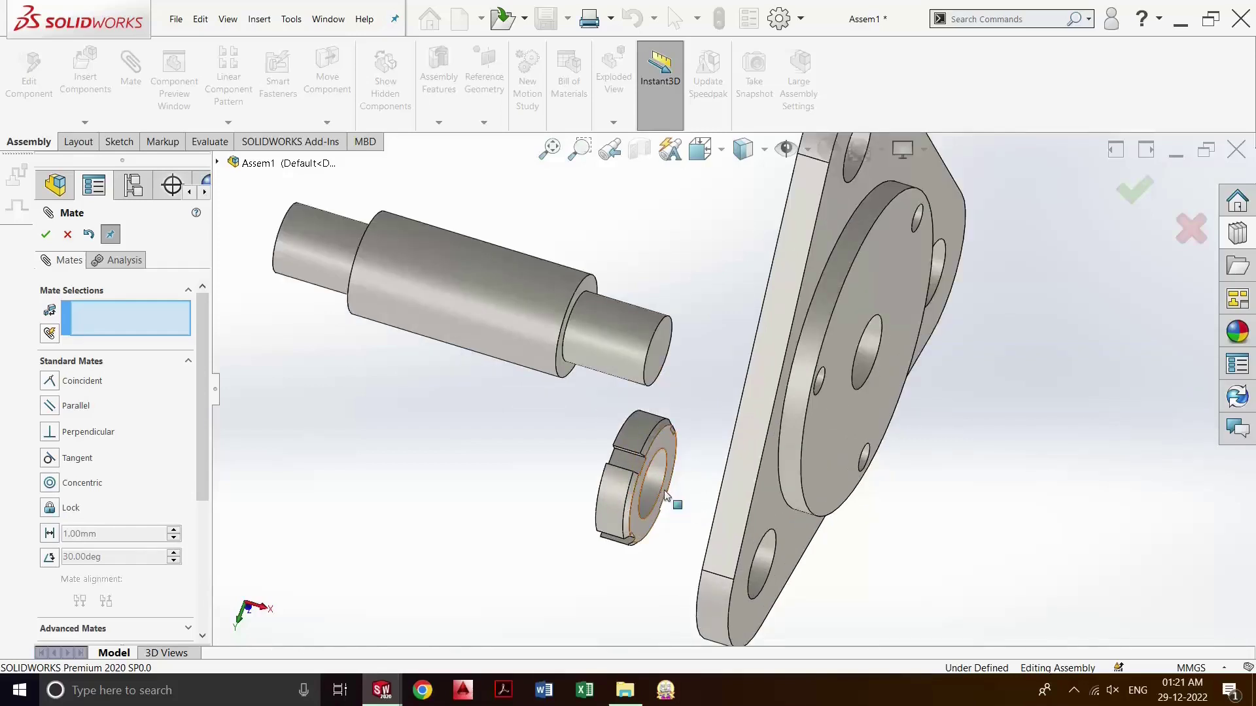
pyautogui.click(664, 492)
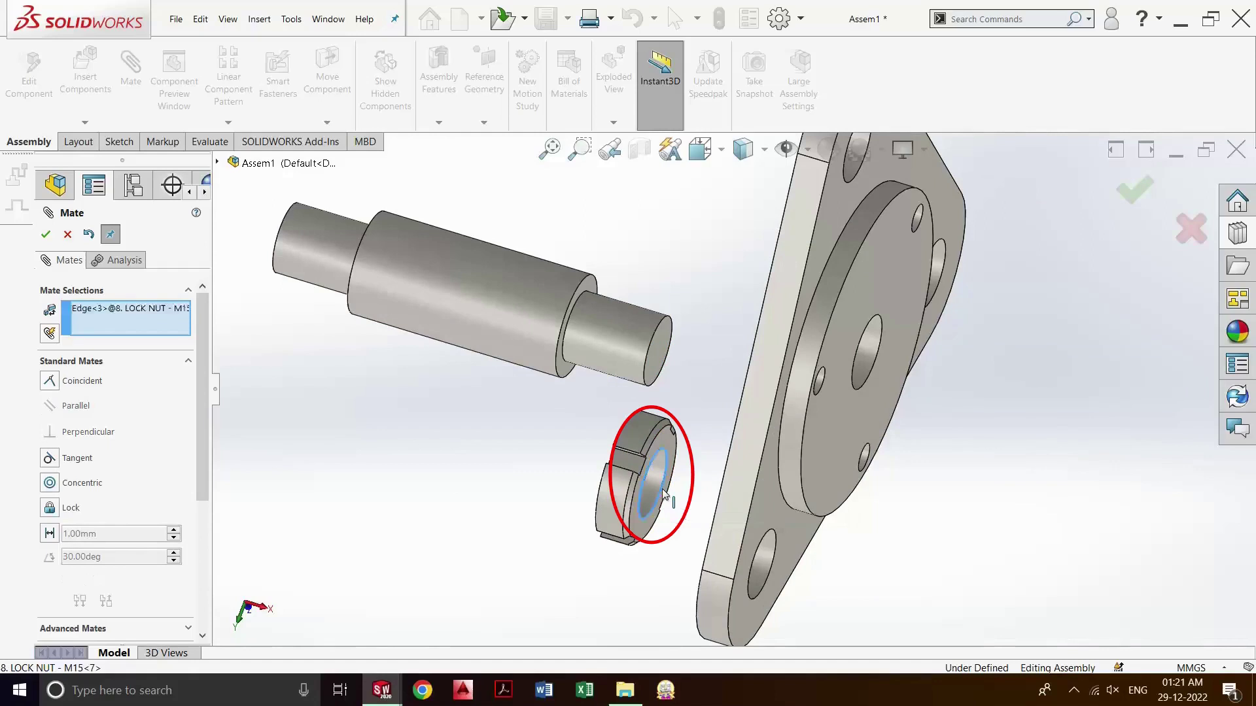
pyautogui.click(645, 364)
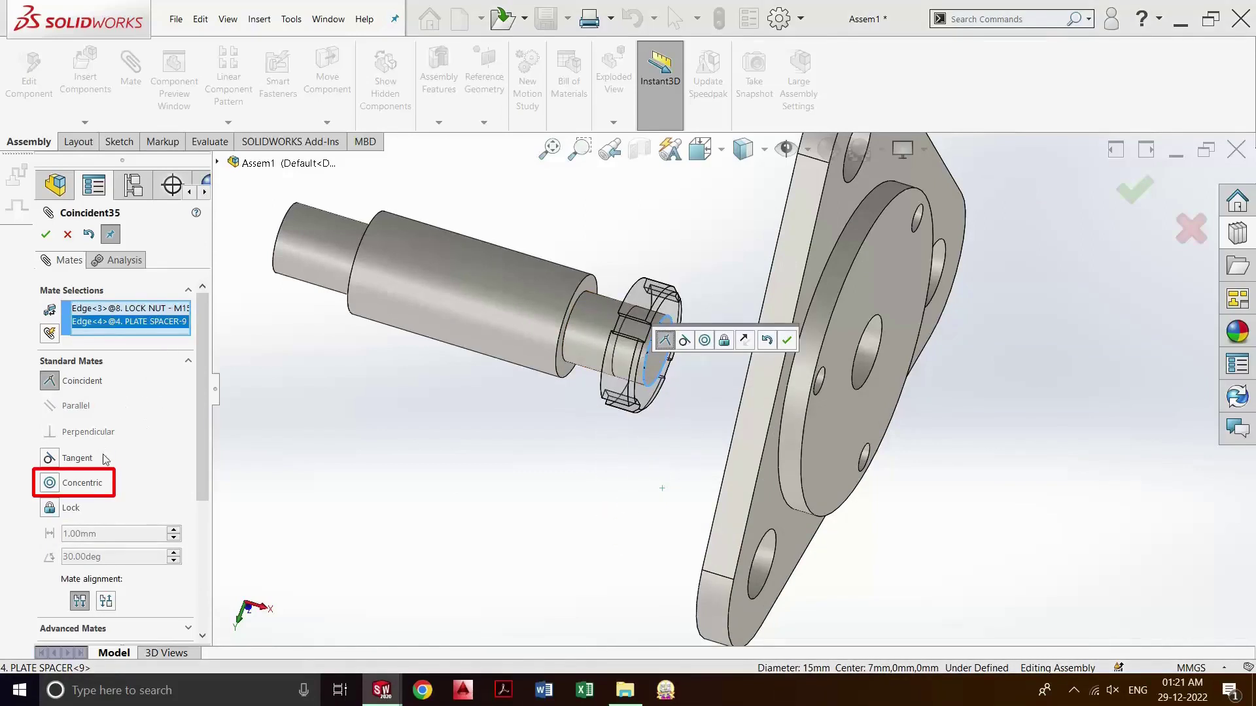
pyautogui.click(82, 483)
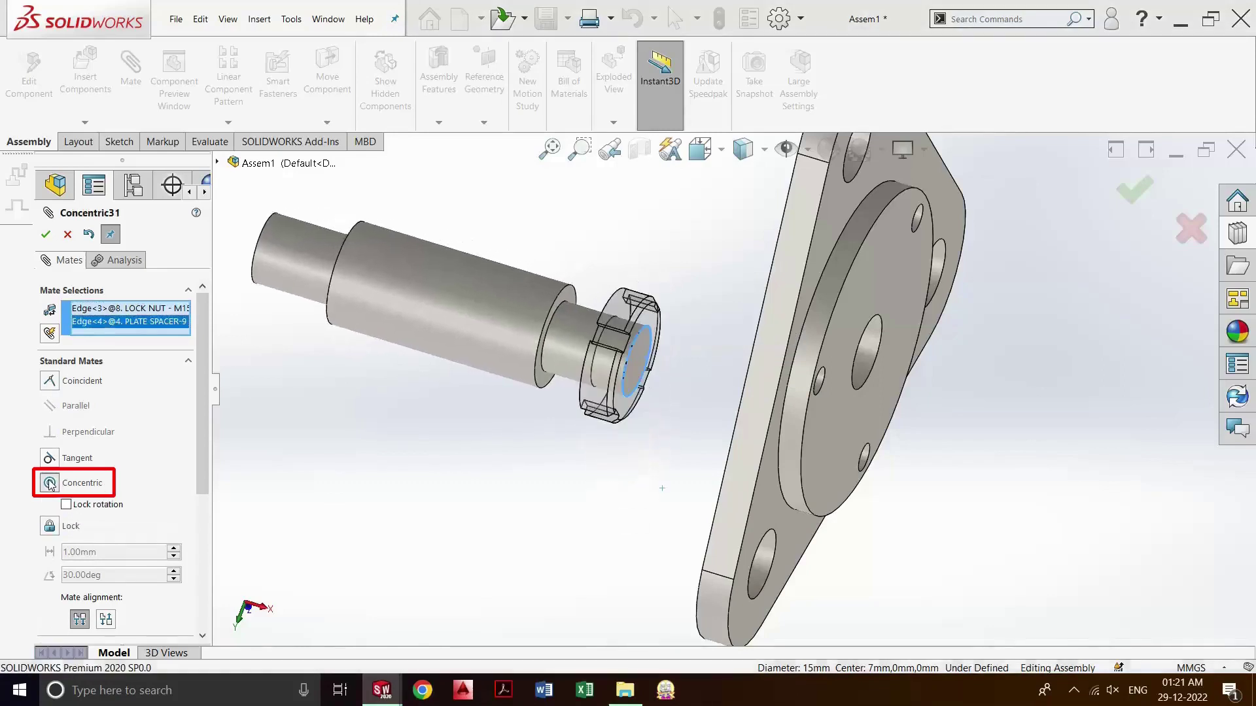
pyautogui.click(45, 234)
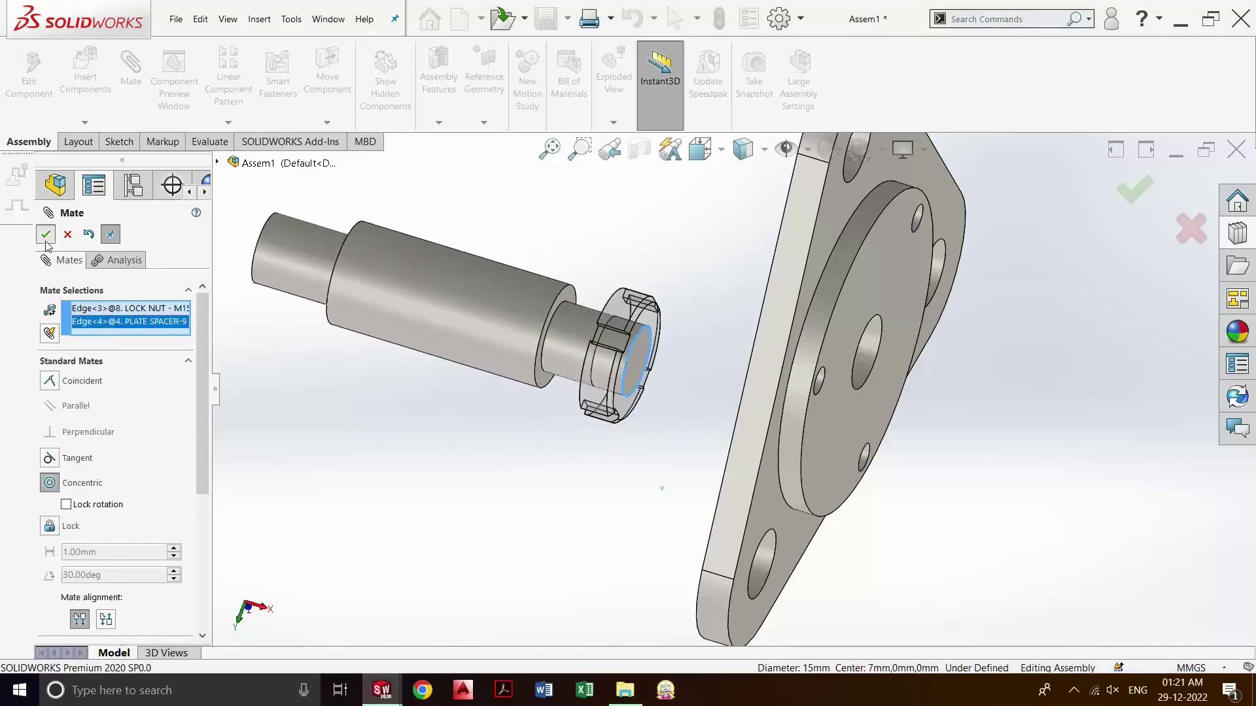
# - Zoom to fit and orbit the assembly to view the spacer shaft from the side
pyautogui.press('f')
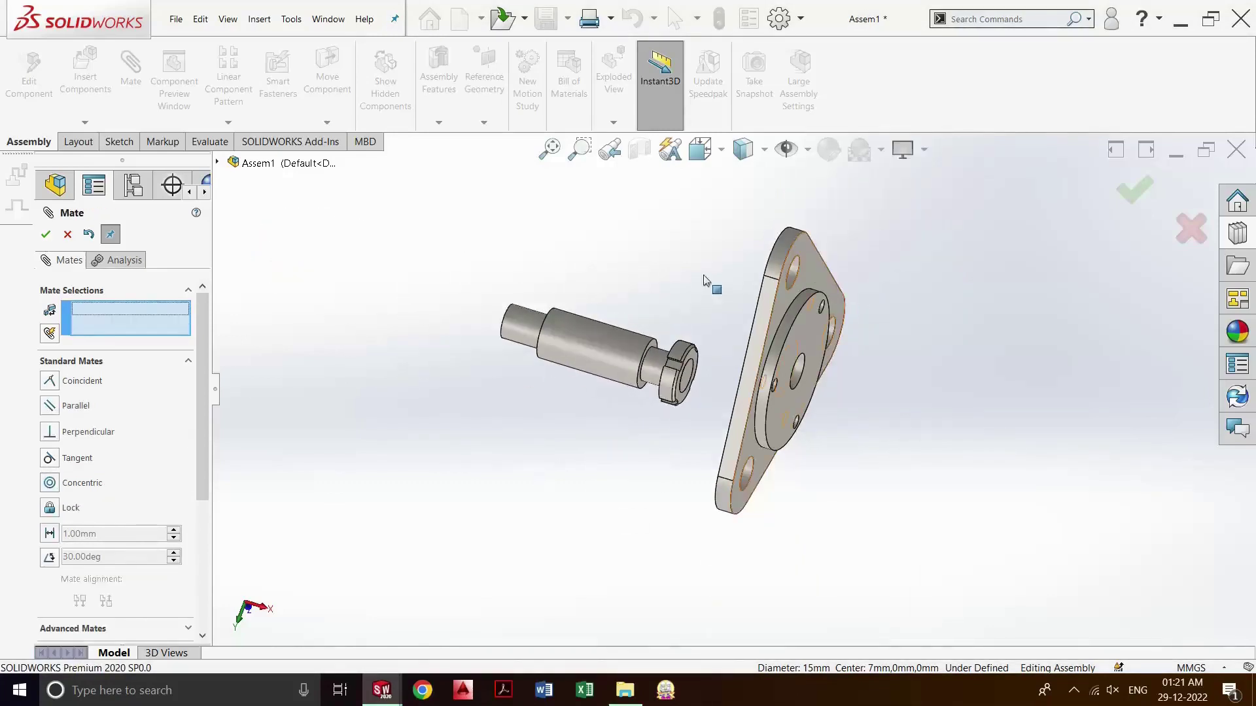
pyautogui.scroll(-2, 589, 369)
pyautogui.scroll(-2, 621, 370)
pyautogui.scroll(2, 622, 369)
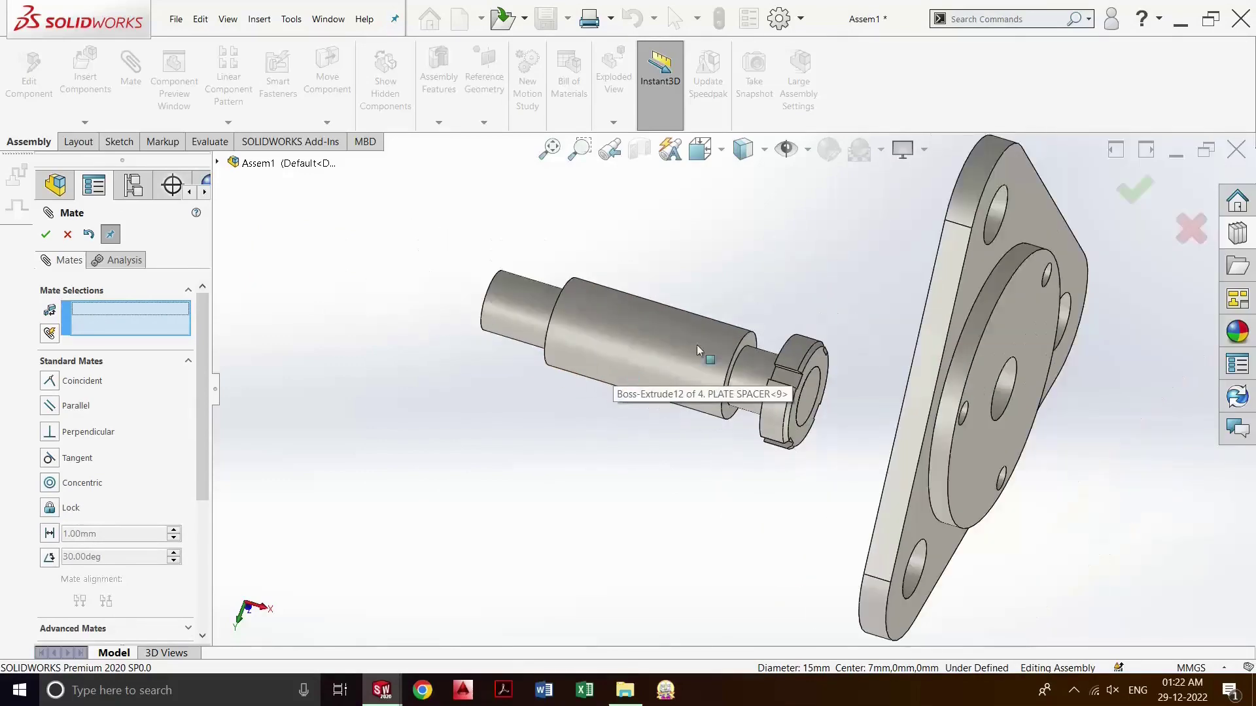
pyautogui.scroll(-2, 682, 346)
pyautogui.scroll(2, 678, 344)
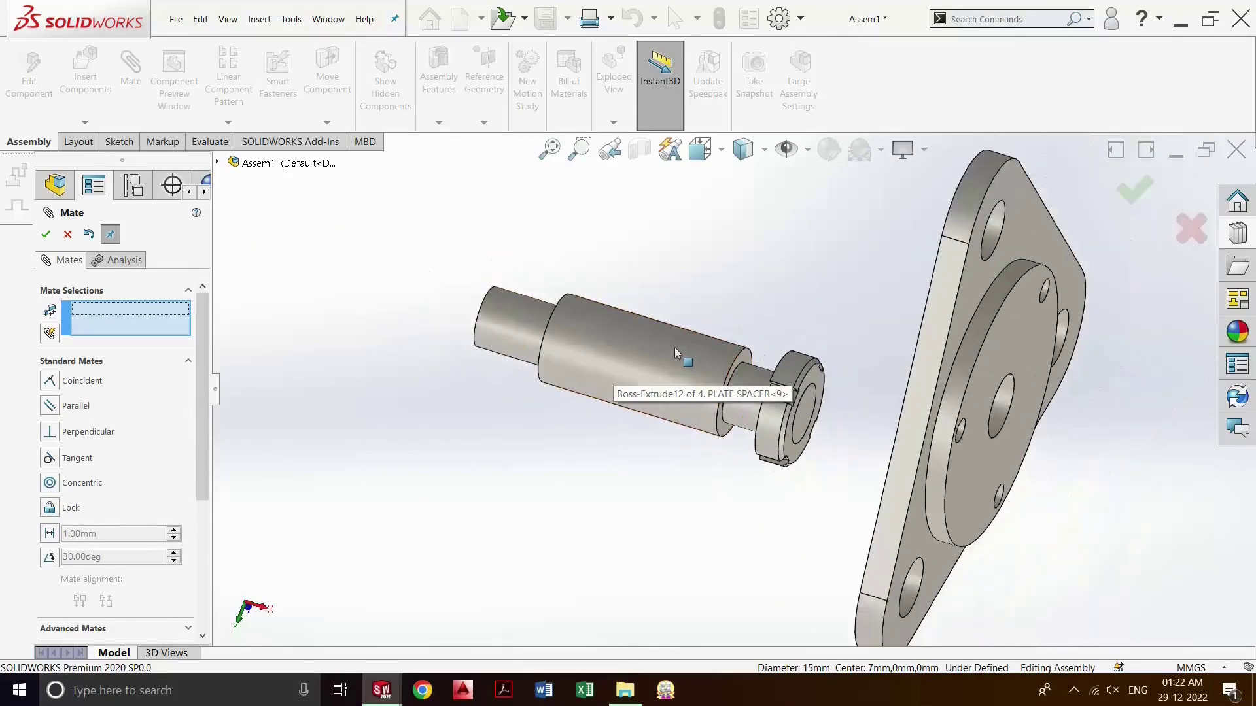
pyautogui.scroll(1, 674, 347)
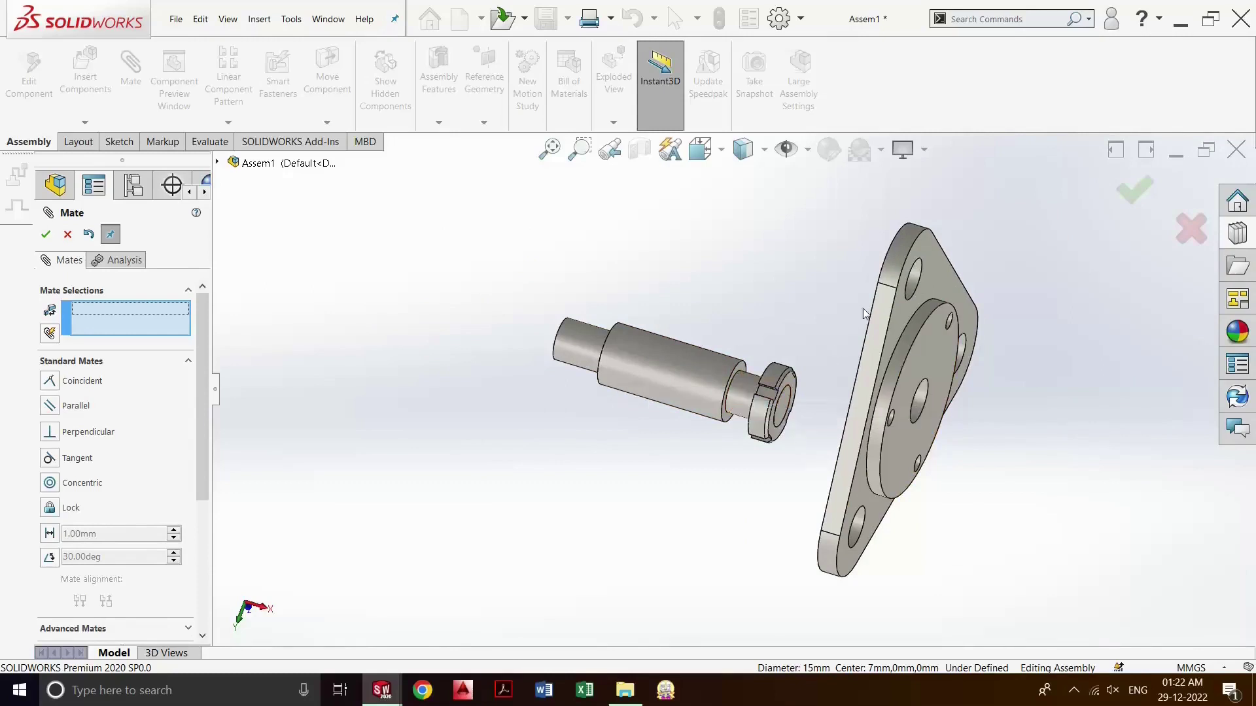
pyautogui.scroll(-1, 759, 383)
pyautogui.scroll(-1, 758, 382)
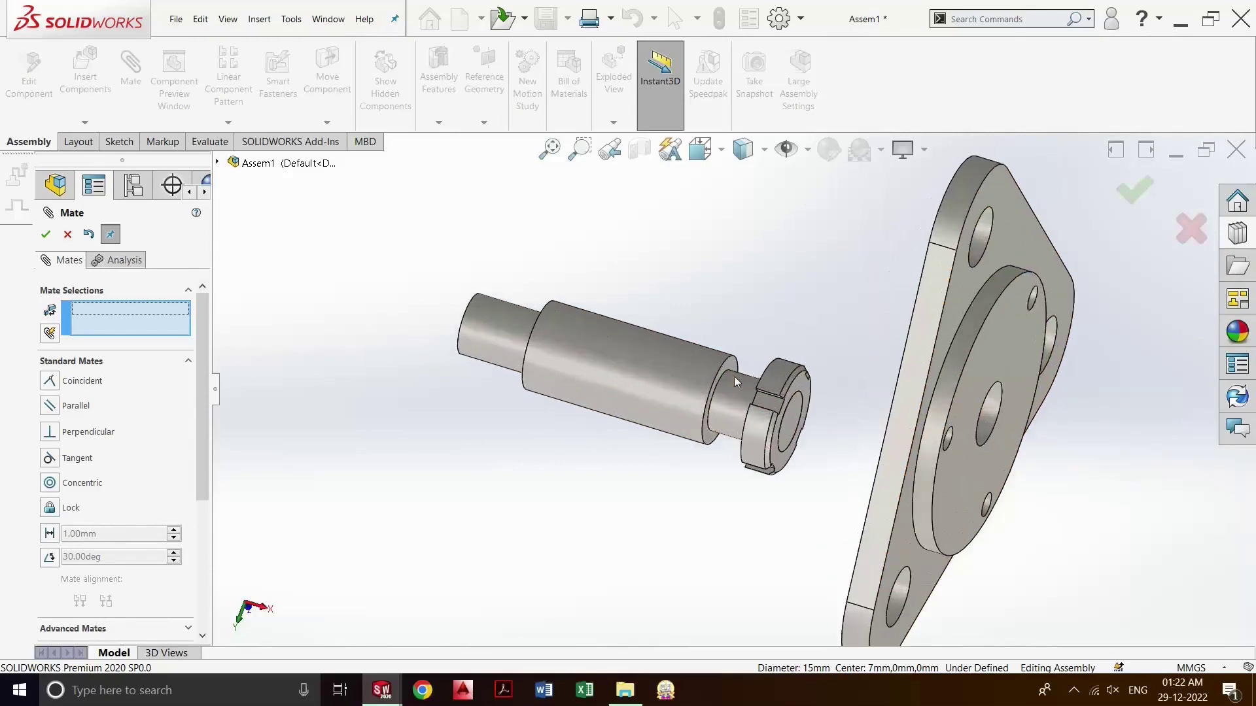
pyautogui.scroll(-1, 758, 441)
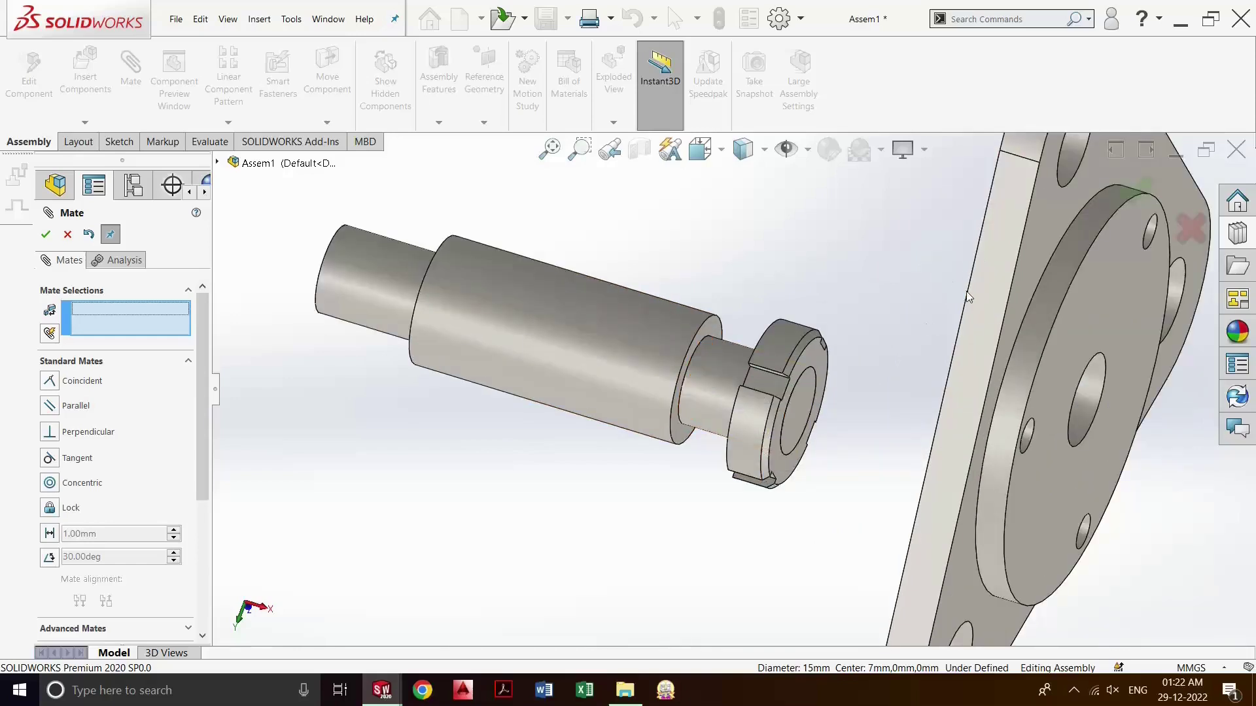
pyautogui.scroll(2, 655, 314)
pyautogui.moveTo(929, 308)
pyautogui.mouseDown(button='middle')
pyautogui.moveTo(983, 300)
pyautogui.moveTo(1018, 316)
pyautogui.mouseUp(button='middle')
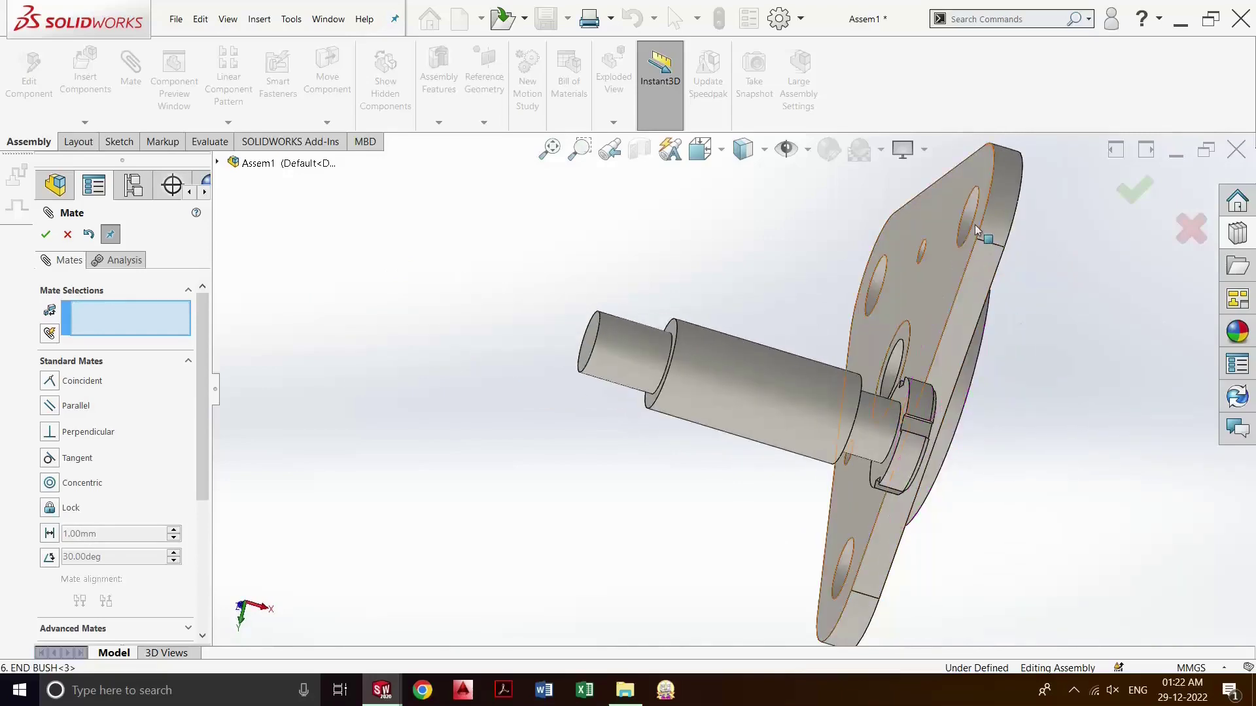
pyautogui.moveTo(974, 225); pyautogui.dragTo(963, 237, button='middle')
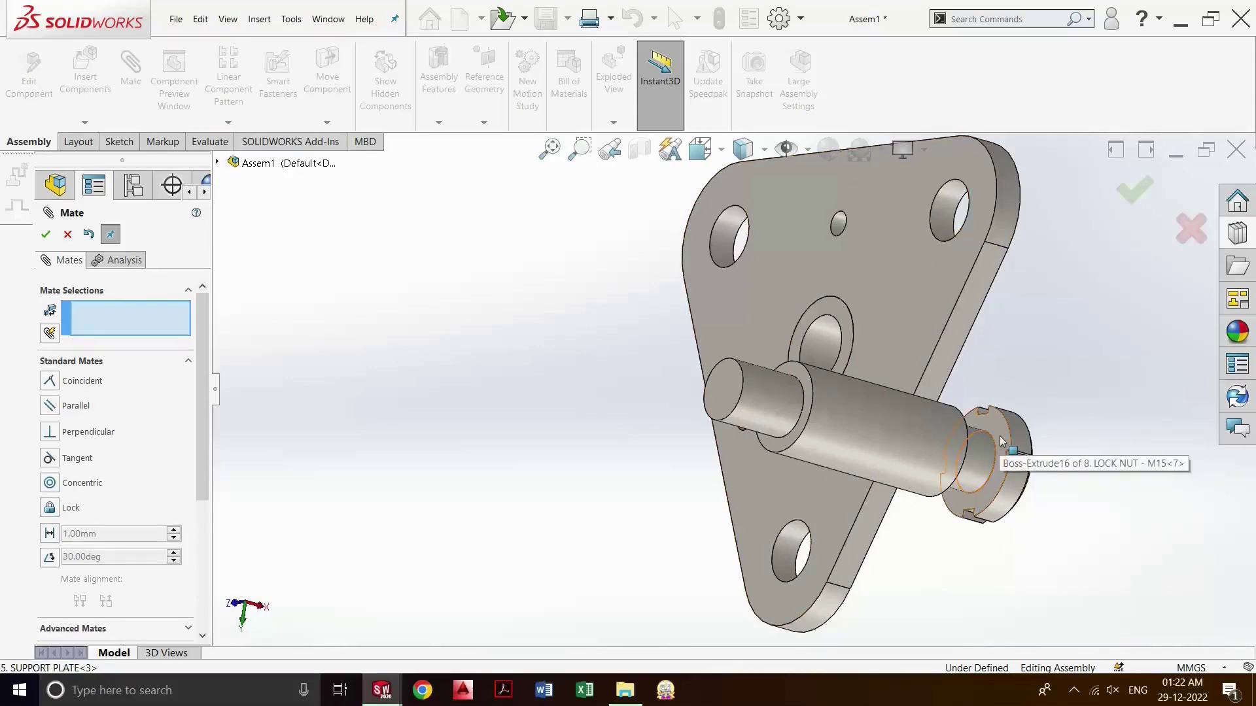
pyautogui.moveTo(1069, 356)
pyautogui.mouseDown(button='middle')
pyautogui.moveTo(987, 348)
pyautogui.moveTo(1040, 311)
pyautogui.moveTo(1024, 372)
pyautogui.moveTo(921, 501)
pyautogui.moveTo(876, 458)
pyautogui.moveTo(843, 462)
pyautogui.mouseUp(button='middle')
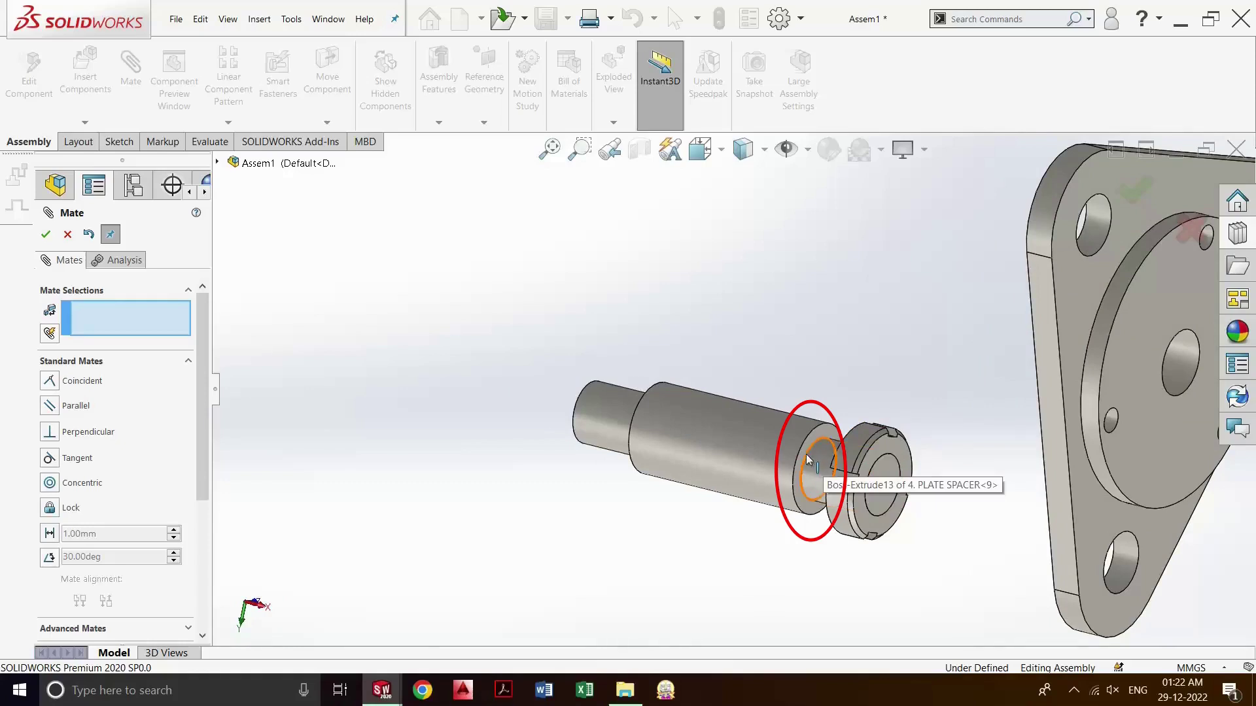
# - Mate the spacer's shoulder edge coincident with the support plate hole edge, then close Mate
pyautogui.click(809, 460)
pyautogui.moveTo(953, 337)
pyautogui.mouseDown(button='middle')
pyautogui.moveTo(1018, 372)
pyautogui.moveTo(878, 208)
pyautogui.mouseUp(button='middle')
pyautogui.scroll(-3, 878, 208)
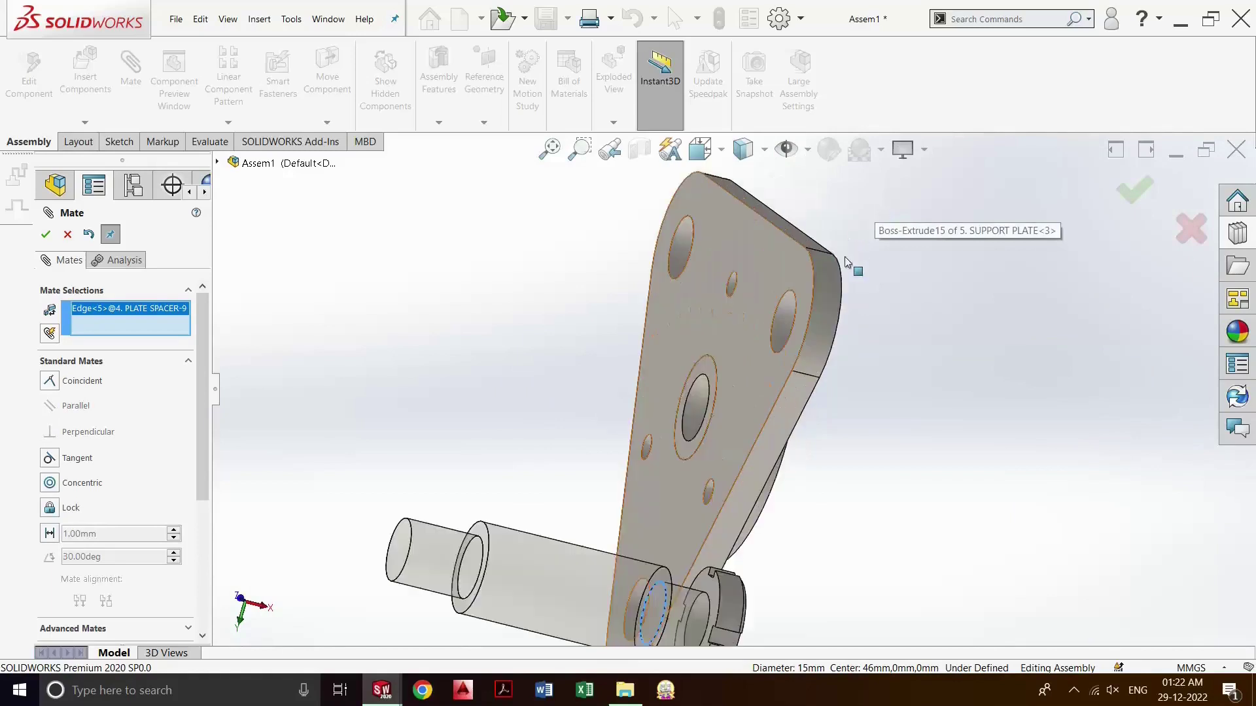
pyautogui.scroll(-3, 878, 208)
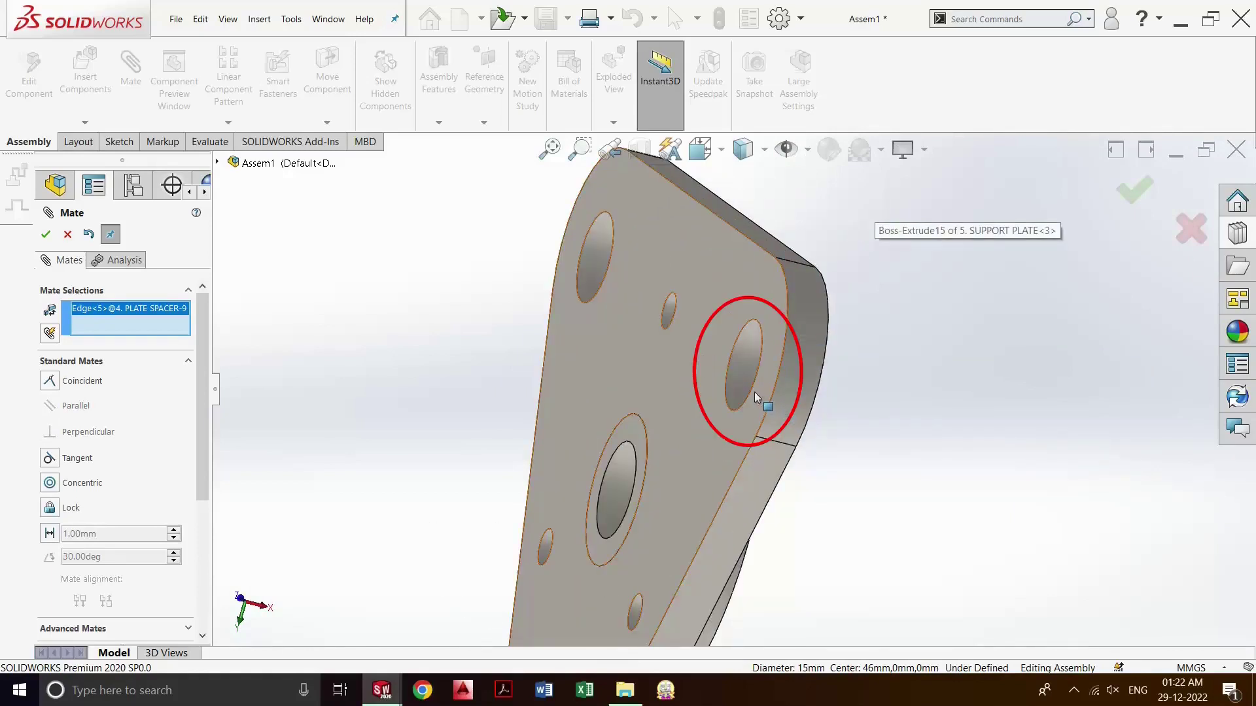
pyautogui.click(752, 396)
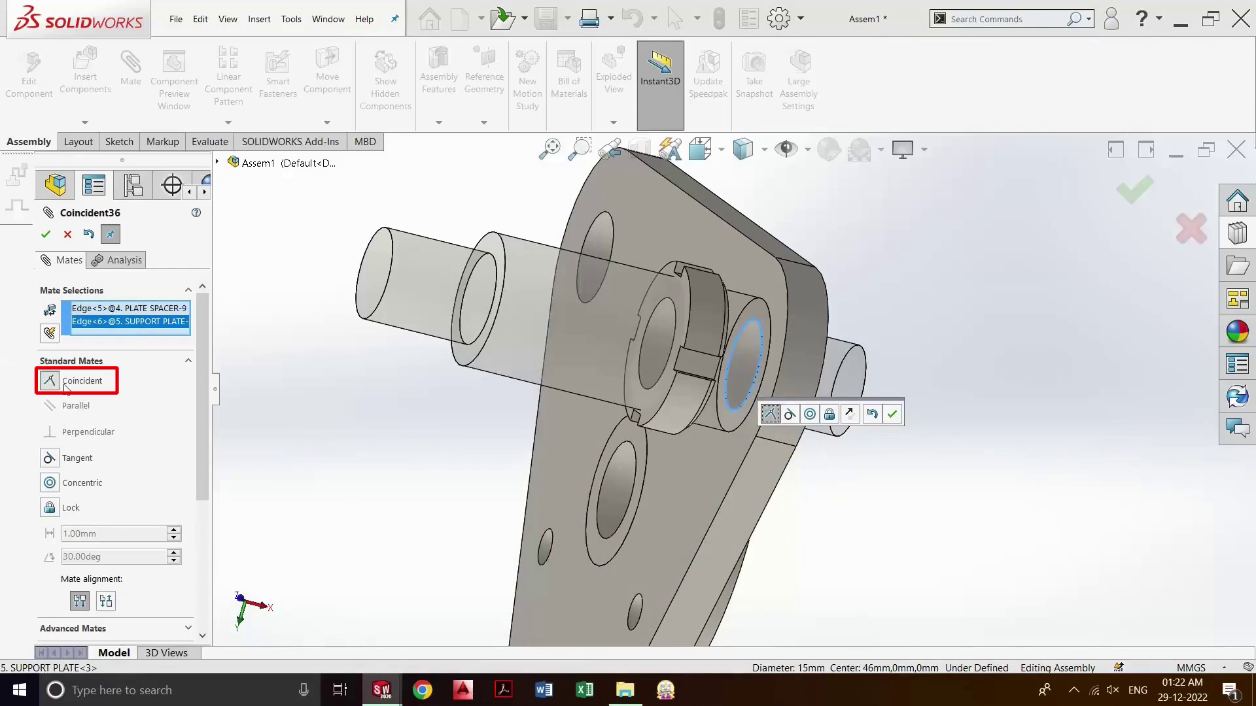
pyautogui.click(1135, 191)
pyautogui.moveTo(974, 448); pyautogui.dragTo(916, 423, button='middle')
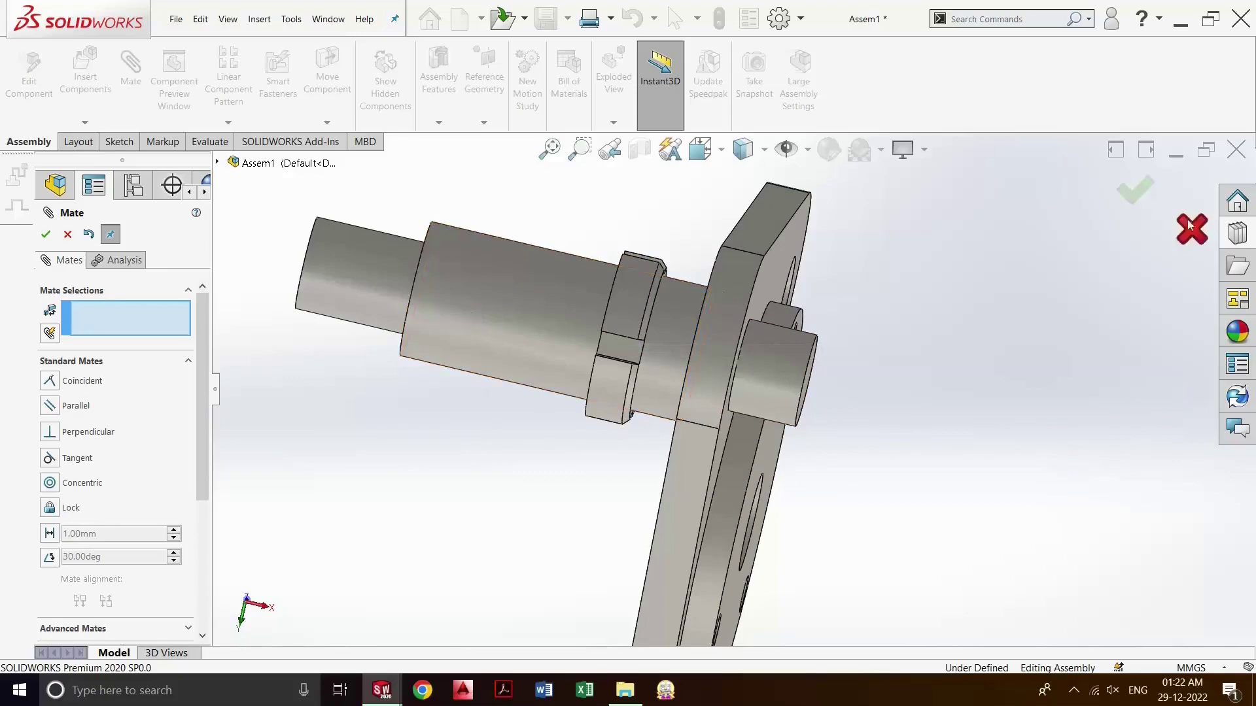
pyautogui.click(1135, 190)
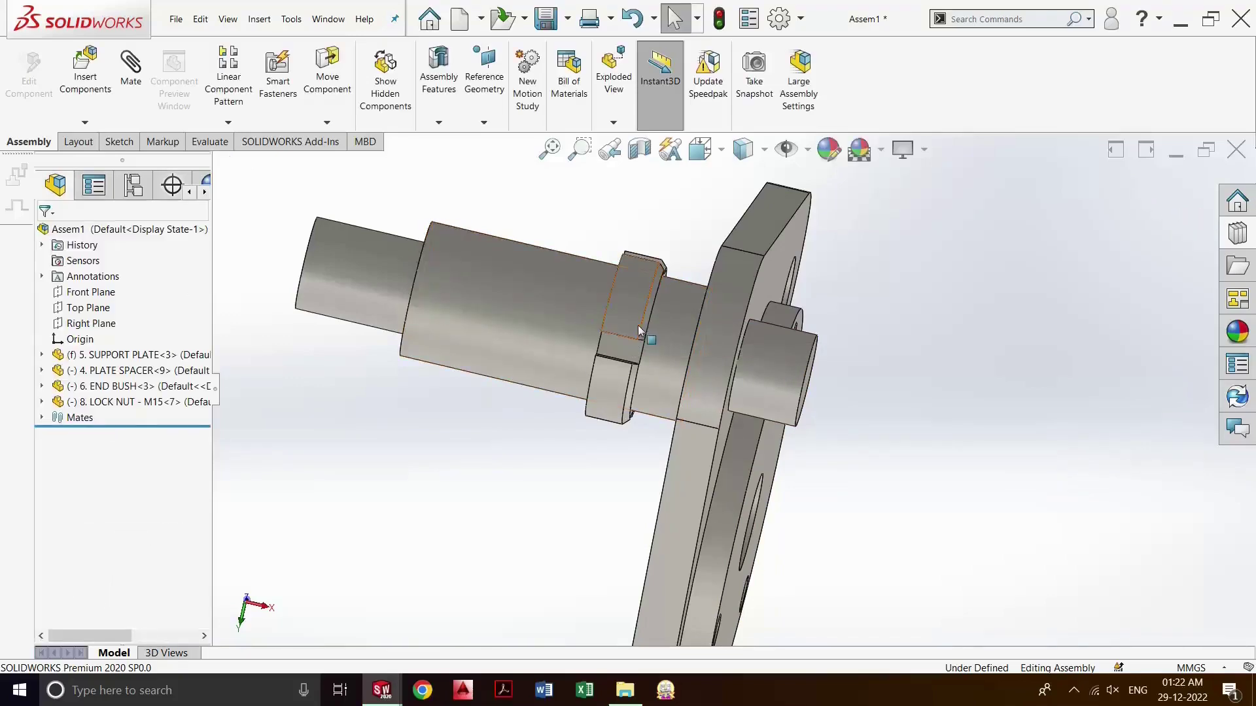
# - Slide the lock nut along the shaft and start a new mate, clearing the old nut face
pyautogui.moveTo(635, 323); pyautogui.dragTo(932, 396)
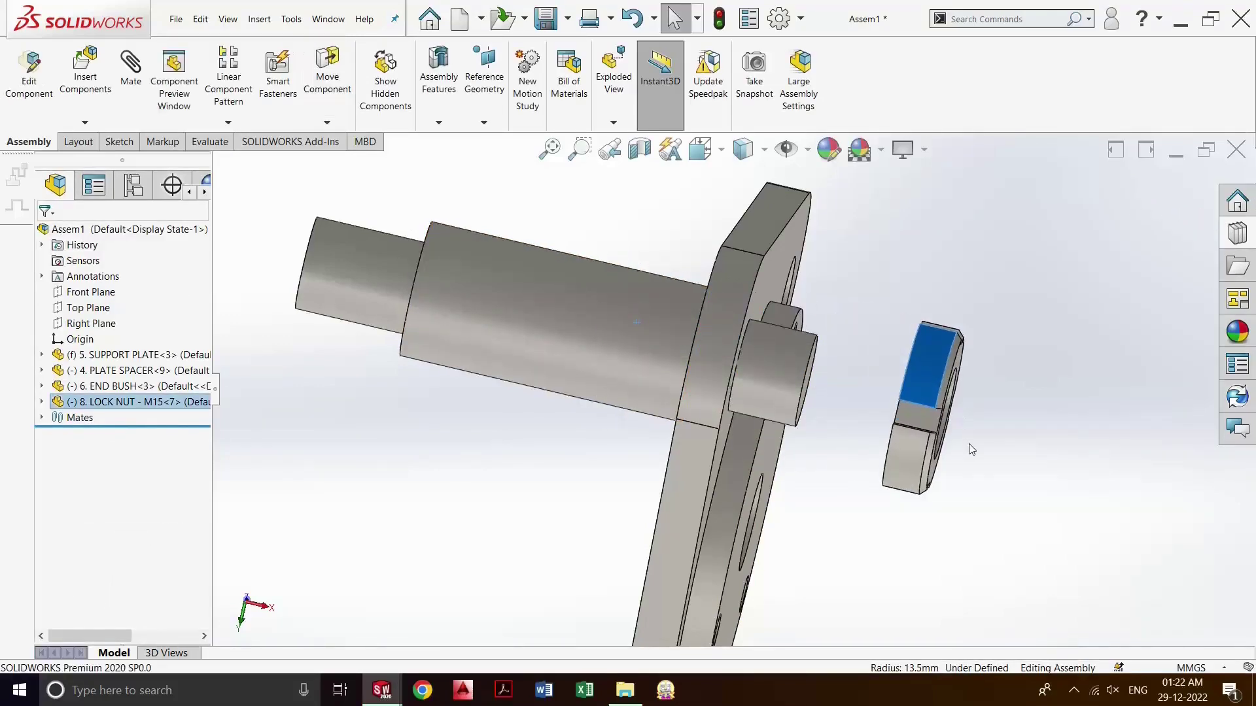
pyautogui.moveTo(971, 443); pyautogui.dragTo(972, 395, button='middle')
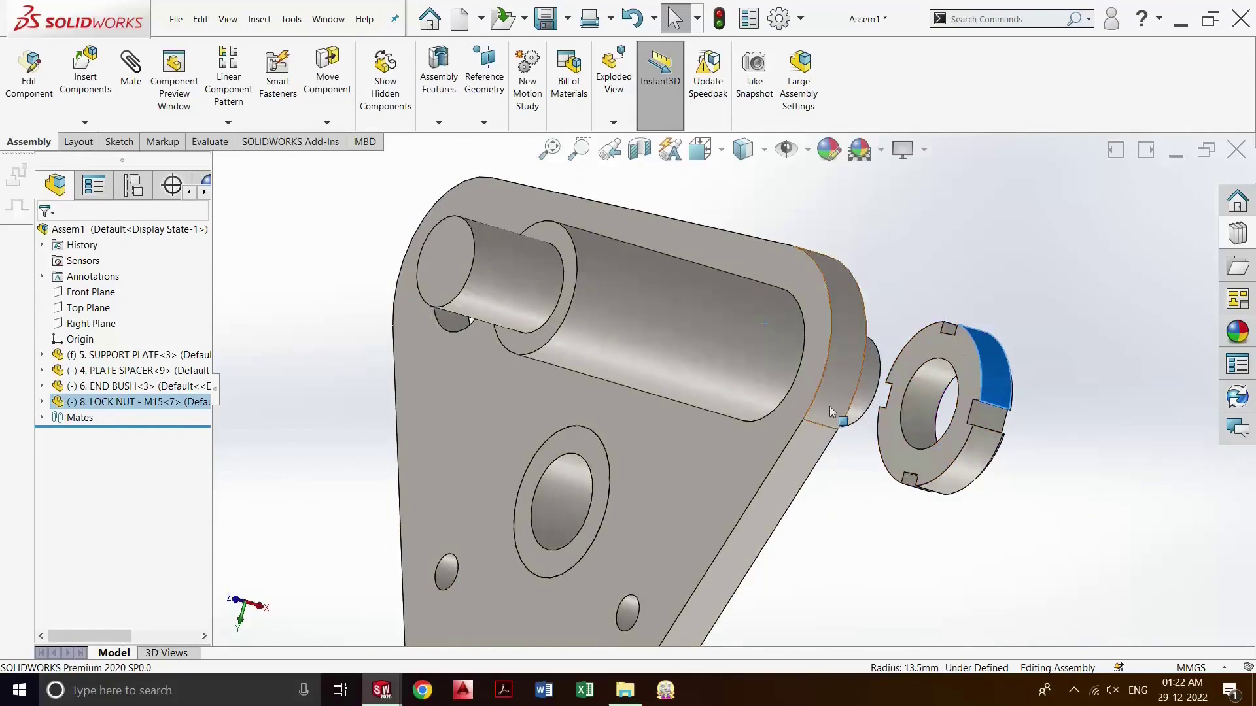
pyautogui.moveTo(830, 406); pyautogui.dragTo(837, 418, button='middle')
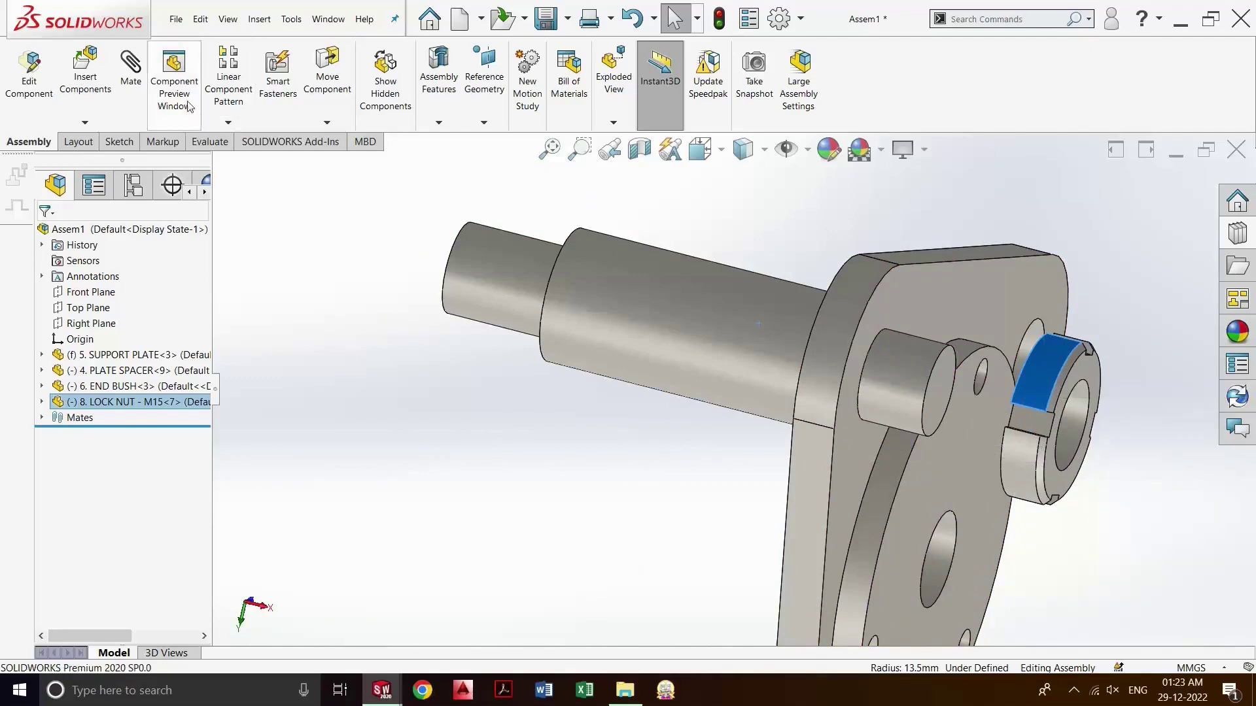
pyautogui.click(145, 67)
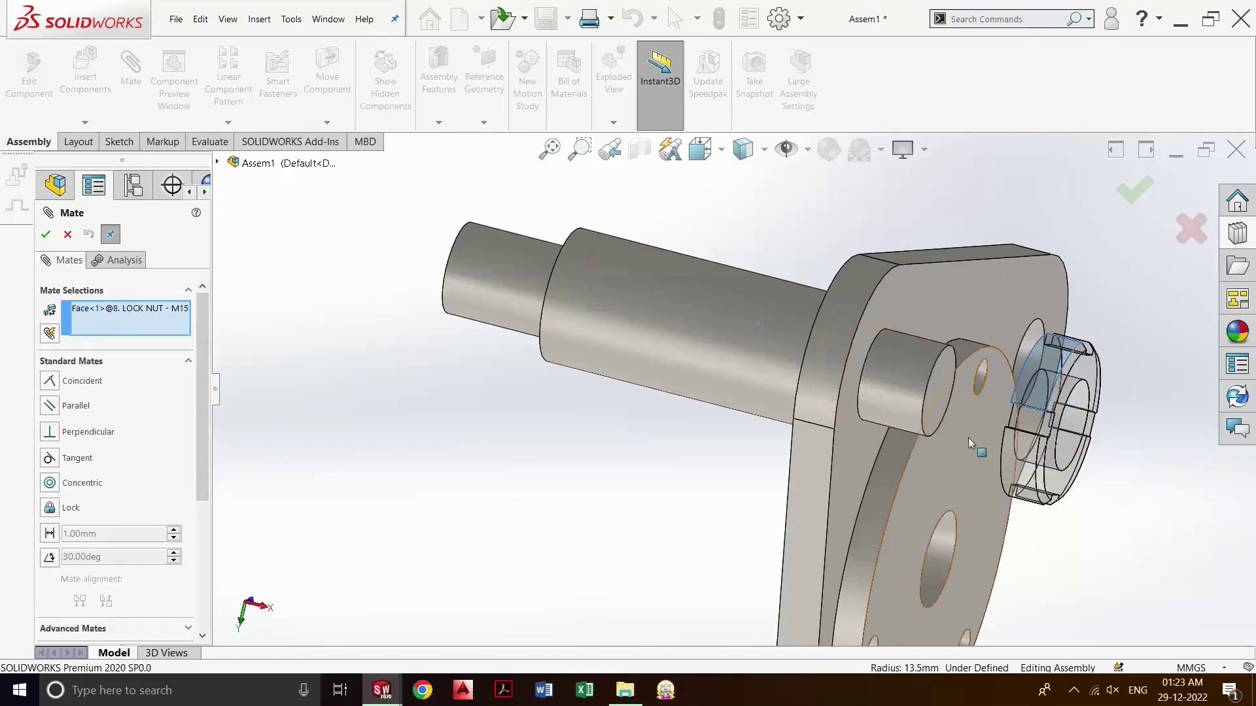
pyautogui.click(159, 314)
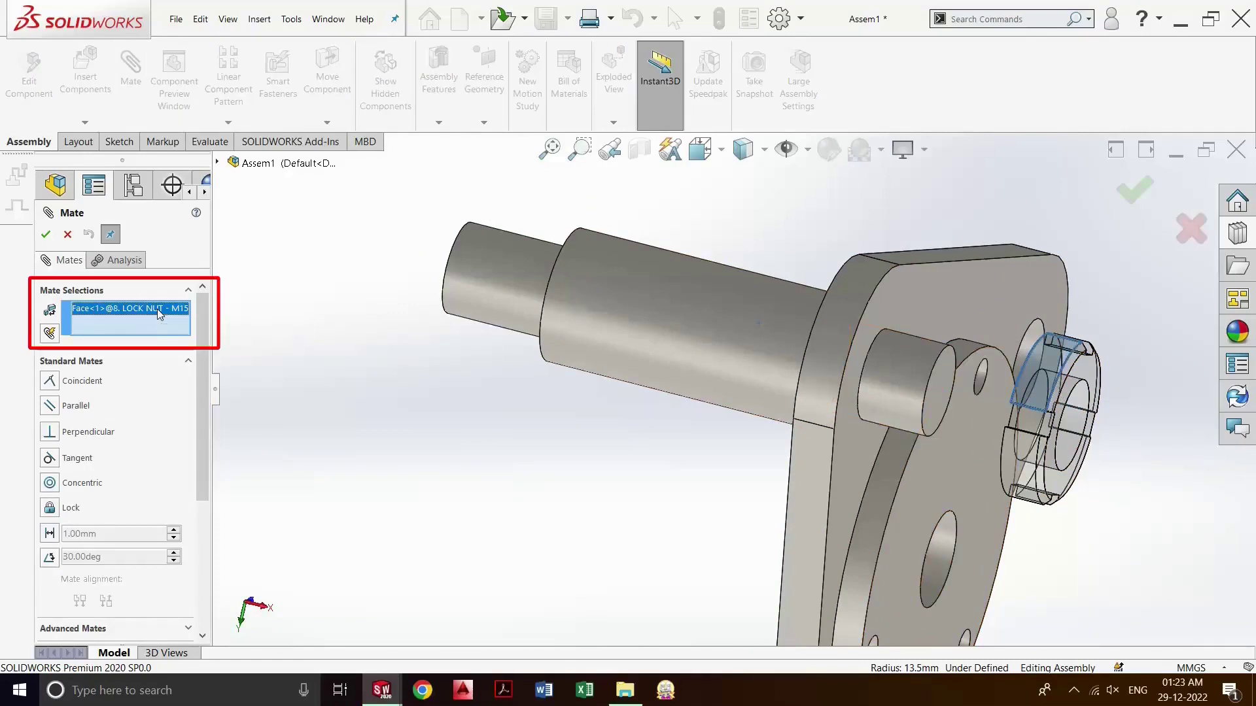
pyautogui.press('Delete')
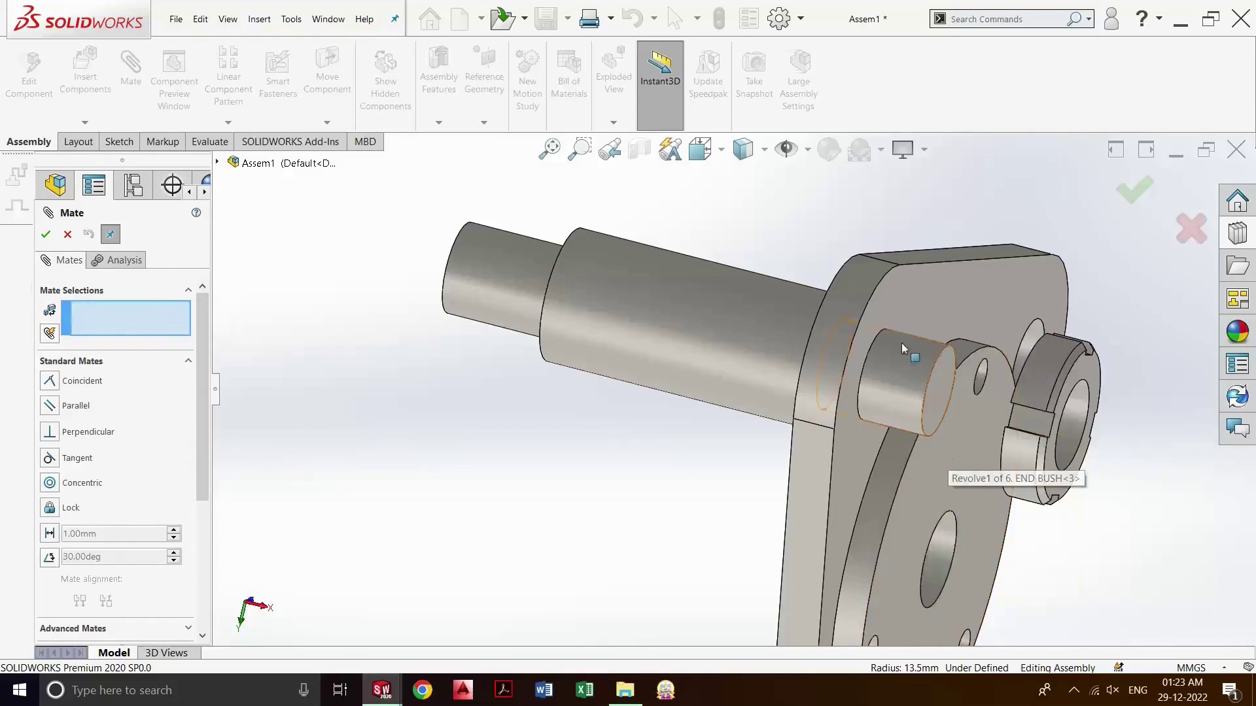
# - Mate the lock nut's face coincident with the support plate's back face
pyautogui.scroll(2, 893, 320)
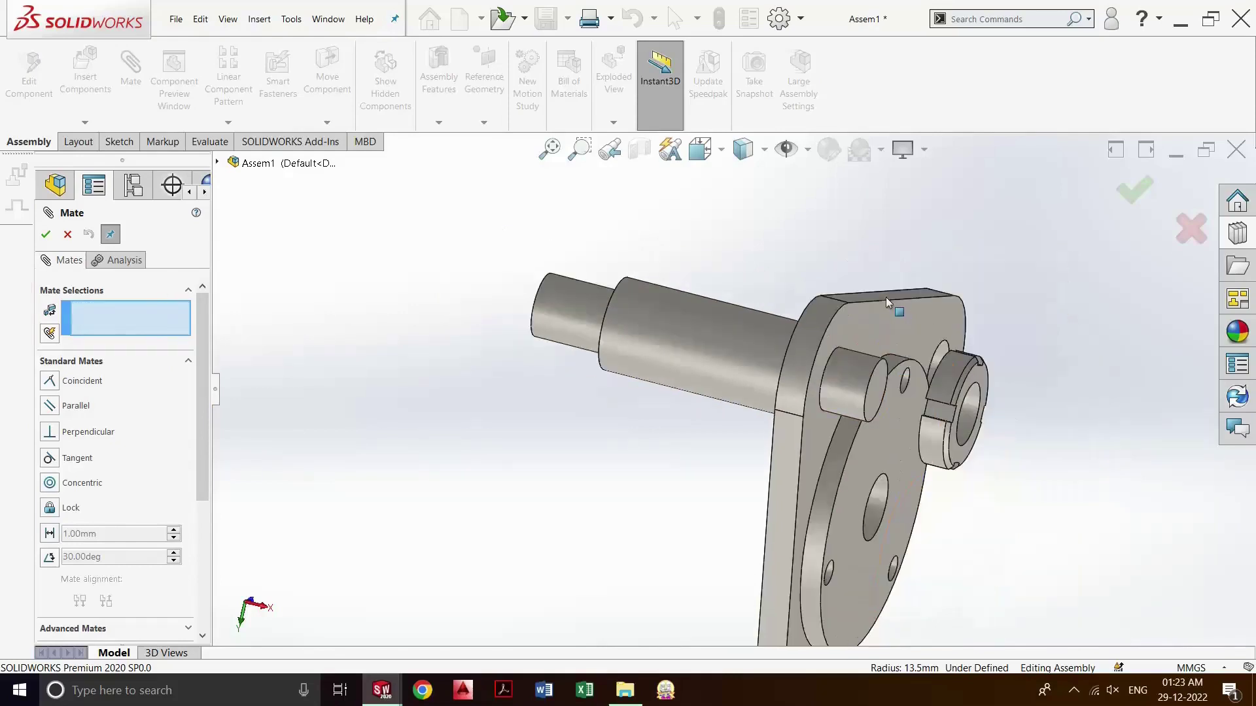
pyautogui.click(861, 329)
pyautogui.moveTo(992, 449)
pyautogui.mouseDown(button='middle')
pyautogui.moveTo(1014, 440)
pyautogui.moveTo(1068, 457)
pyautogui.mouseUp(button='middle')
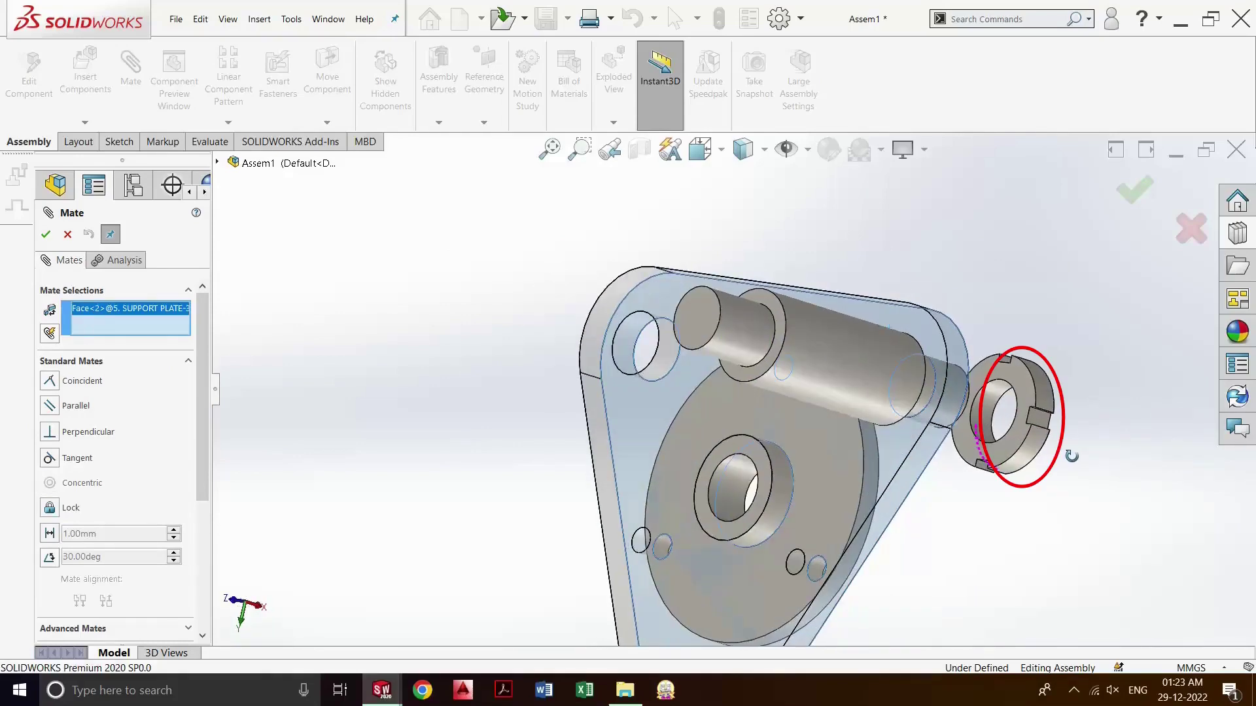
pyautogui.click(1023, 387)
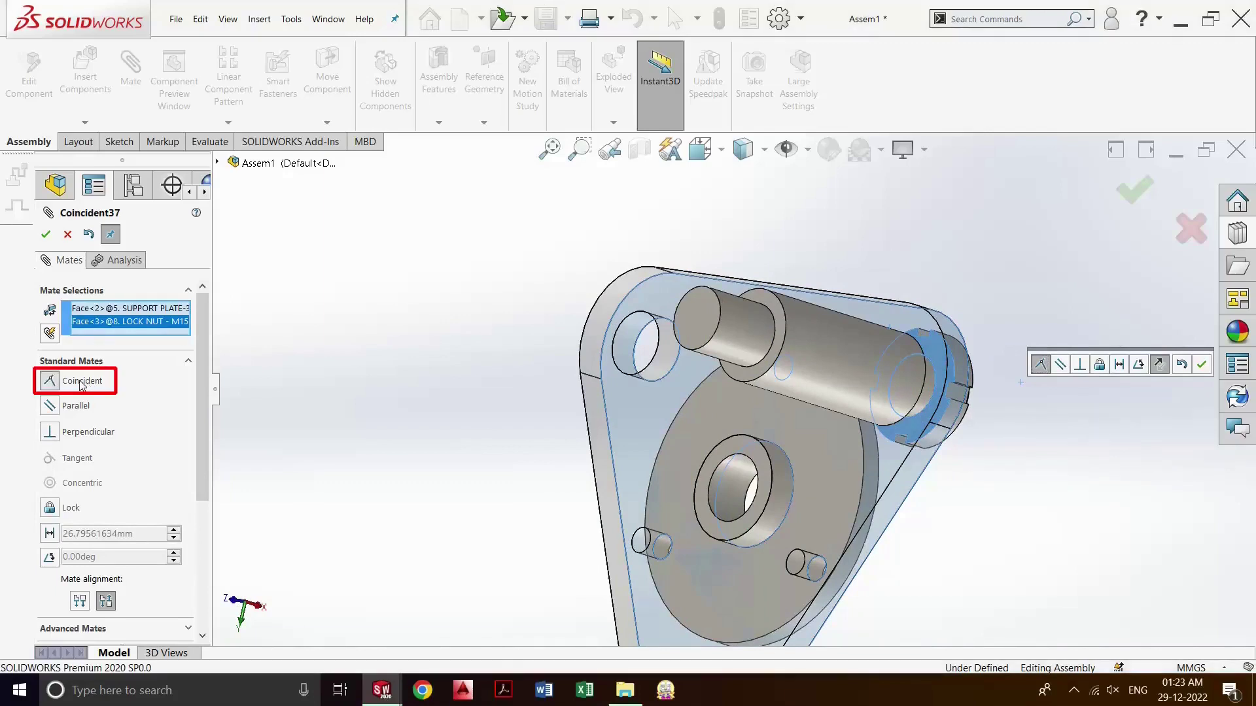
pyautogui.click(1138, 197)
pyautogui.moveTo(1020, 528); pyautogui.dragTo(965, 501, button='middle')
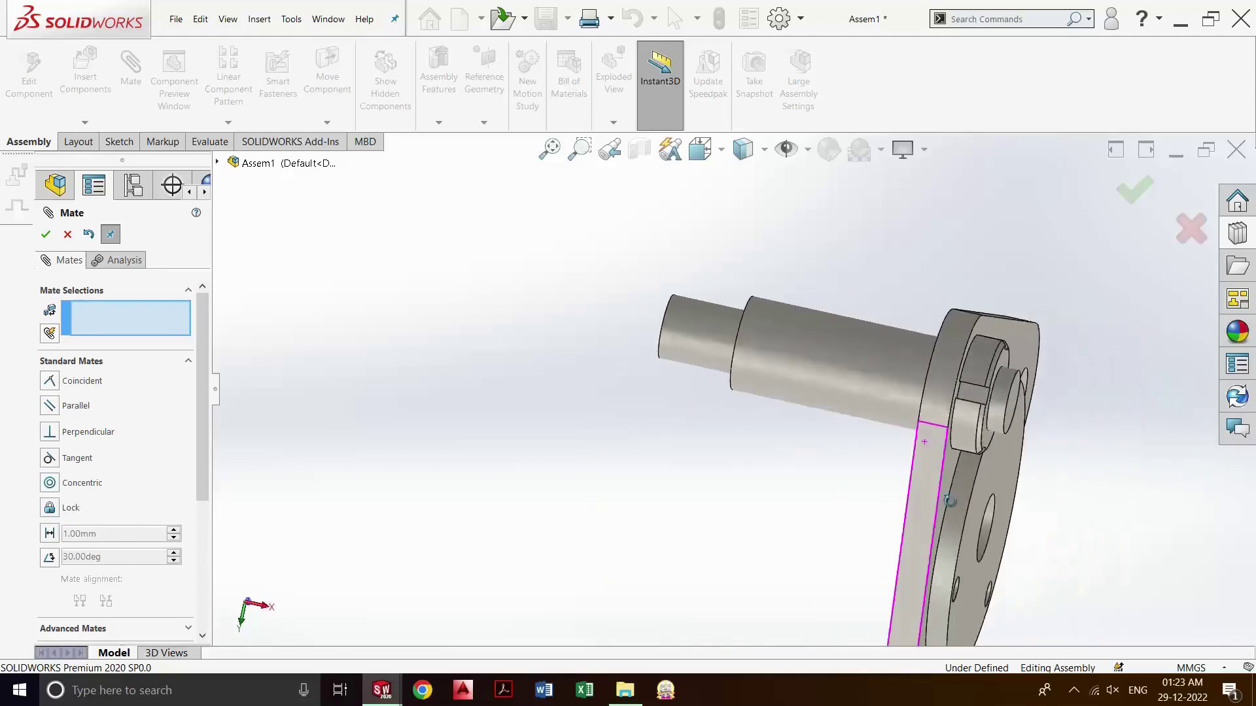
# - Check the nut in Front and Right views, close Mate, and orbit the finished four-part assembly
pyautogui.press('space')
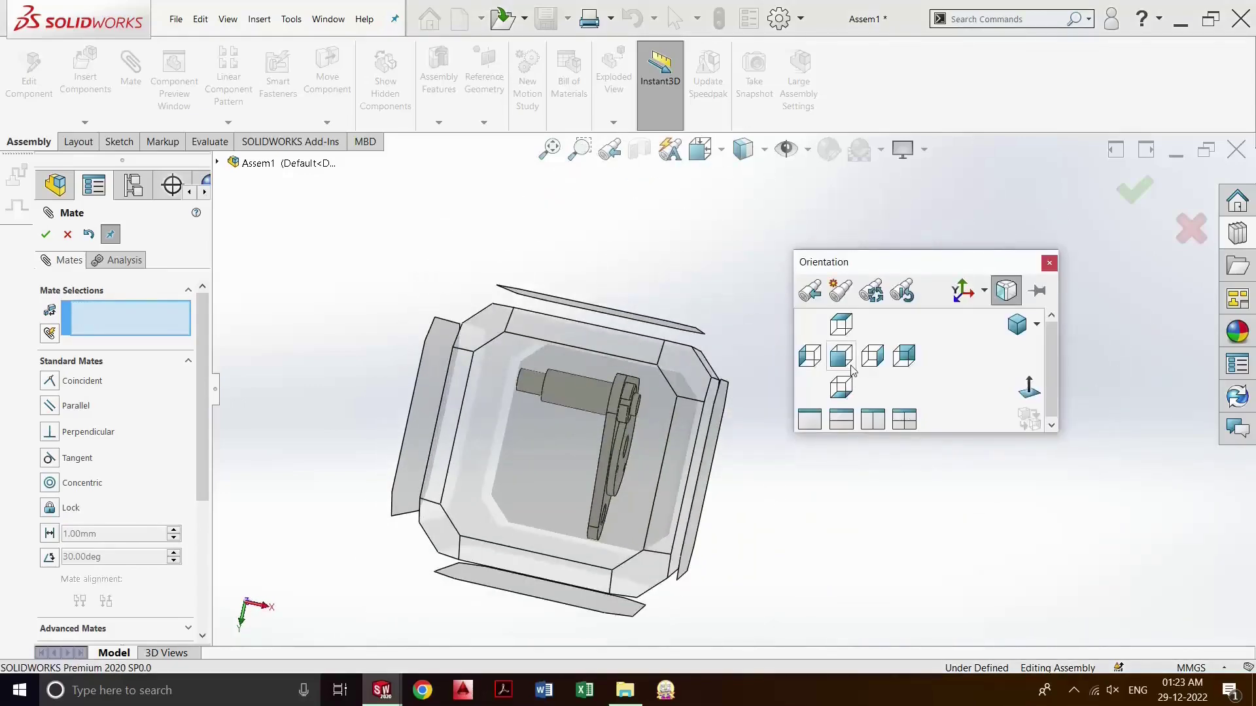
pyautogui.click(849, 363)
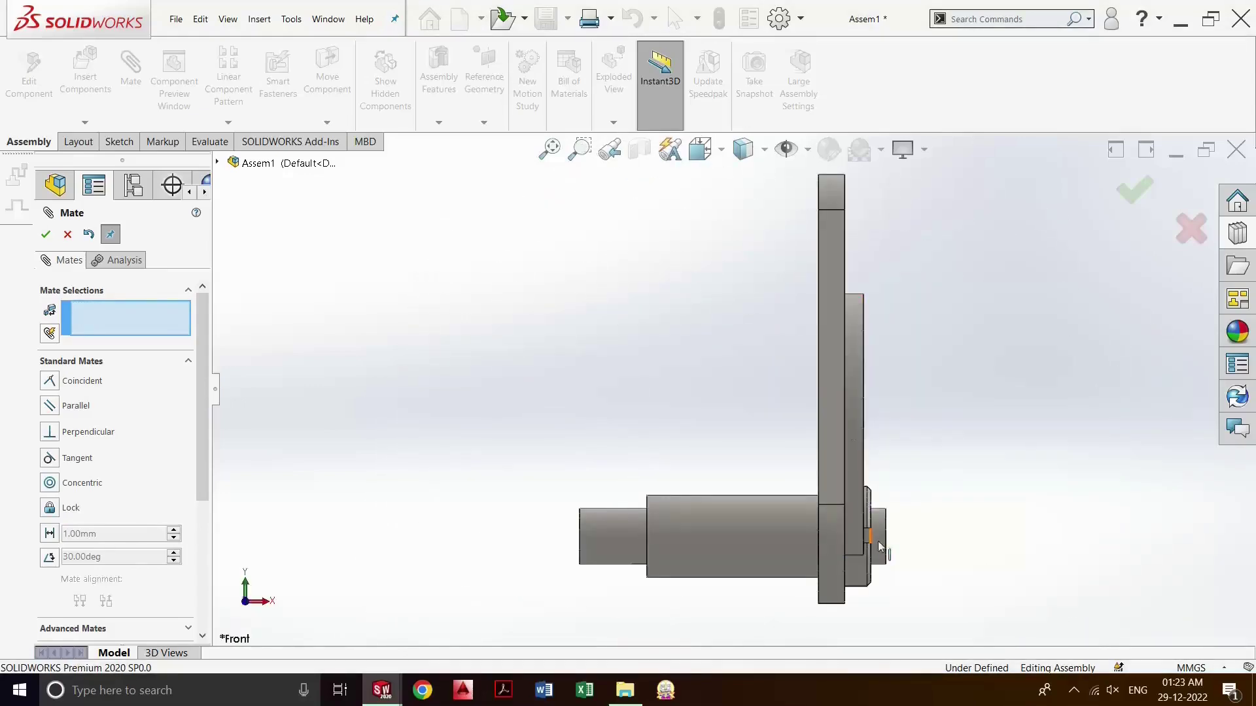
pyautogui.press('space')
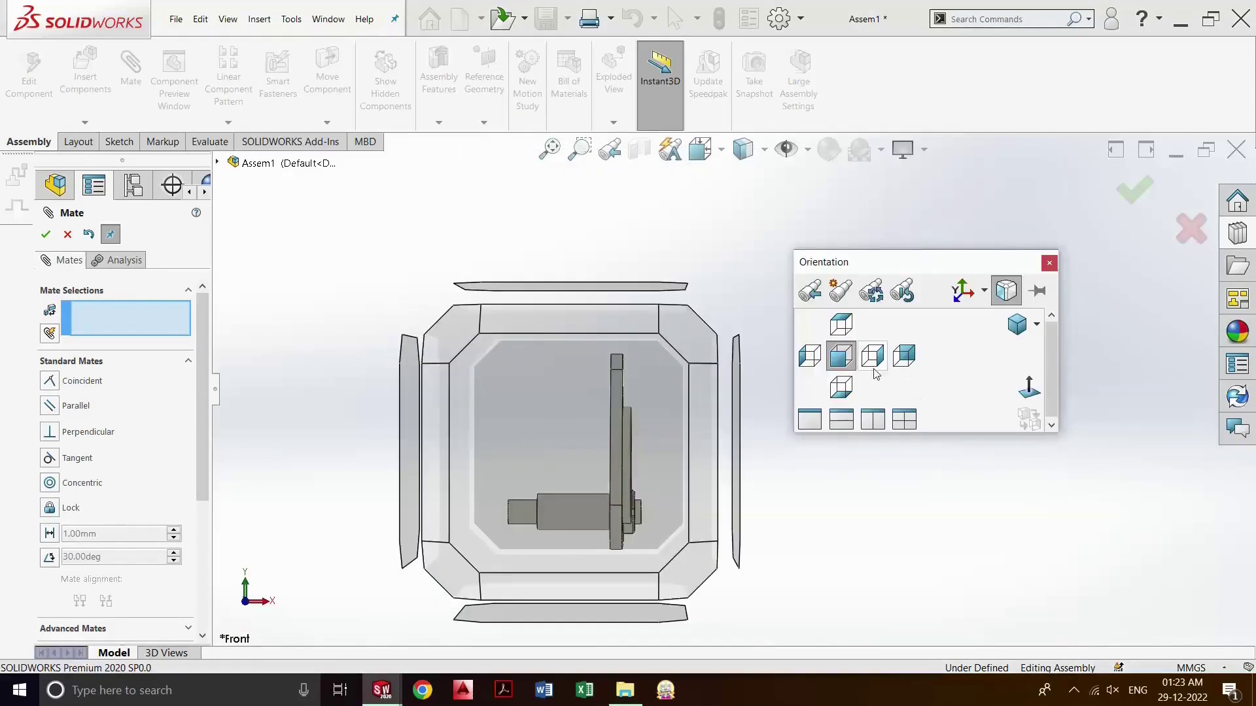
pyautogui.click(874, 367)
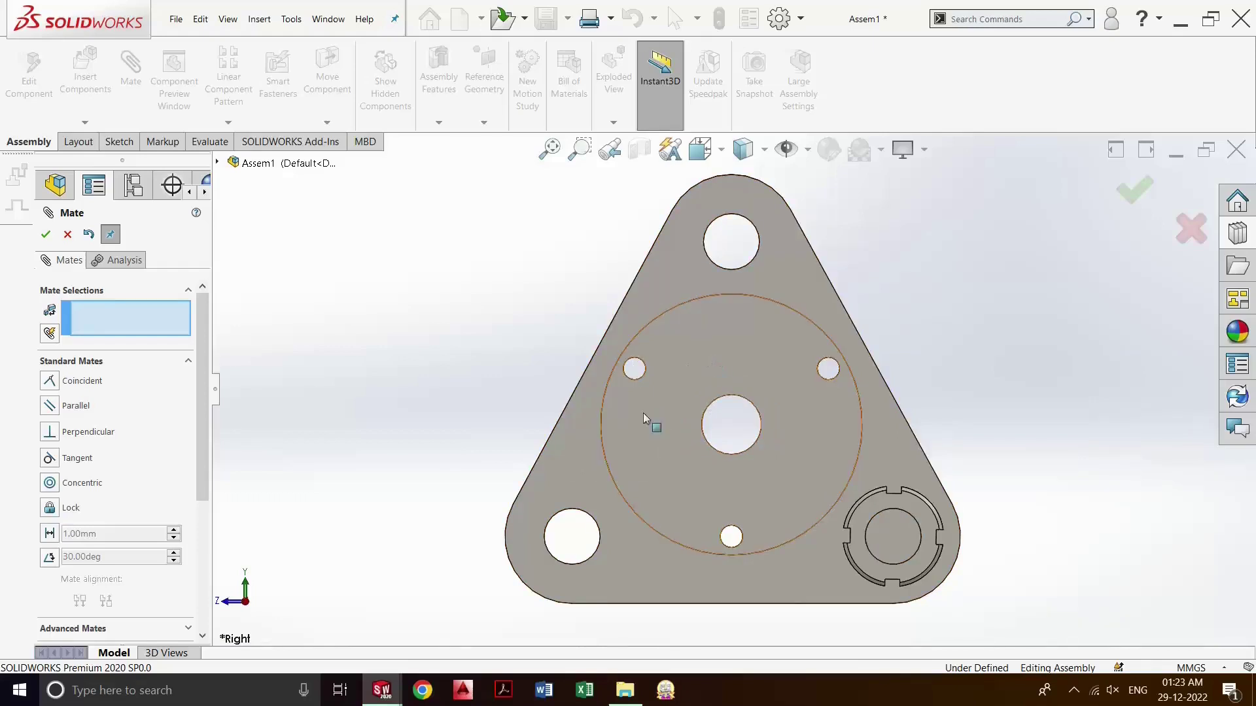
pyautogui.click(1146, 195)
pyautogui.moveTo(854, 517)
pyautogui.mouseDown(button='middle')
pyautogui.moveTo(969, 476)
pyautogui.moveTo(966, 456)
pyautogui.mouseUp(button='middle')
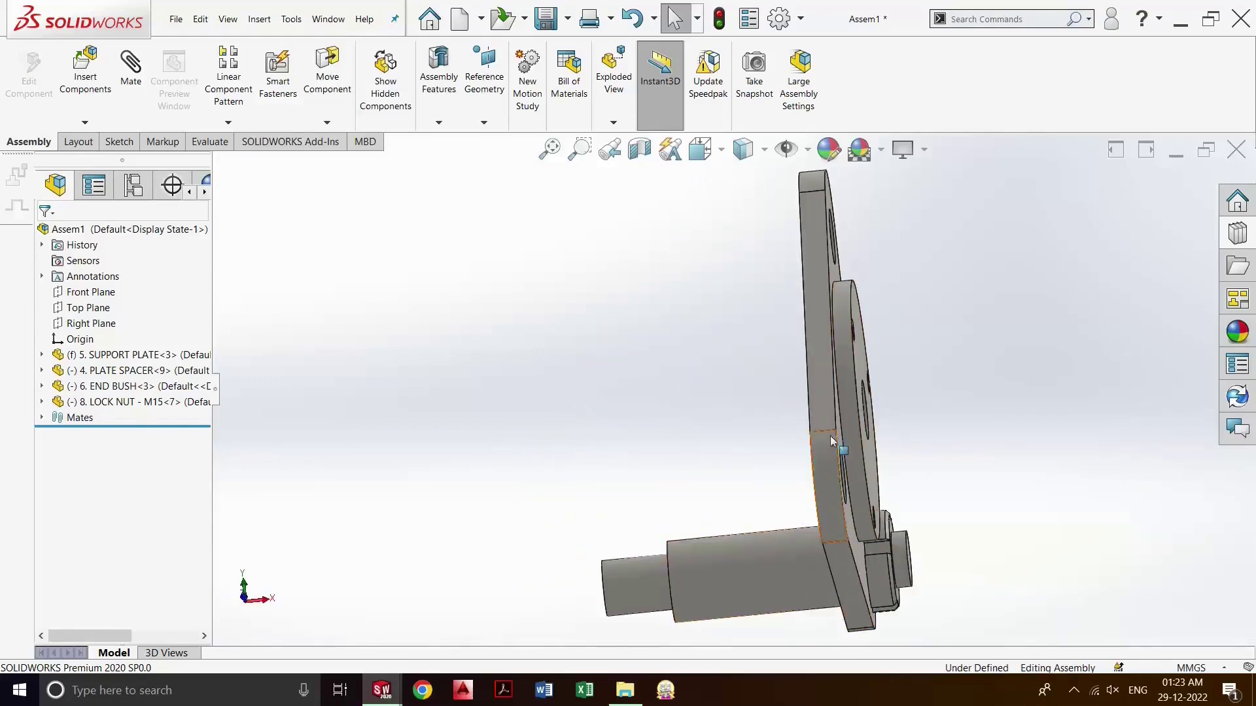
pyautogui.moveTo(830, 436)
pyautogui.mouseDown(button='middle')
pyautogui.moveTo(789, 511)
pyautogui.moveTo(806, 496)
pyautogui.moveTo(791, 474)
pyautogui.mouseUp(button='middle')
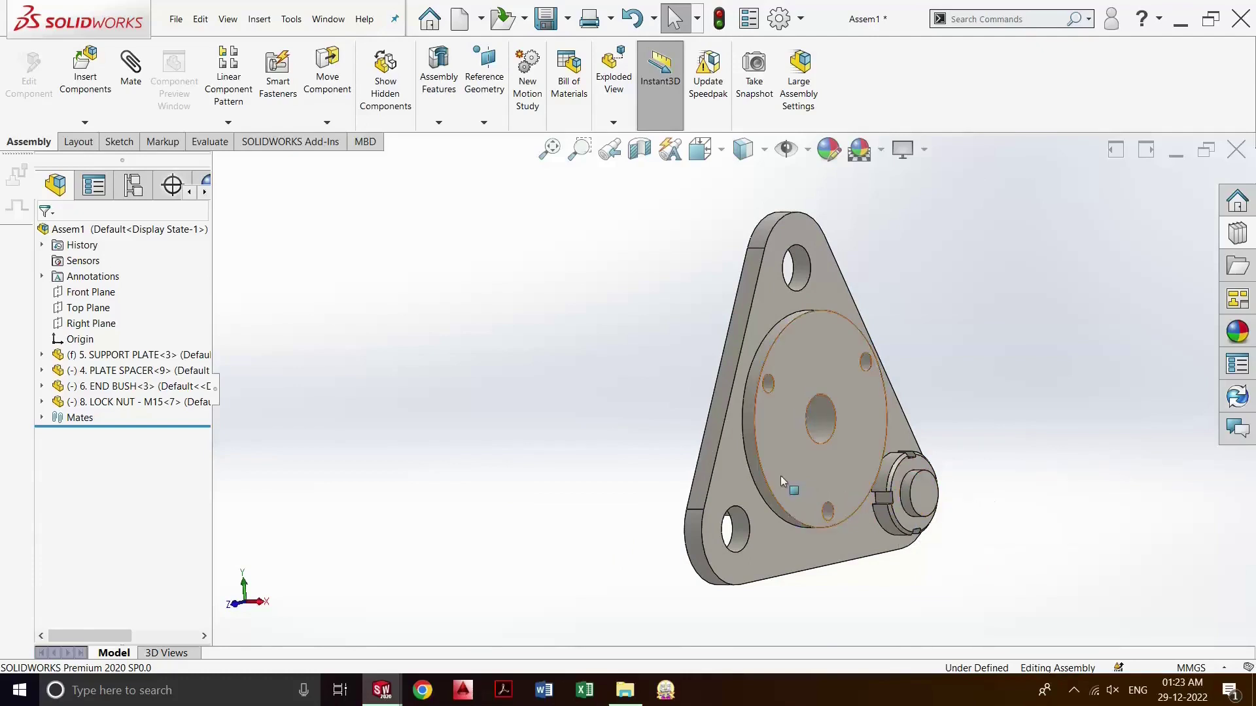
pyautogui.scroll(-2, 780, 476)
pyautogui.scroll(2, 743, 465)
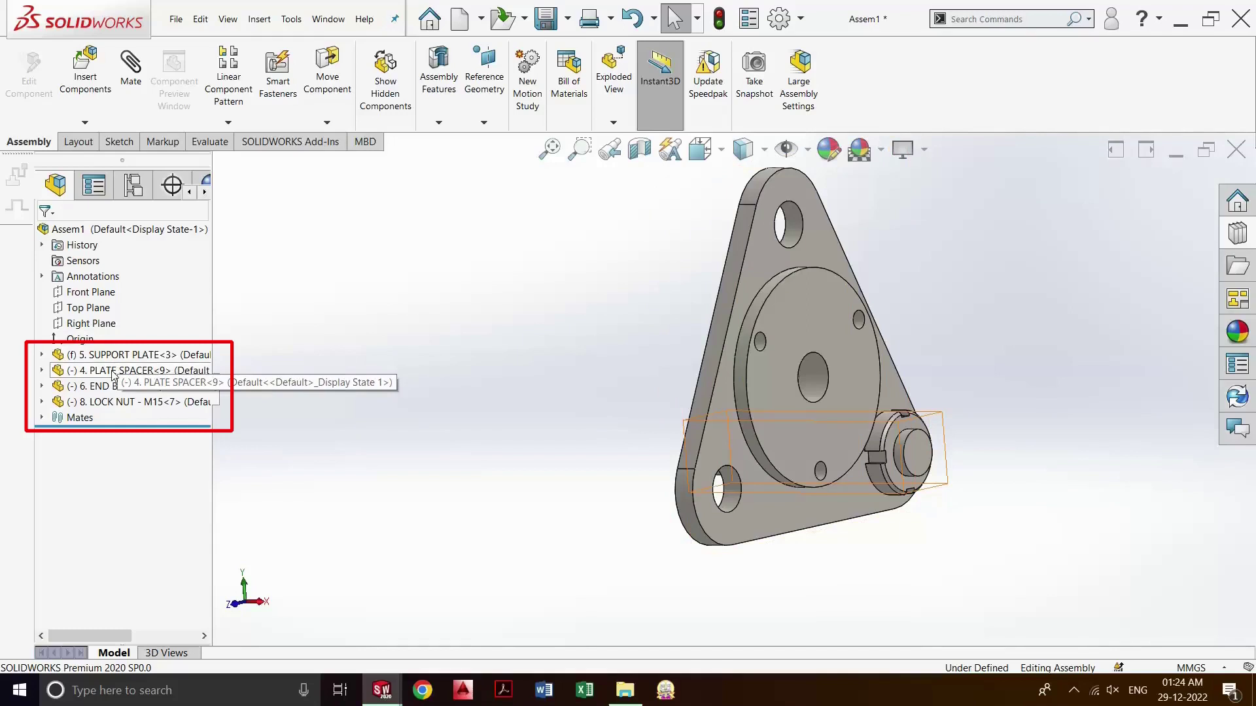
# - Copy the PLATE SPACER and LOCK NUT together, placing the copies right of the plate
pyautogui.click(114, 375)
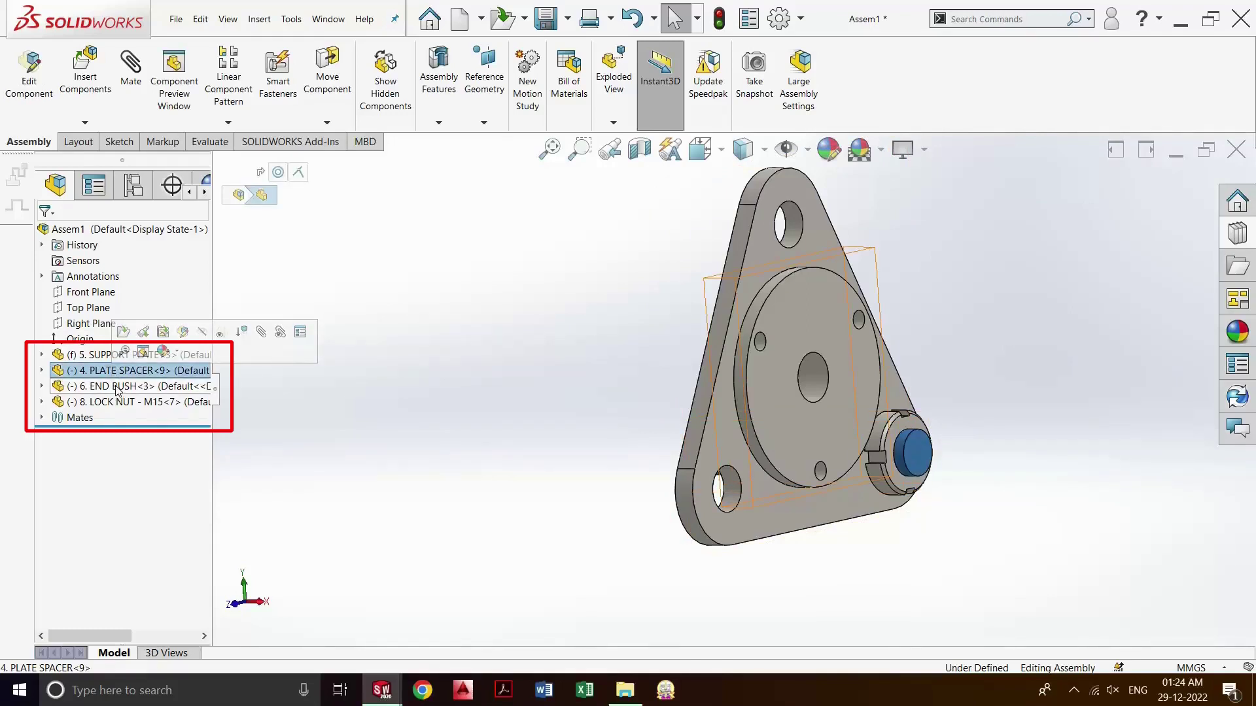
pyautogui.keyDown('ctrl'); pyautogui.click(118, 387); pyautogui.keyUp('ctrl')
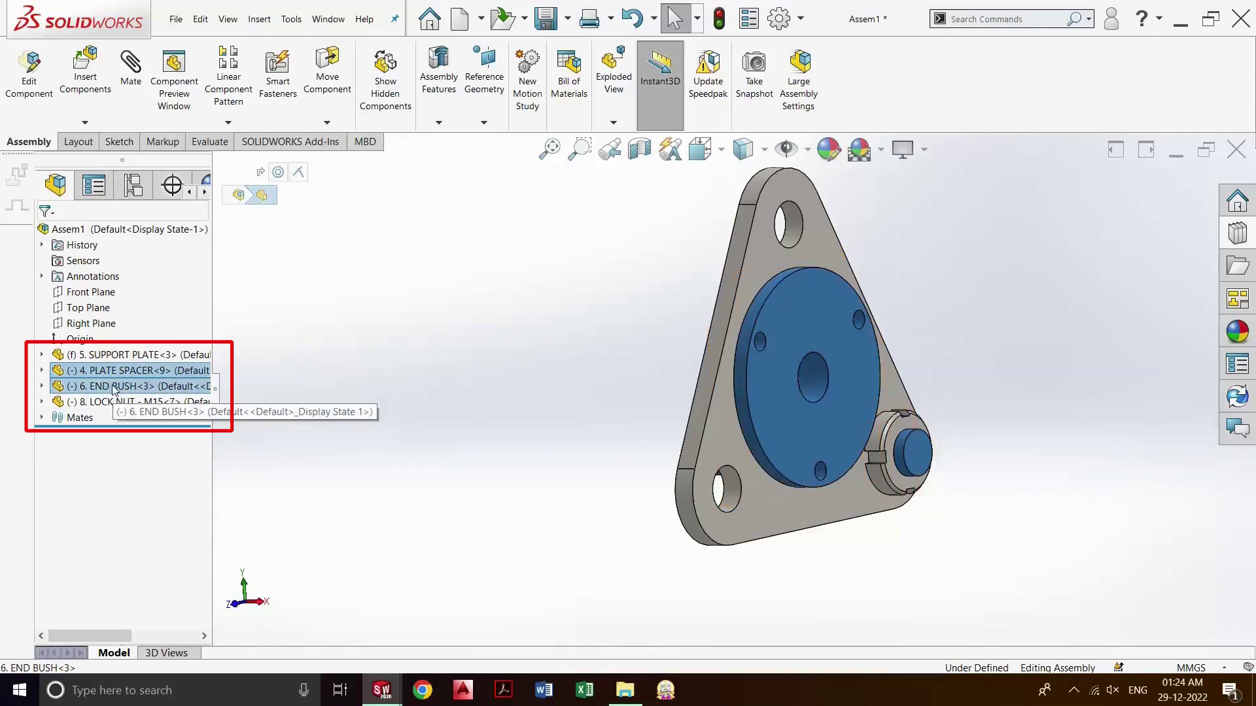
pyautogui.keyDown('ctrl'); pyautogui.click(116, 388); pyautogui.keyUp('ctrl')
pyautogui.keyDown('ctrl'); pyautogui.click(112, 404); pyautogui.keyUp('ctrl')
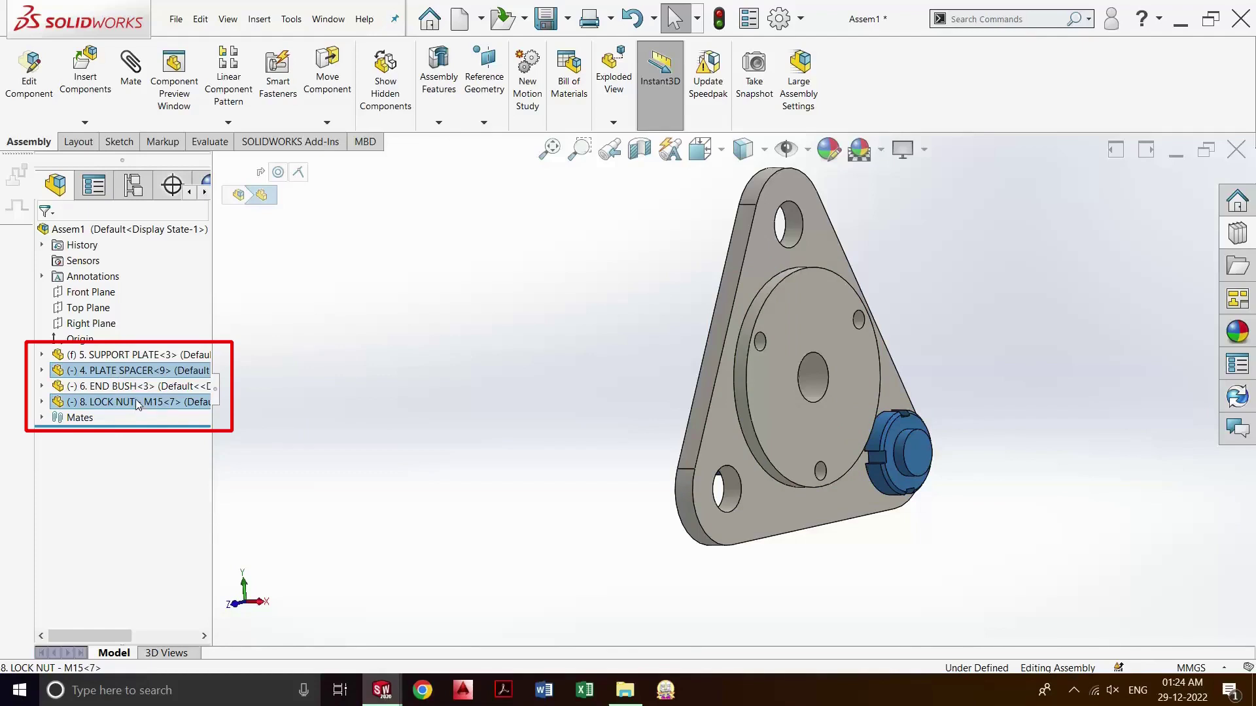
pyautogui.keyDown('ctrl'); pyautogui.moveTo(151, 399); pyautogui.dragTo(500, 424); pyautogui.keyUp('ctrl')
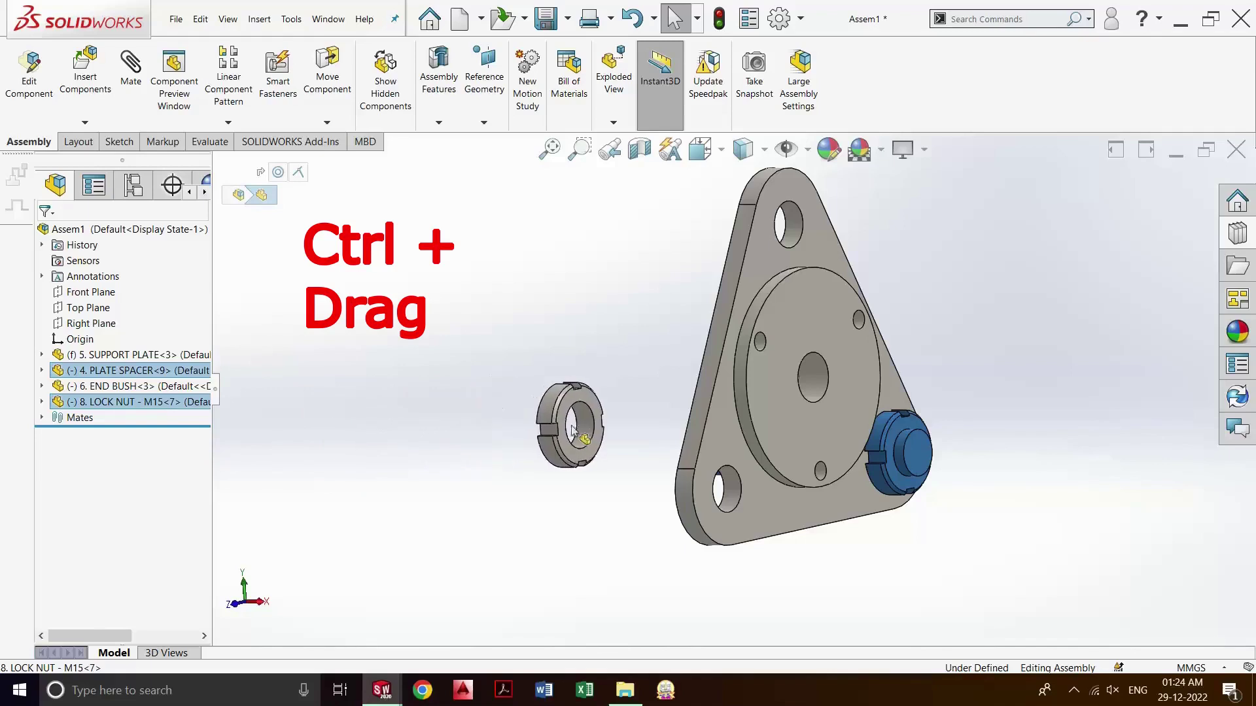
pyautogui.keyDown('ctrl'); pyautogui.moveTo(501, 424); pyautogui.dragTo(625, 436); pyautogui.keyUp('ctrl')
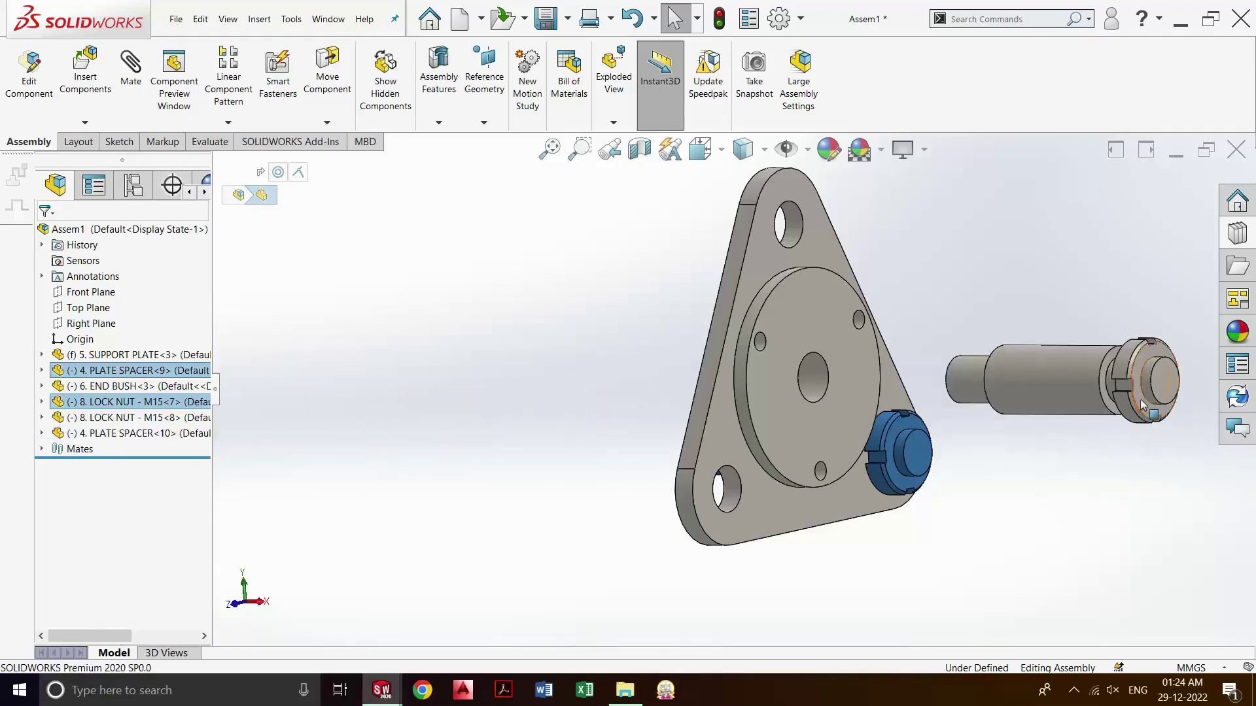
pyautogui.scroll(-2, 1141, 448)
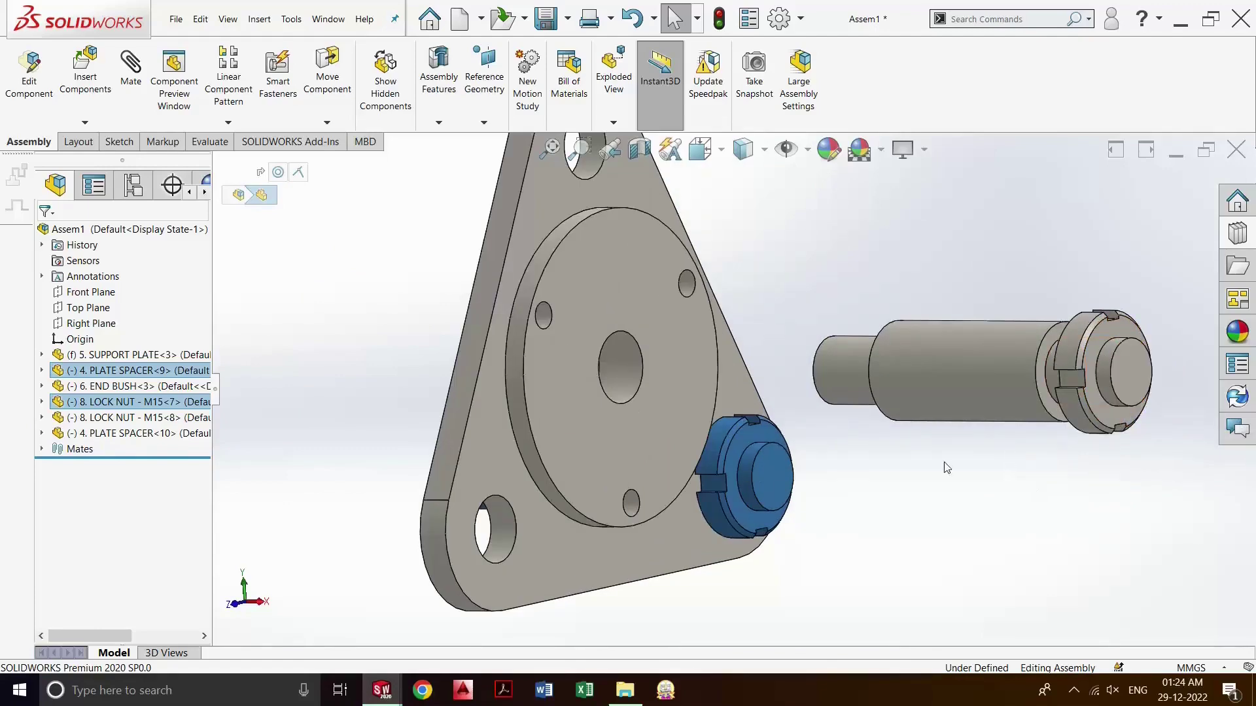
pyautogui.scroll(2, 794, 504)
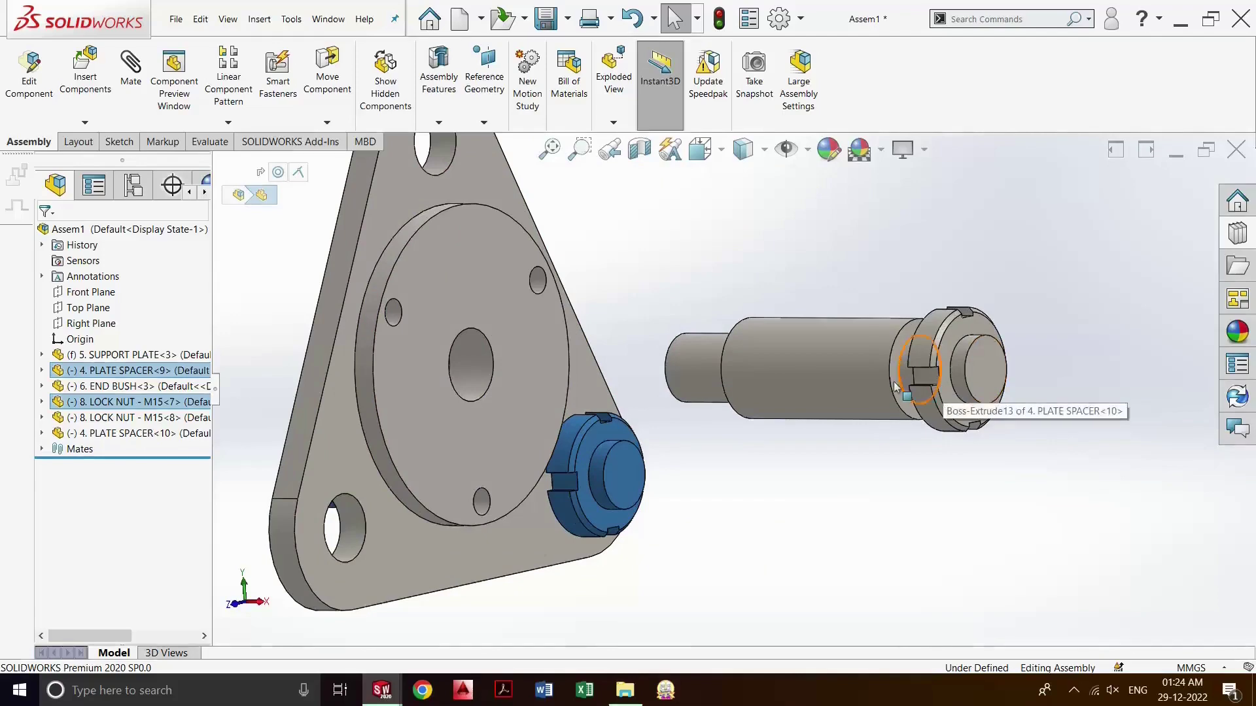
pyautogui.scroll(-3, 856, 403)
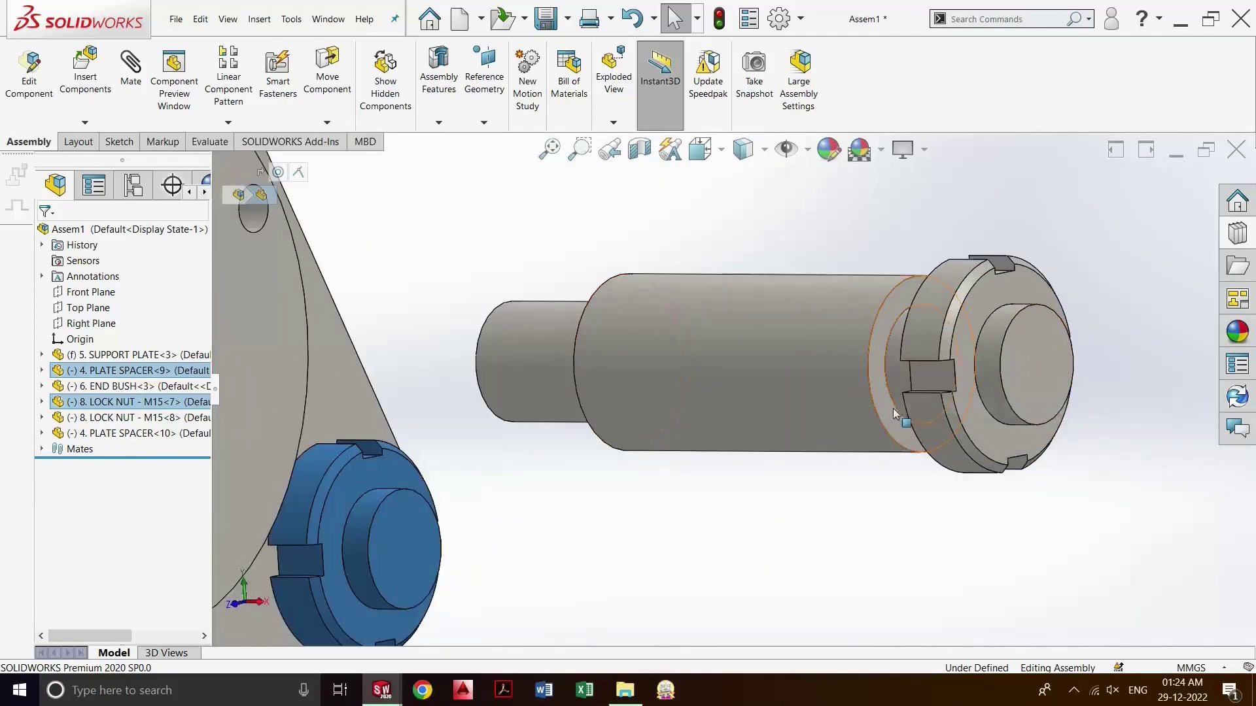
pyautogui.scroll(-2, 870, 403)
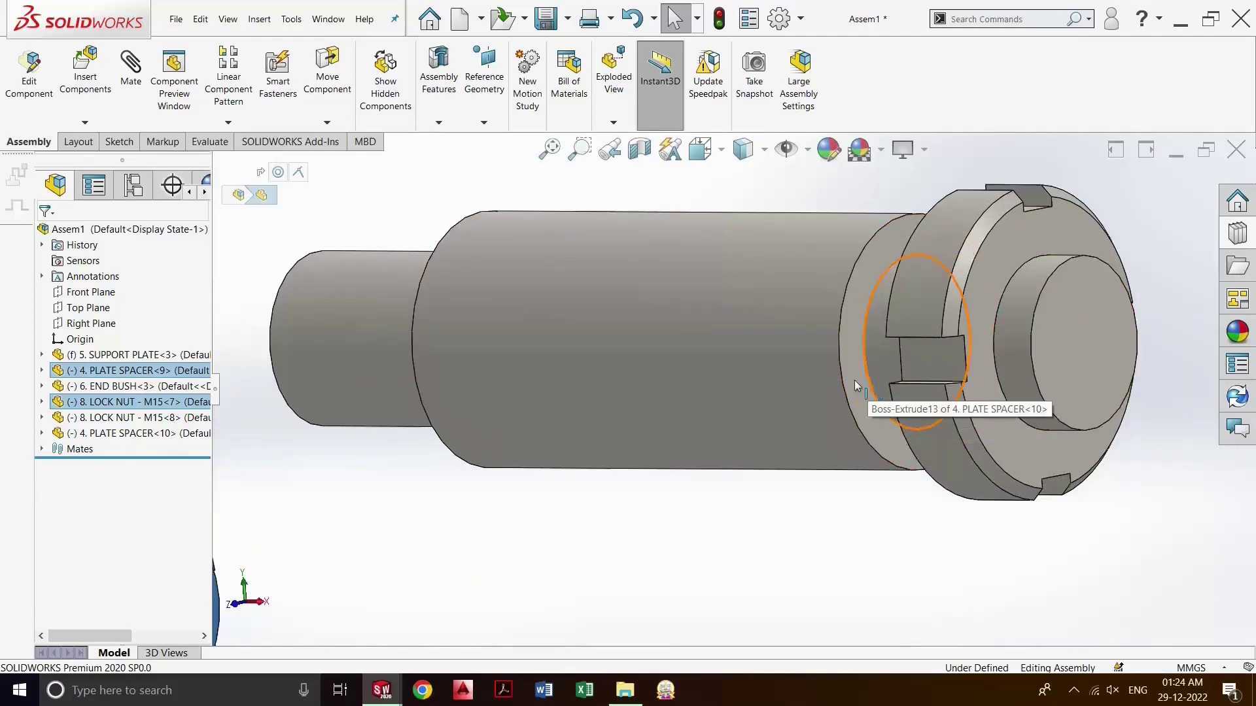
pyautogui.click(131, 65)
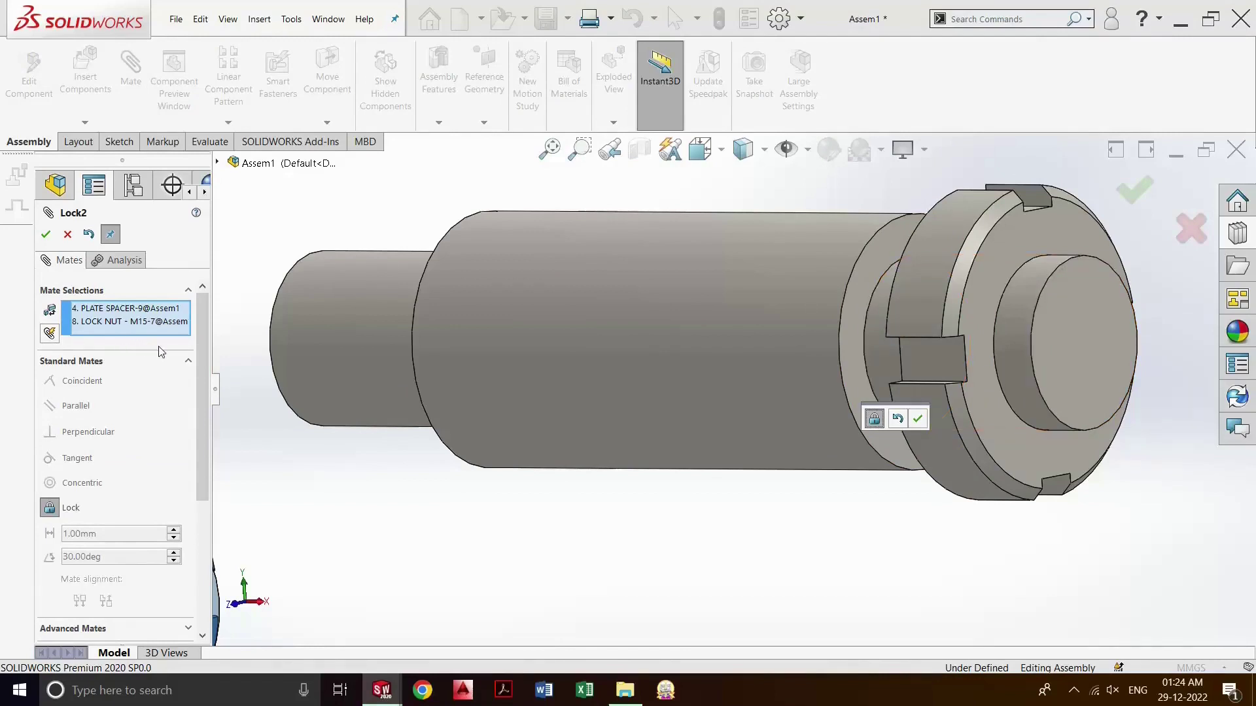
pyautogui.click(127, 326)
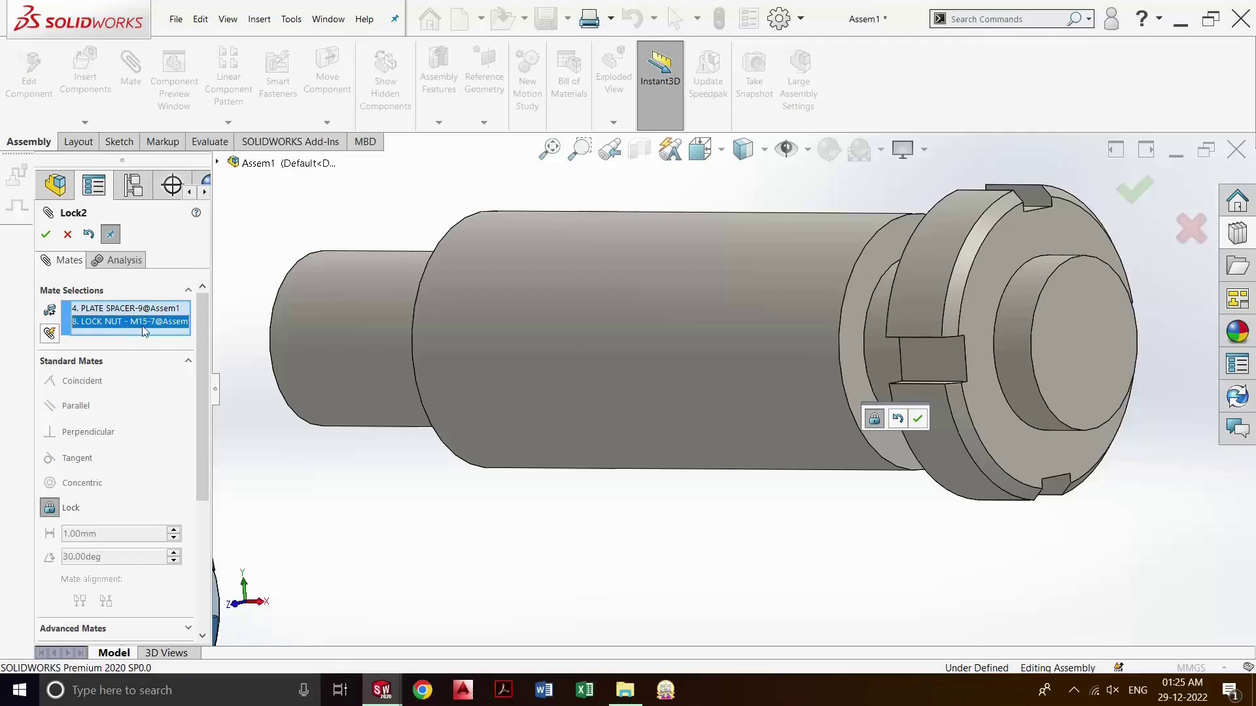
pyautogui.press('Delete')
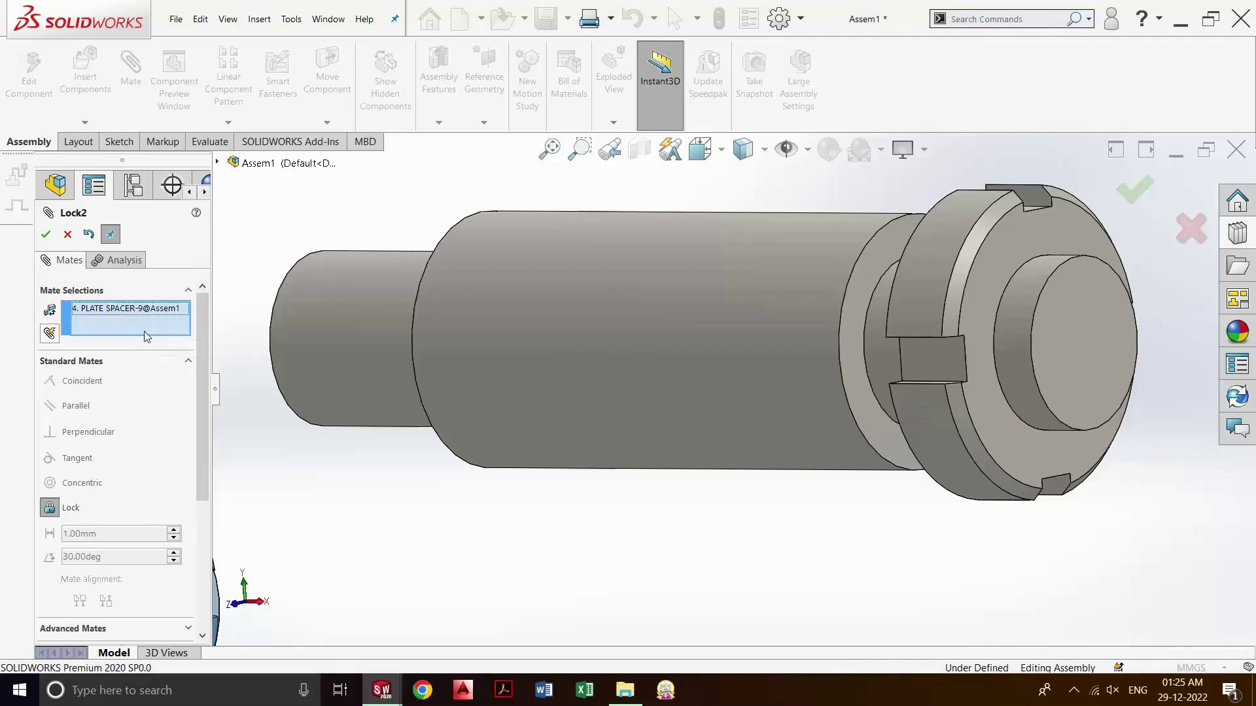
pyautogui.click(138, 316)
pyautogui.press('Delete')
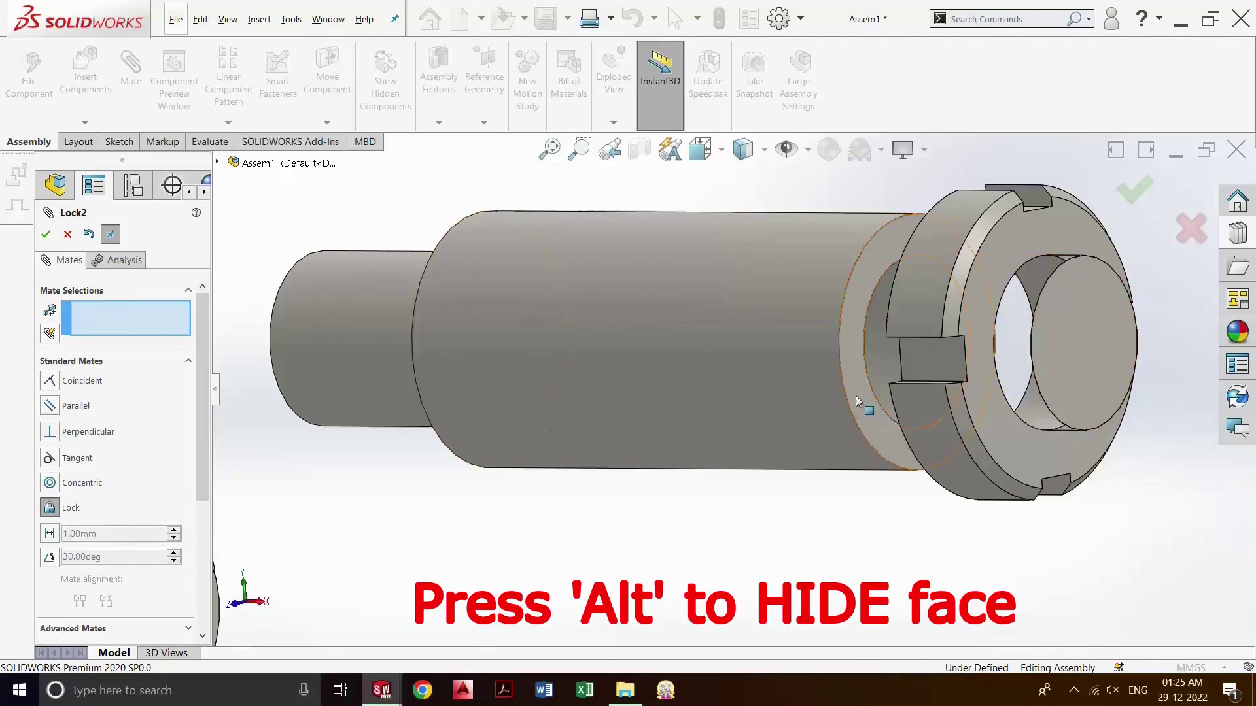
pyautogui.press('alt')
pyautogui.press('alt')
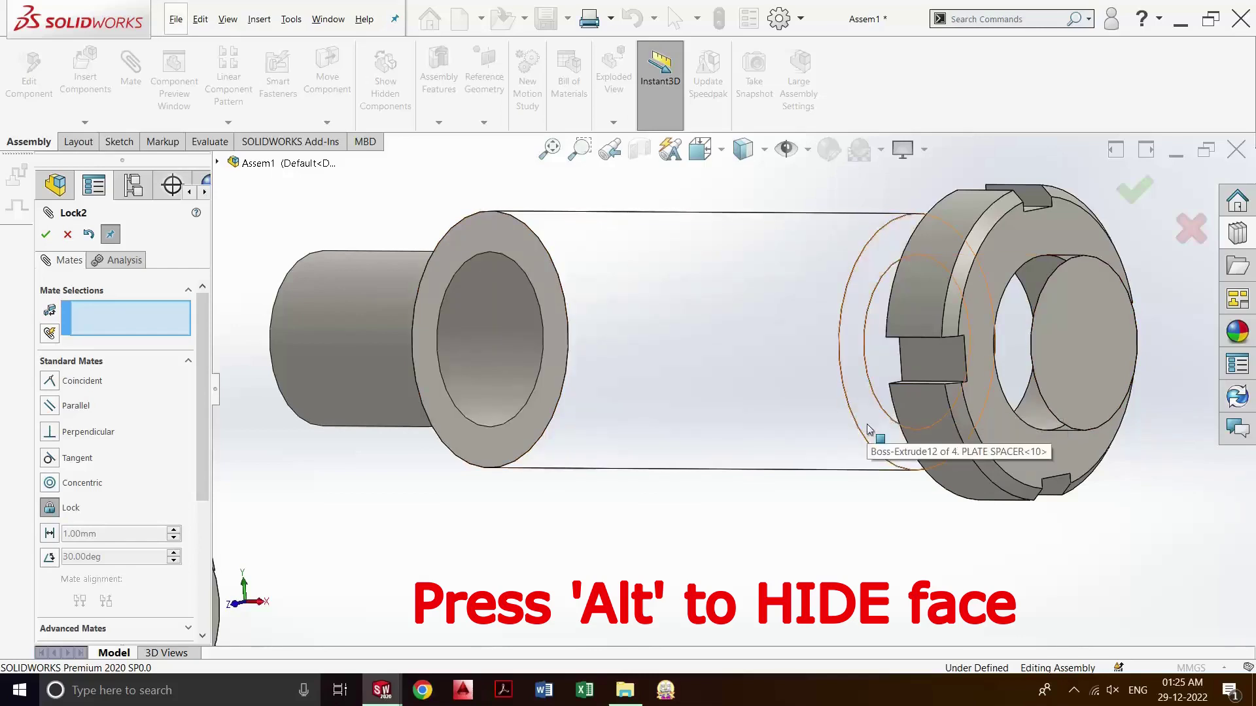
pyautogui.press('alt')
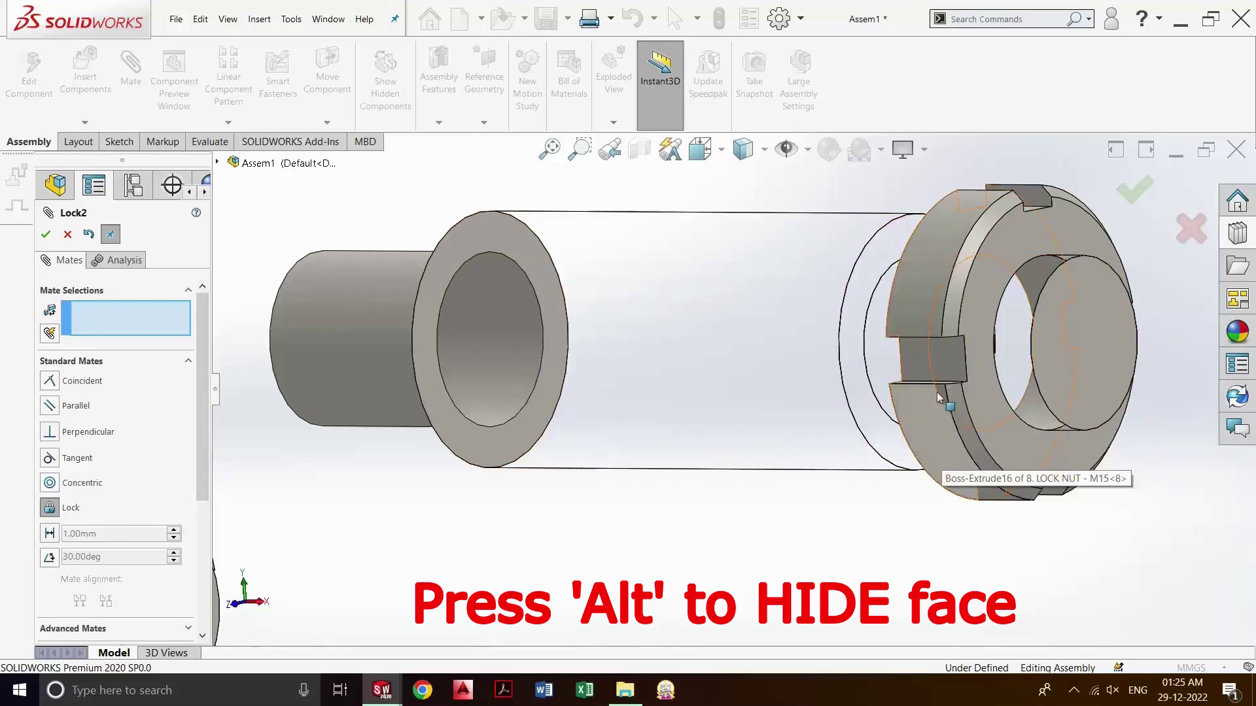
pyautogui.press('alt')
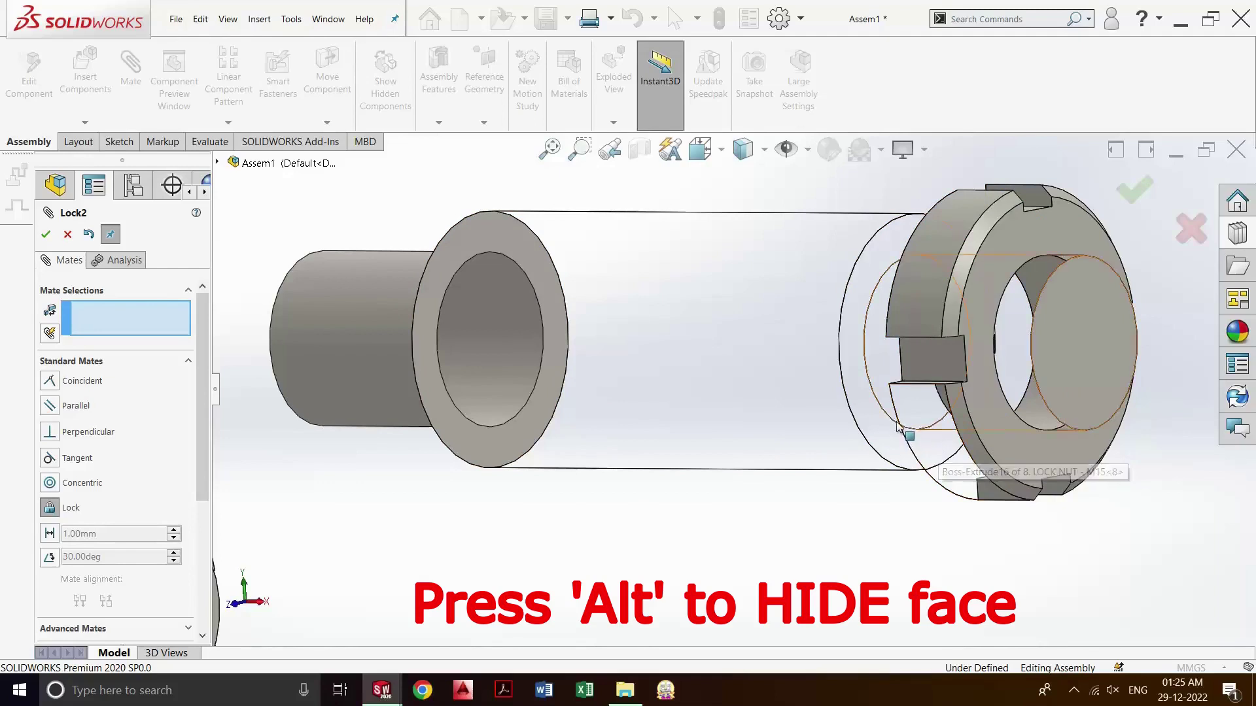
pyautogui.click(889, 424)
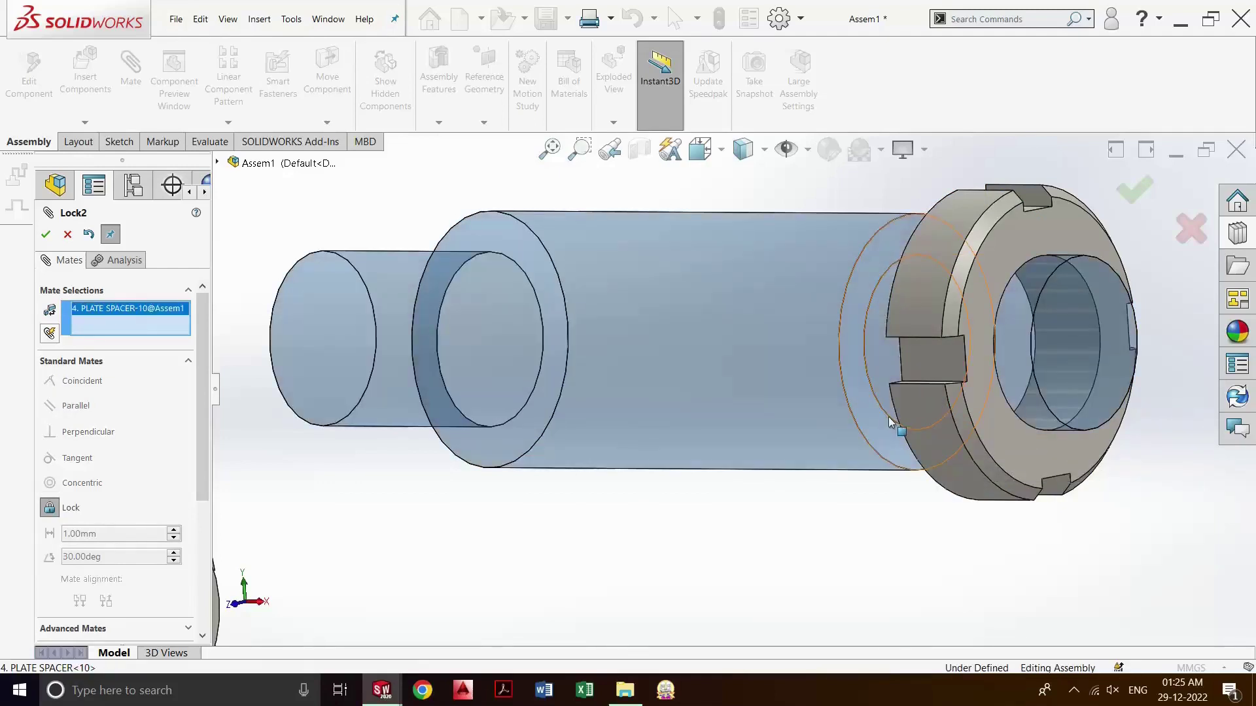
pyautogui.press('Escape')
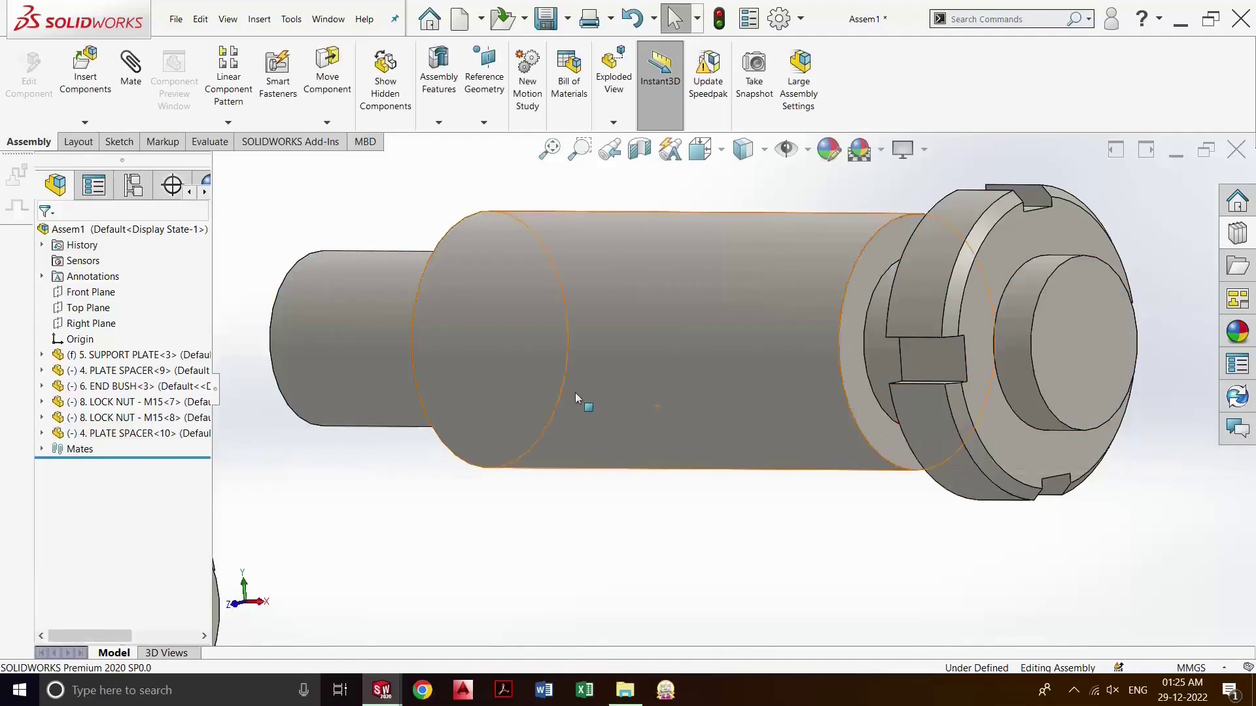
# - Start a mate on the copied spacer's end face, then cancel it
pyautogui.scroll(1, 982, 317)
pyautogui.scroll(3, 579, 335)
pyautogui.scroll(2, 580, 335)
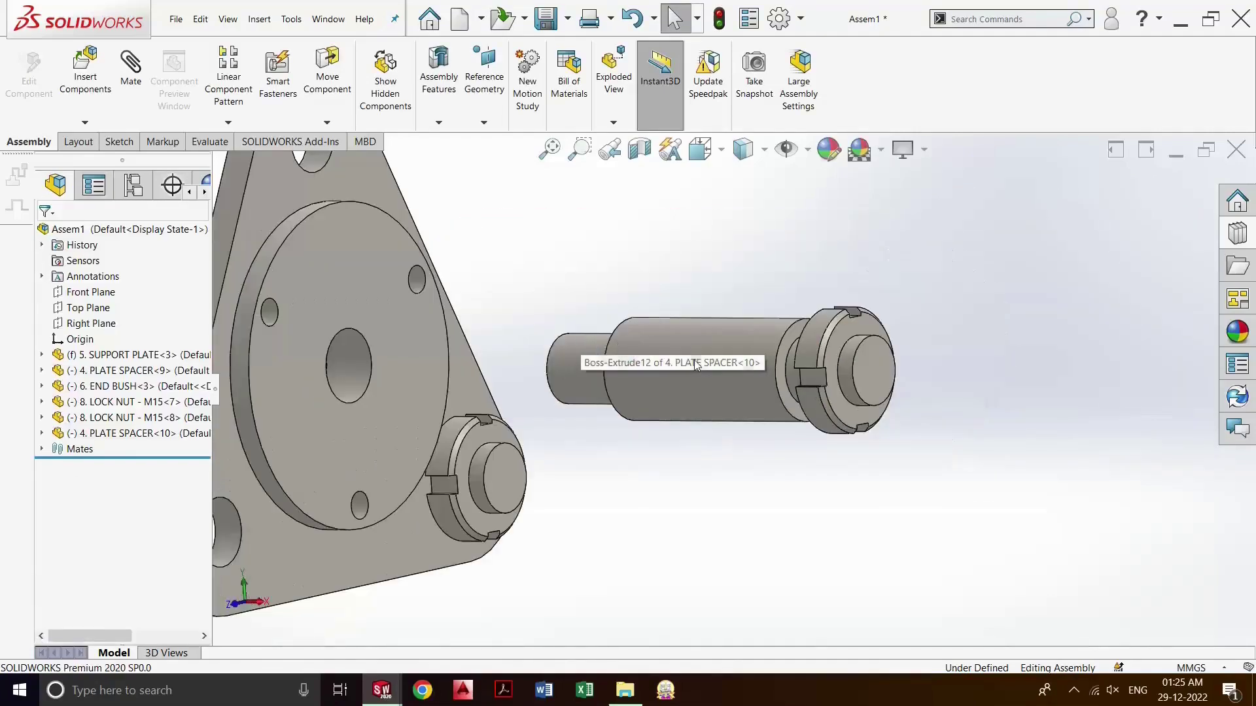
pyautogui.click(130, 69)
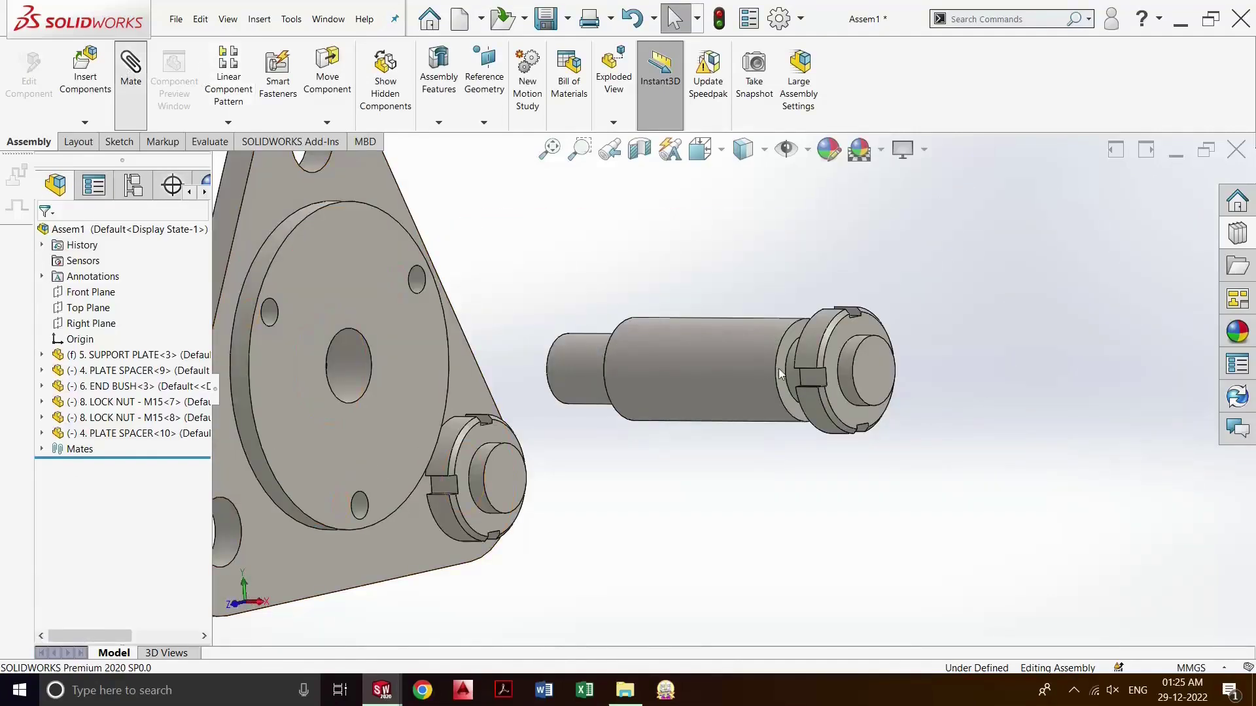
pyautogui.scroll(-1, 779, 388)
pyautogui.scroll(-5, 778, 388)
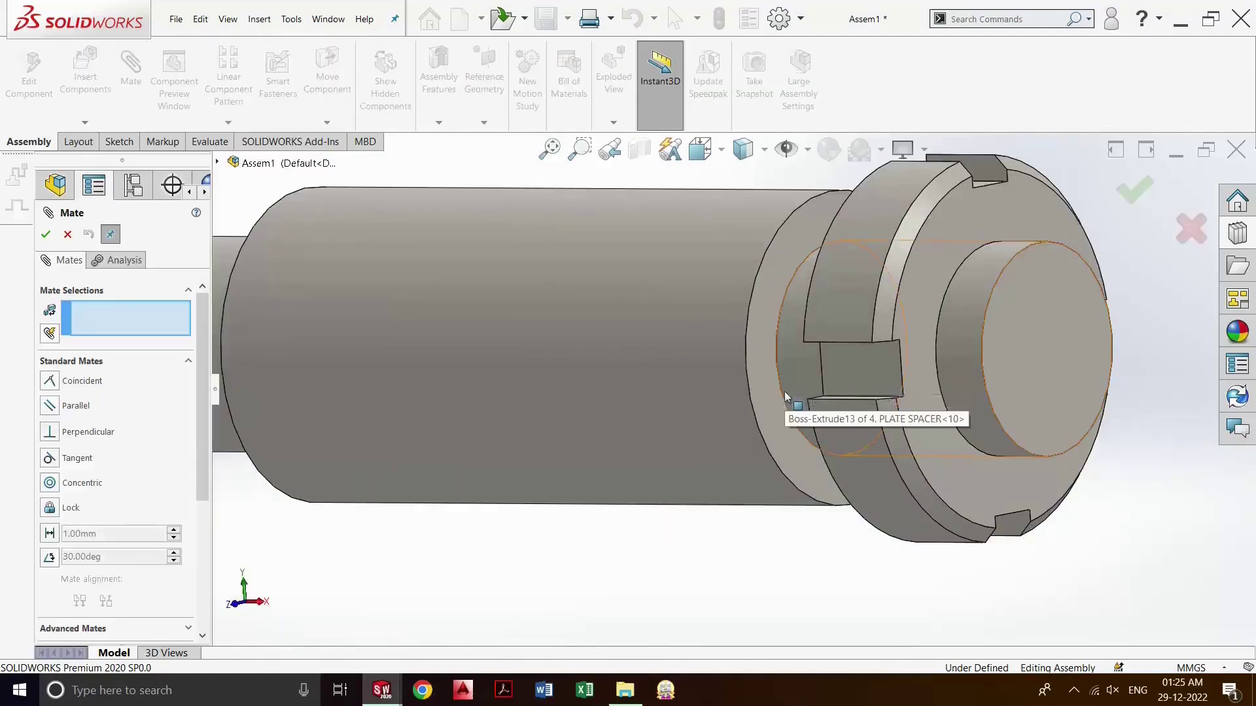
pyautogui.click(785, 396)
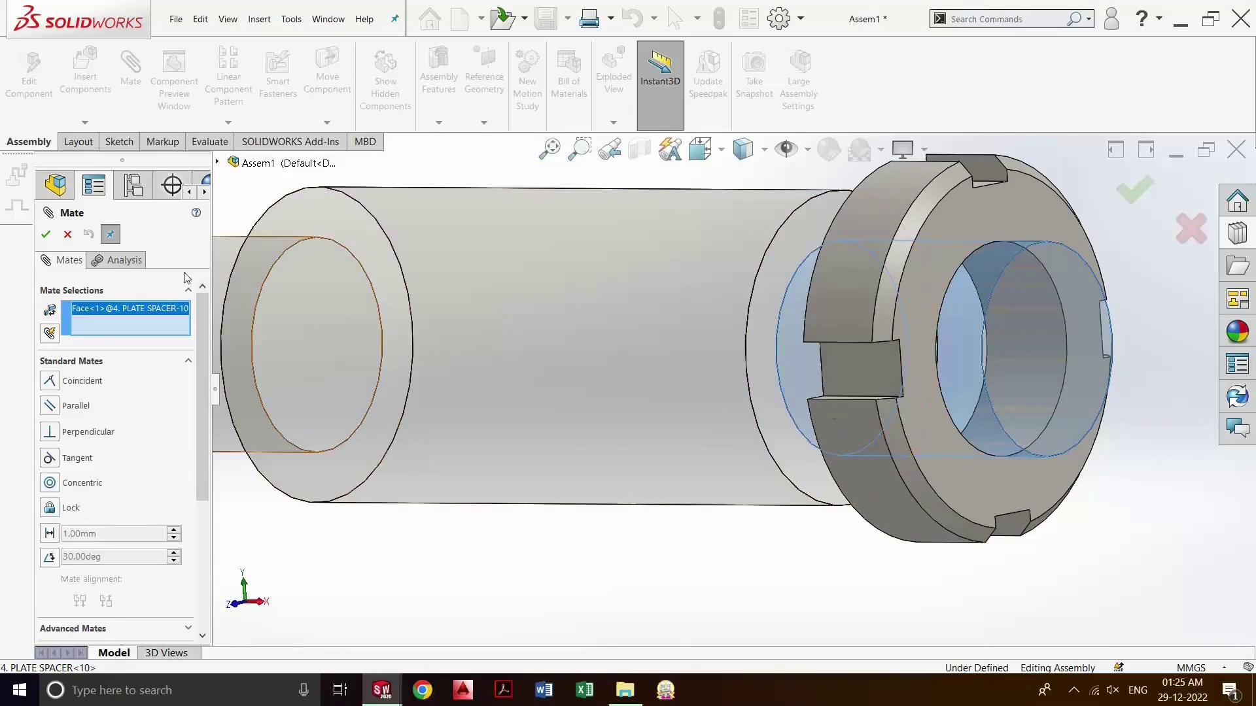
pyautogui.press('Escape')
pyautogui.scroll(-2, 786, 421)
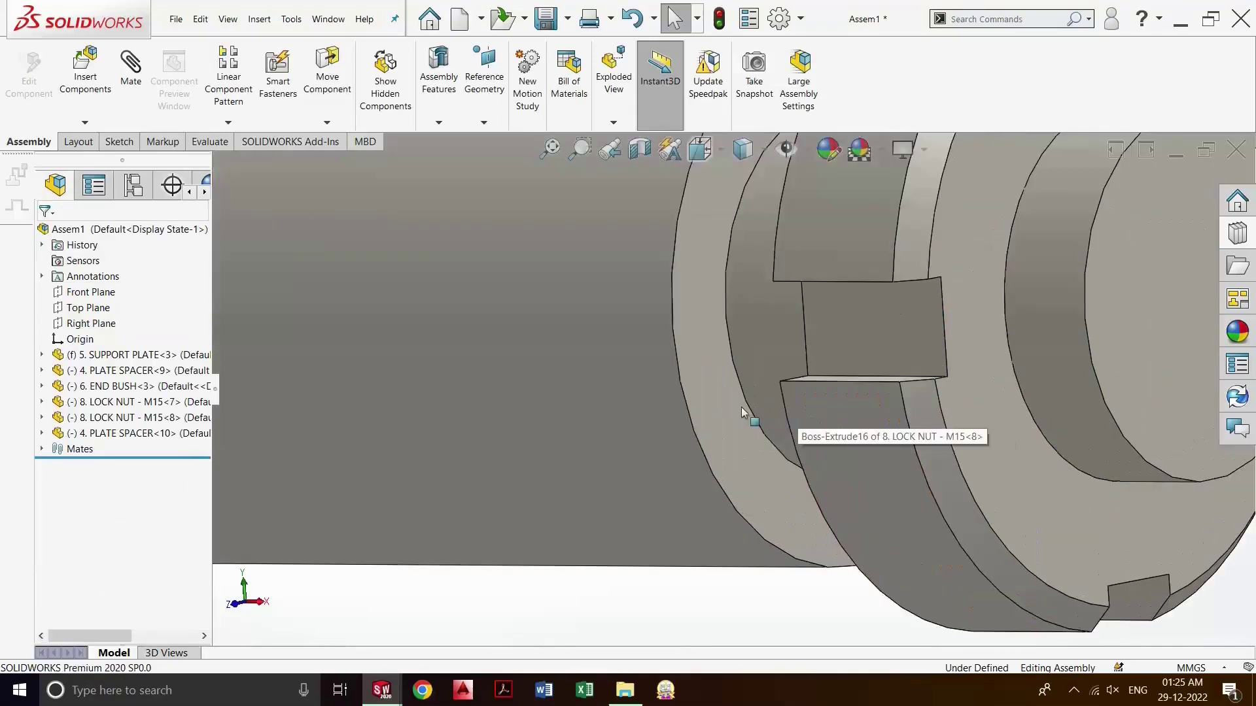
pyautogui.scroll(5, 736, 413)
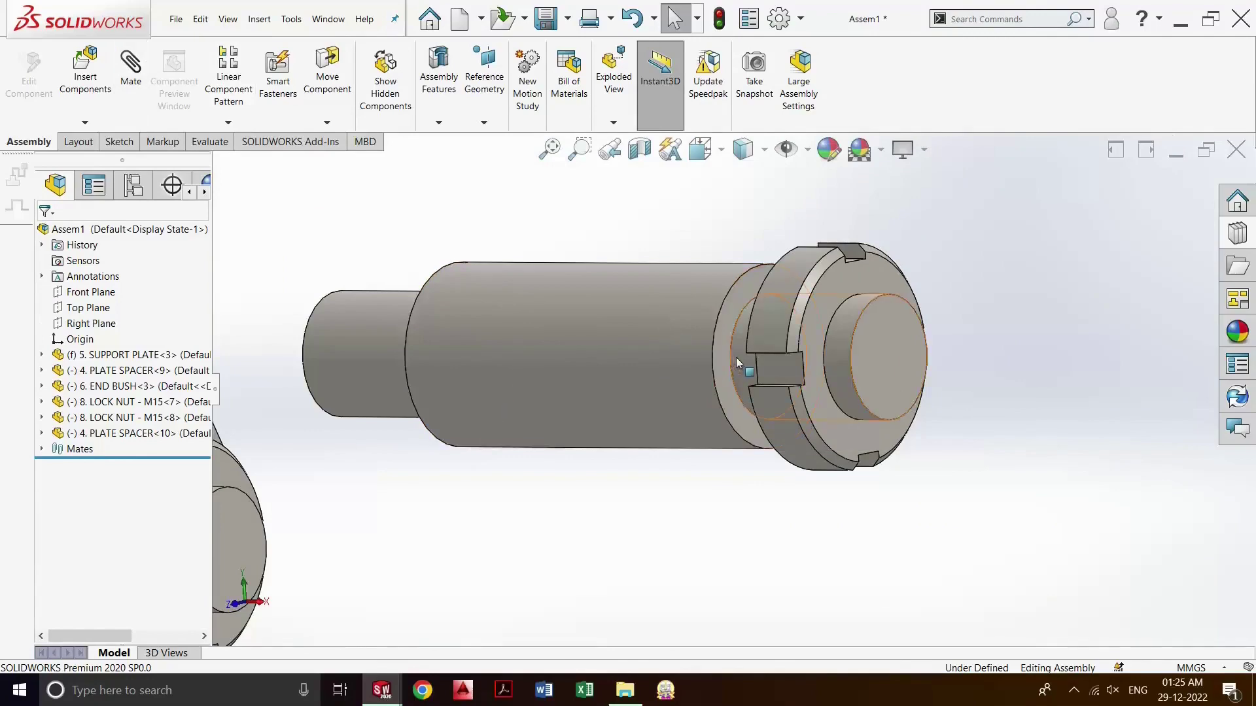
pyautogui.scroll(2, 735, 356)
pyautogui.scroll(-4, 733, 363)
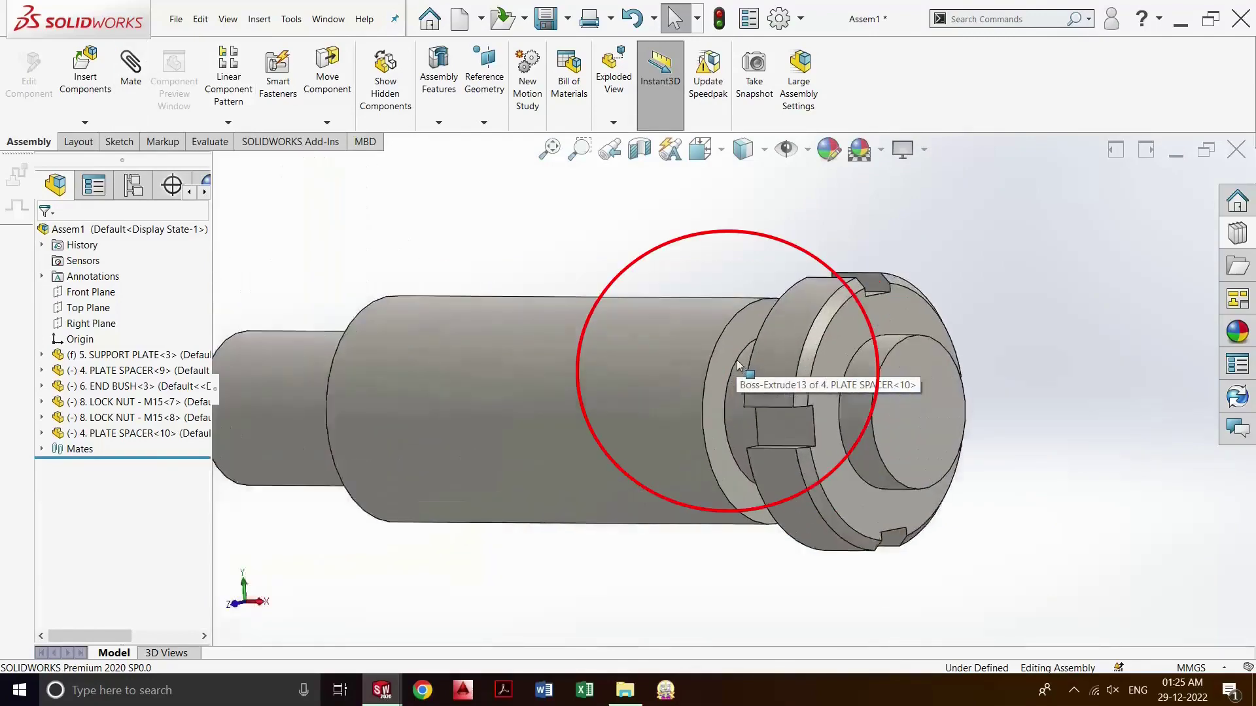
pyautogui.scroll(-3, 732, 369)
# - Mate the copied spacer's circular end edge coincident with the plate's upper hole edge
pyautogui.click(730, 375)
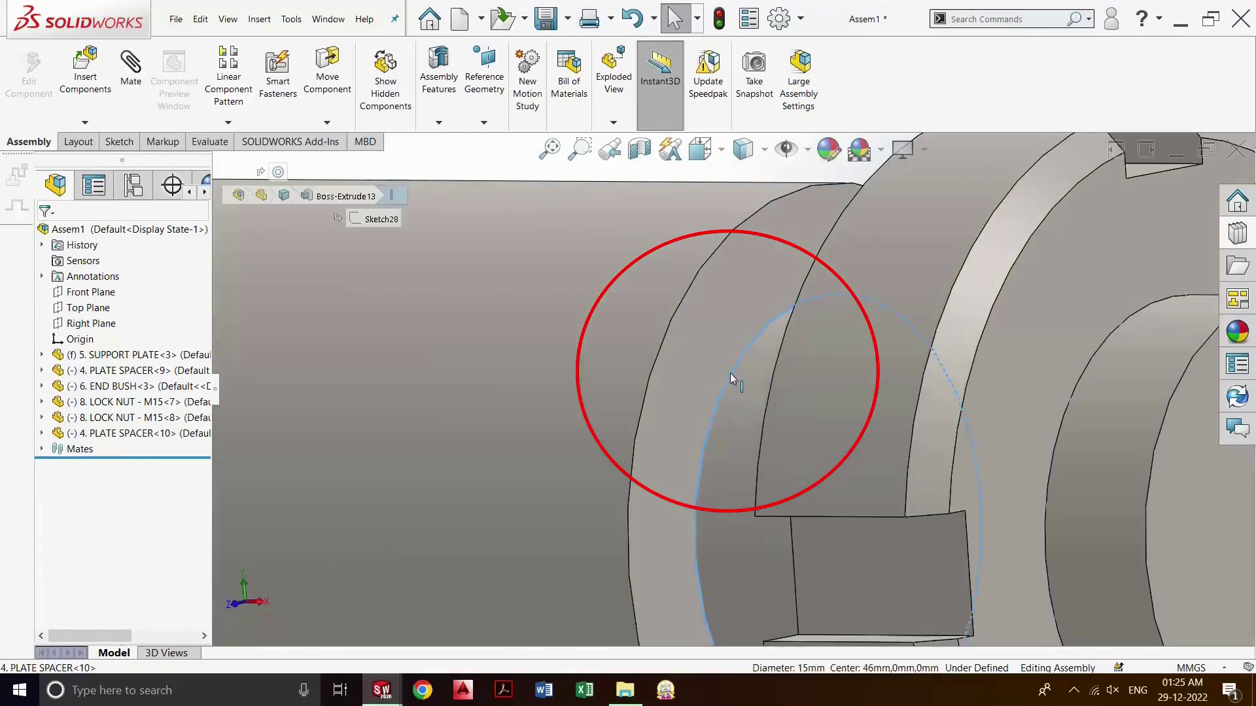
pyautogui.click(139, 74)
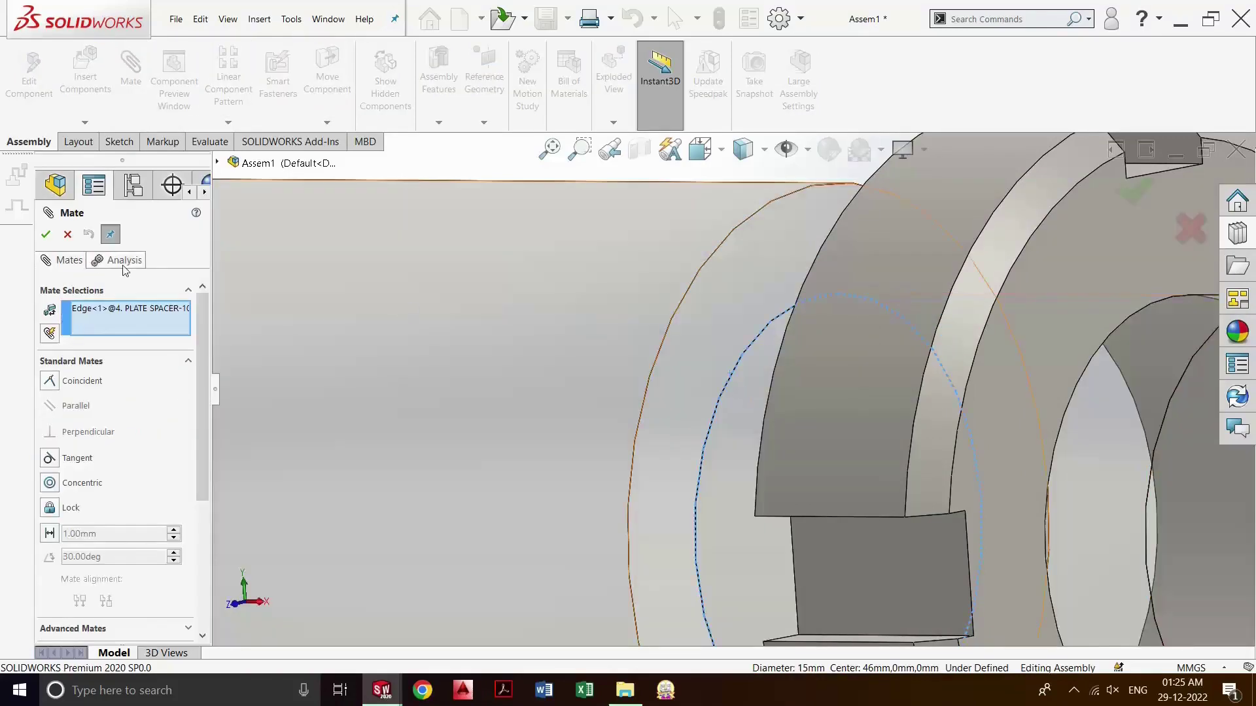
pyautogui.scroll(3, 392, 355)
pyautogui.scroll(3, 553, 403)
pyautogui.scroll(3, 552, 403)
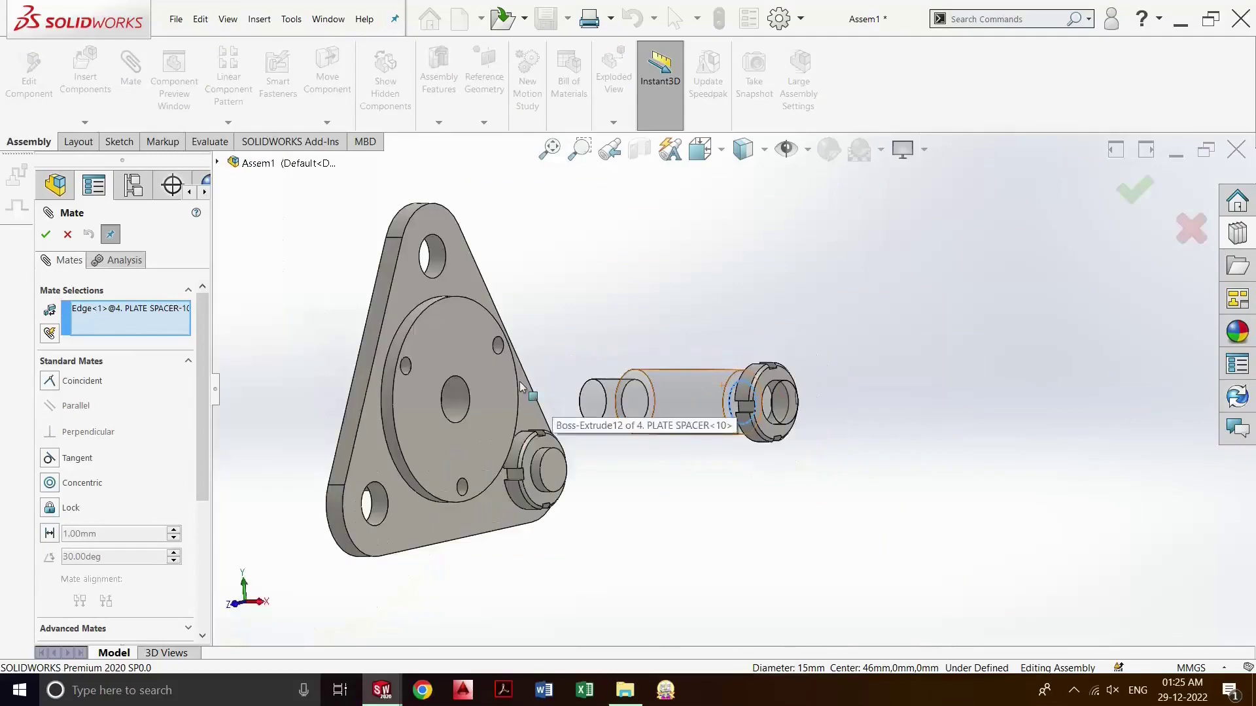
pyautogui.scroll(-3, 434, 300)
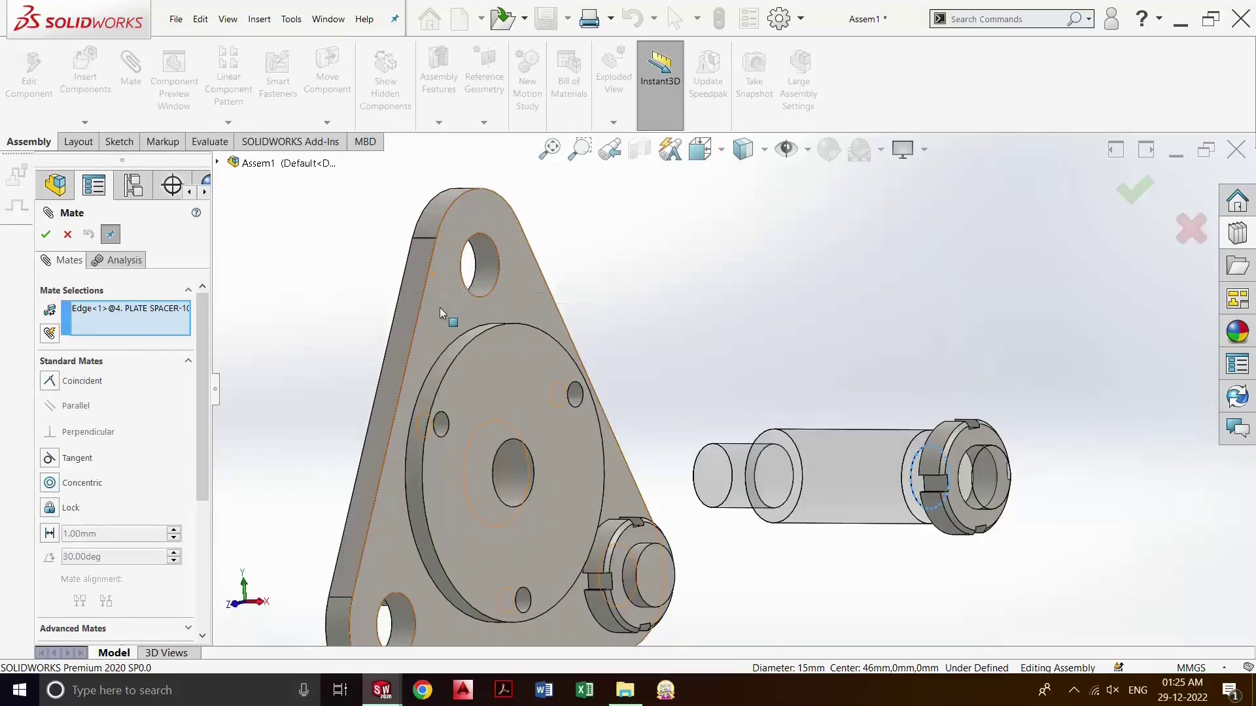
pyautogui.moveTo(440, 314)
pyautogui.mouseDown(button='middle')
pyautogui.moveTo(519, 345)
pyautogui.moveTo(478, 330)
pyautogui.mouseUp(button='middle')
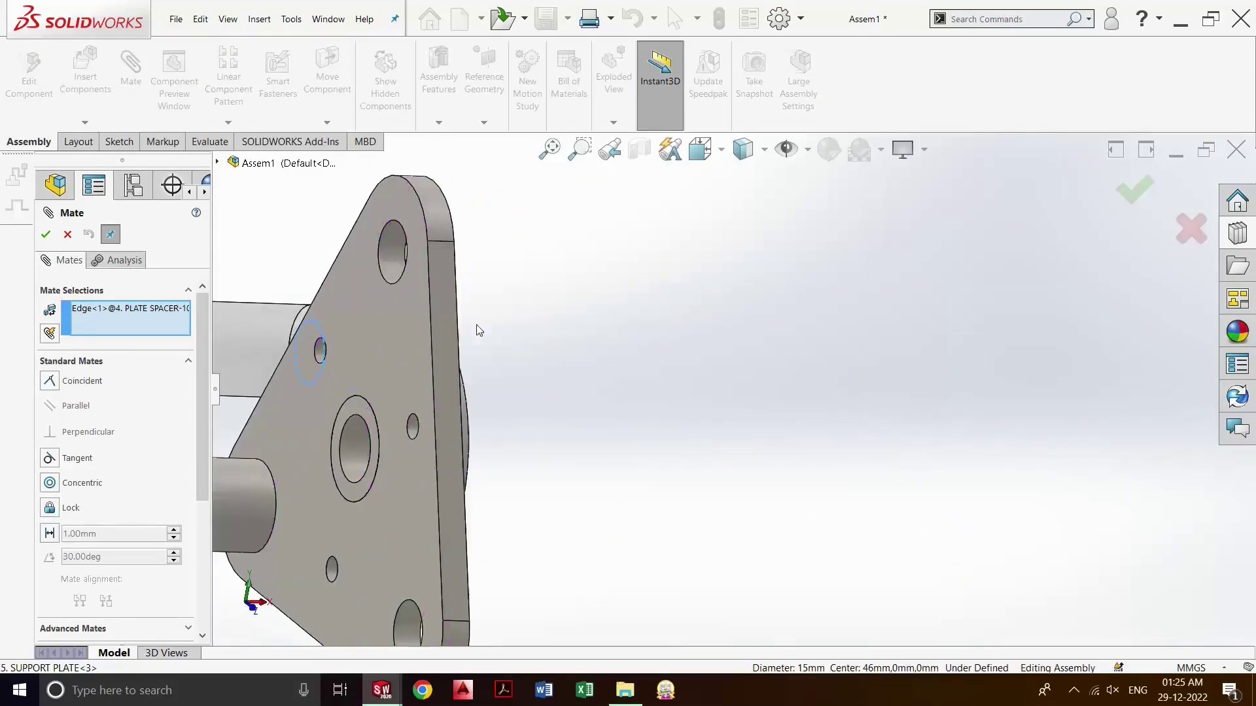
pyautogui.click(395, 290)
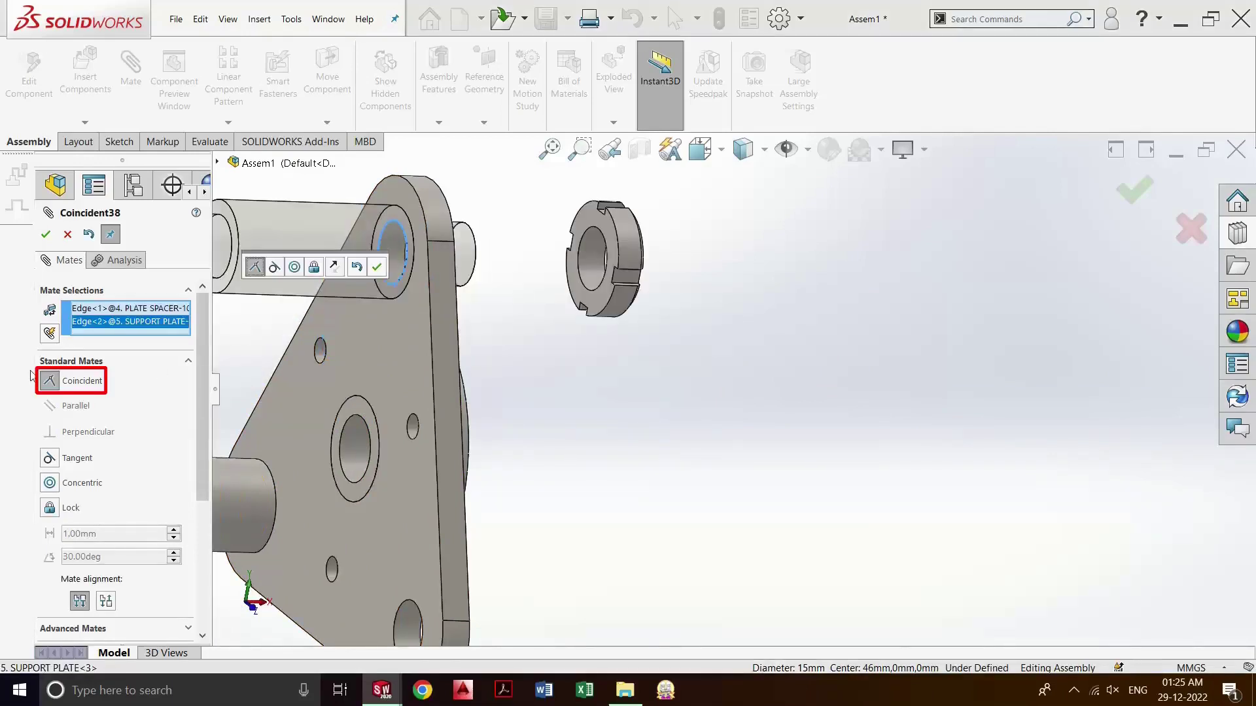
pyautogui.click(1134, 190)
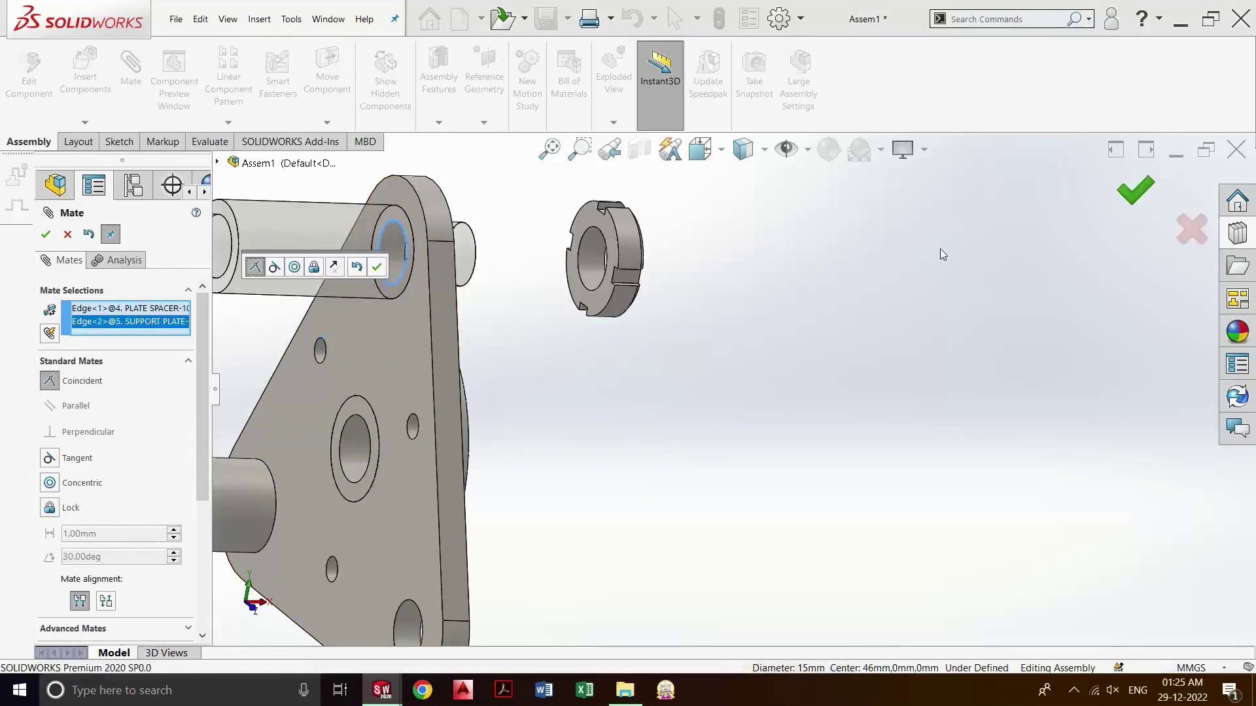
pyautogui.moveTo(533, 325)
pyautogui.mouseDown(button='middle')
pyautogui.moveTo(498, 293)
pyautogui.moveTo(508, 286)
pyautogui.mouseUp(button='middle')
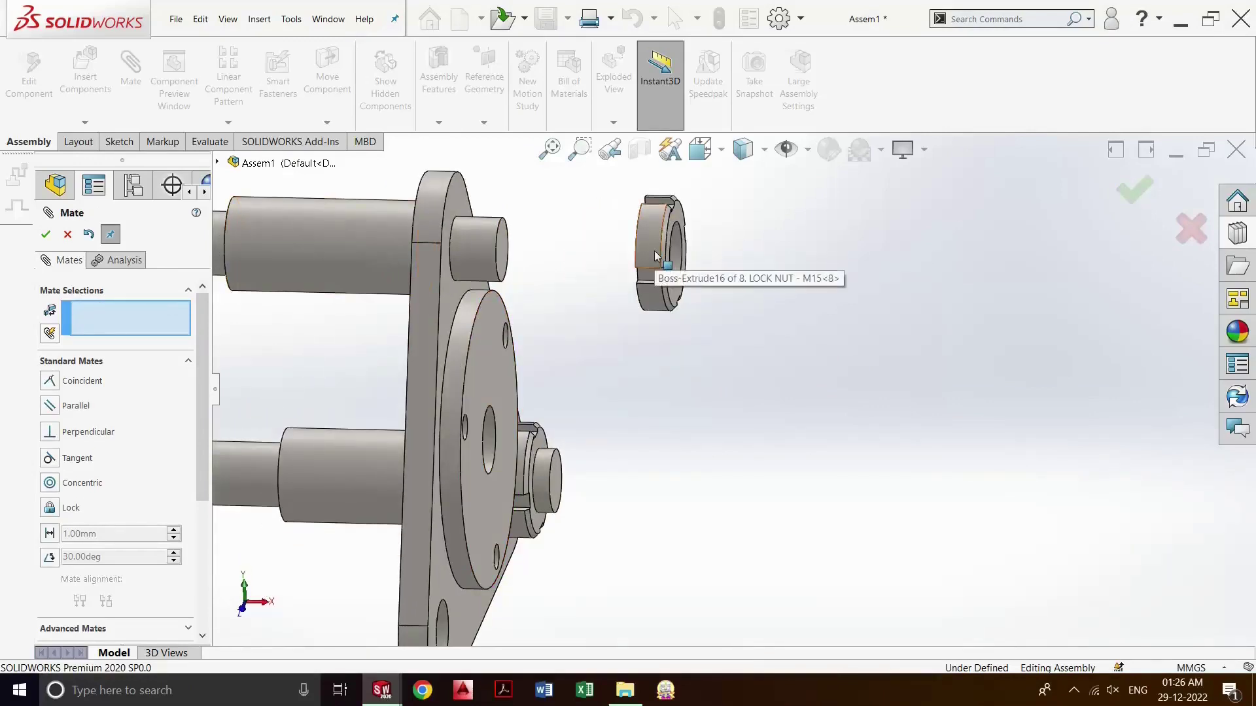
# - Mate the second M15 lock nut's flat face coincident with the support plate face
pyautogui.scroll(2, 654, 261)
pyautogui.scroll(-2, 687, 314)
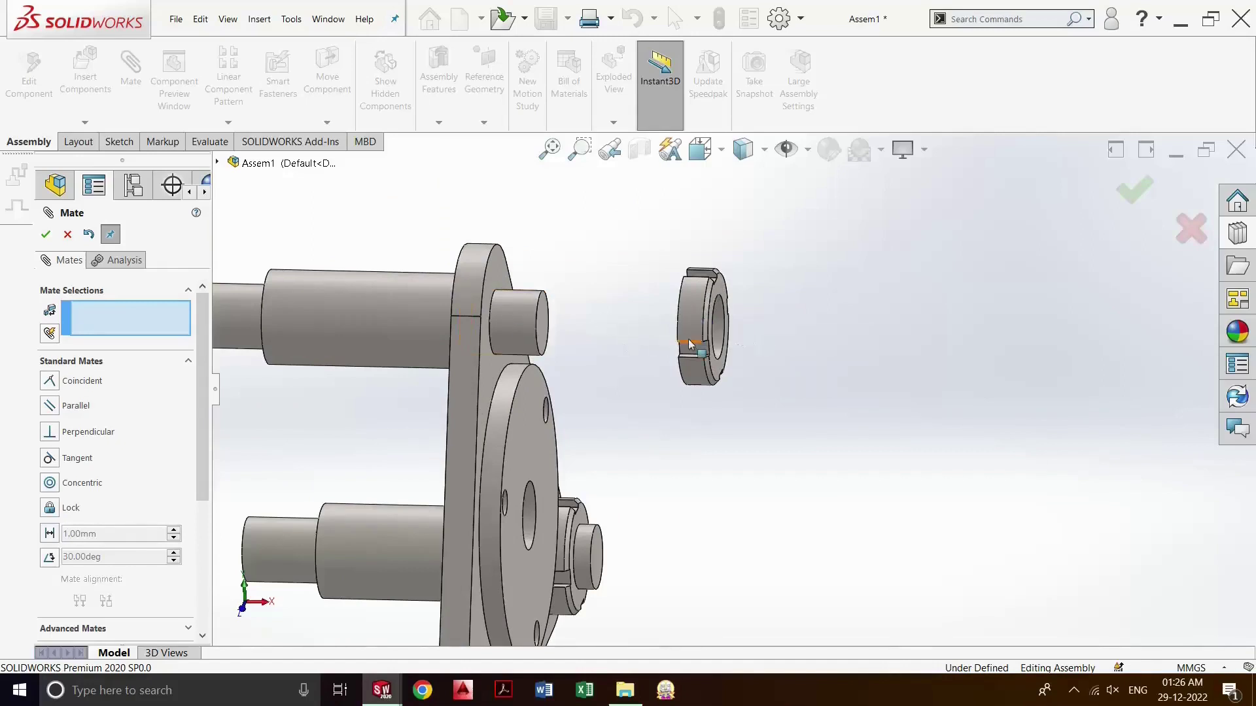
pyautogui.scroll(-1, 690, 344)
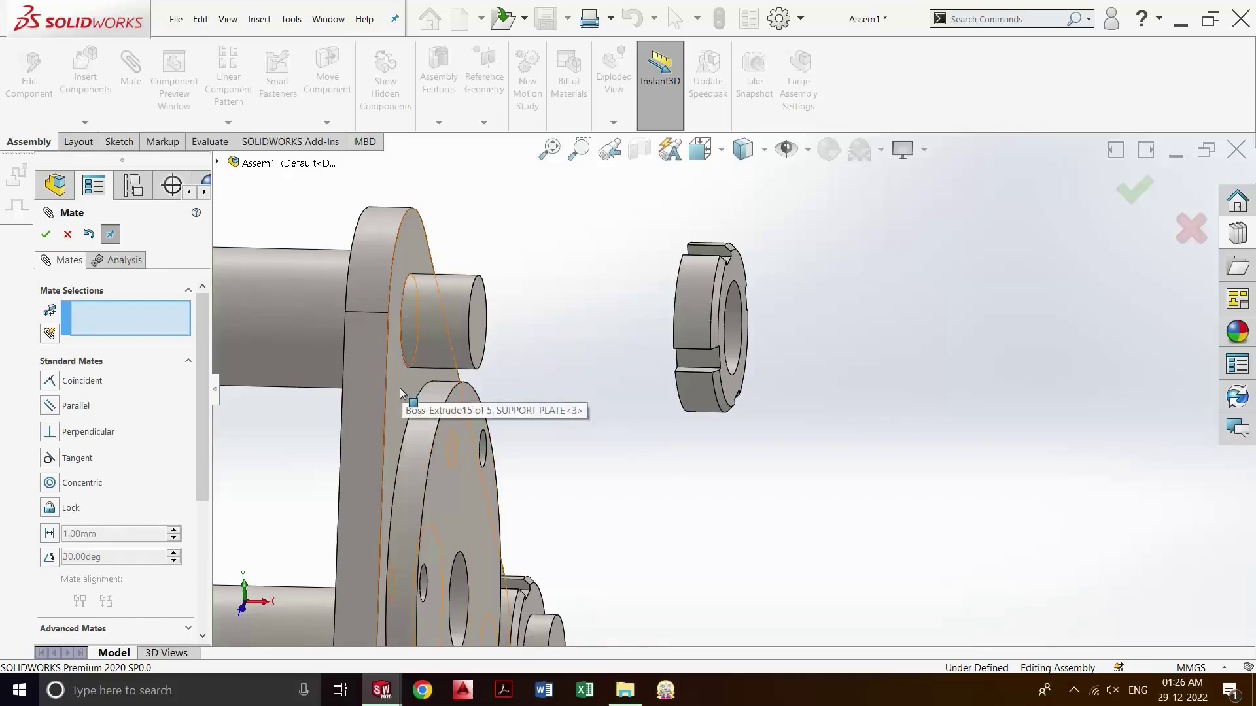
pyautogui.moveTo(700, 349); pyautogui.dragTo(743, 336, button='middle')
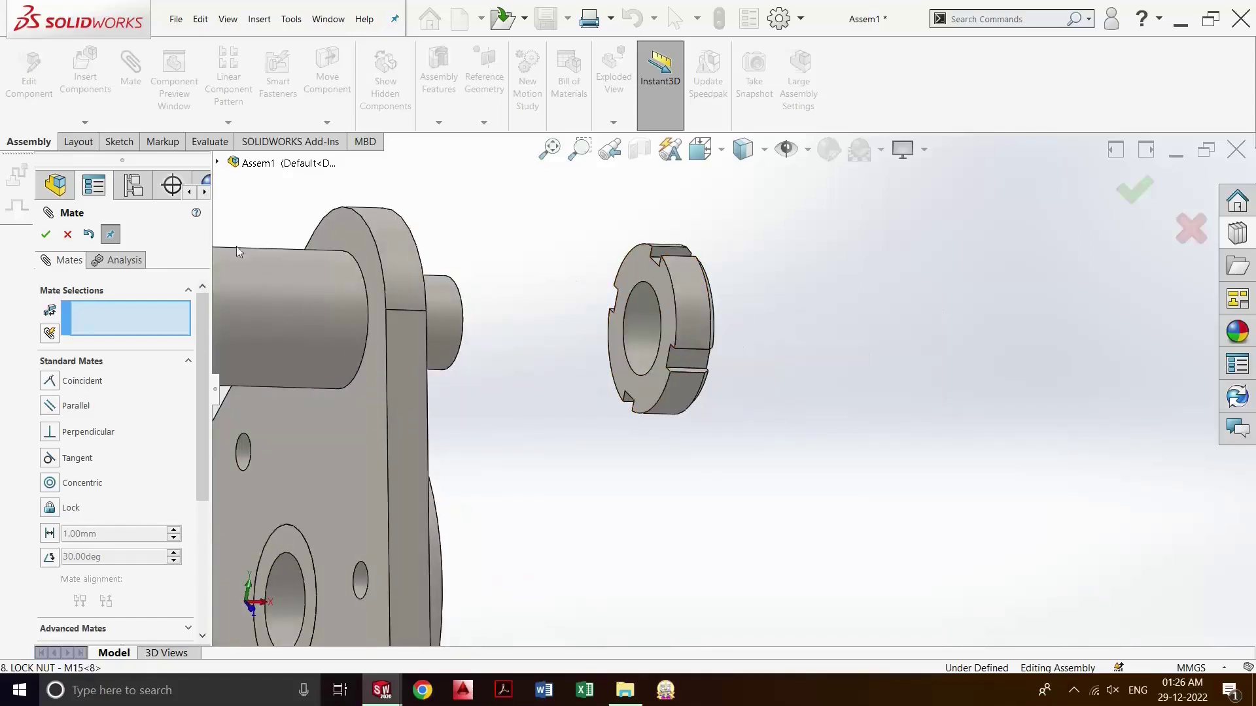
pyautogui.click(630, 273)
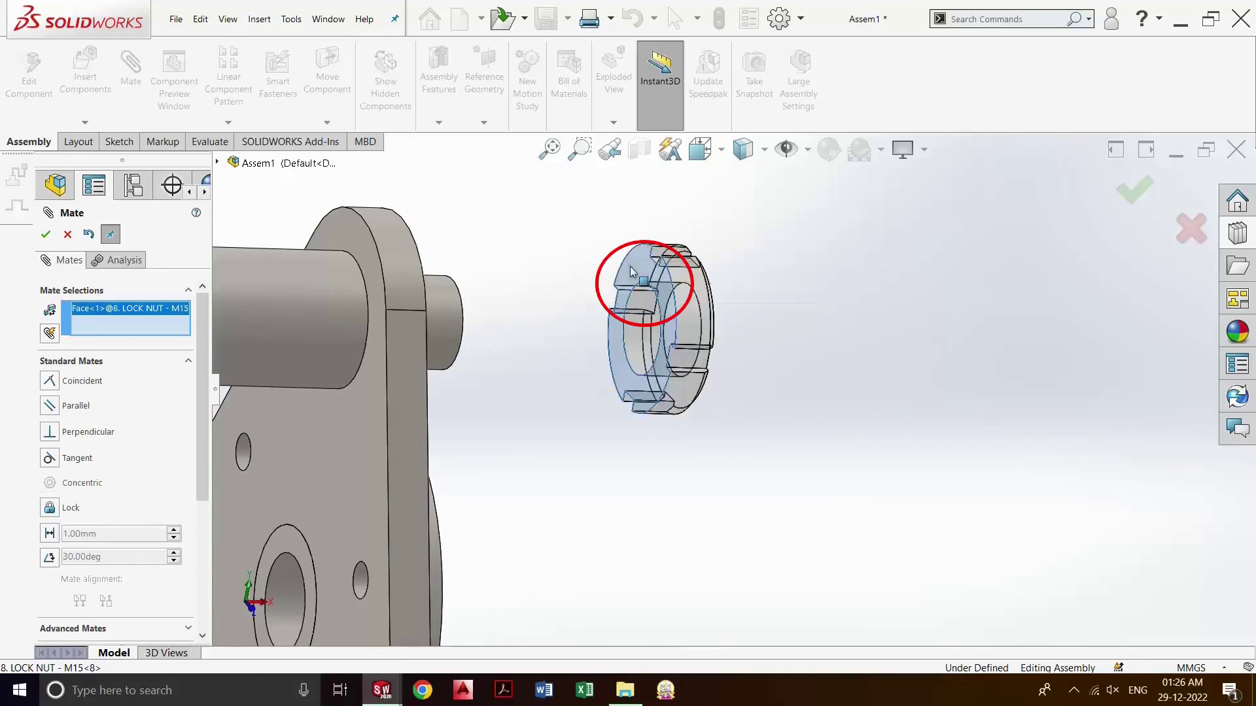
pyautogui.moveTo(438, 352); pyautogui.dragTo(399, 379, button='middle')
pyautogui.click(388, 384)
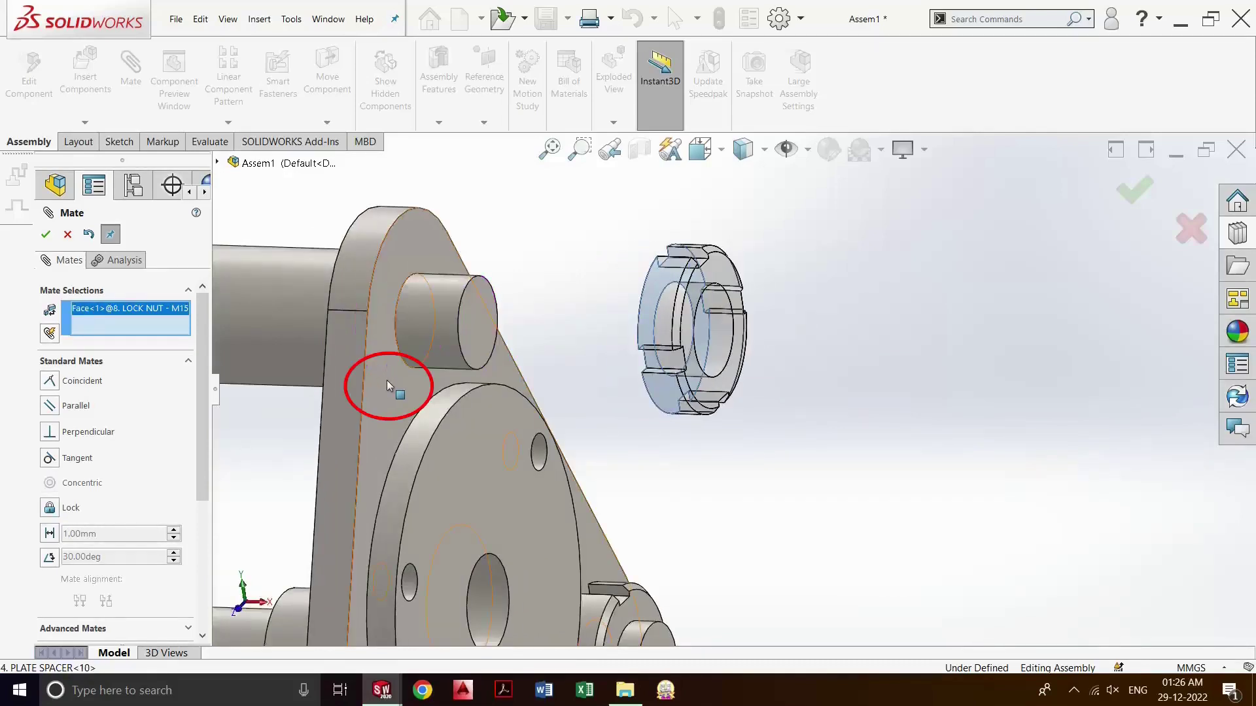
pyautogui.click(1128, 196)
# - Orbit out to view the whole assembly and close the Mate panel
pyautogui.scroll(-2, 628, 267)
pyautogui.scroll(4, 629, 281)
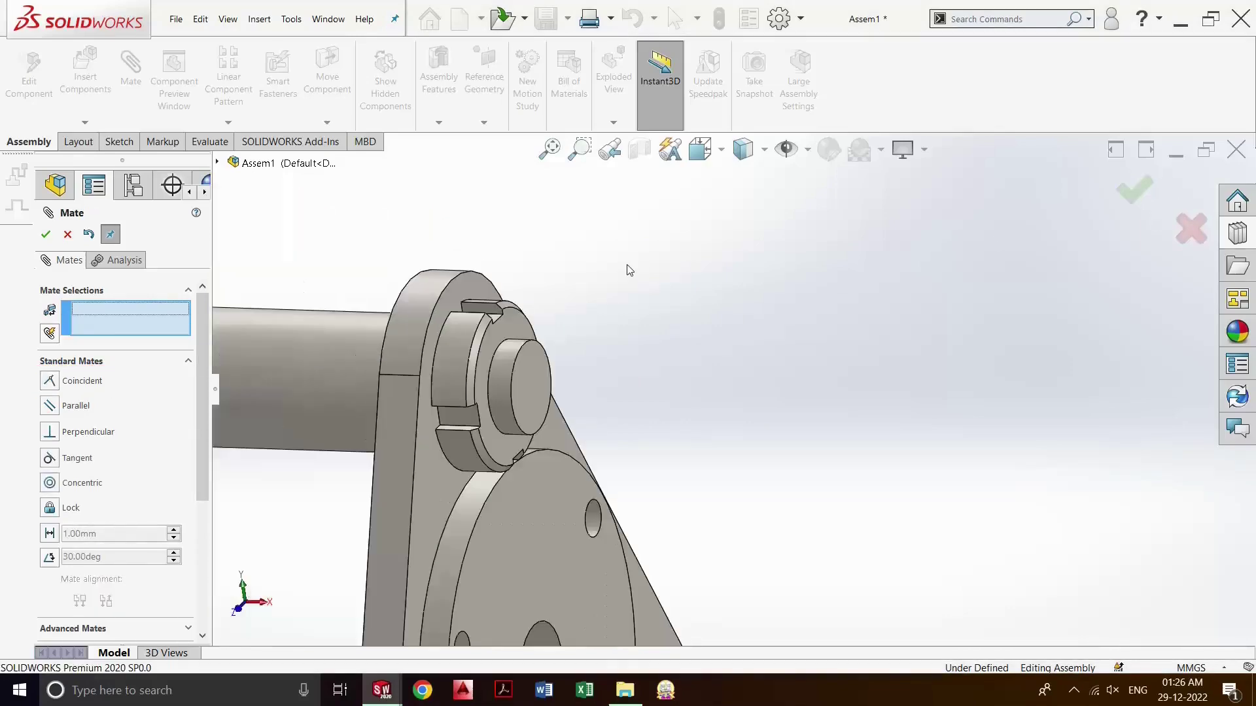
pyautogui.moveTo(614, 424); pyautogui.dragTo(620, 392, button='middle')
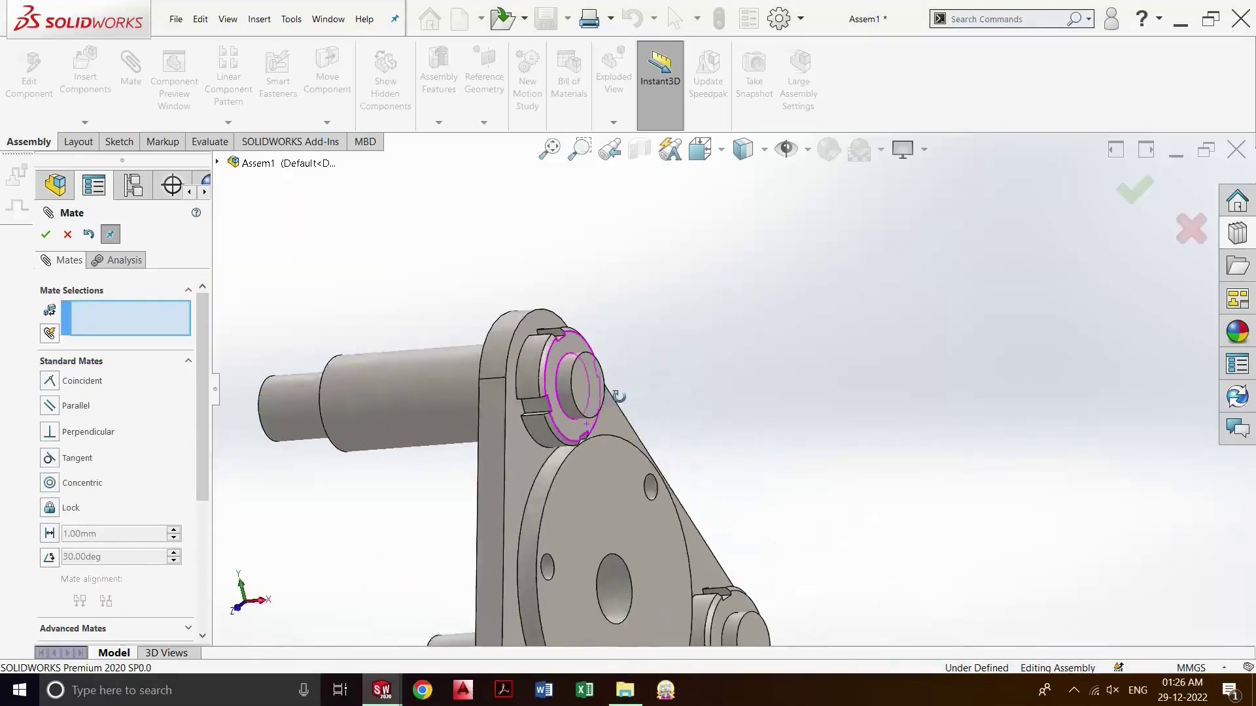
pyautogui.scroll(2, 642, 390)
pyautogui.scroll(2, 644, 382)
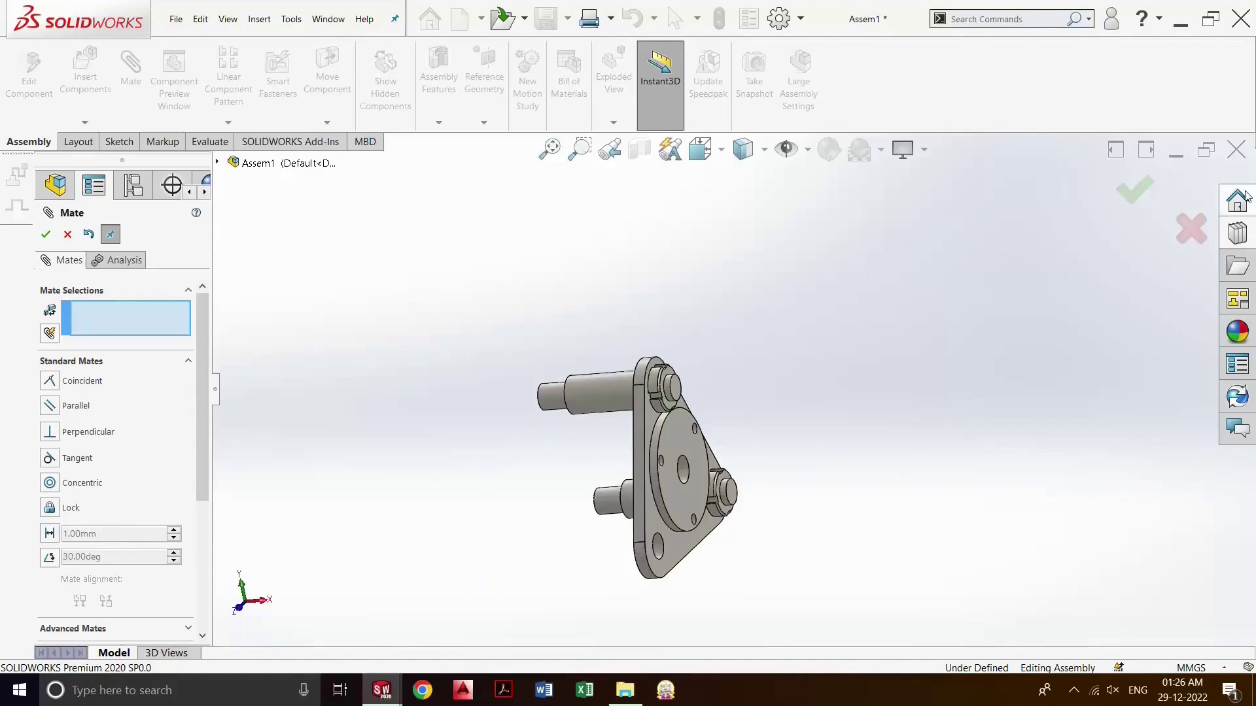
pyautogui.click(1138, 191)
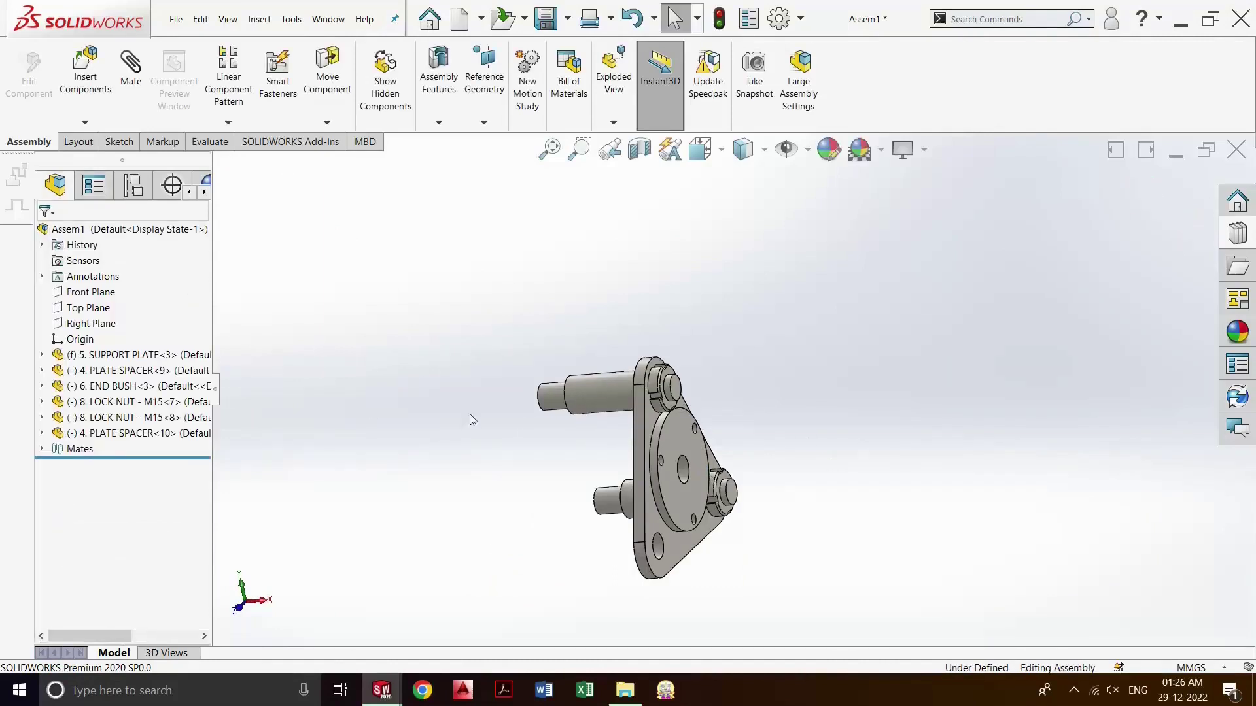
# - Ctrl-drag copies of PLATE SPACER<9> and LOCK NUT<7> into the assembly as a third pair
pyautogui.click(133, 376)
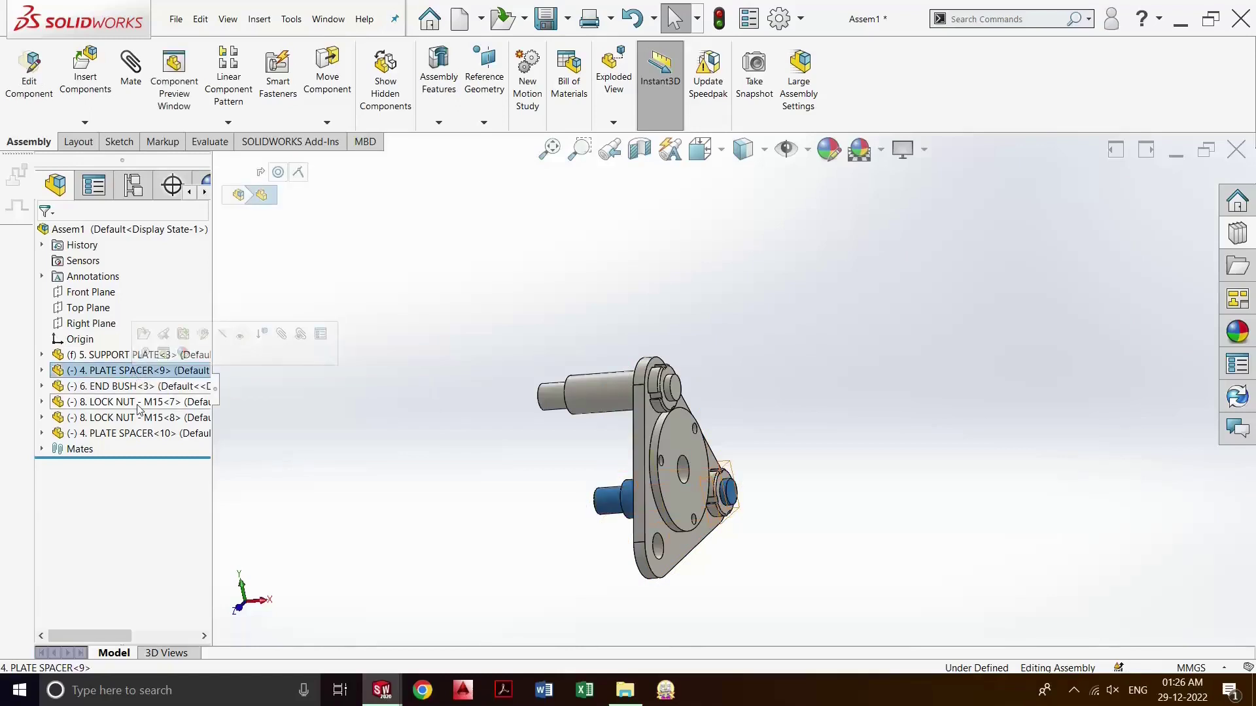
pyautogui.keyDown('ctrl'); pyautogui.click(140, 402); pyautogui.keyUp('ctrl')
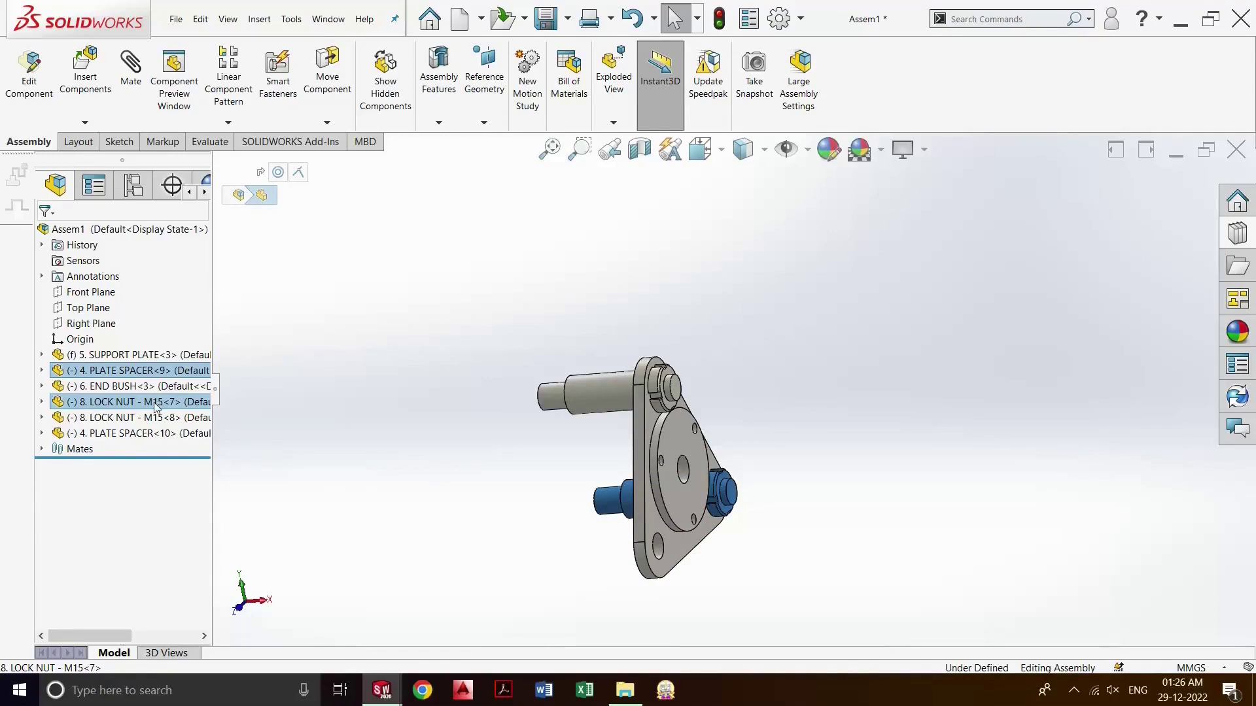
pyautogui.moveTo(157, 407)
pyautogui.mouseDown()
pyautogui.moveTo(444, 465)
pyautogui.moveTo(534, 551)
pyautogui.mouseUp()
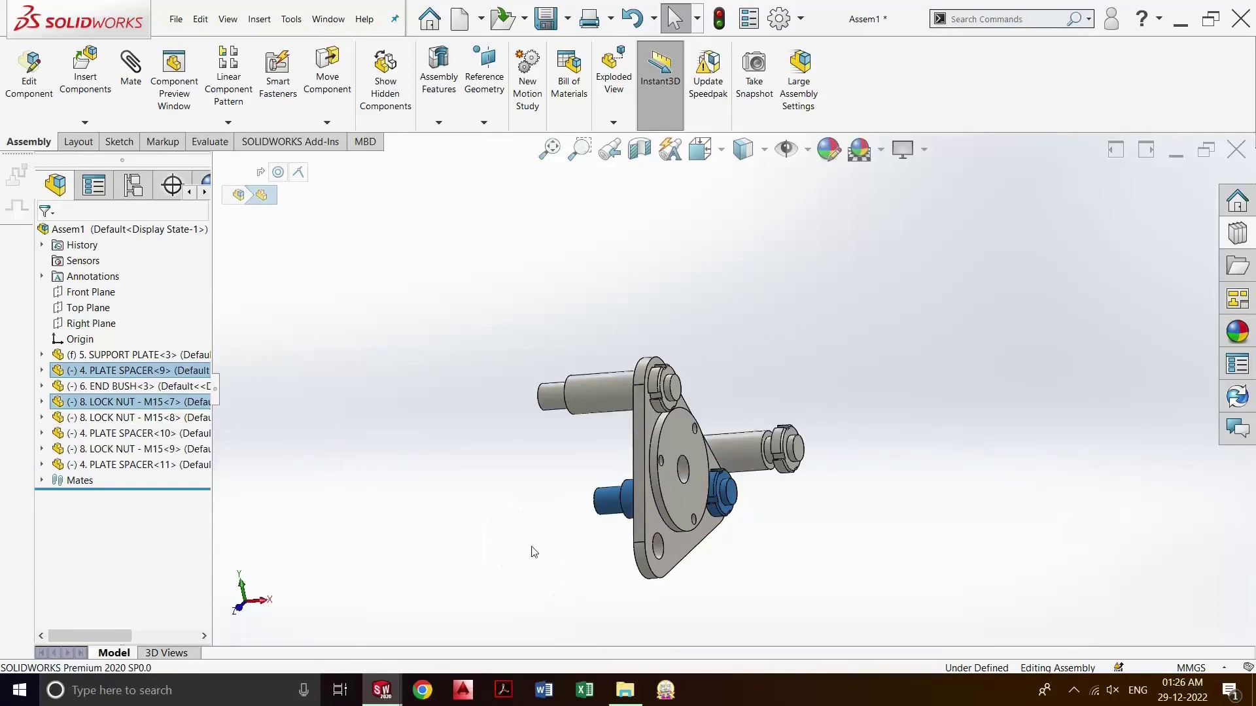
pyautogui.scroll(-2, 811, 491)
pyautogui.scroll(-2, 758, 478)
pyautogui.scroll(-2, 766, 473)
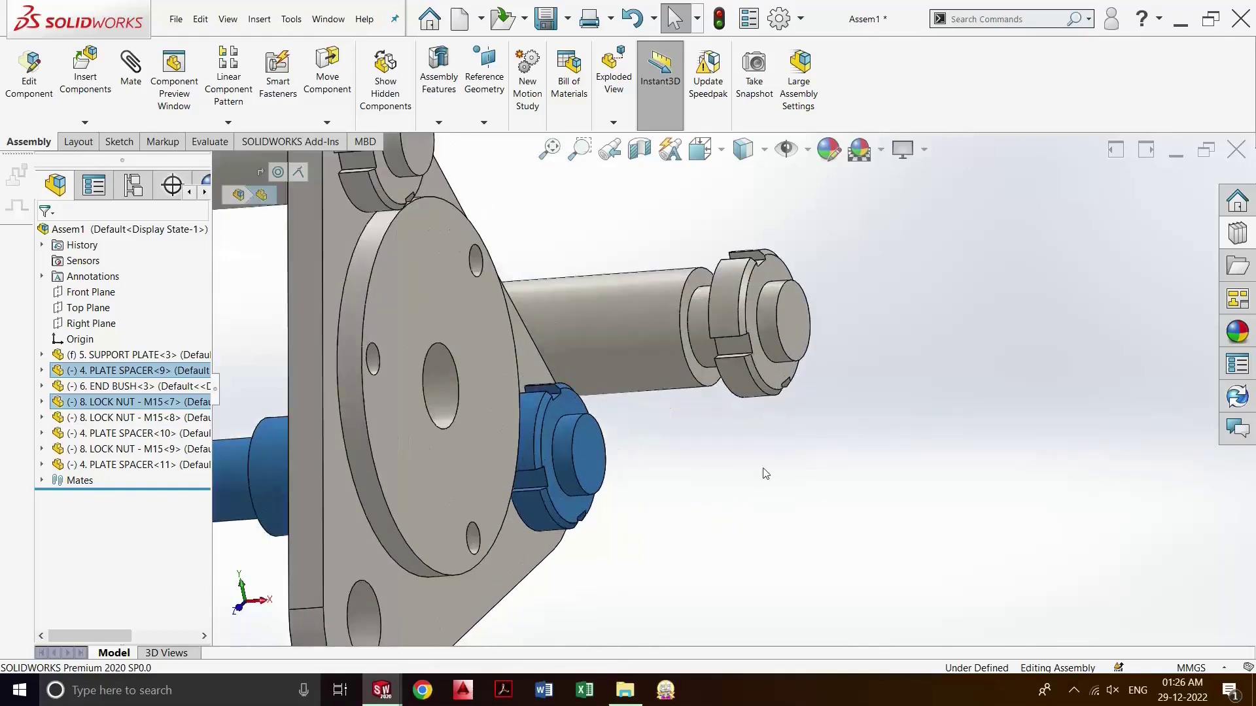
pyautogui.click(853, 492)
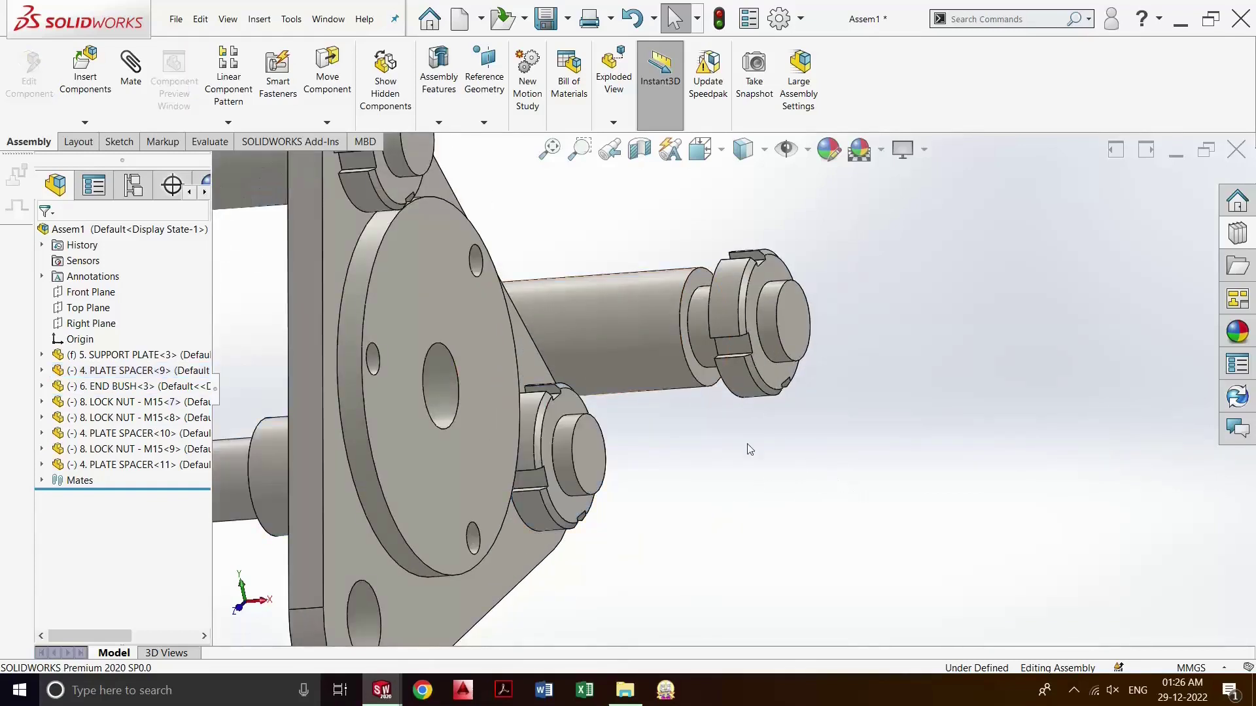
pyautogui.scroll(-1, 706, 399)
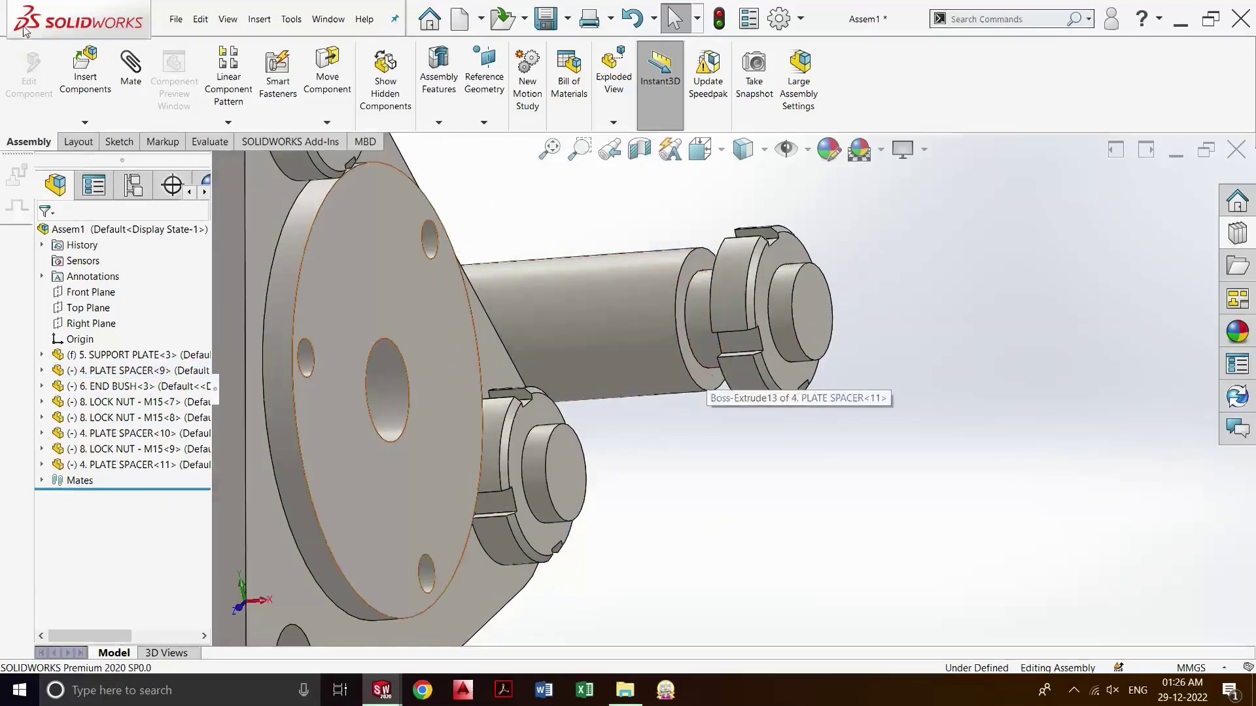
pyautogui.click(129, 68)
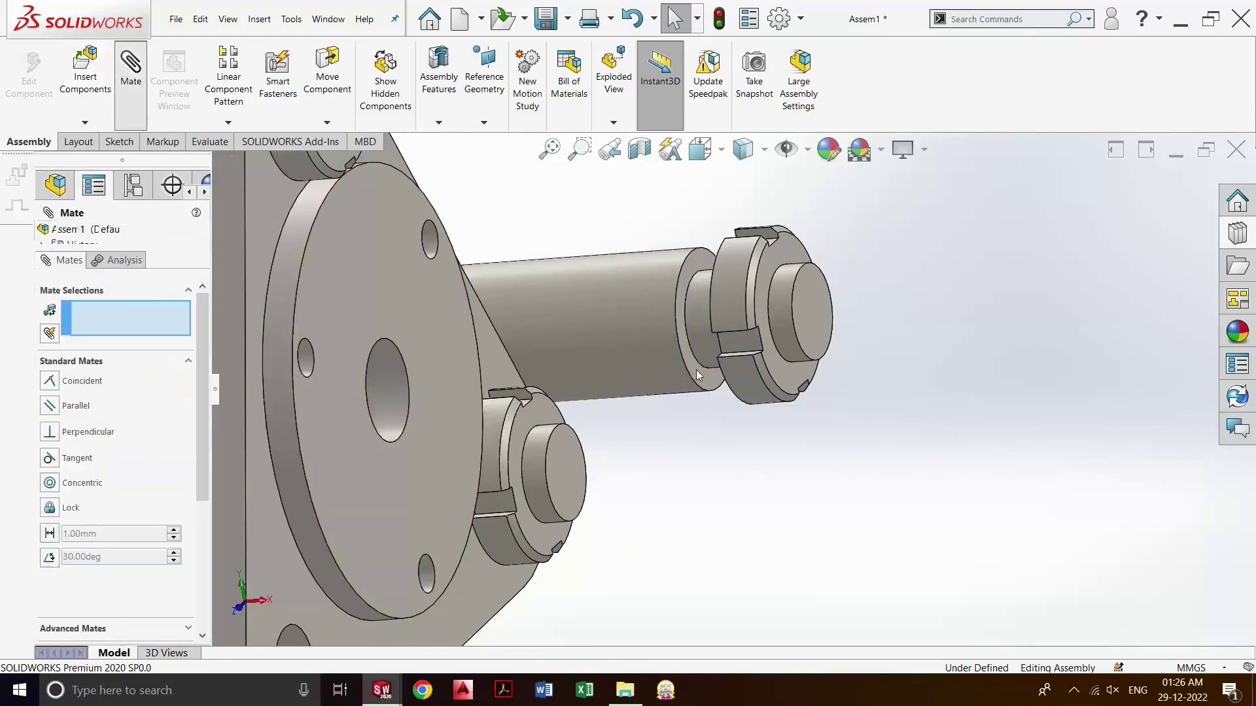
# - Mate the third plate spacer's circular edge coincident with the support plate hole edge
pyautogui.scroll(-2, 699, 366)
pyautogui.scroll(-1, 703, 367)
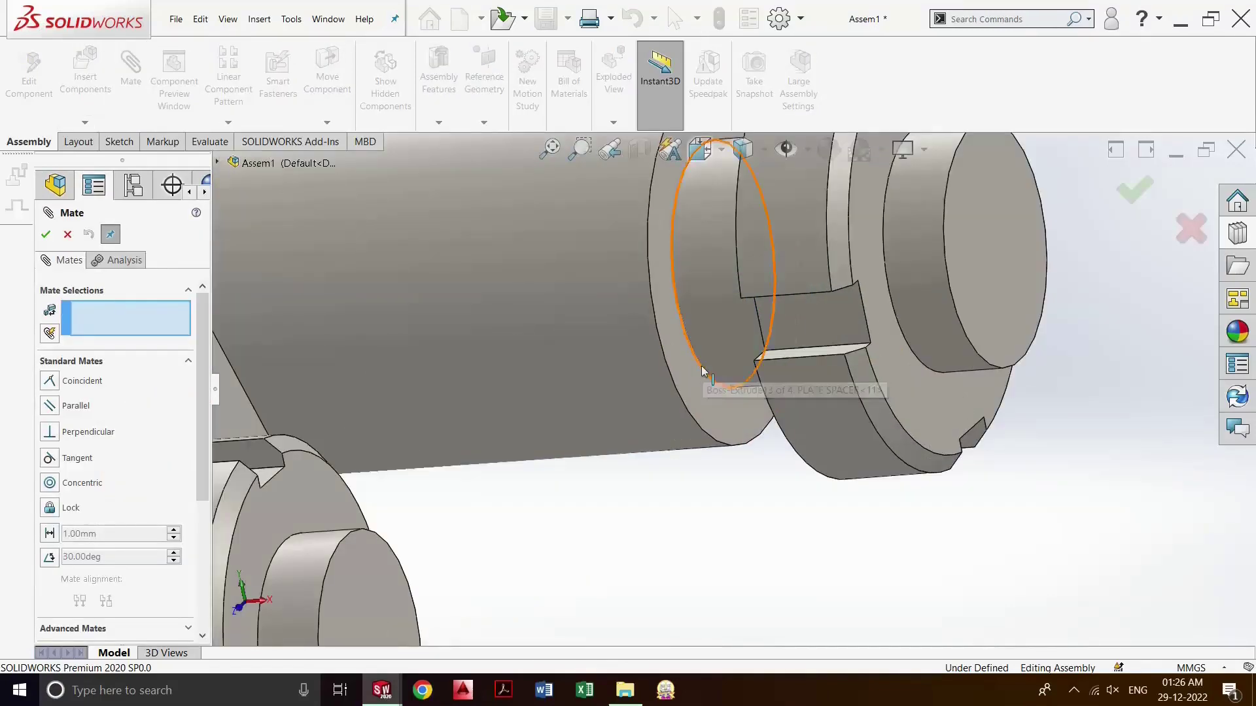
pyautogui.click(700, 367)
pyautogui.scroll(1, 700, 368)
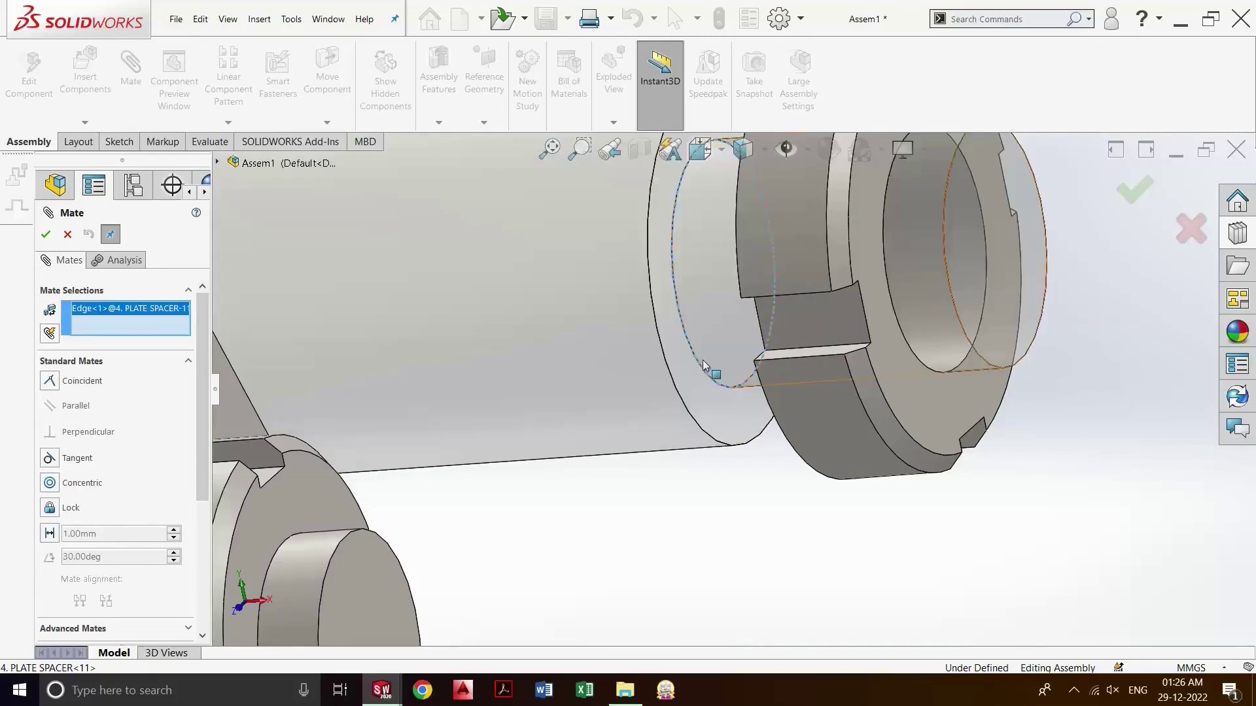
pyautogui.scroll(2, 703, 365)
pyautogui.scroll(3, 707, 362)
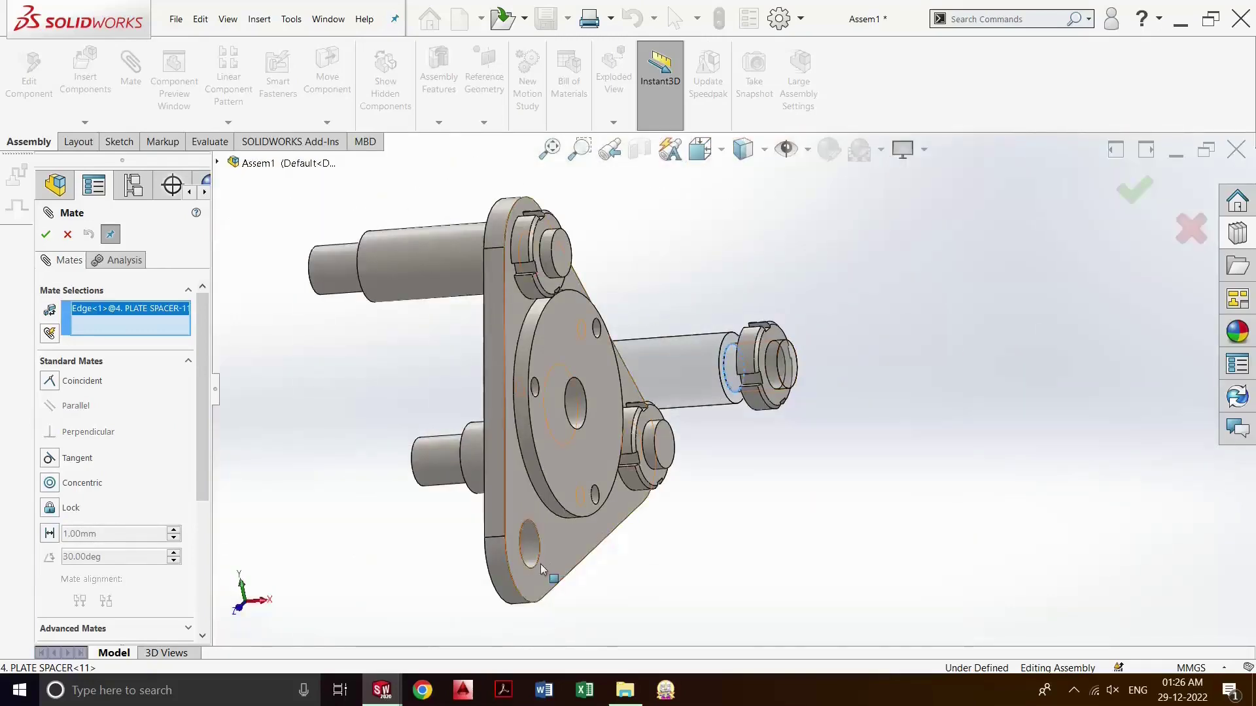
pyautogui.moveTo(706, 362)
pyautogui.mouseDown(button='middle')
pyautogui.moveTo(591, 558)
pyautogui.moveTo(619, 557)
pyautogui.mouseUp(button='middle')
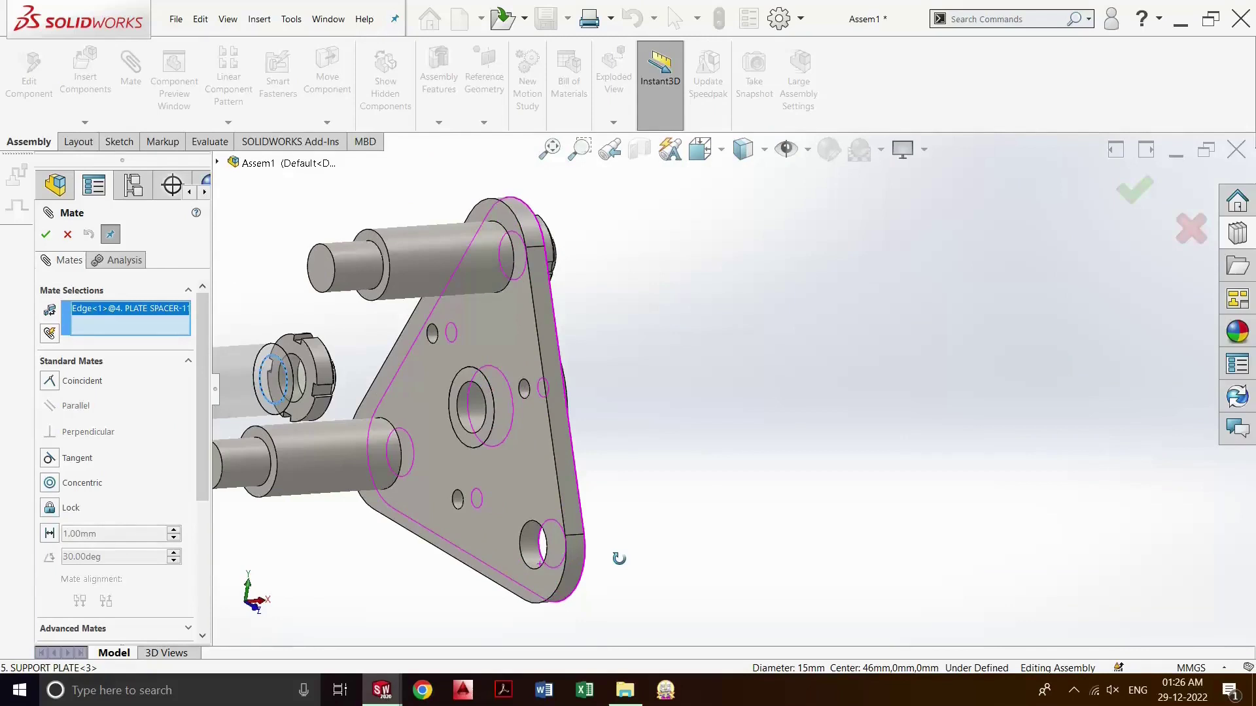
pyautogui.moveTo(619, 559)
pyautogui.mouseDown(button='middle')
pyautogui.moveTo(661, 555)
pyautogui.moveTo(672, 567)
pyautogui.mouseUp(button='middle')
pyautogui.scroll(-5, 595, 524)
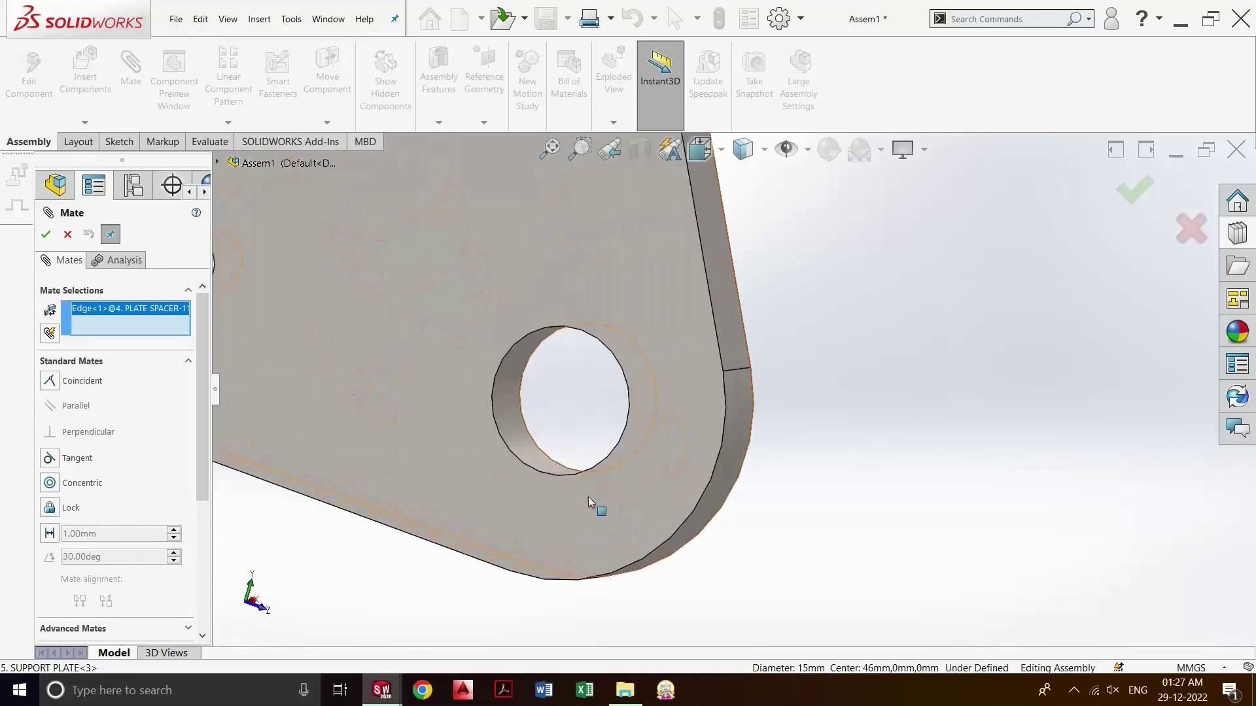
pyautogui.click(536, 476)
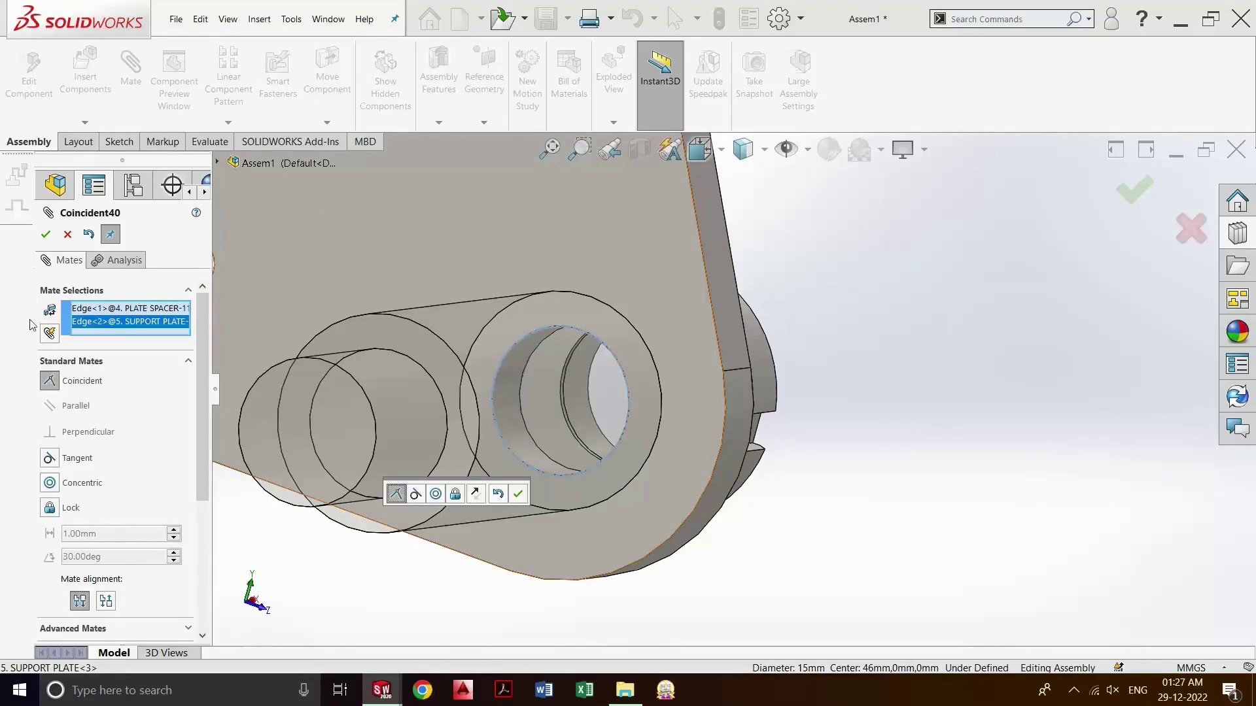
pyautogui.click(1135, 190)
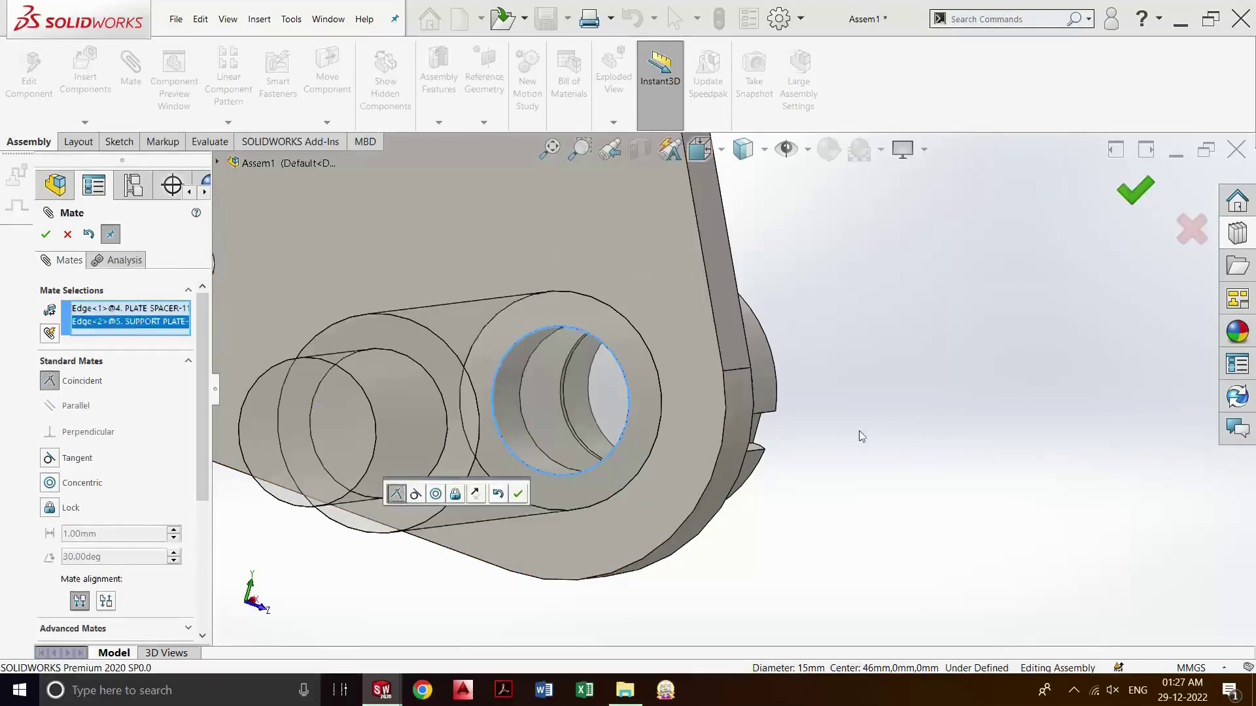
# - Mate the third lock nut's face coincident with the support plate face, then close Mate
pyautogui.moveTo(861, 434)
pyautogui.mouseDown(button='middle')
pyautogui.moveTo(831, 505)
pyautogui.moveTo(786, 509)
pyautogui.moveTo(805, 365)
pyautogui.moveTo(746, 471)
pyautogui.moveTo(631, 492)
pyautogui.mouseUp(button='middle')
pyautogui.click(804, 365)
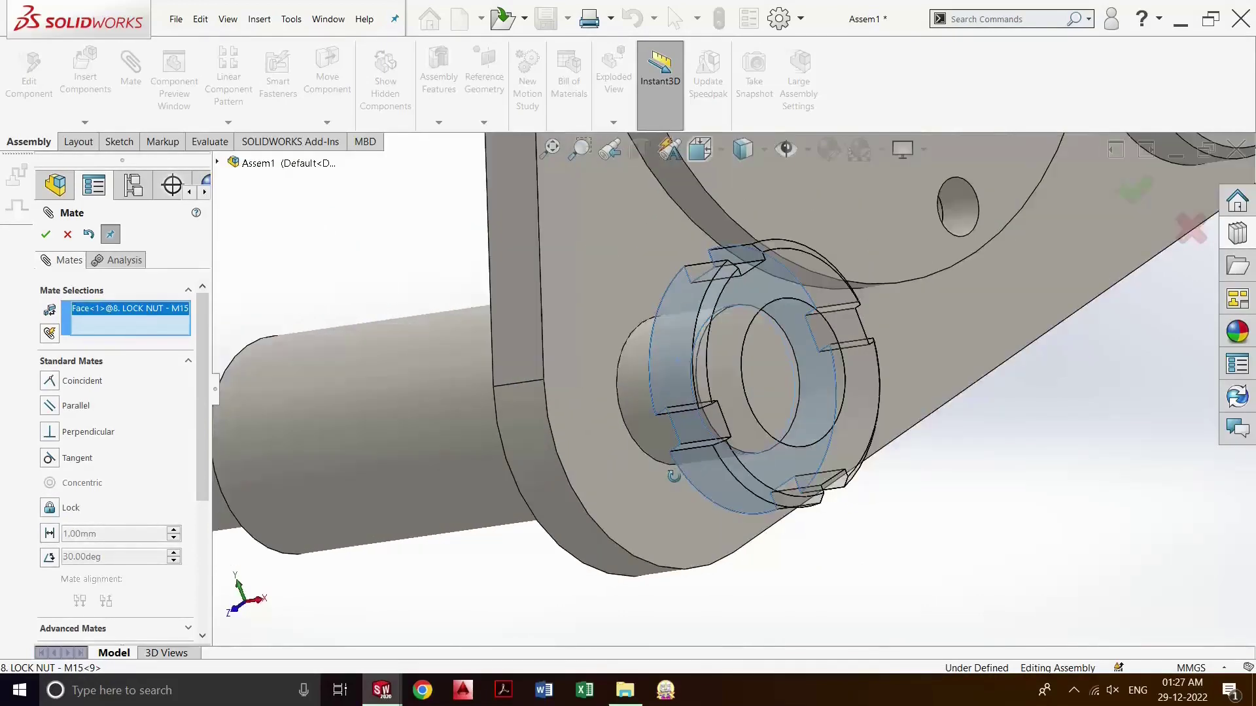
pyautogui.click(625, 481)
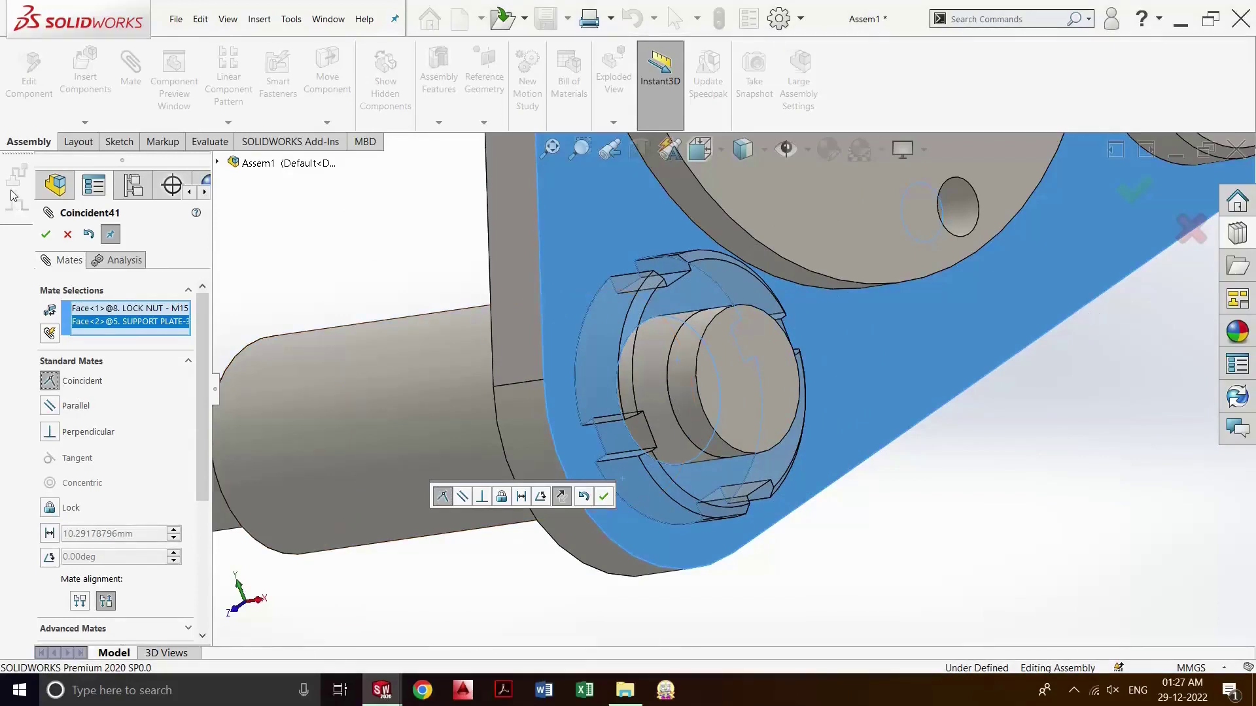
pyautogui.click(50, 239)
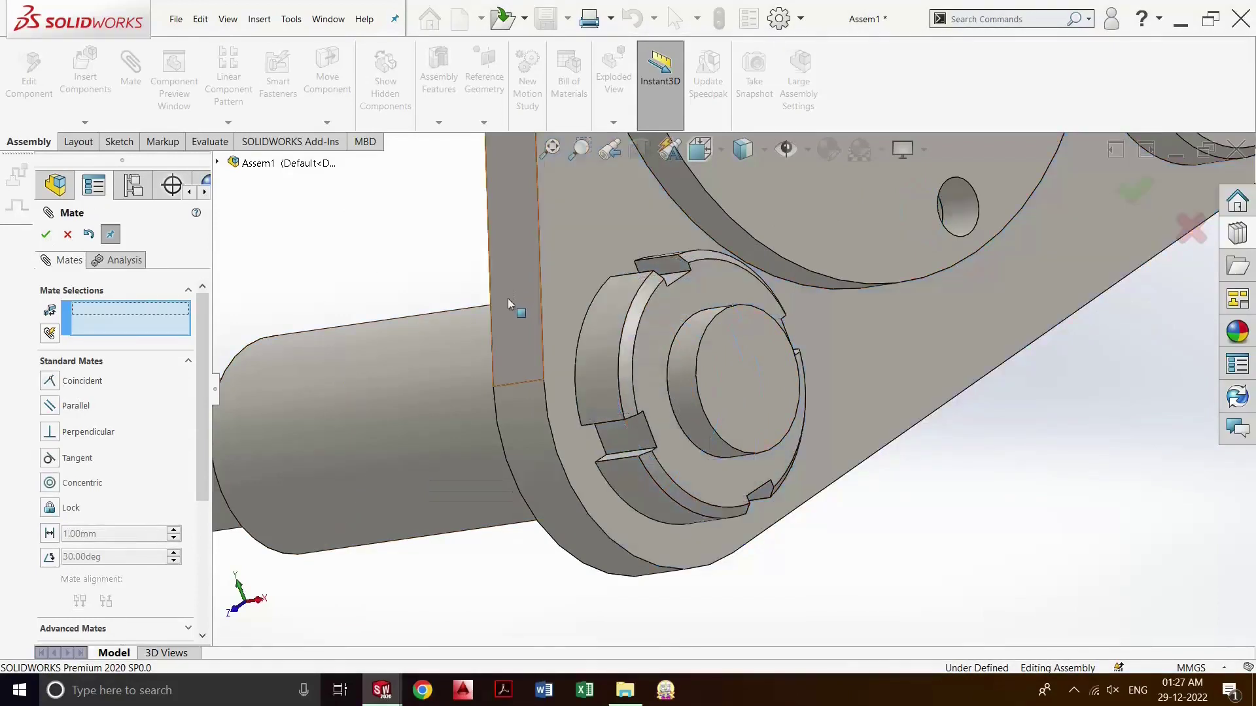
pyautogui.scroll(3, 516, 308)
pyautogui.click(1135, 189)
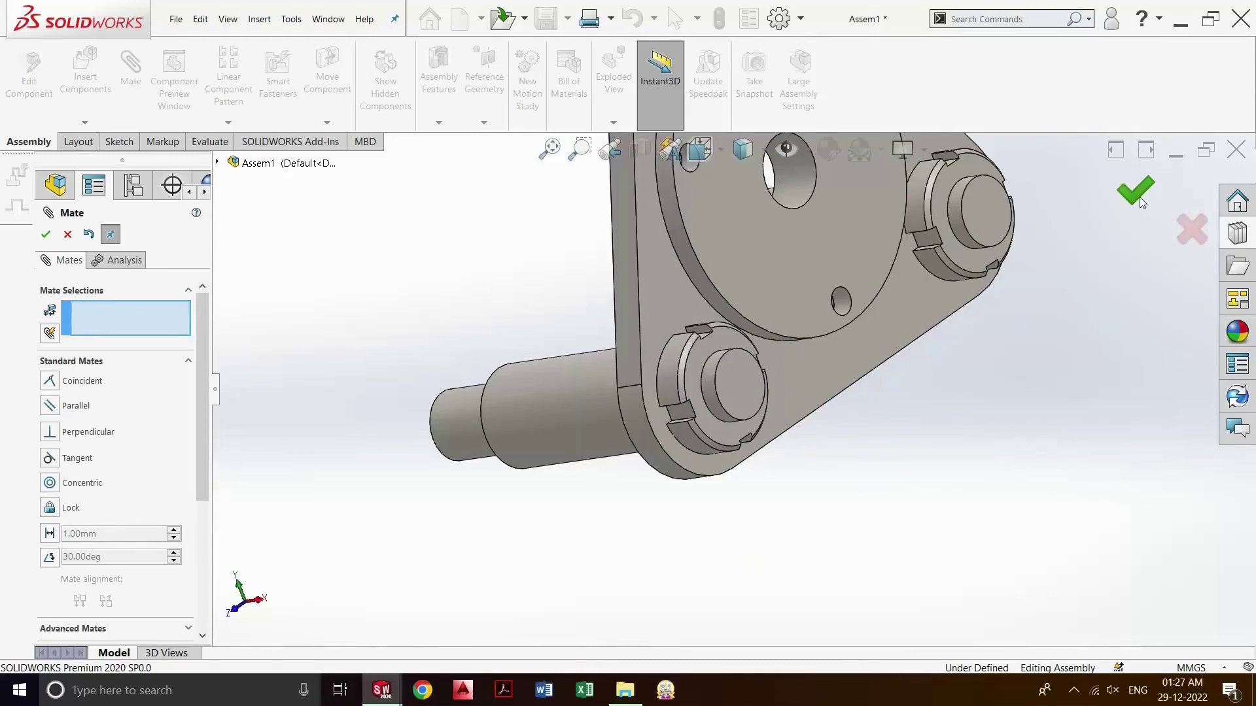
pyautogui.moveTo(664, 380); pyautogui.dragTo(677, 398, button='middle')
pyautogui.scroll(2, 677, 398)
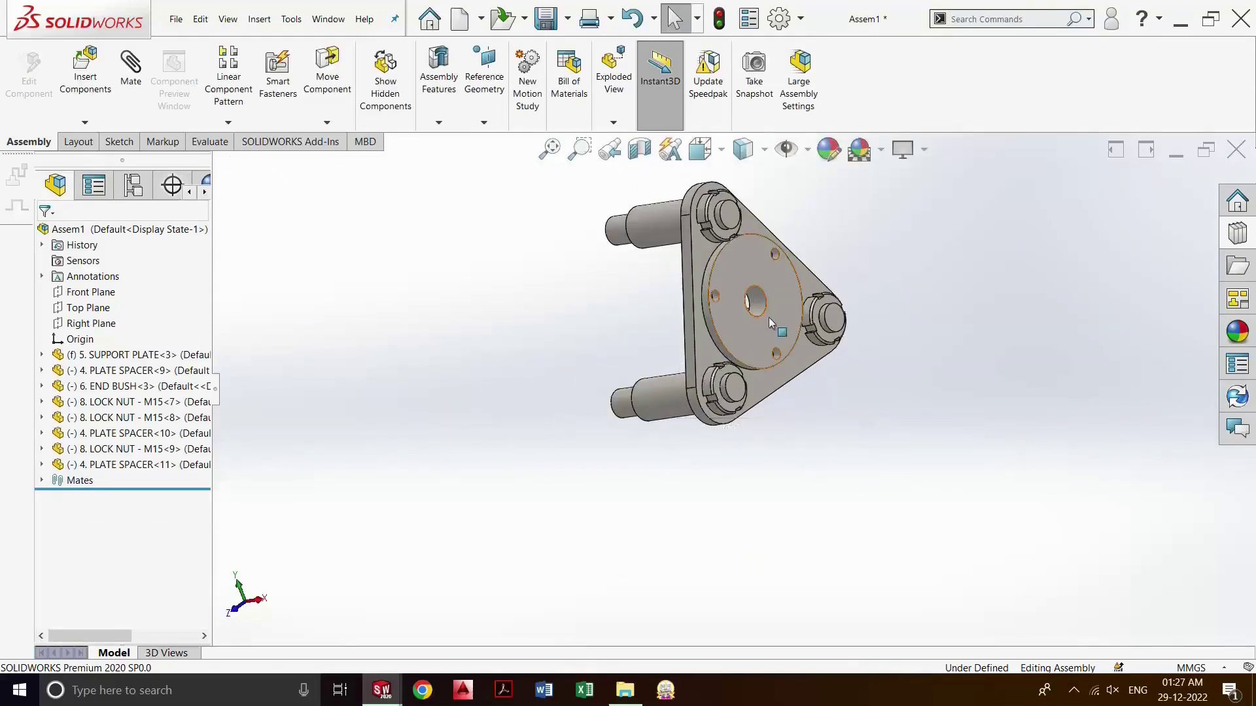
pyautogui.scroll(-2, 755, 335)
pyautogui.scroll(-2, 755, 334)
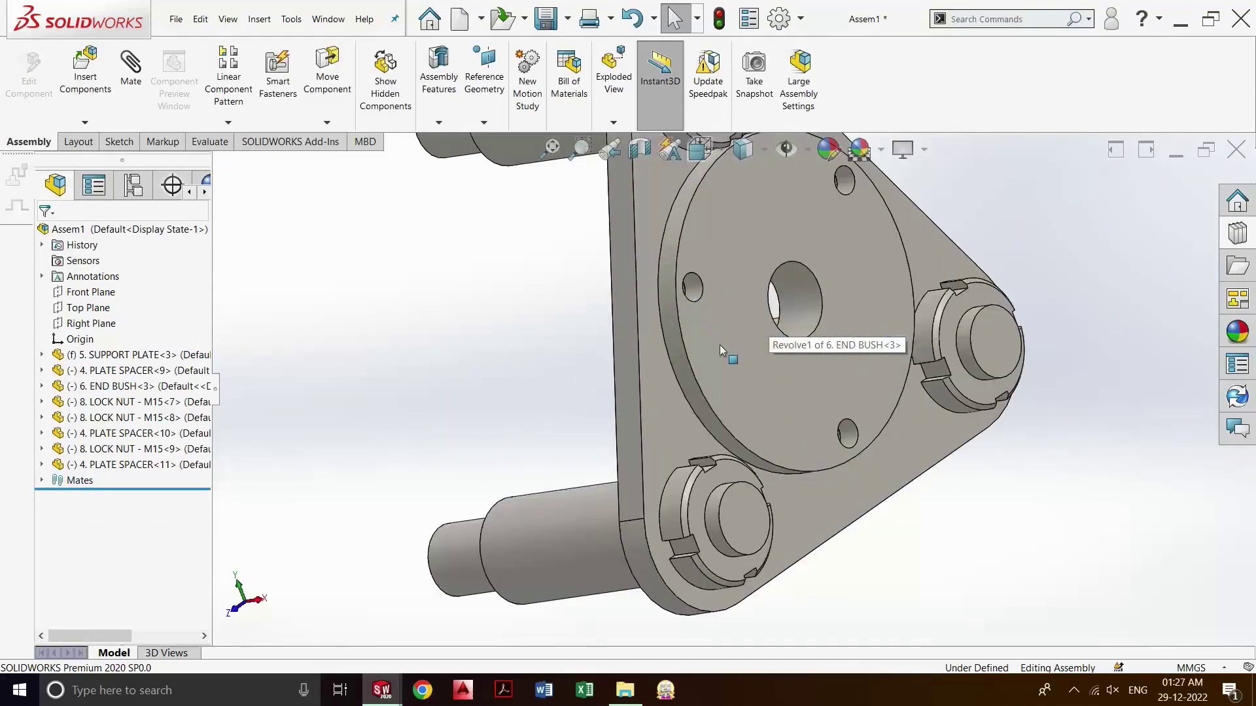
pyautogui.moveTo(720, 344)
pyautogui.mouseDown(button='middle')
pyautogui.moveTo(769, 377)
pyautogui.moveTo(830, 370)
pyautogui.moveTo(717, 340)
pyautogui.mouseUp(button='middle')
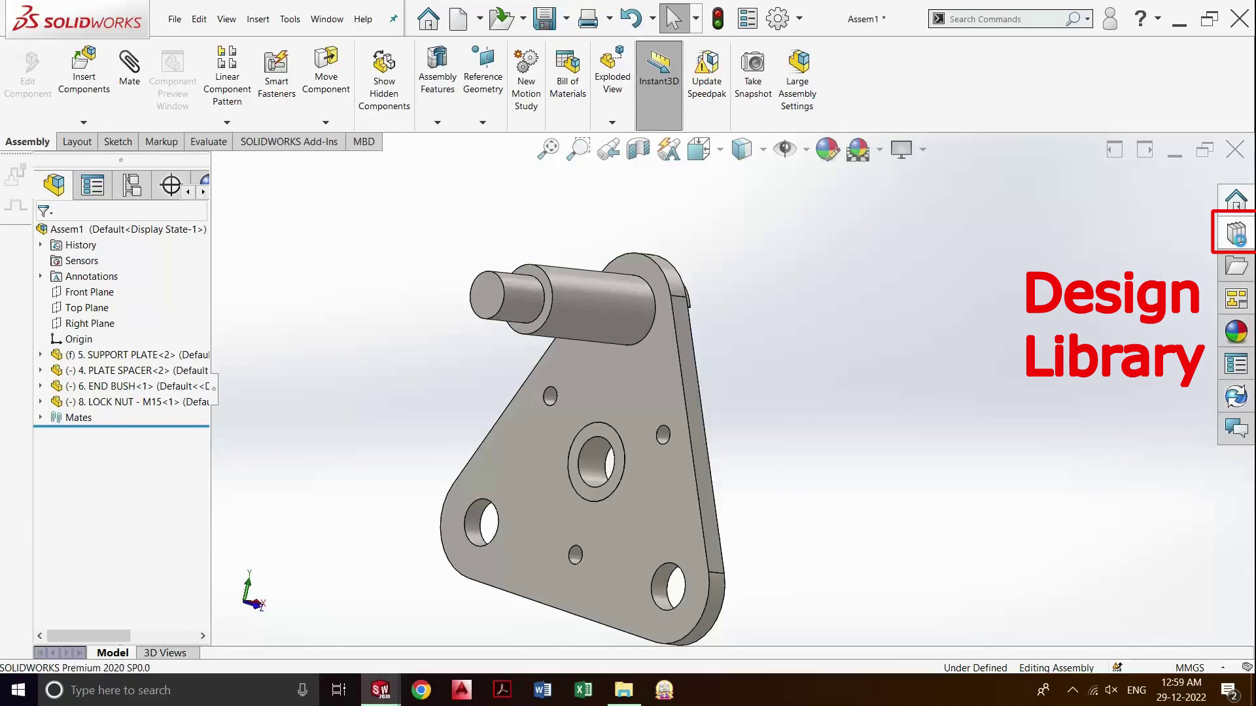
# - Add in the Toolbox from the Design Library and open its IS standard folder
pyautogui.click(1236, 235)
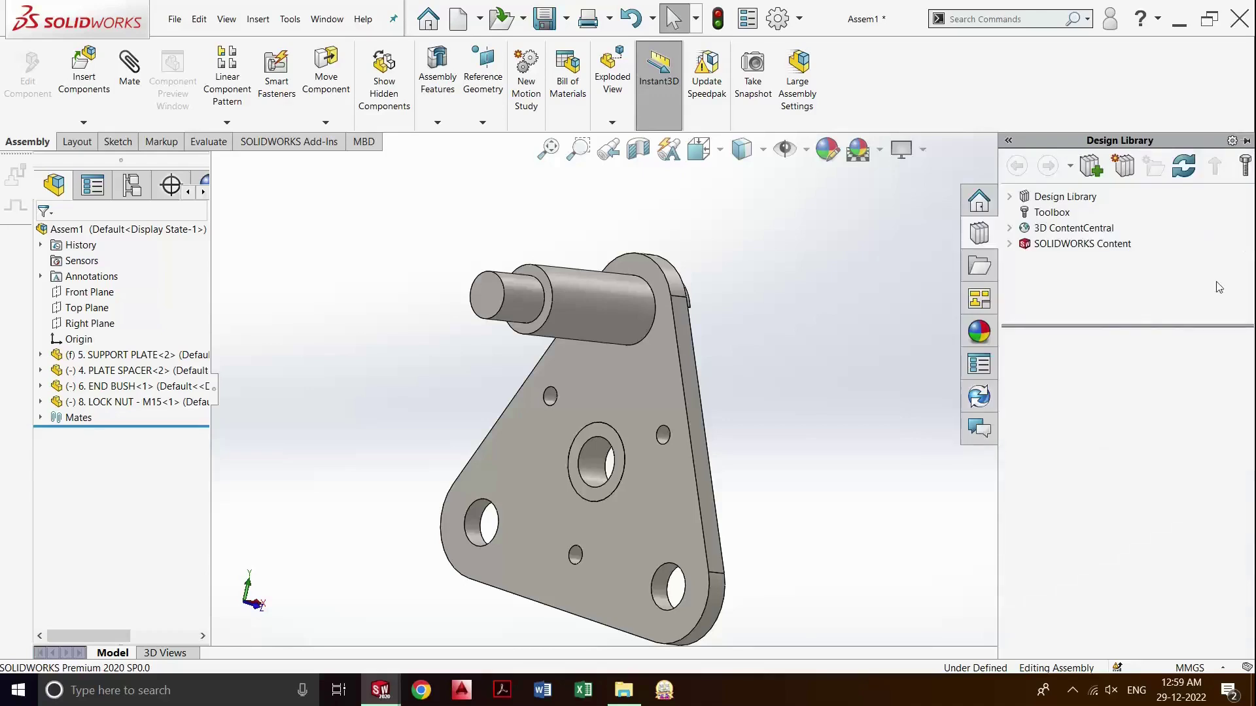
pyautogui.click(1053, 213)
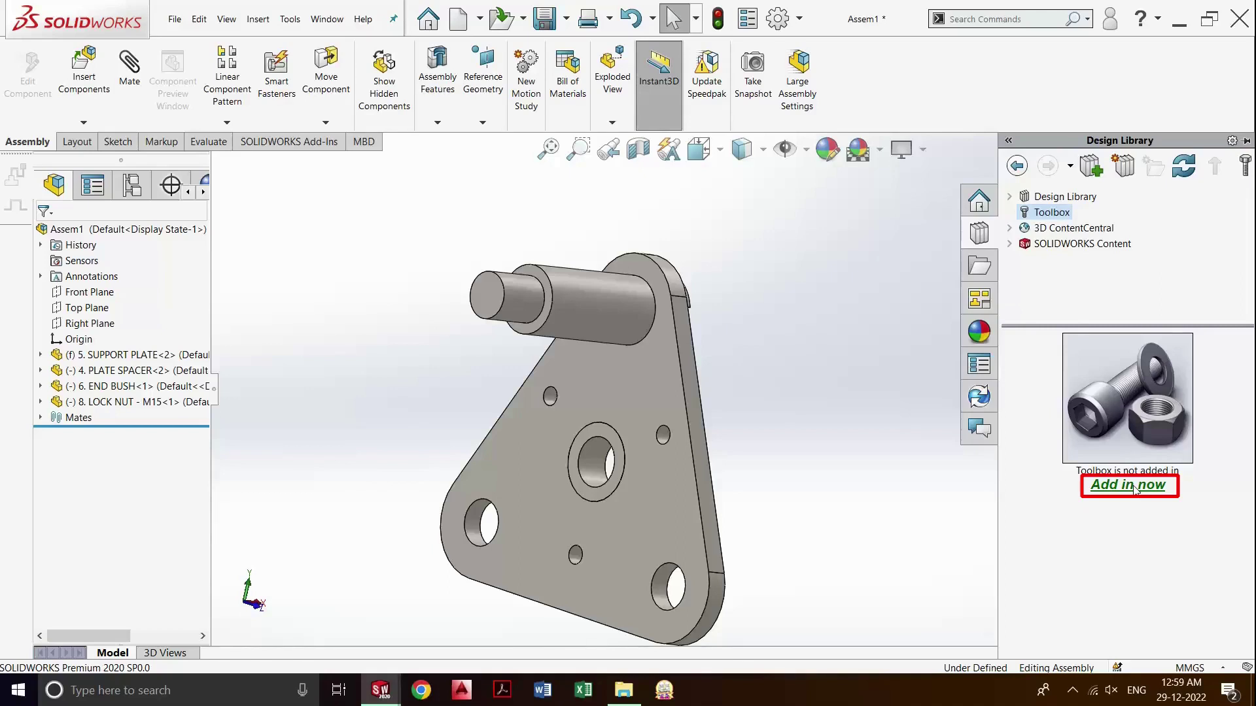
pyautogui.click(1135, 490)
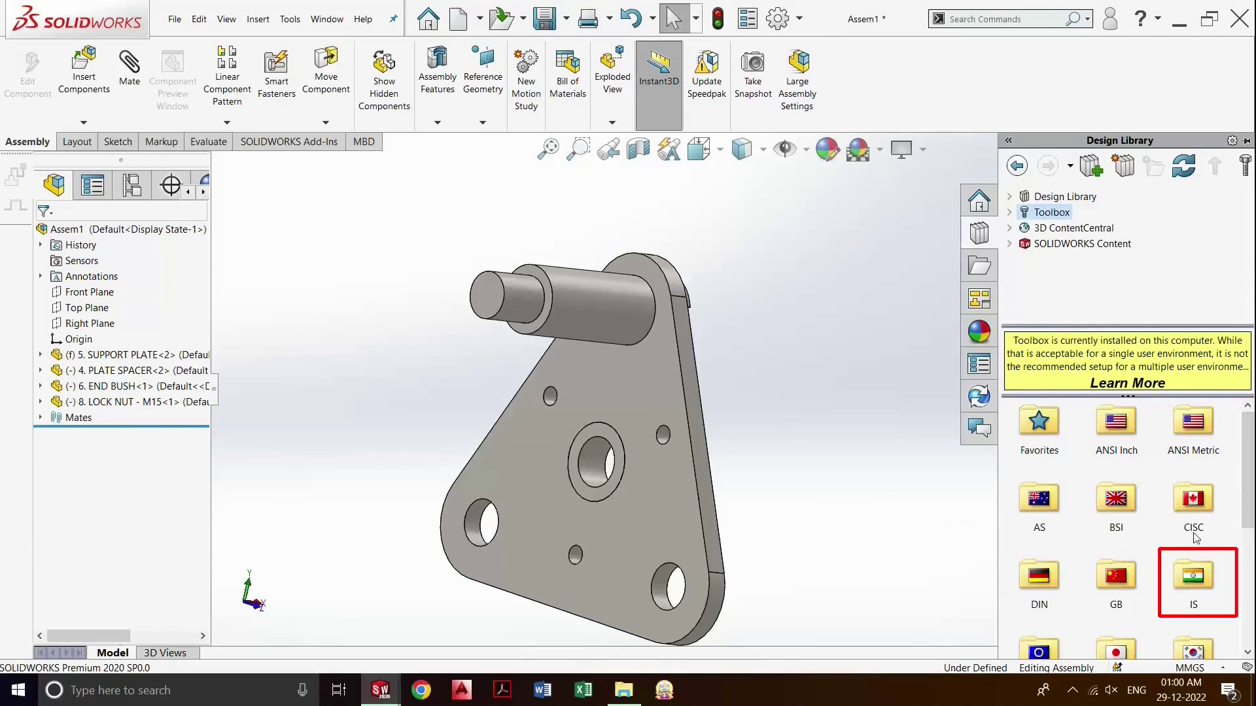
pyautogui.doubleClick(1194, 576)
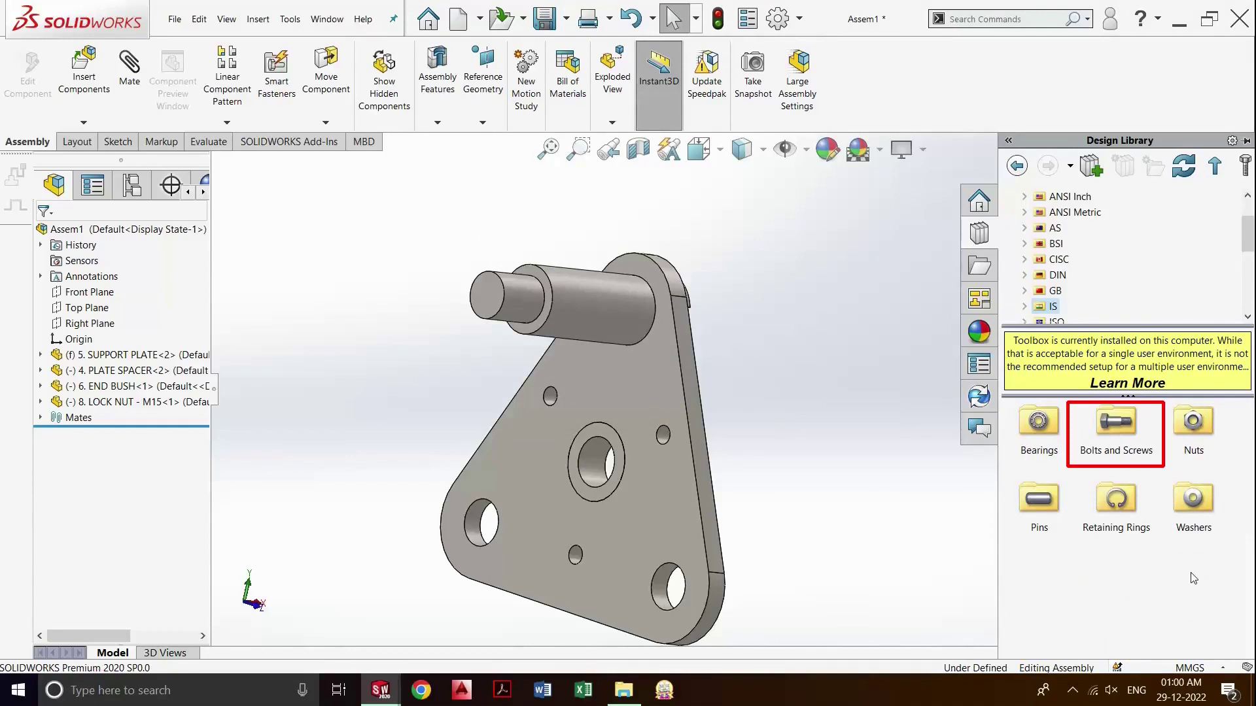
# - Browse IS > Bolts and Screws > Hex Head and select Hexagon Head Screw (Grade A) IS 1364(Part2)
pyautogui.doubleClick(1124, 431)
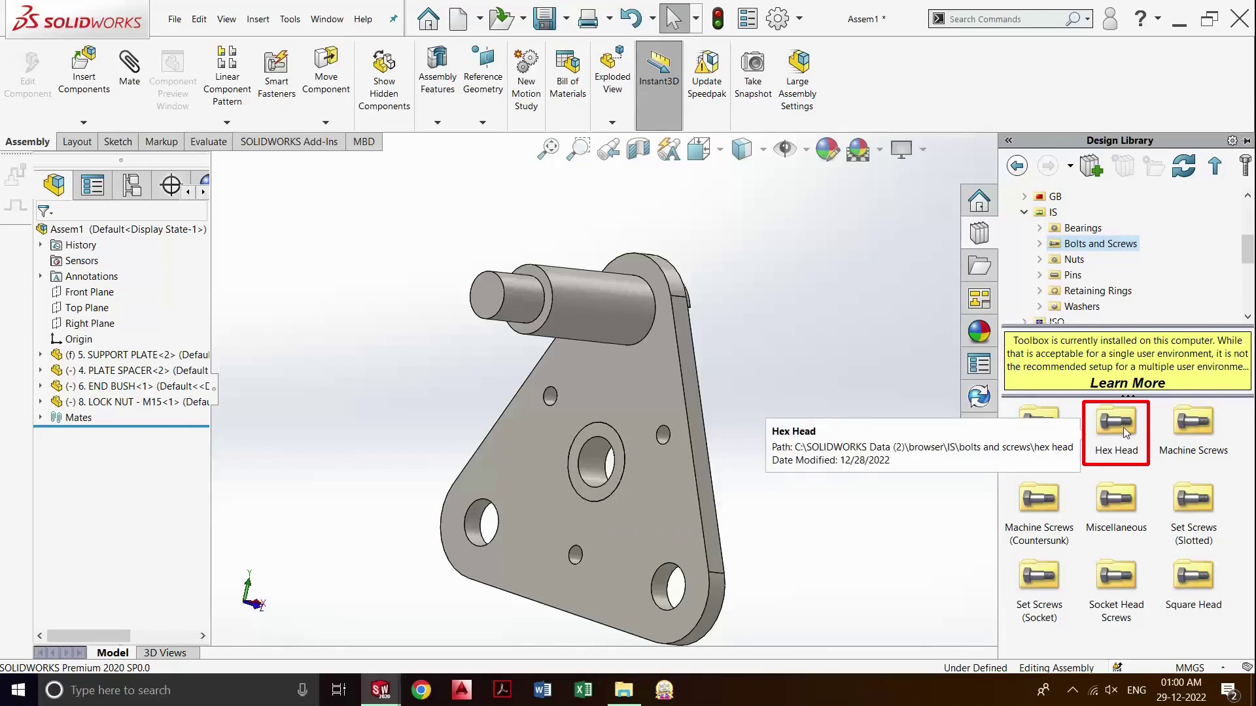
pyautogui.doubleClick(1123, 426)
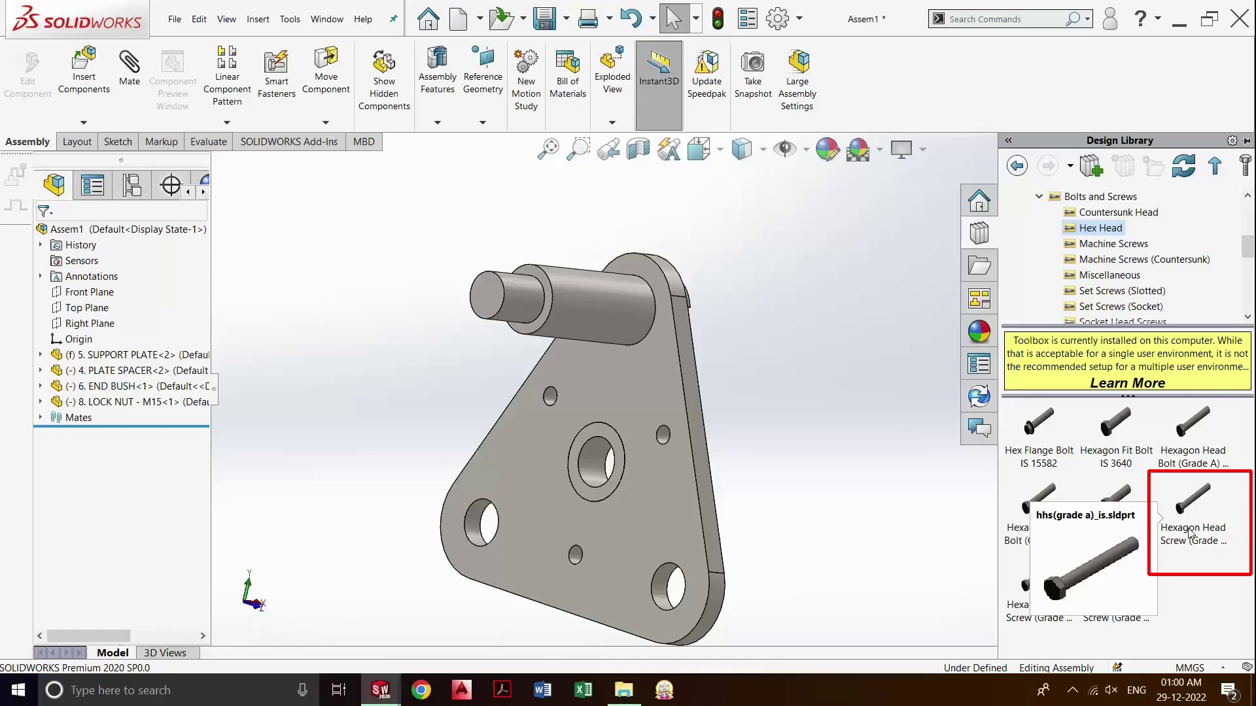
pyautogui.click(1191, 533)
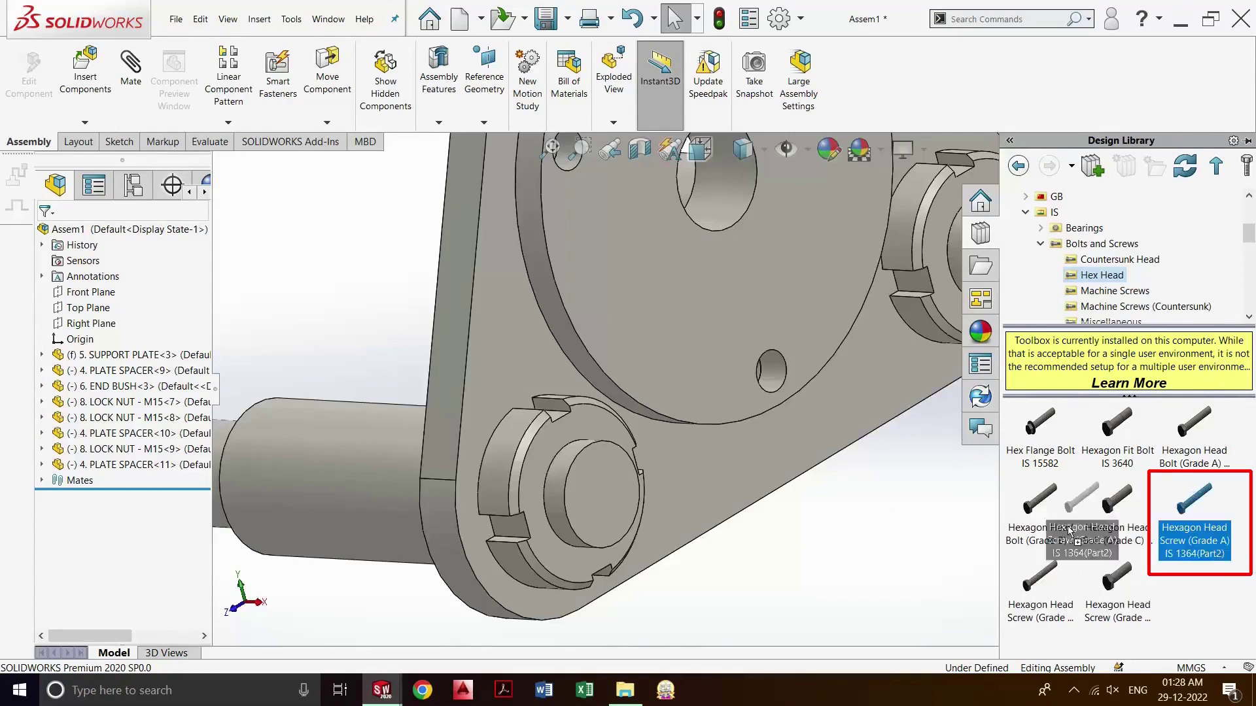
# - Drop the hex head screw into a plate hole, configured as size M6, length 20
pyautogui.moveTo(1198, 537)
pyautogui.mouseDown()
pyautogui.moveTo(836, 551)
pyautogui.moveTo(847, 559)
pyautogui.moveTo(374, 286)
pyautogui.mouseUp()
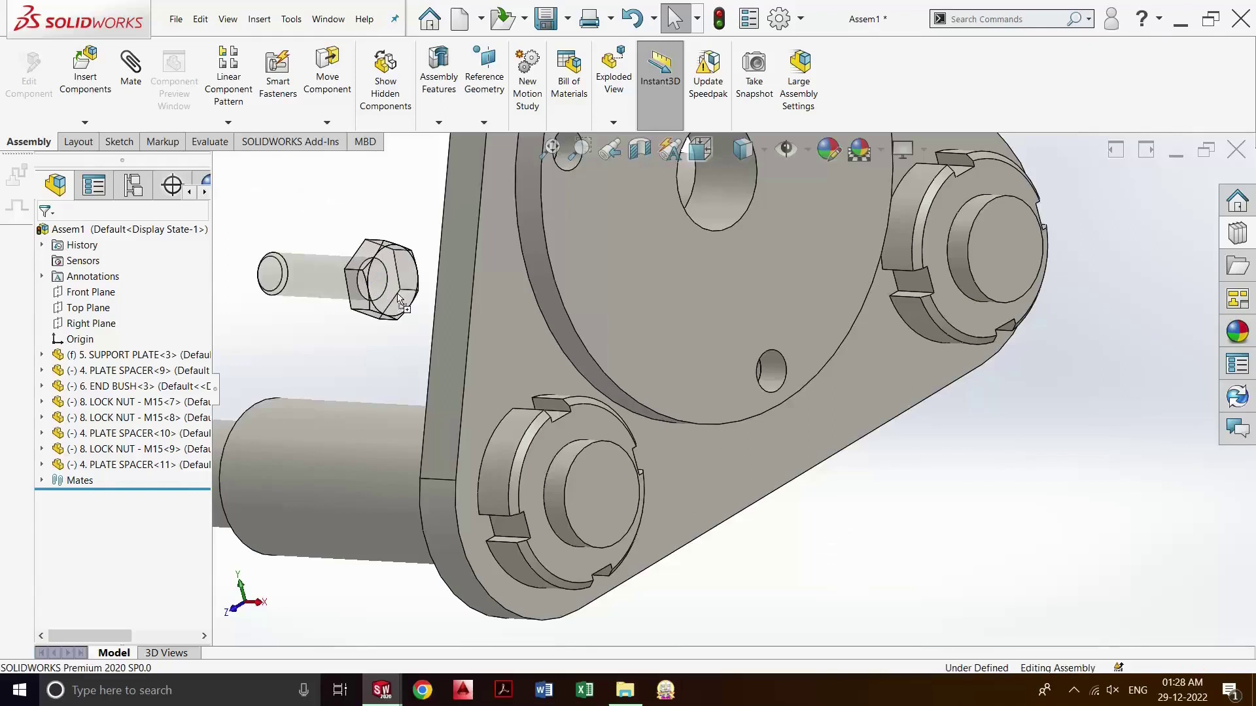
pyautogui.moveTo(472, 337); pyautogui.dragTo(491, 340, button='middle')
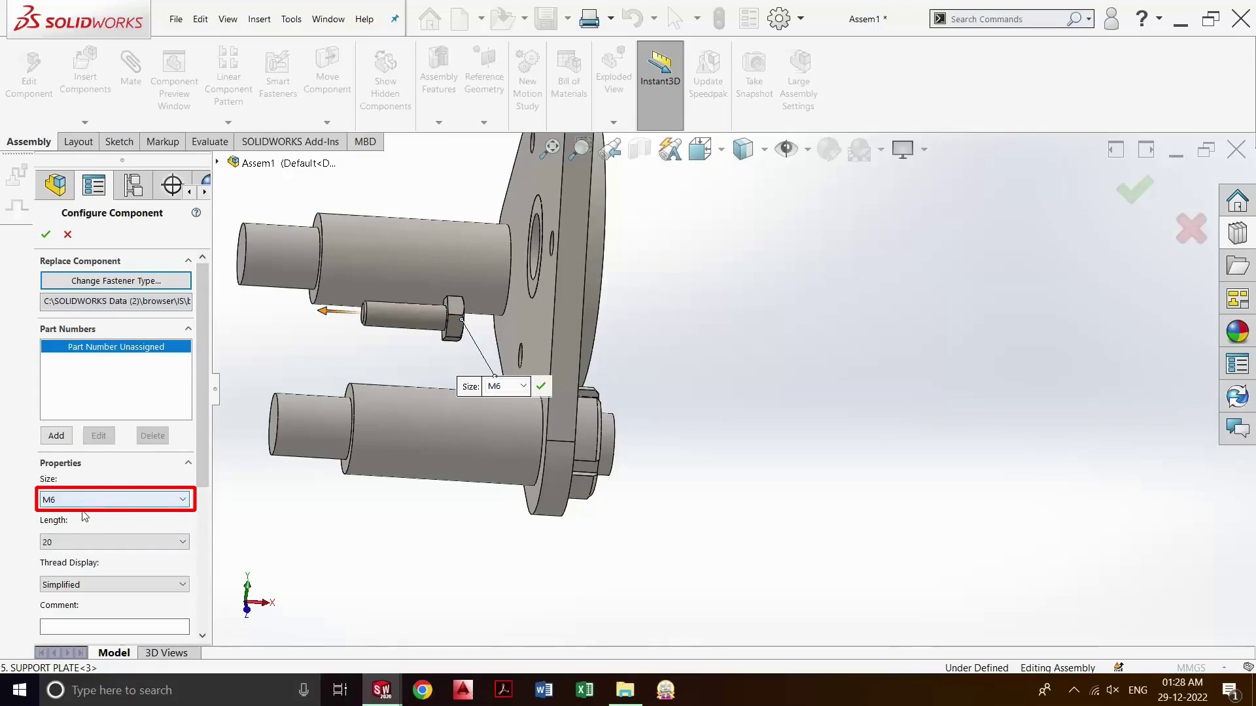
pyautogui.click(95, 543)
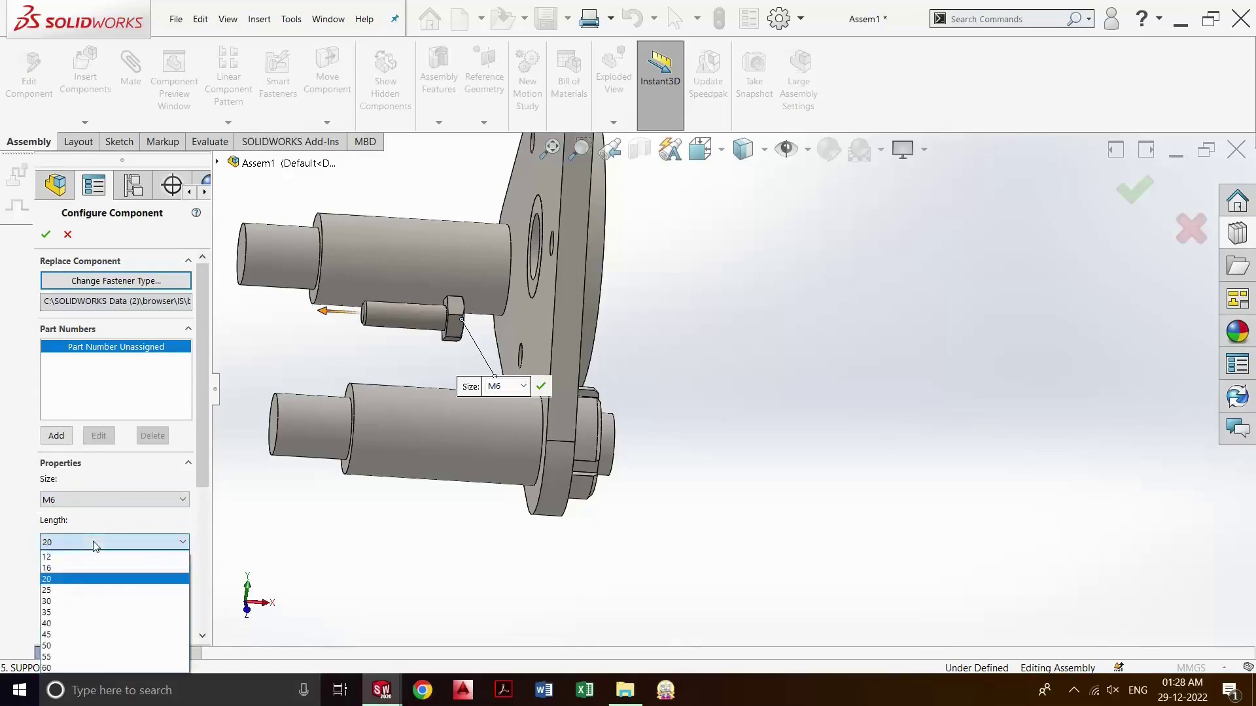
pyautogui.click(88, 578)
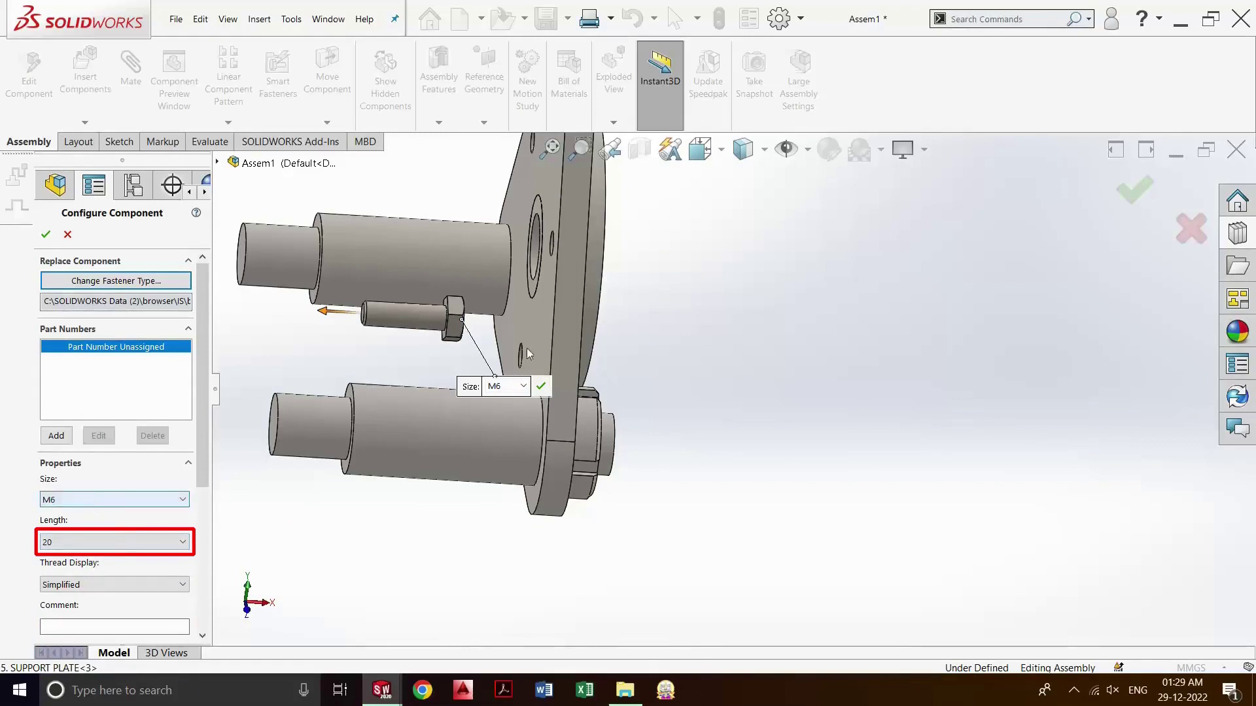
pyautogui.click(46, 234)
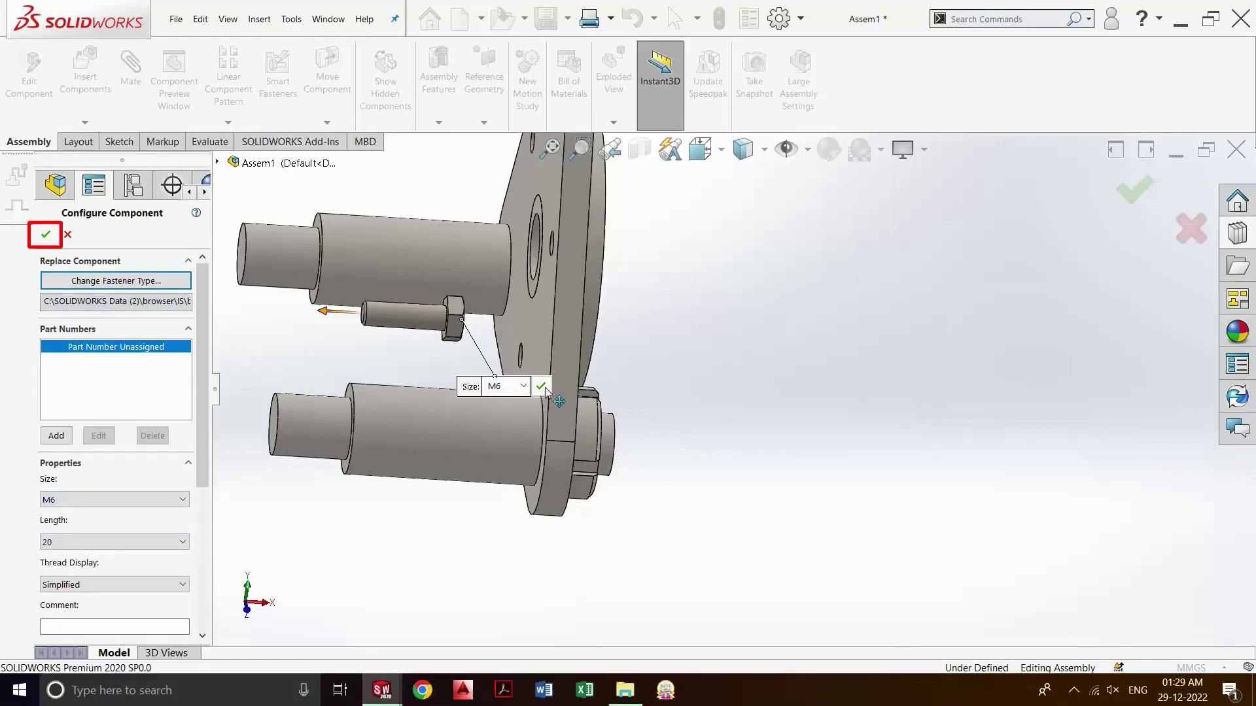
pyautogui.click(541, 386)
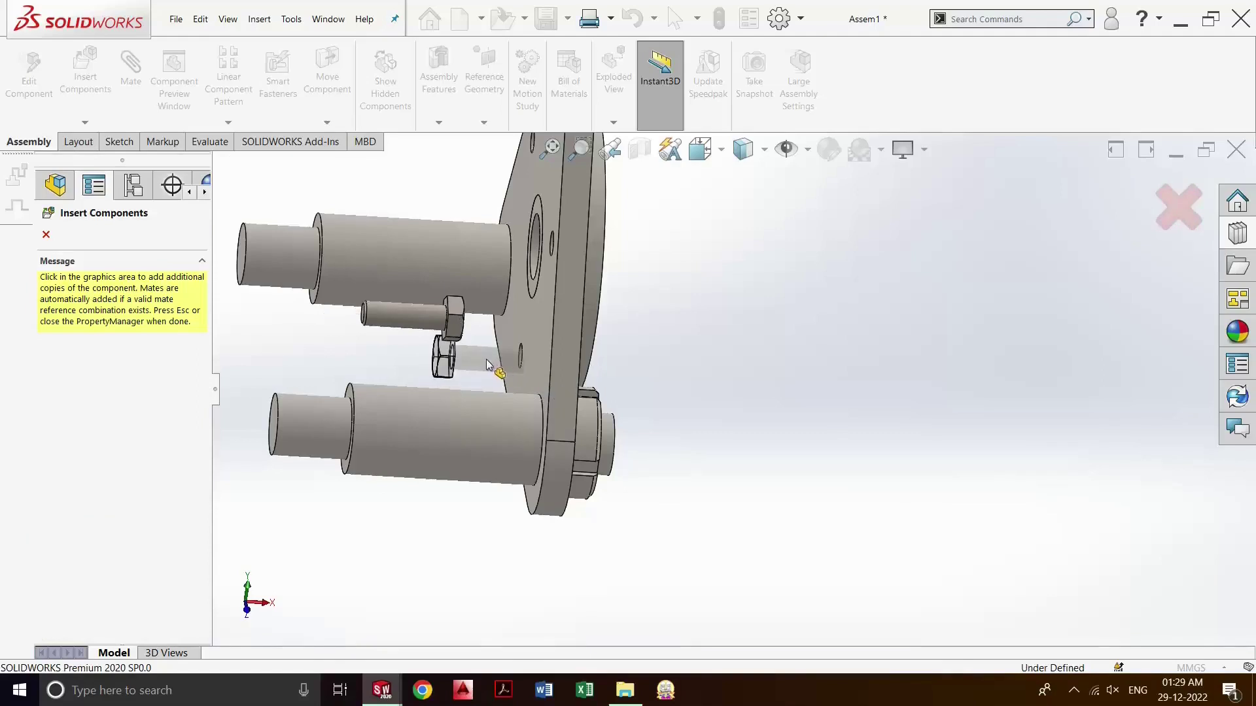
# - Place bolt copies in the lower-left, upper-right and small top plate holes
pyautogui.moveTo(449, 351); pyautogui.dragTo(635, 388, button='middle')
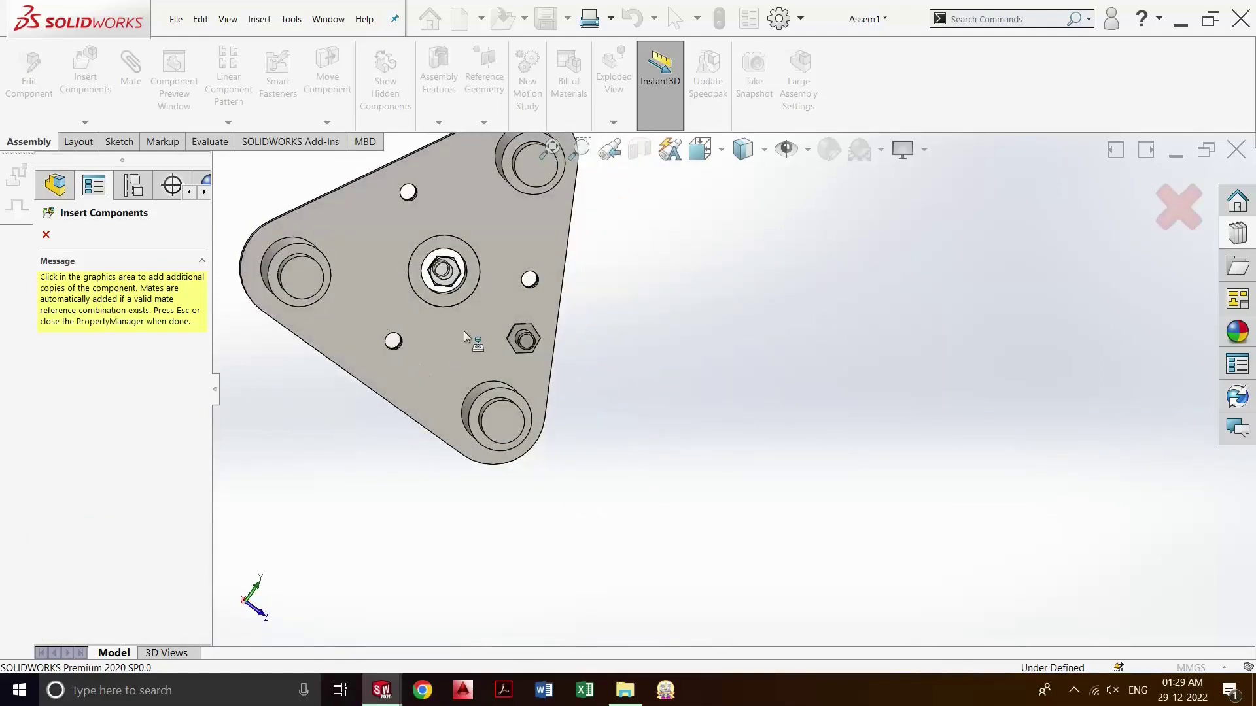
pyautogui.click(405, 351)
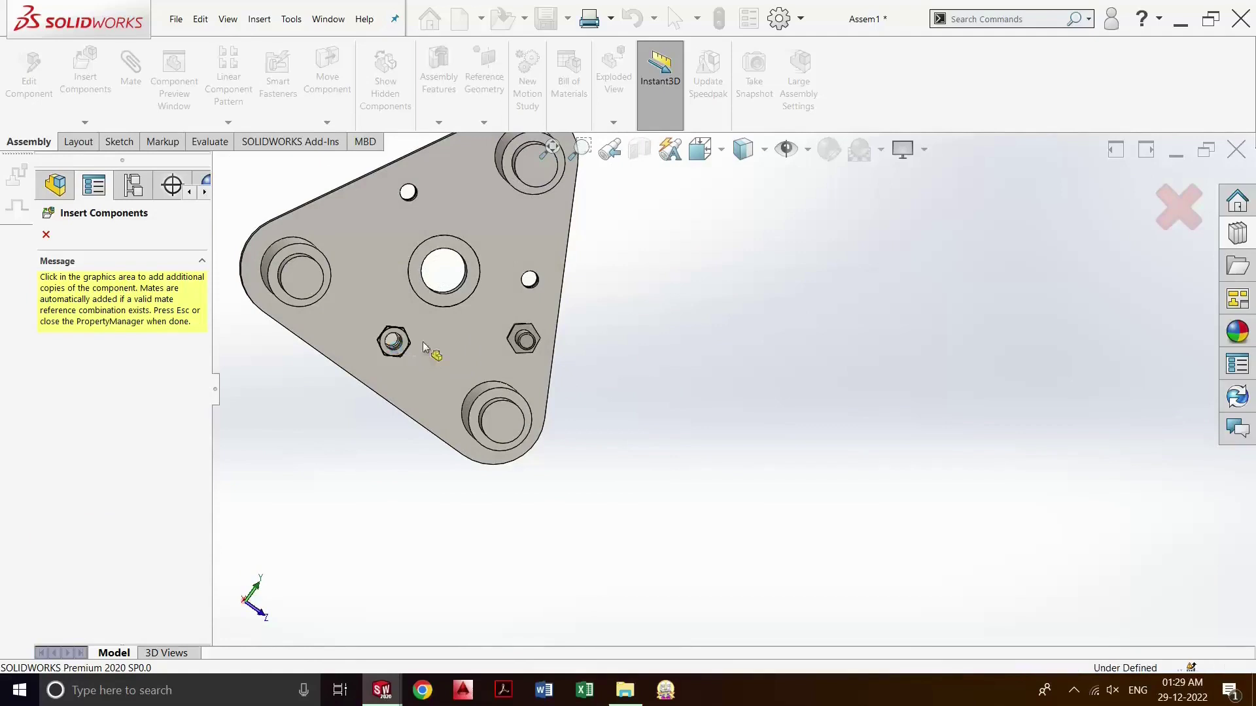
pyautogui.click(528, 282)
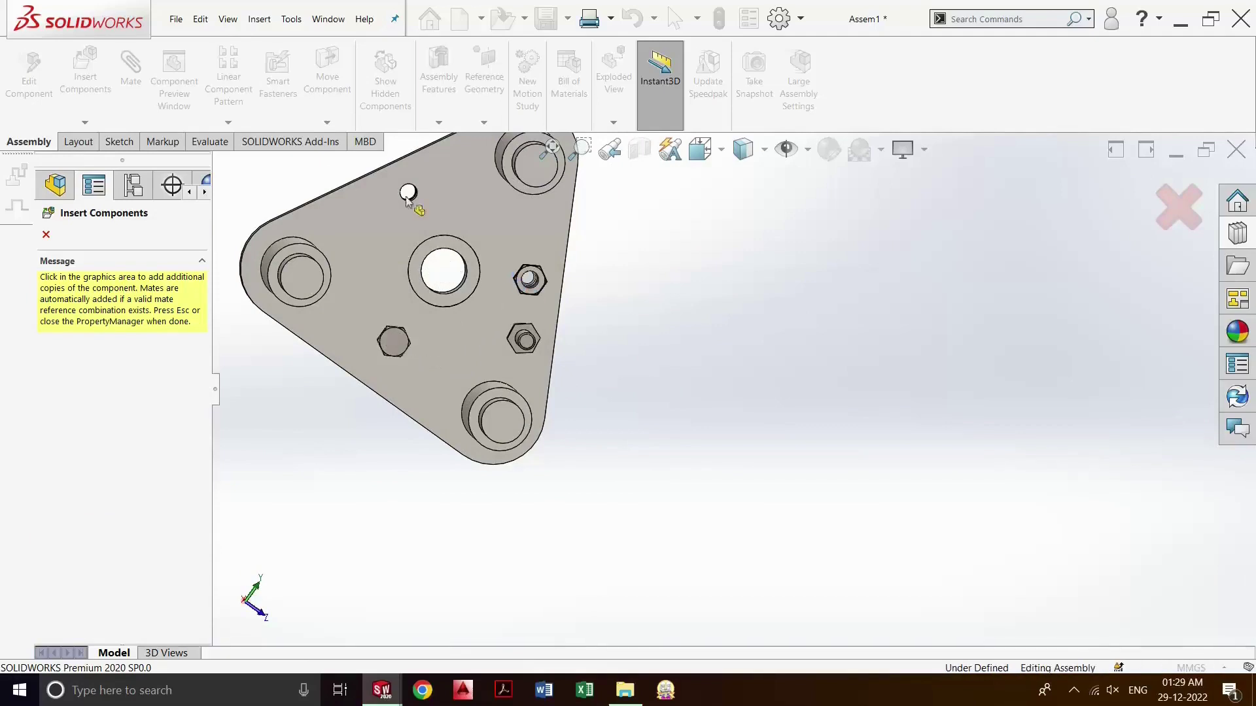
pyautogui.click(409, 193)
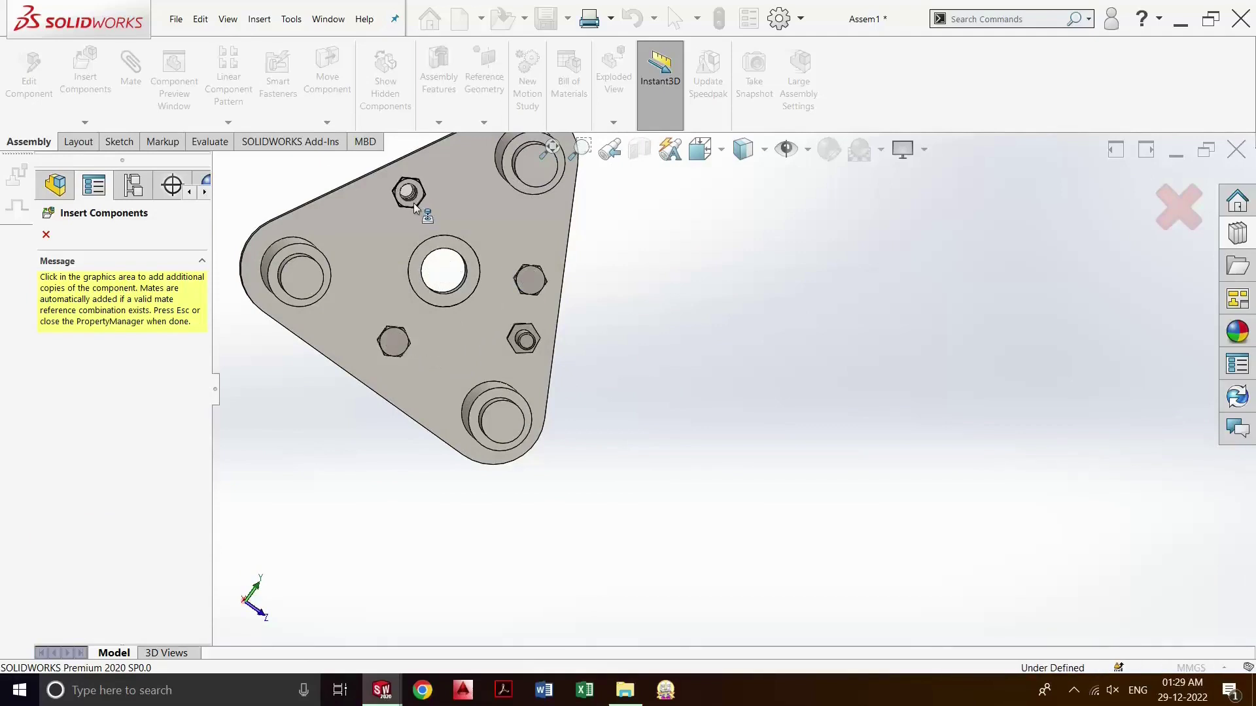
pyautogui.moveTo(634, 340); pyautogui.dragTo(530, 337, button='middle')
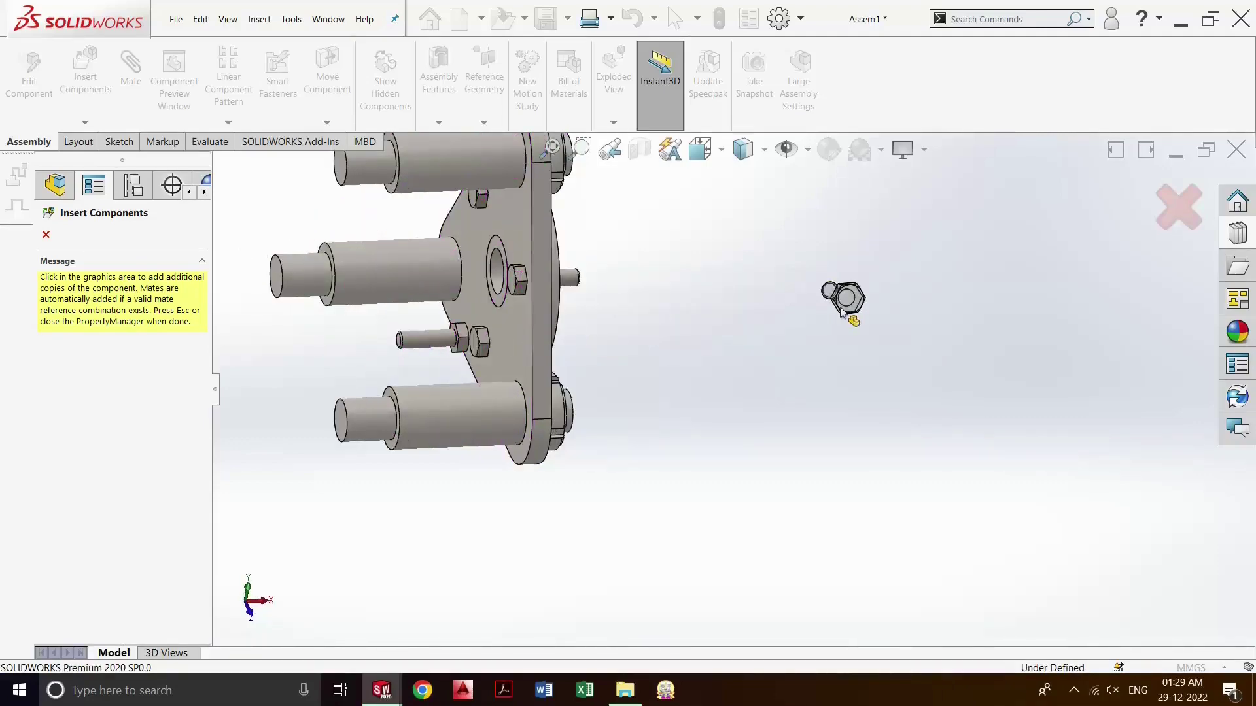
# - Stop inserting bolts and delete the stray short bolt
pyautogui.press('Escape')
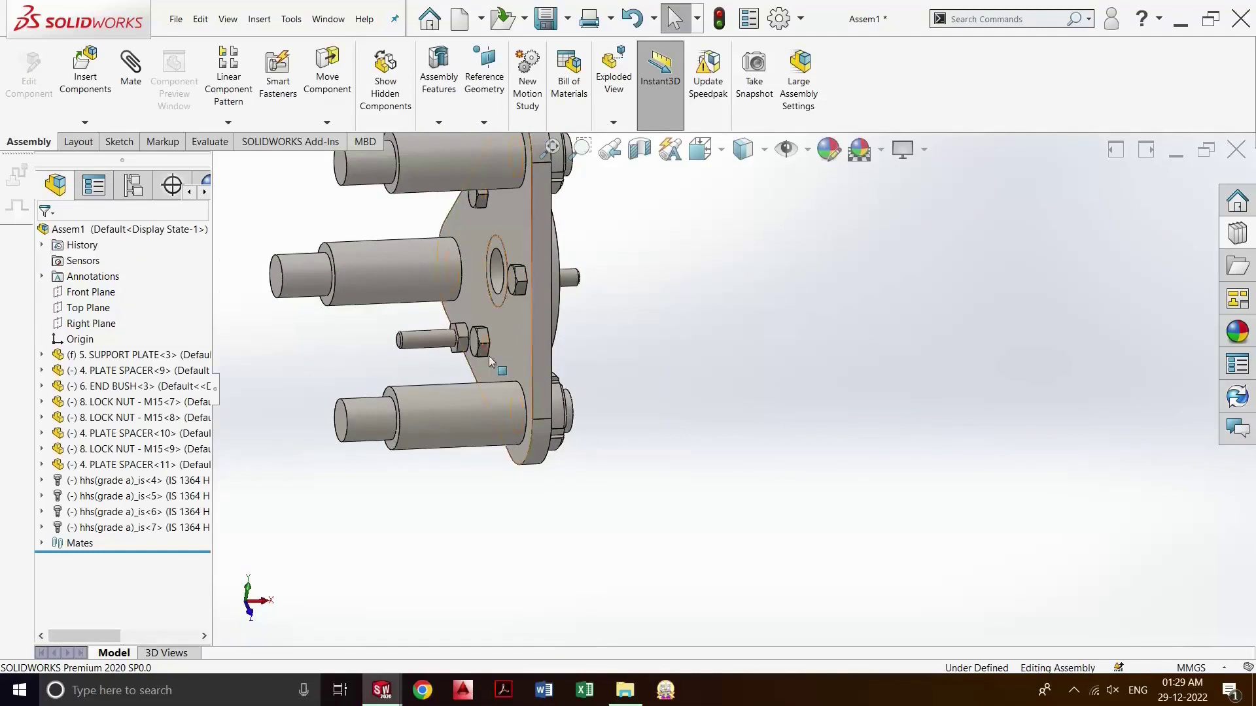
pyautogui.click(437, 345)
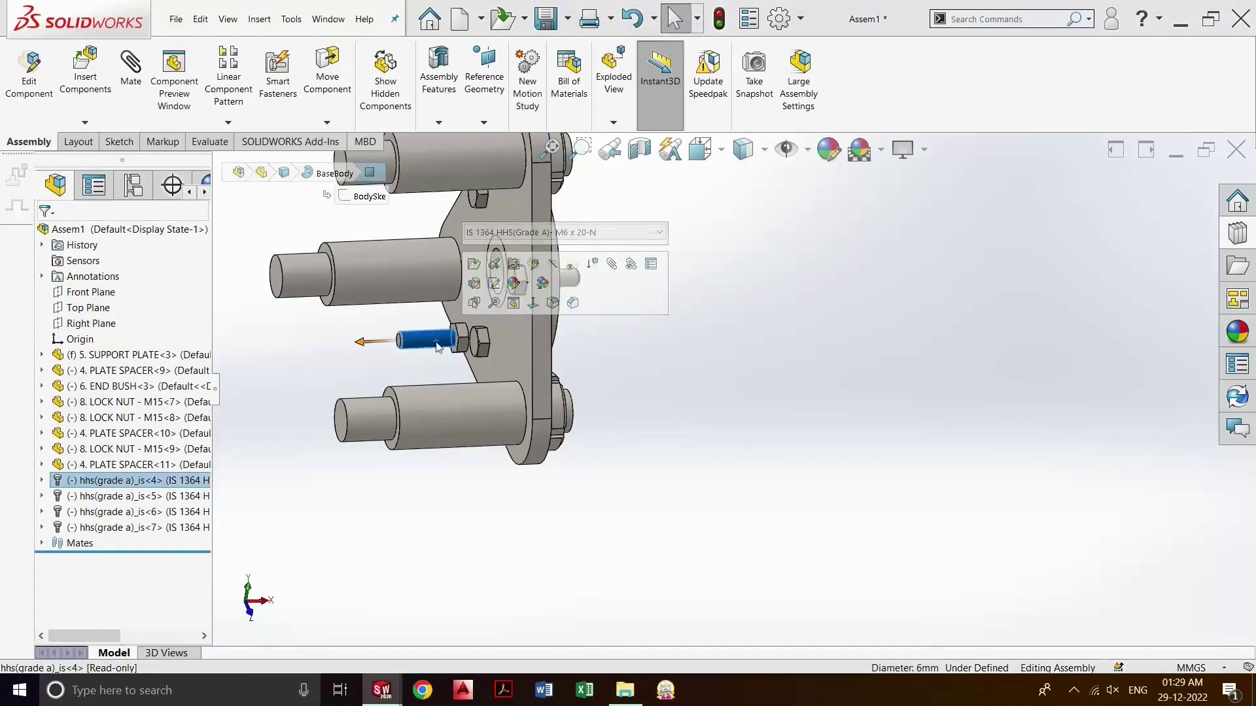
pyautogui.press('Delete')
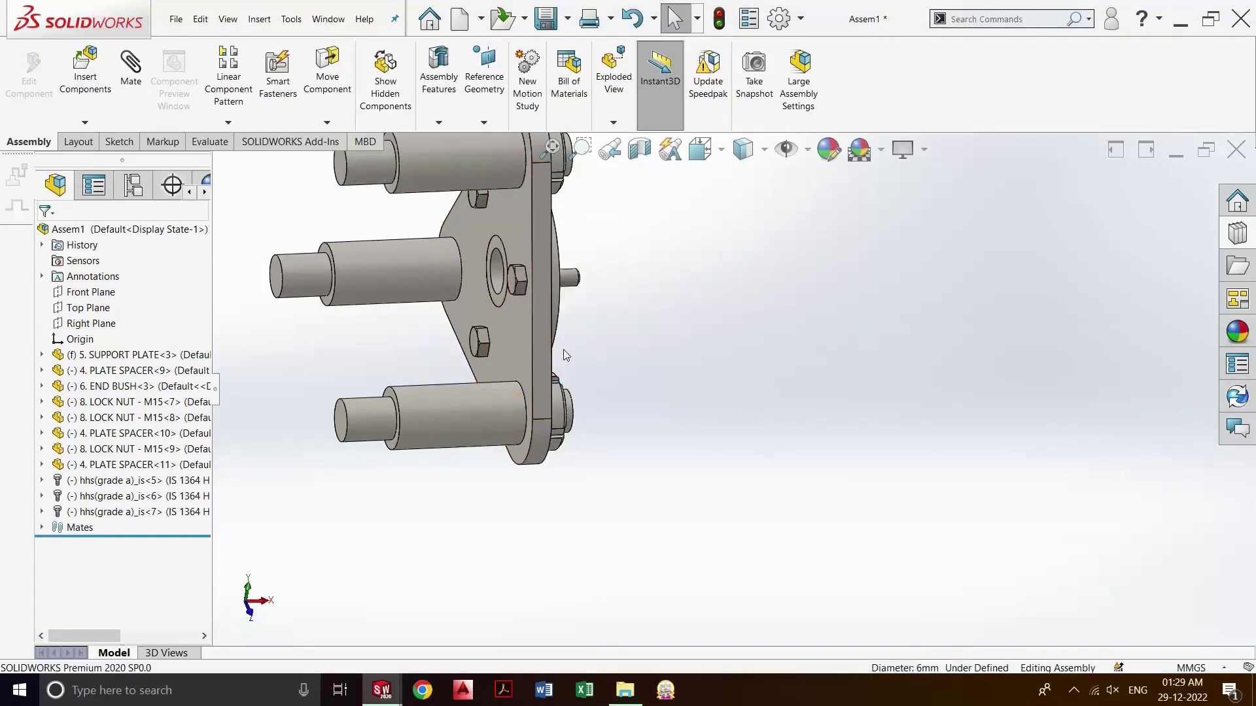
pyautogui.moveTo(566, 355); pyautogui.dragTo(1106, 352, button='middle')
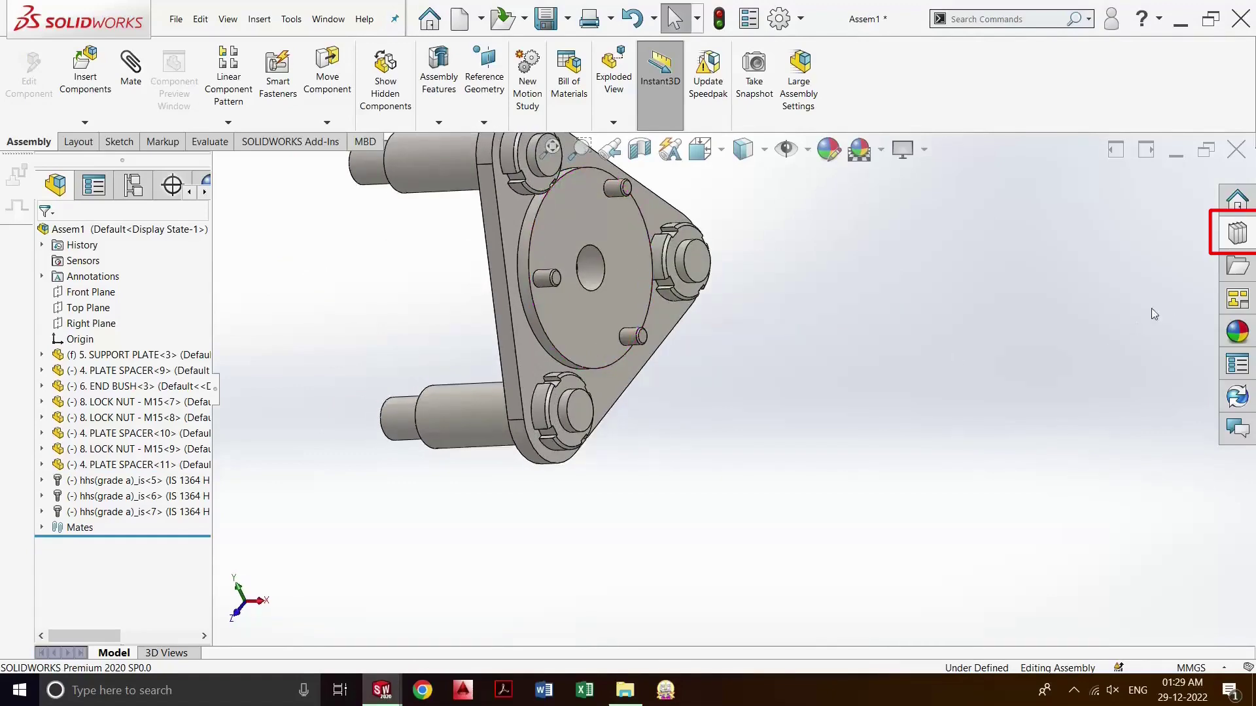
# - Insert a Hexagon Nut IS 1363 from IS > Nuts > Hex Nuts, configured to size M6
pyautogui.click(1237, 233)
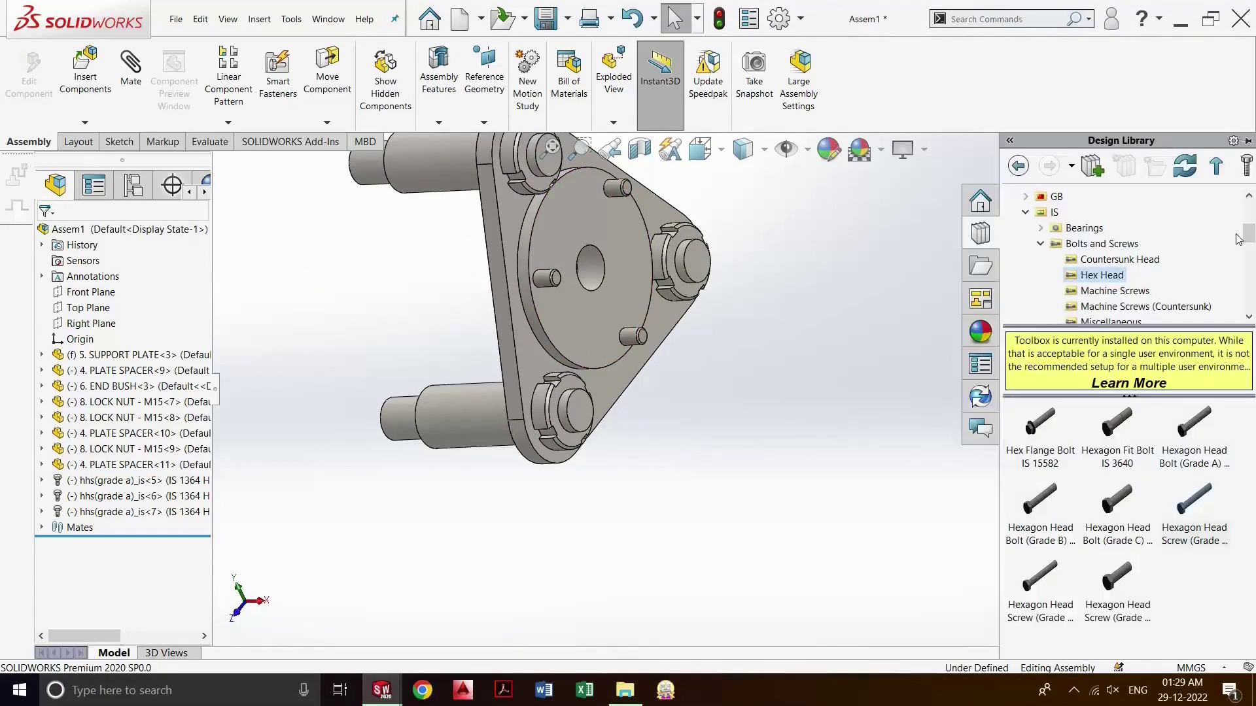
pyautogui.scroll(-3, 1165, 268)
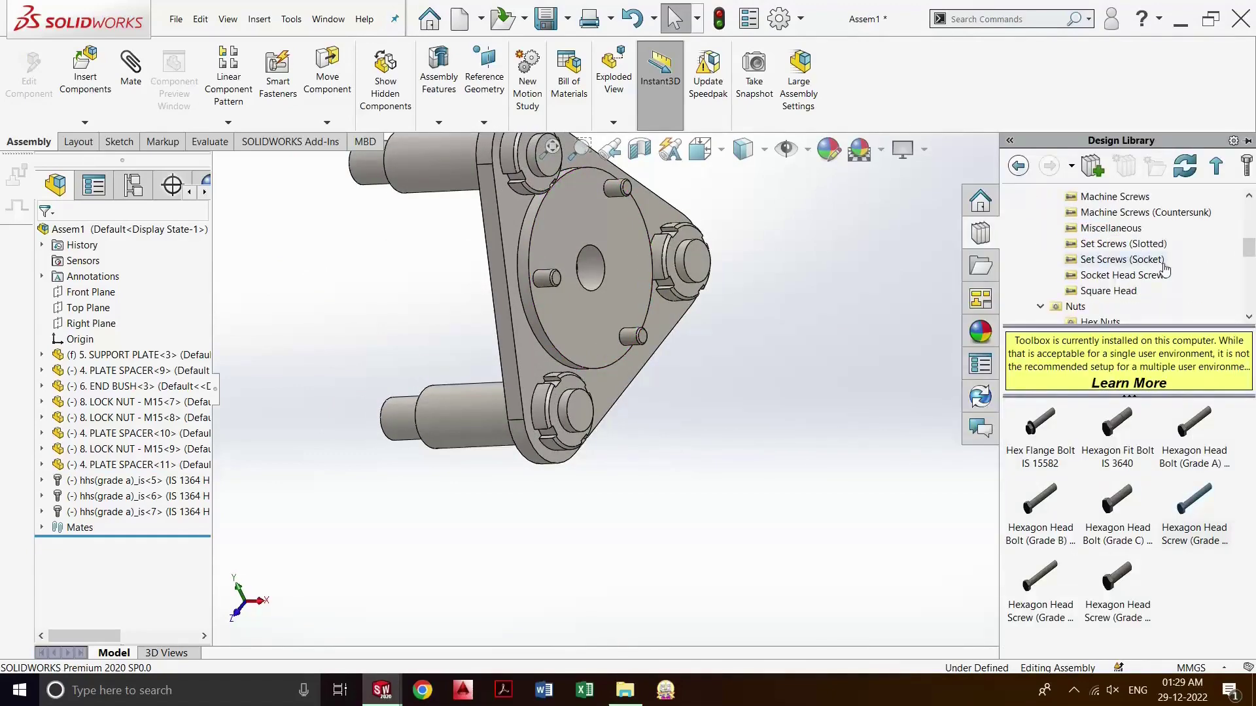
pyautogui.click(1075, 307)
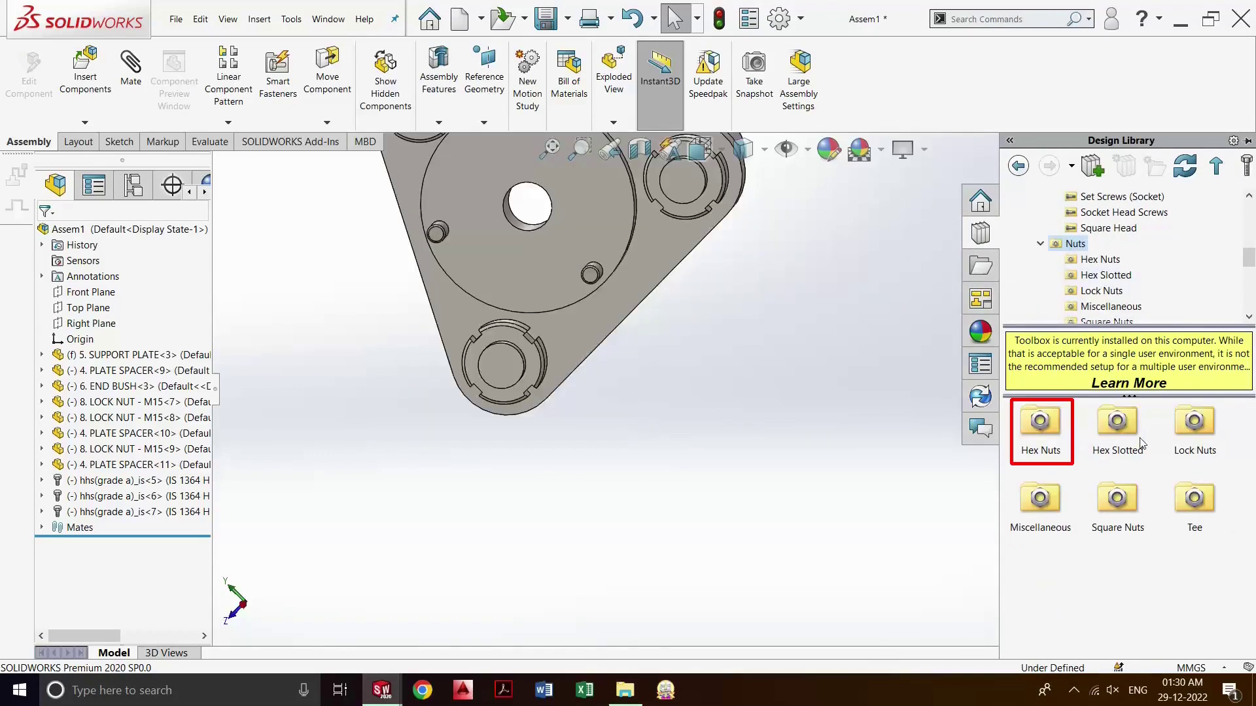
pyautogui.doubleClick(1040, 442)
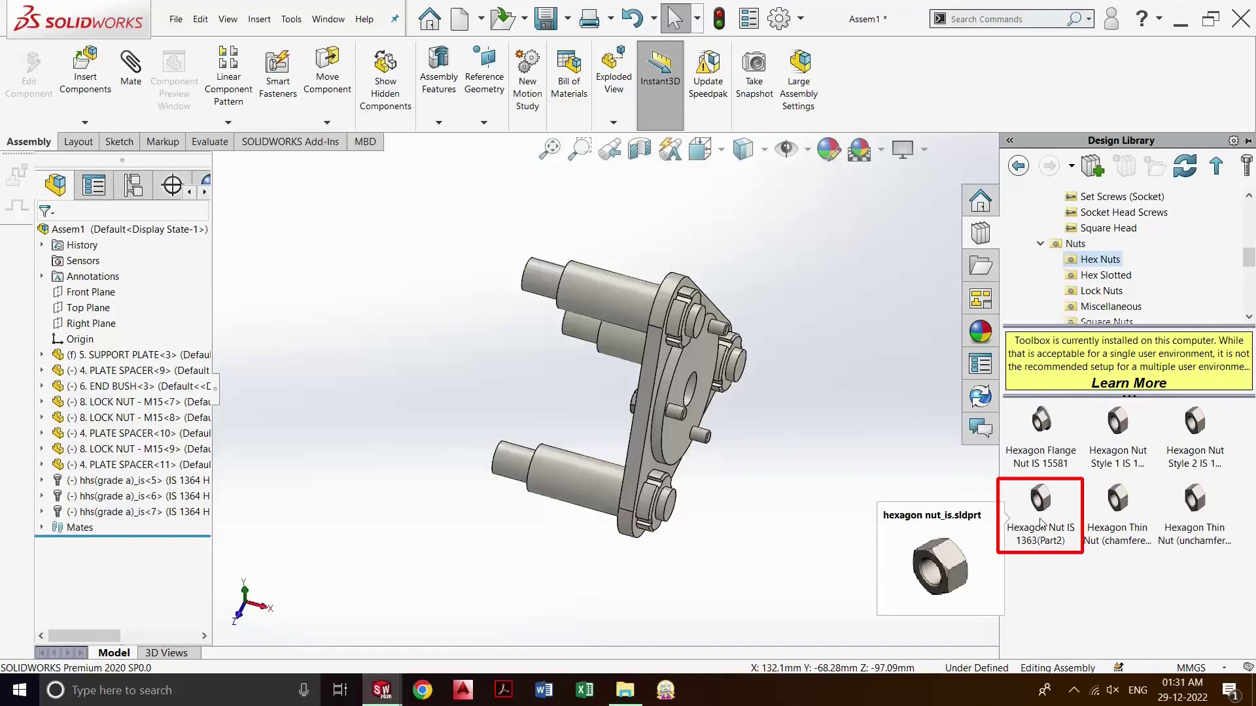
pyautogui.moveTo(1040, 523); pyautogui.dragTo(817, 438)
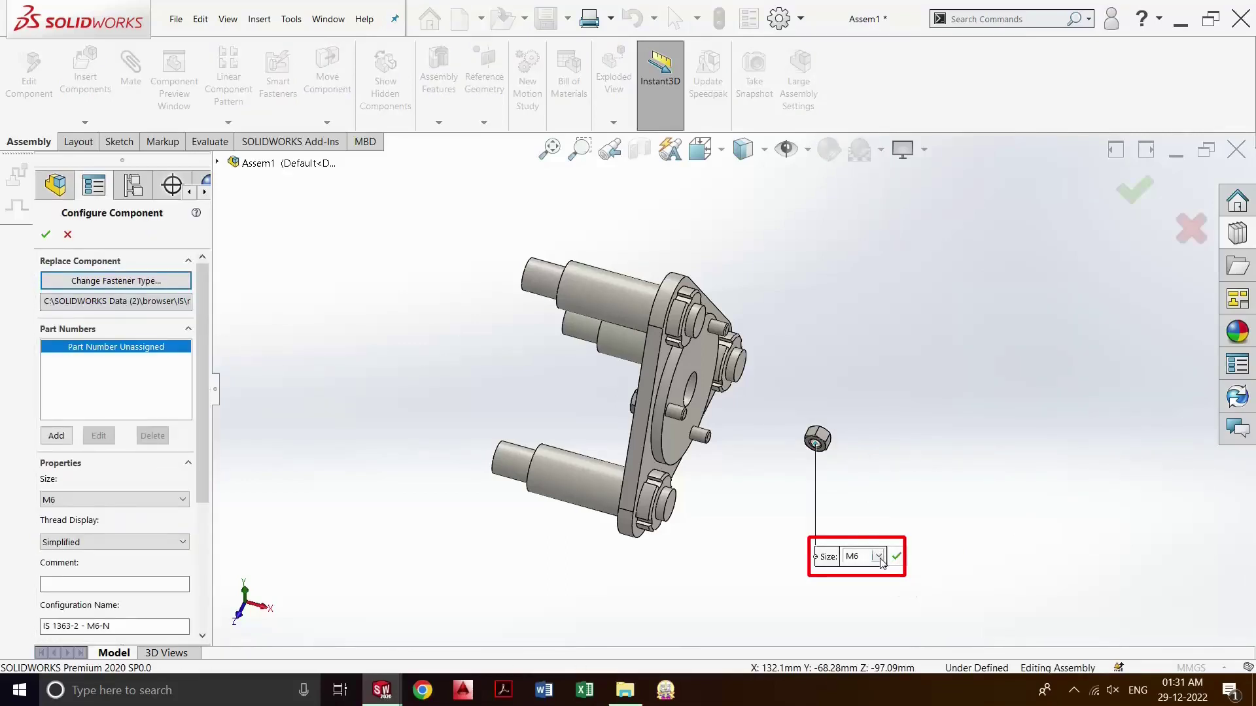
pyautogui.click(879, 558)
pyautogui.click(881, 562)
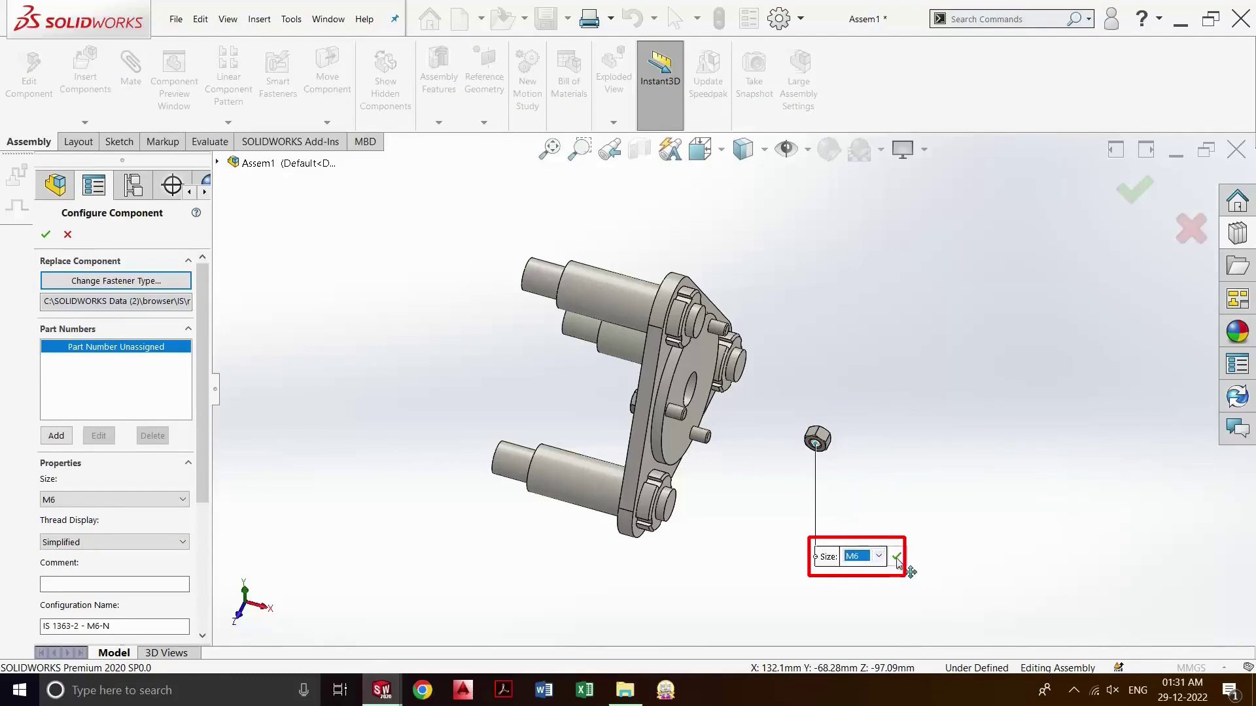
pyautogui.click(897, 557)
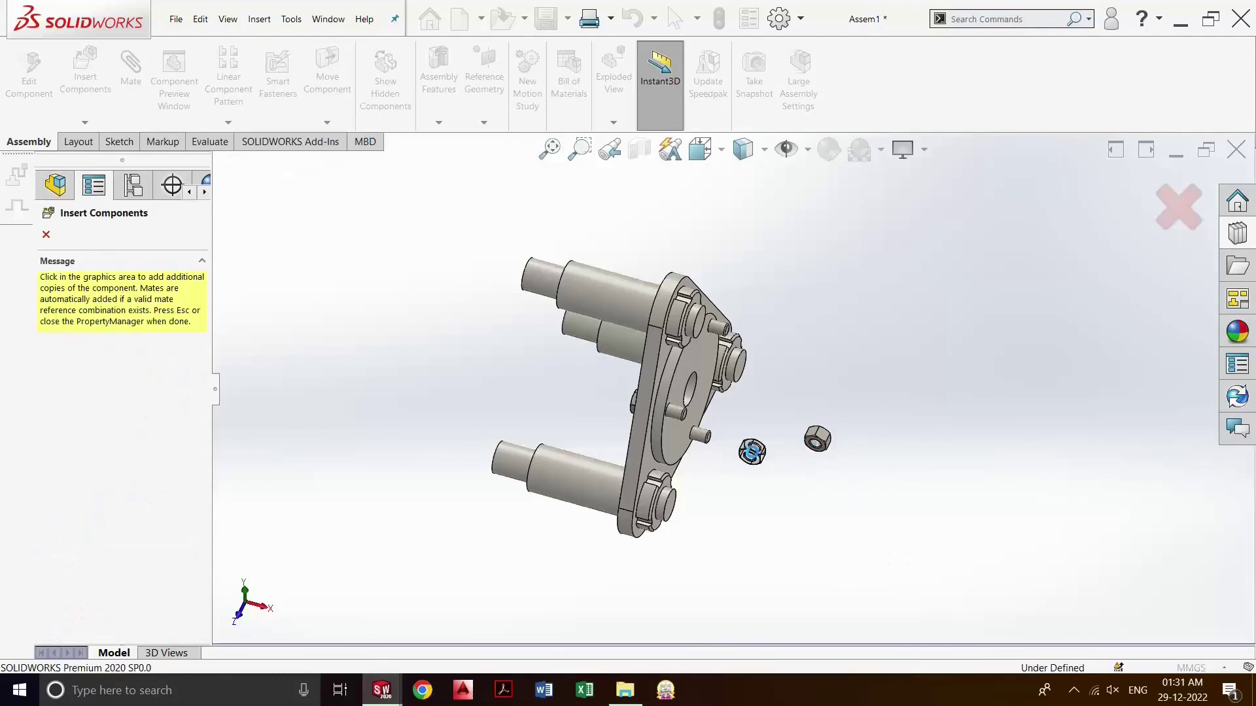
# - Place M6 nut copies on the left, lower-right and upper pins
pyautogui.scroll(-1, 754, 457)
pyautogui.scroll(-2, 754, 456)
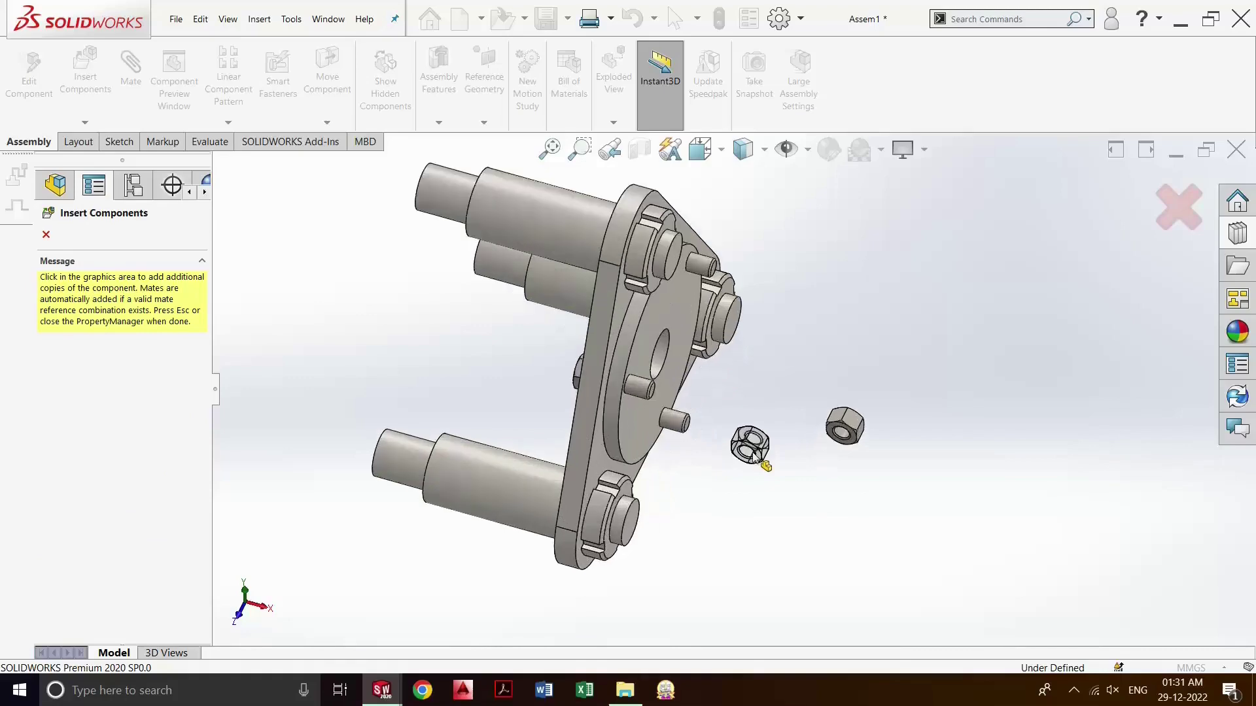
pyautogui.scroll(-1, 754, 457)
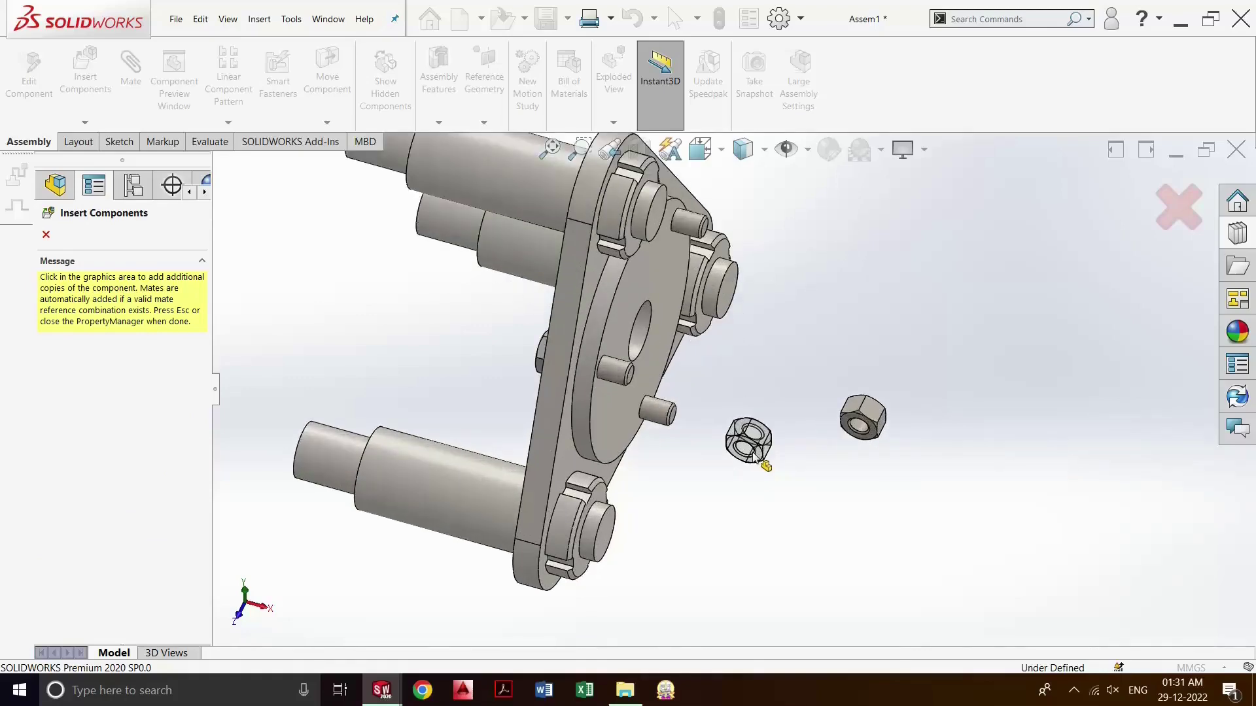
pyautogui.moveTo(756, 458); pyautogui.dragTo(654, 419, button='middle')
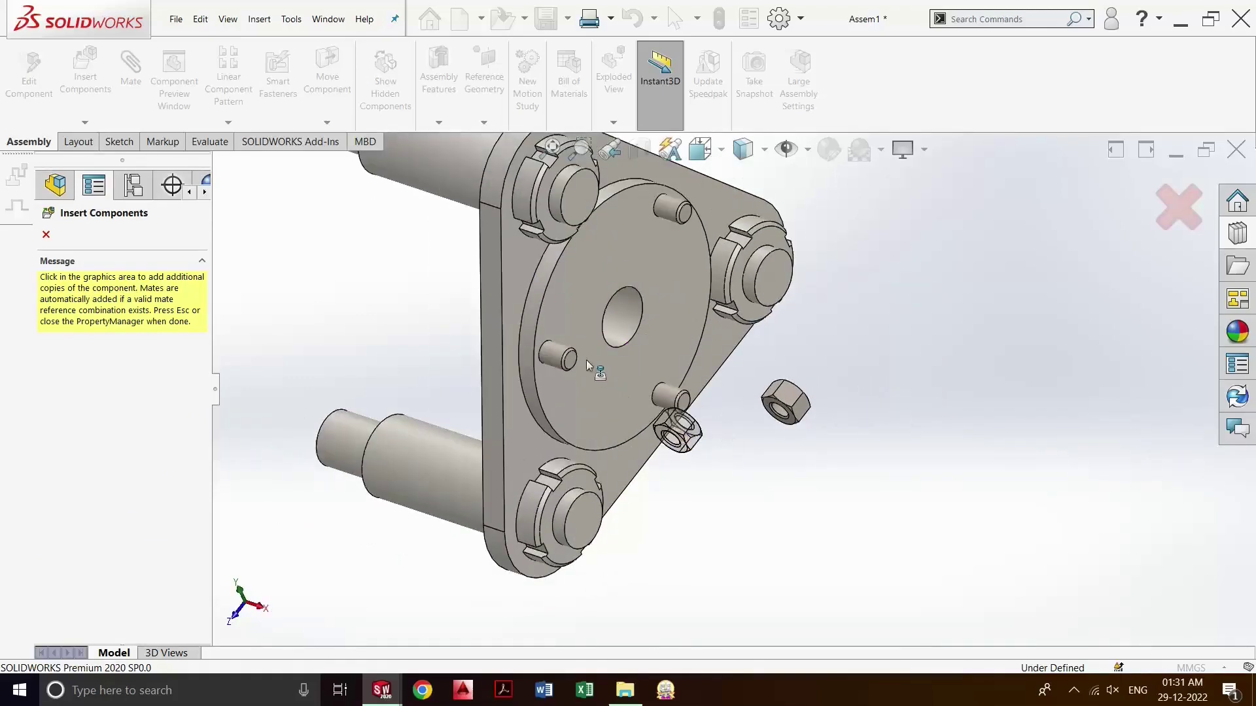
pyautogui.click(548, 355)
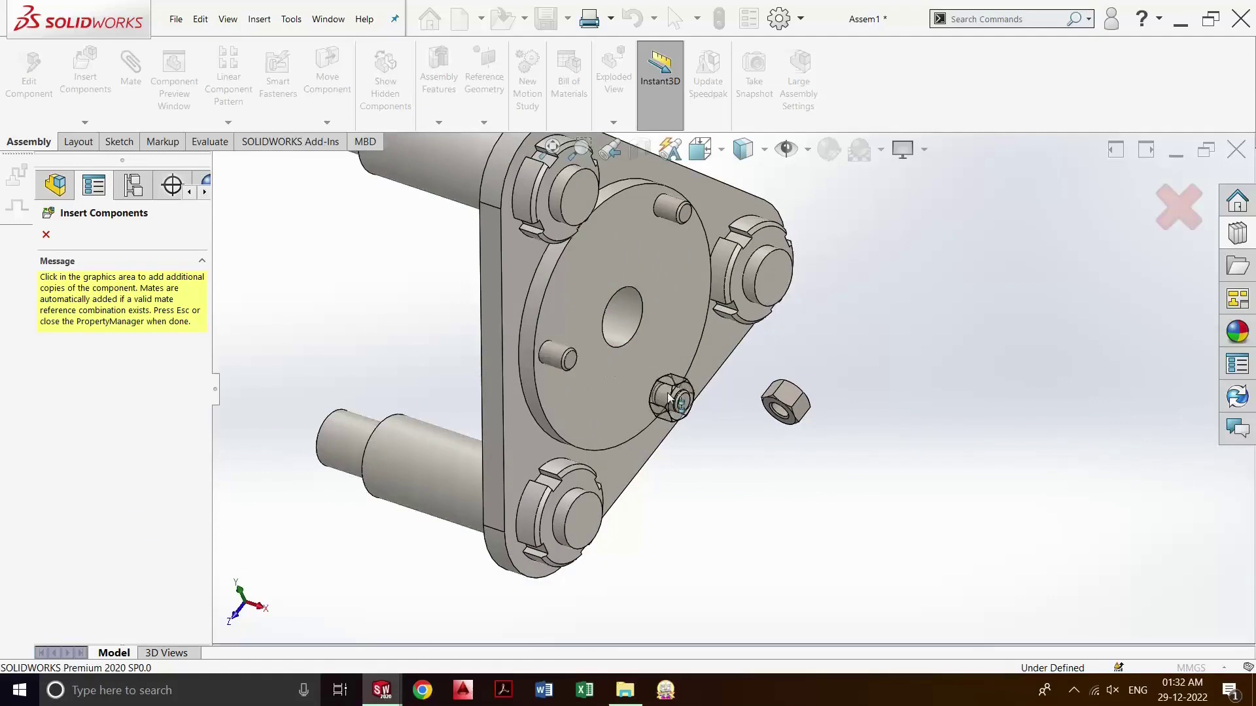
pyautogui.click(670, 397)
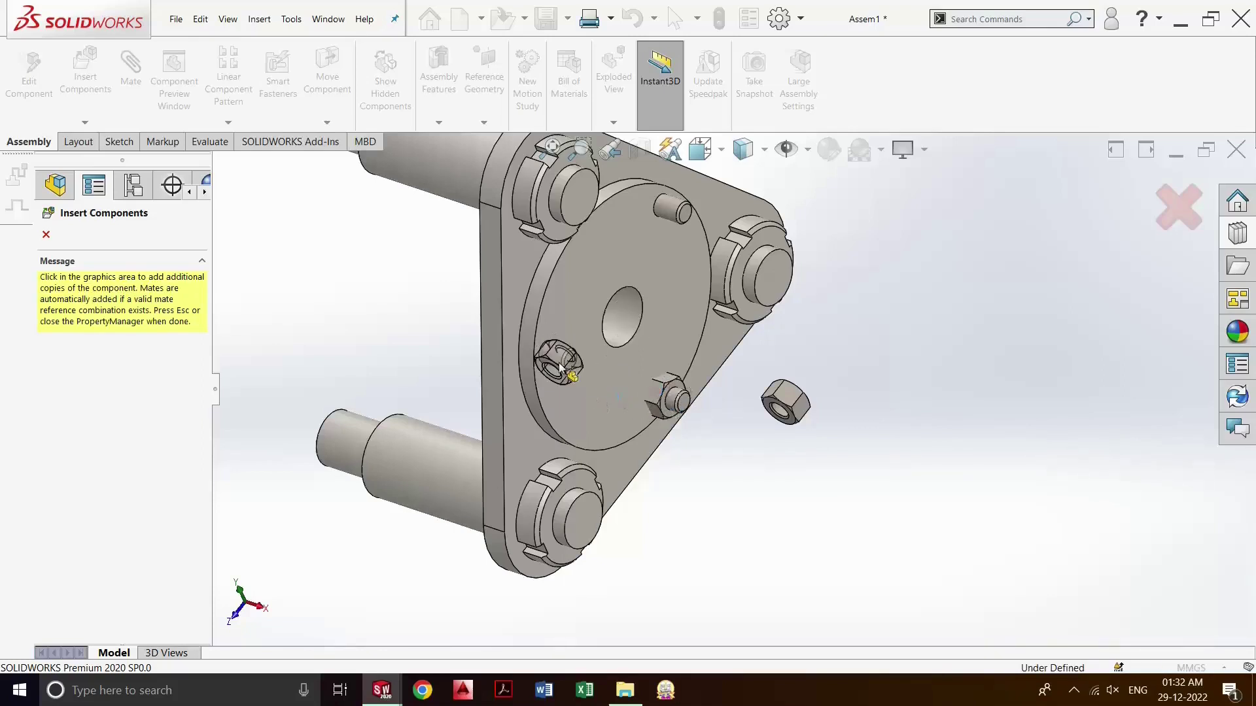
pyautogui.click(560, 363)
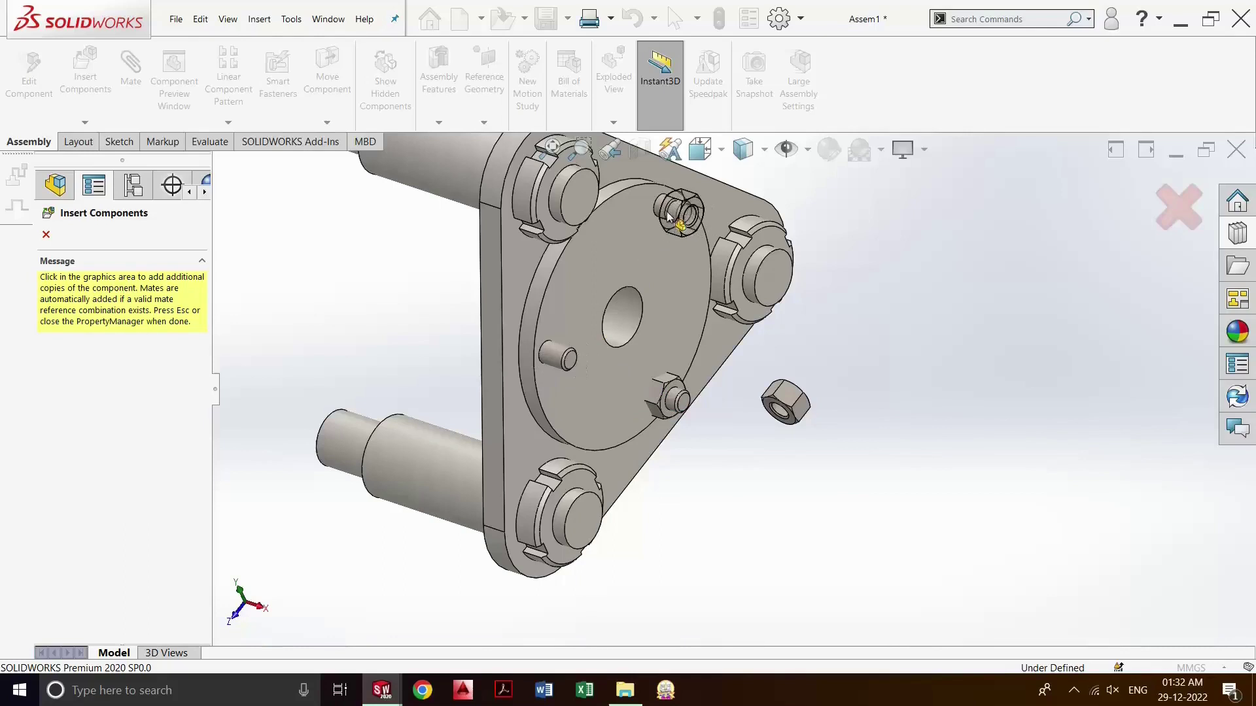
pyautogui.click(668, 217)
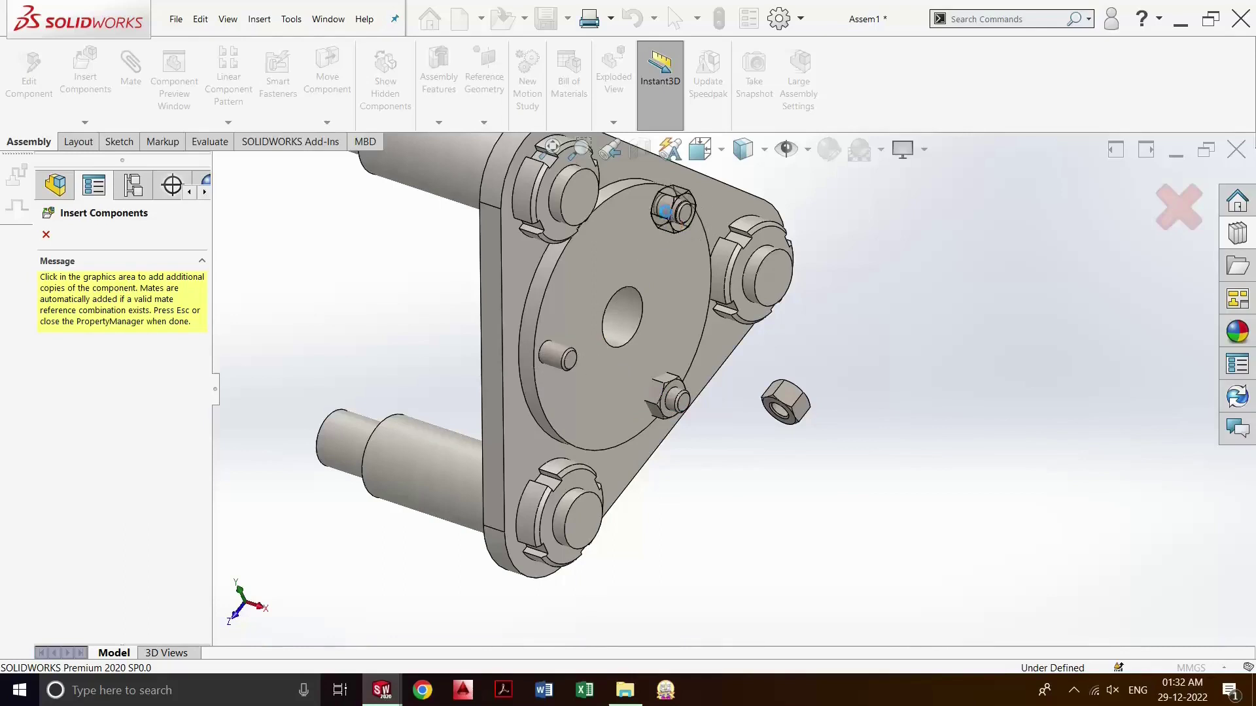
pyautogui.click(573, 357)
# - Stack a second nut on the left pin, add one on the lower-right stud, and stop inserting
pyautogui.scroll(1, 602, 379)
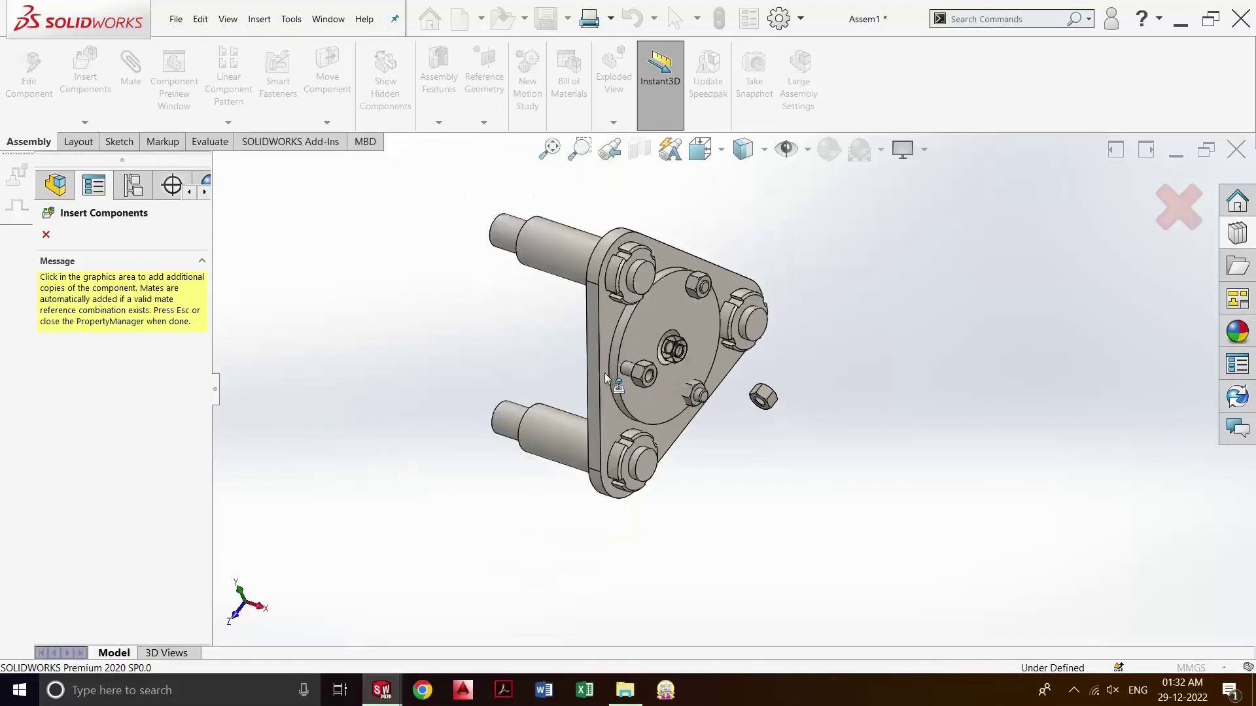
pyautogui.scroll(-3, 615, 382)
pyautogui.scroll(-3, 635, 386)
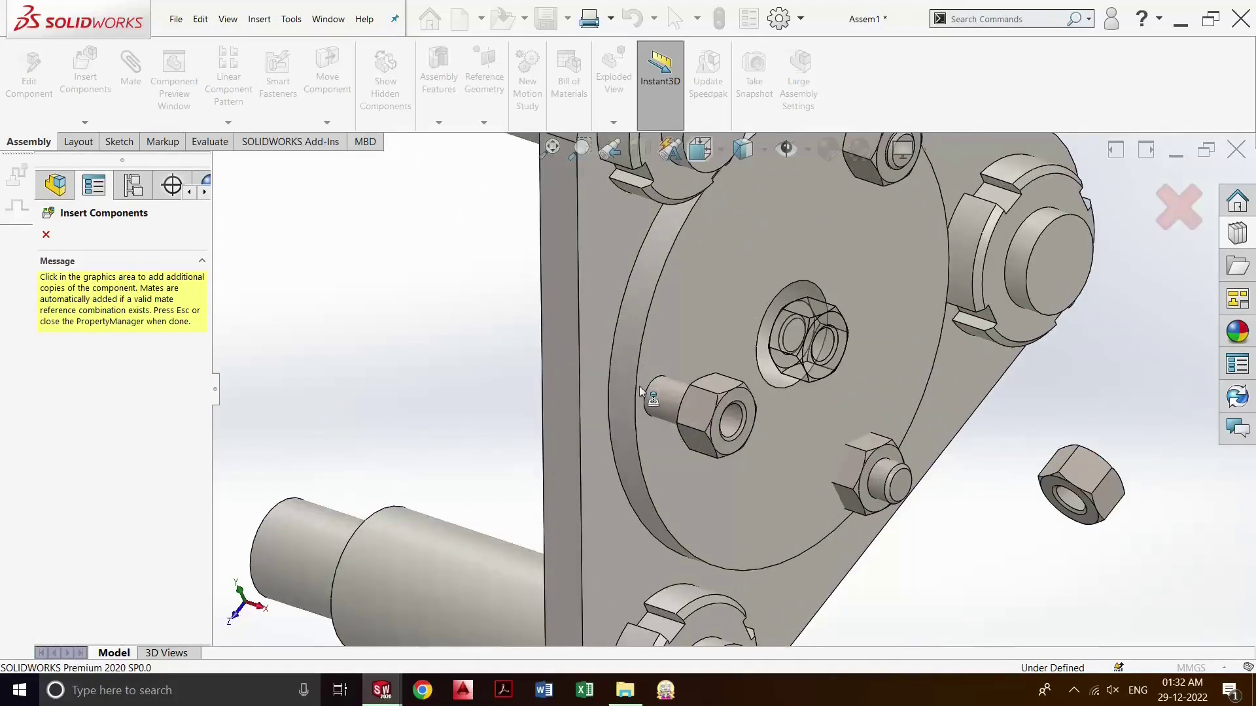
pyautogui.click(644, 391)
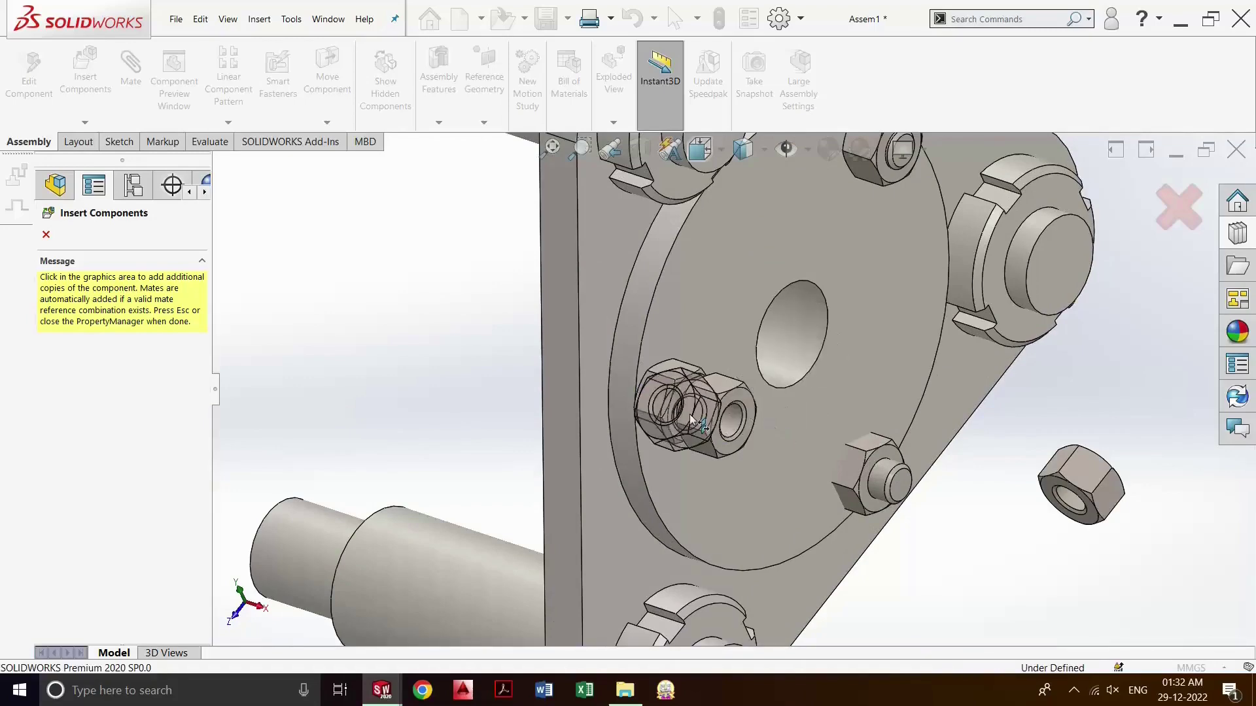
pyautogui.scroll(2, 726, 392)
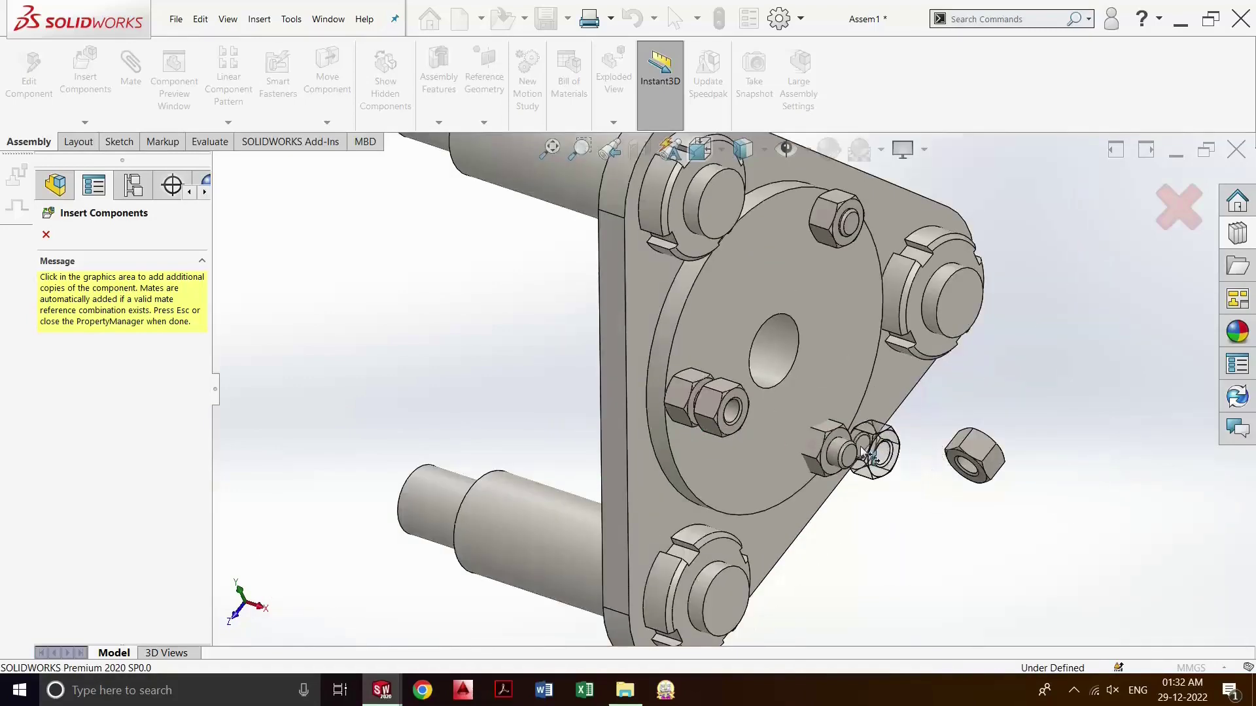
pyautogui.scroll(-2, 891, 462)
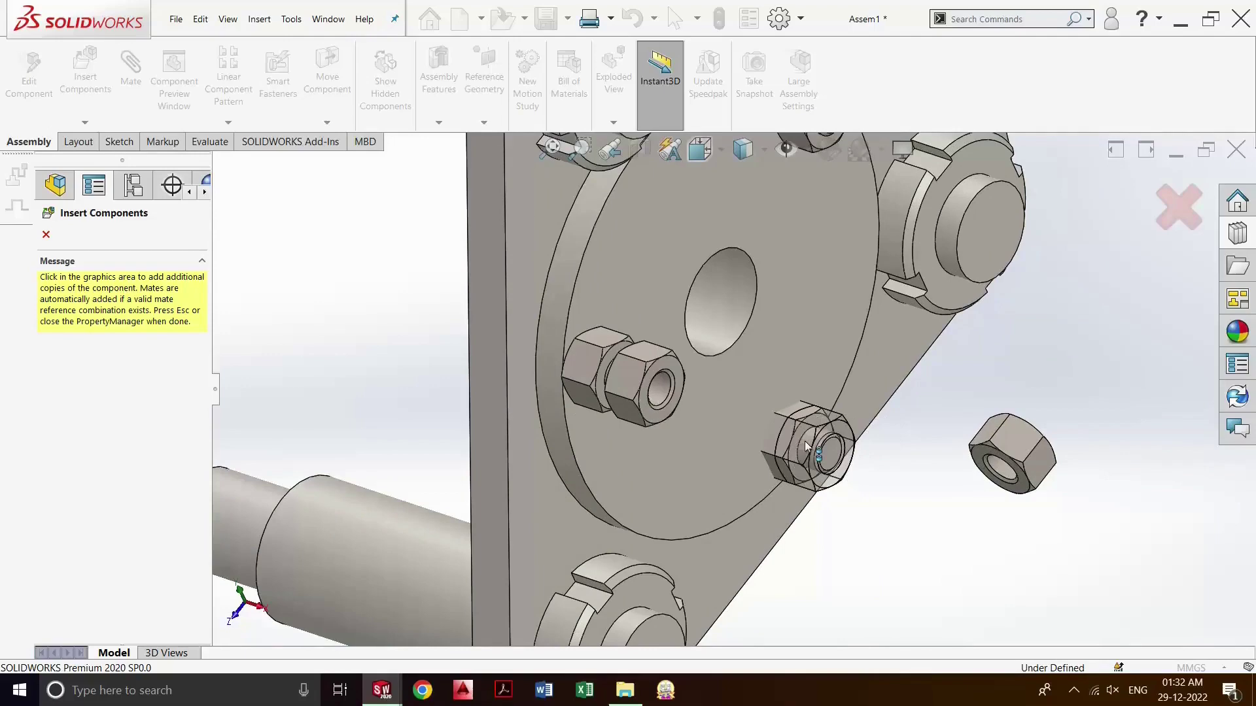
pyautogui.click(808, 447)
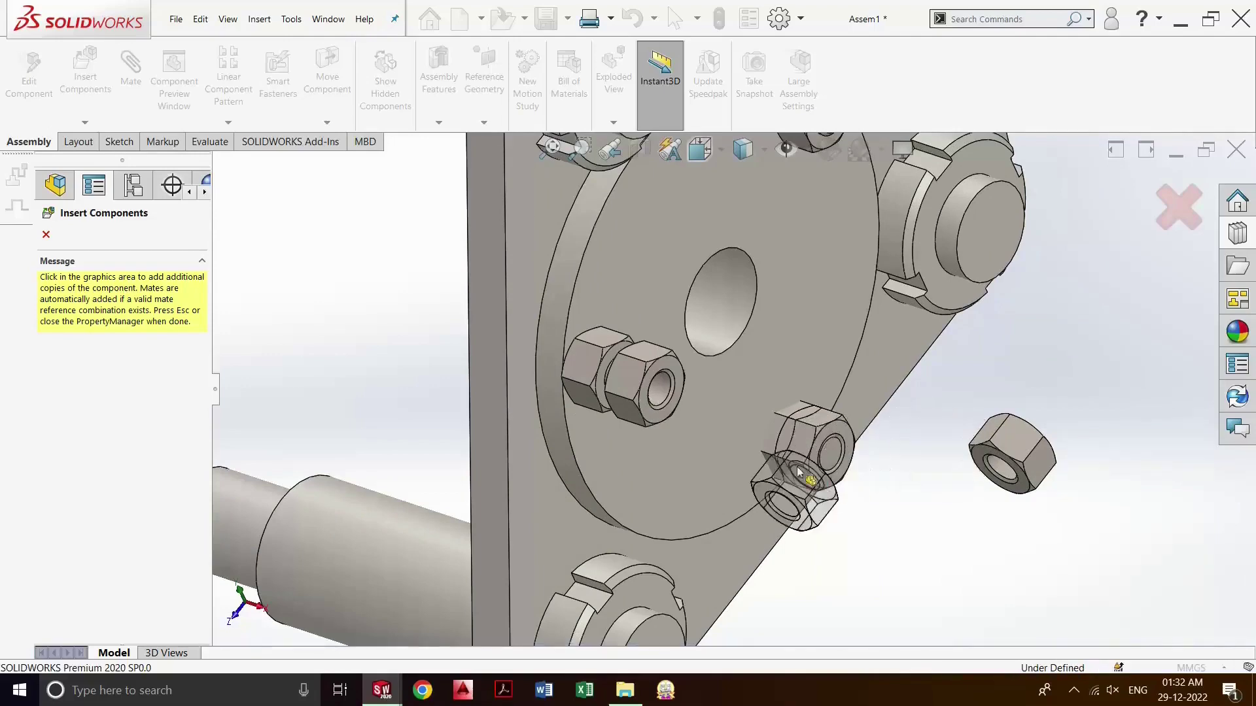
pyautogui.press('Escape')
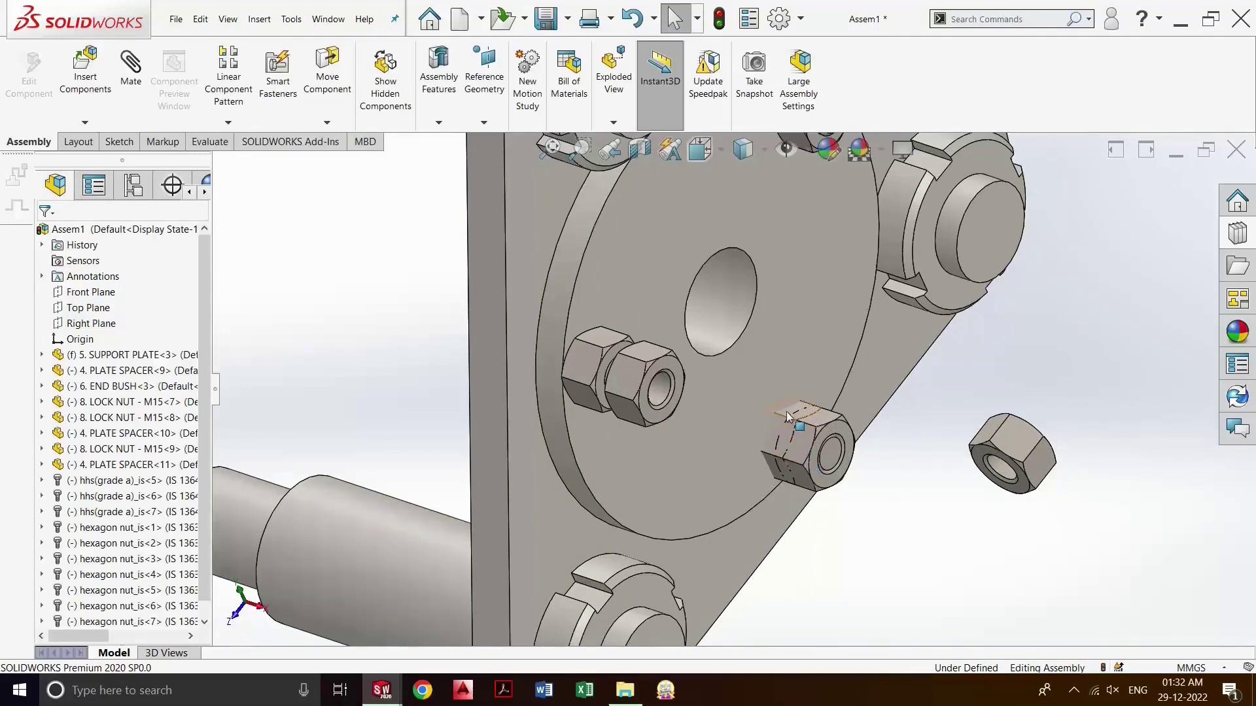
# - Pull the top-right hexagon nut off its bolt
pyautogui.moveTo(780, 422); pyautogui.dragTo(681, 430, button='middle')
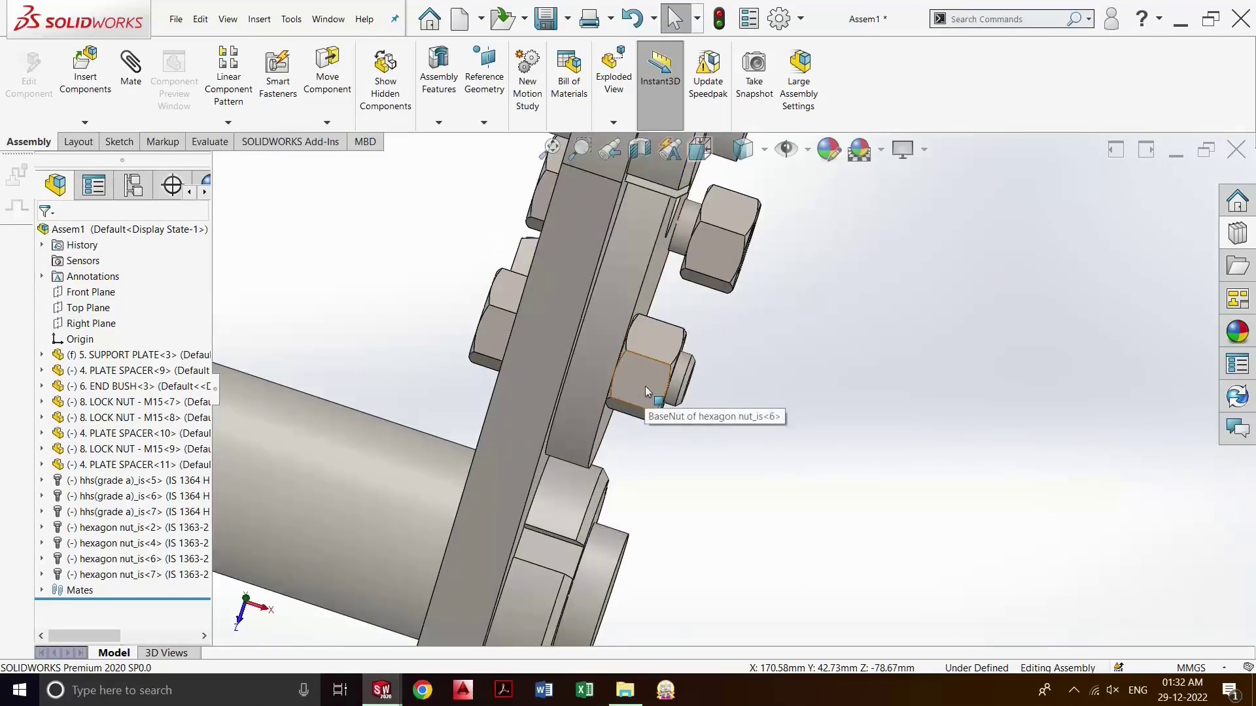
pyautogui.moveTo(713, 234); pyautogui.dragTo(844, 290)
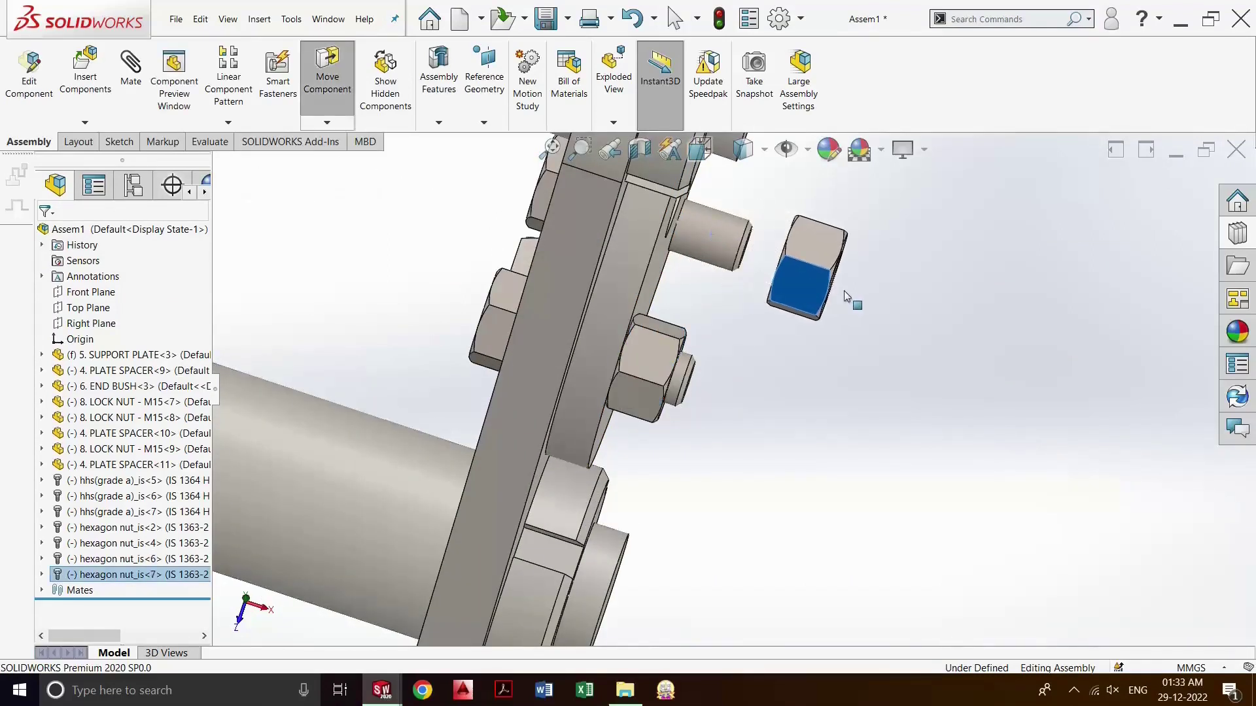
pyautogui.press('Escape')
pyautogui.scroll(3, 772, 446)
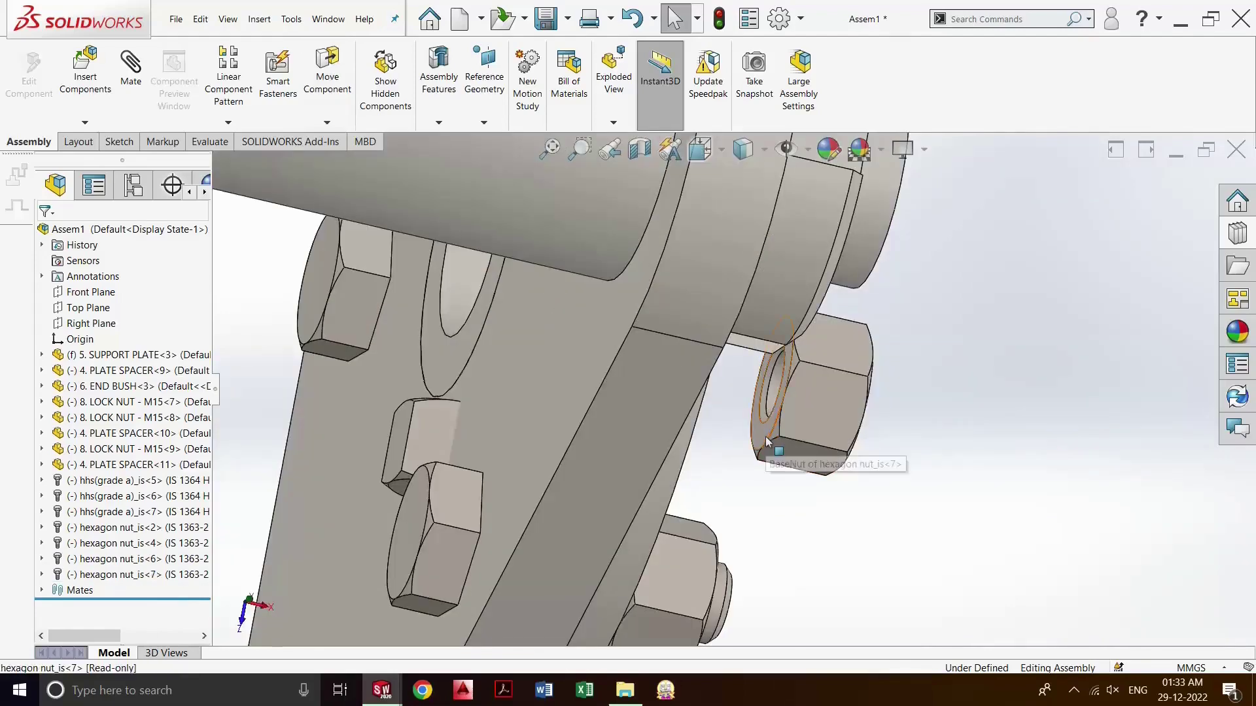
# - Mate the loose nut_is<7> face coincident with the END BUSH face
pyautogui.click(765, 437)
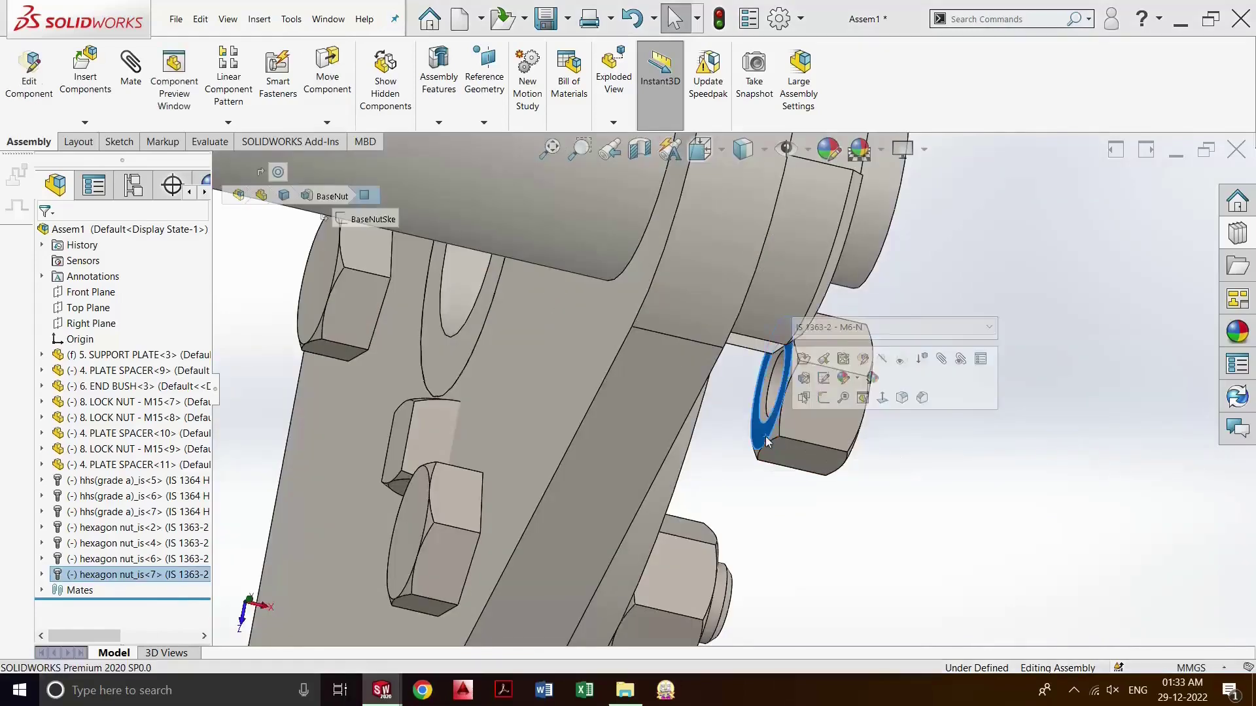
pyautogui.click(131, 72)
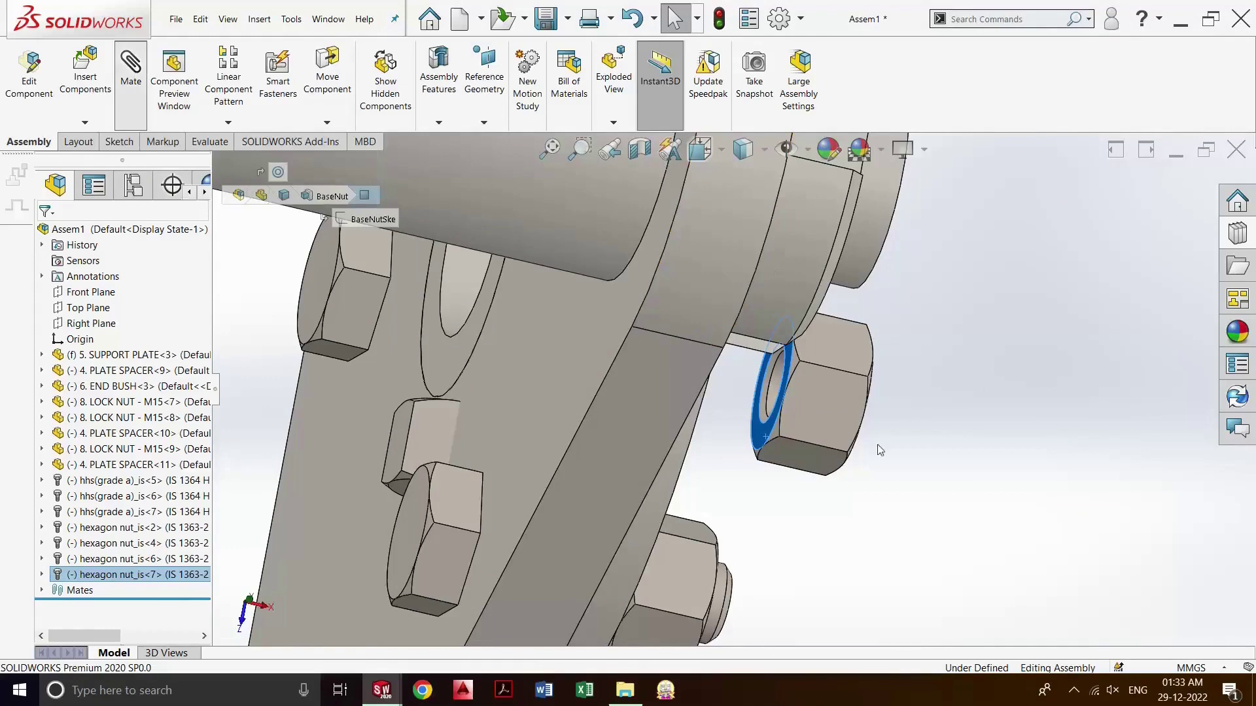
pyautogui.scroll(2, 729, 423)
pyautogui.moveTo(729, 422); pyautogui.dragTo(531, 392)
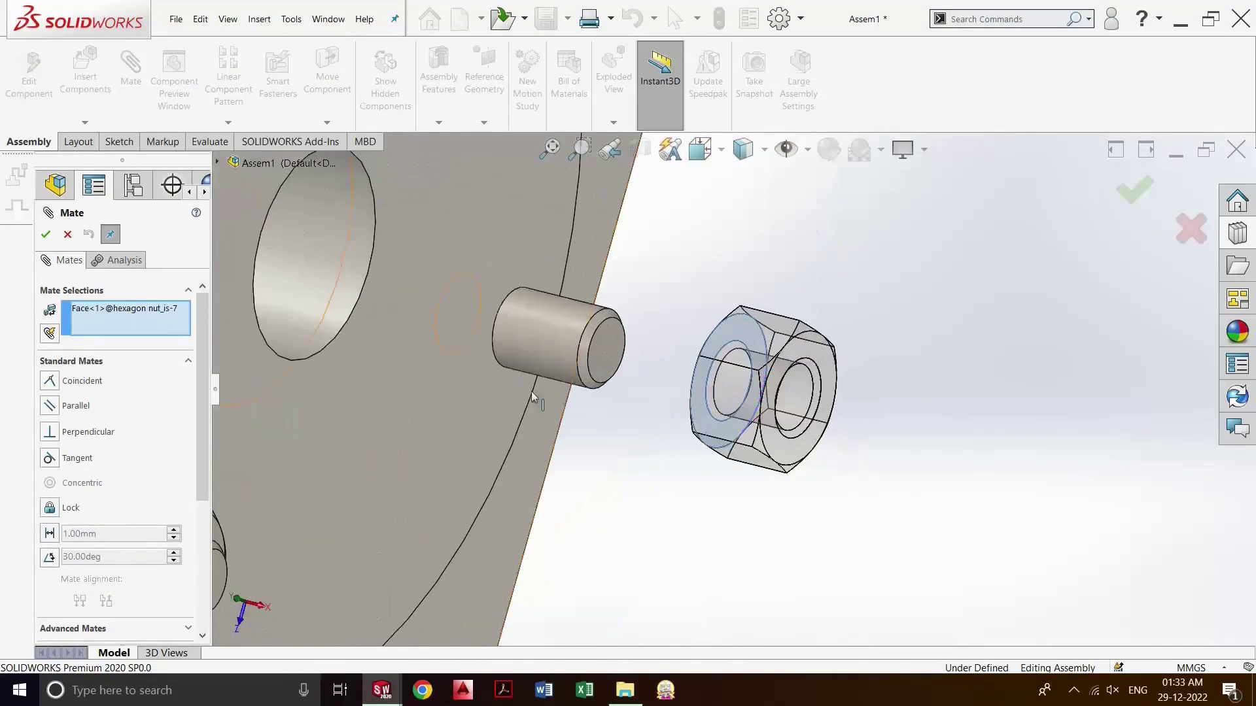
pyautogui.click(499, 383)
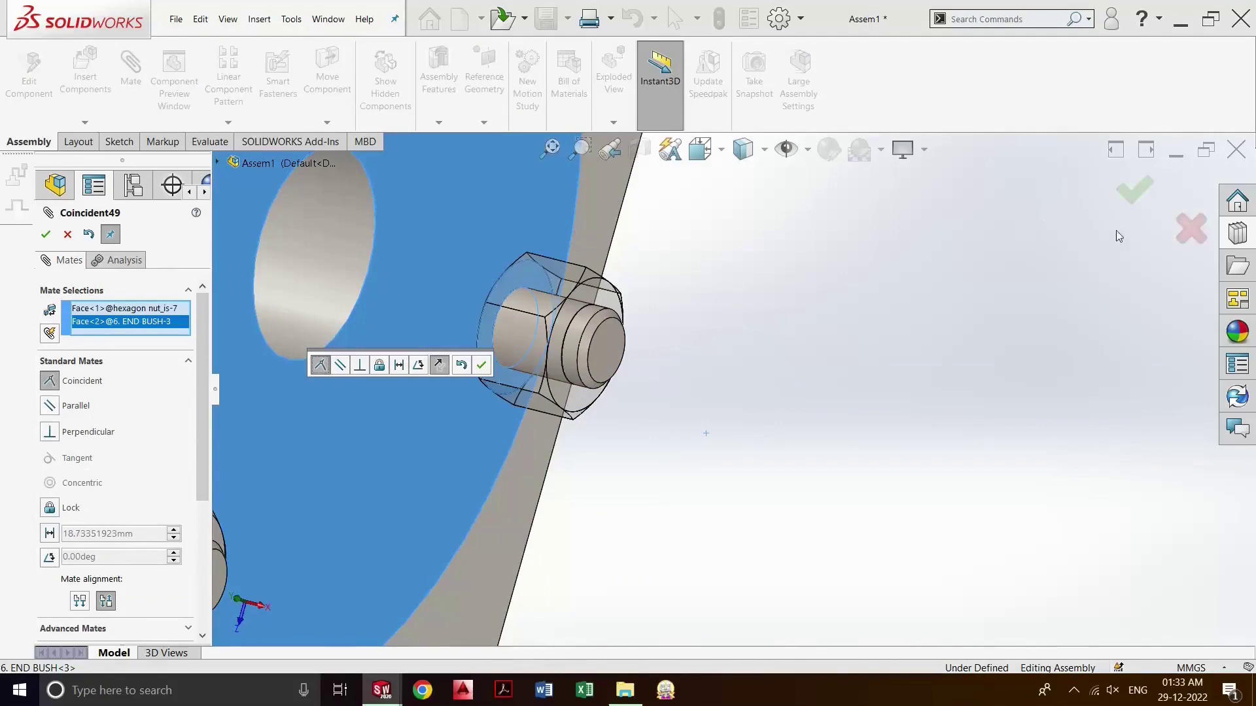
pyautogui.click(1135, 190)
pyautogui.scroll(-2, 646, 474)
pyautogui.scroll(2, 661, 467)
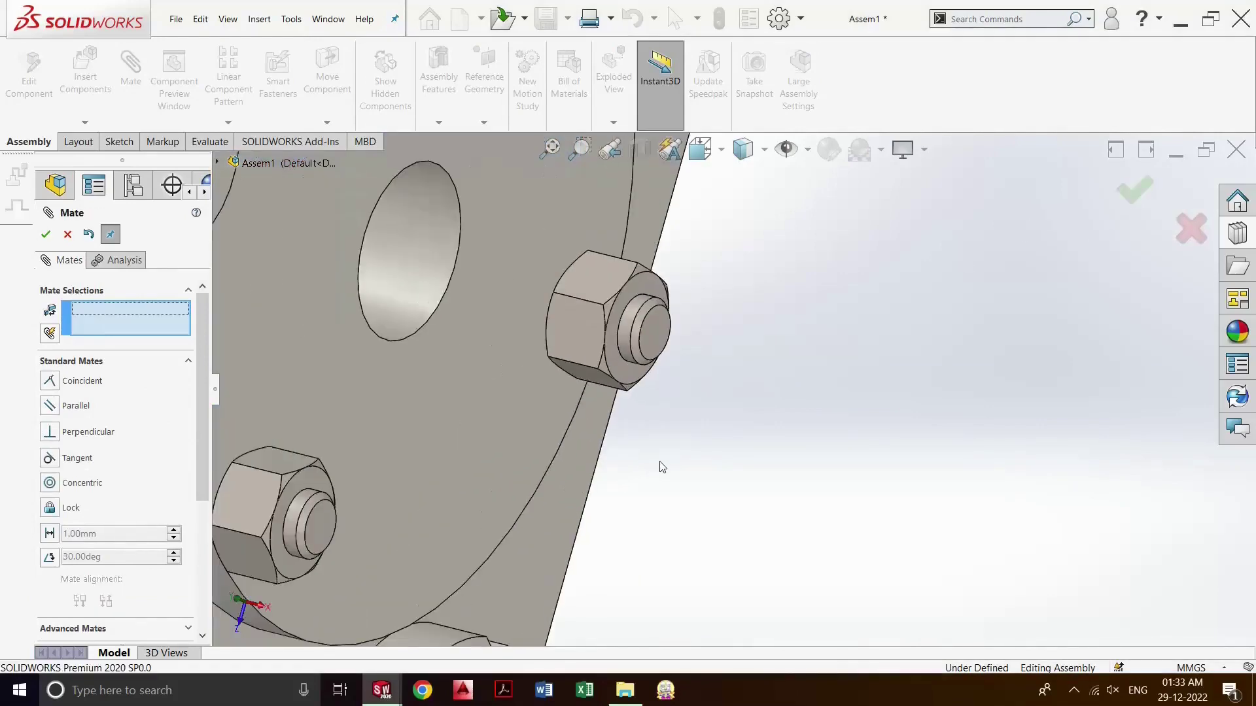
pyautogui.scroll(2, 659, 467)
pyautogui.scroll(2, 682, 471)
pyautogui.moveTo(553, 508)
pyautogui.mouseDown(button='middle')
pyautogui.moveTo(575, 510)
pyautogui.moveTo(628, 393)
pyautogui.mouseUp(button='middle')
pyautogui.scroll(3, 654, 325)
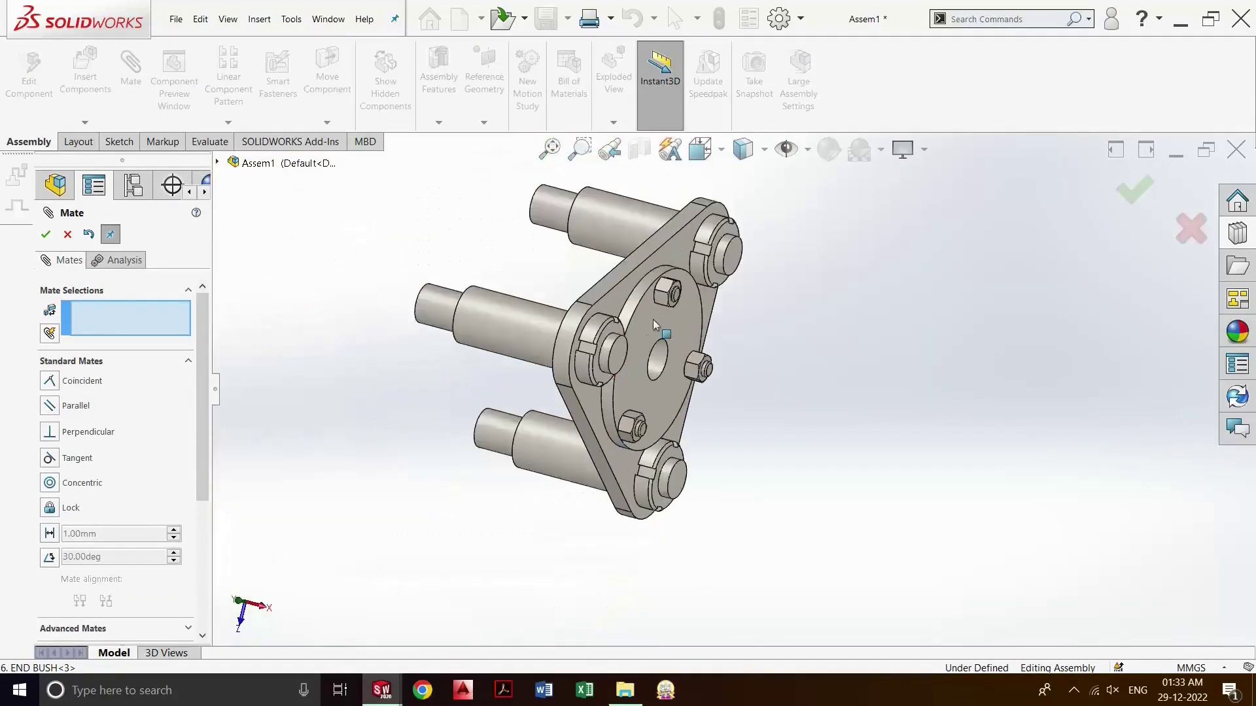
# - Finish the previous mate and close the Mate PropertyManager
pyautogui.moveTo(657, 327)
pyautogui.mouseDown(button='middle')
pyautogui.moveTo(698, 355)
pyautogui.moveTo(695, 327)
pyautogui.mouseUp(button='middle')
pyautogui.scroll(-3, 696, 321)
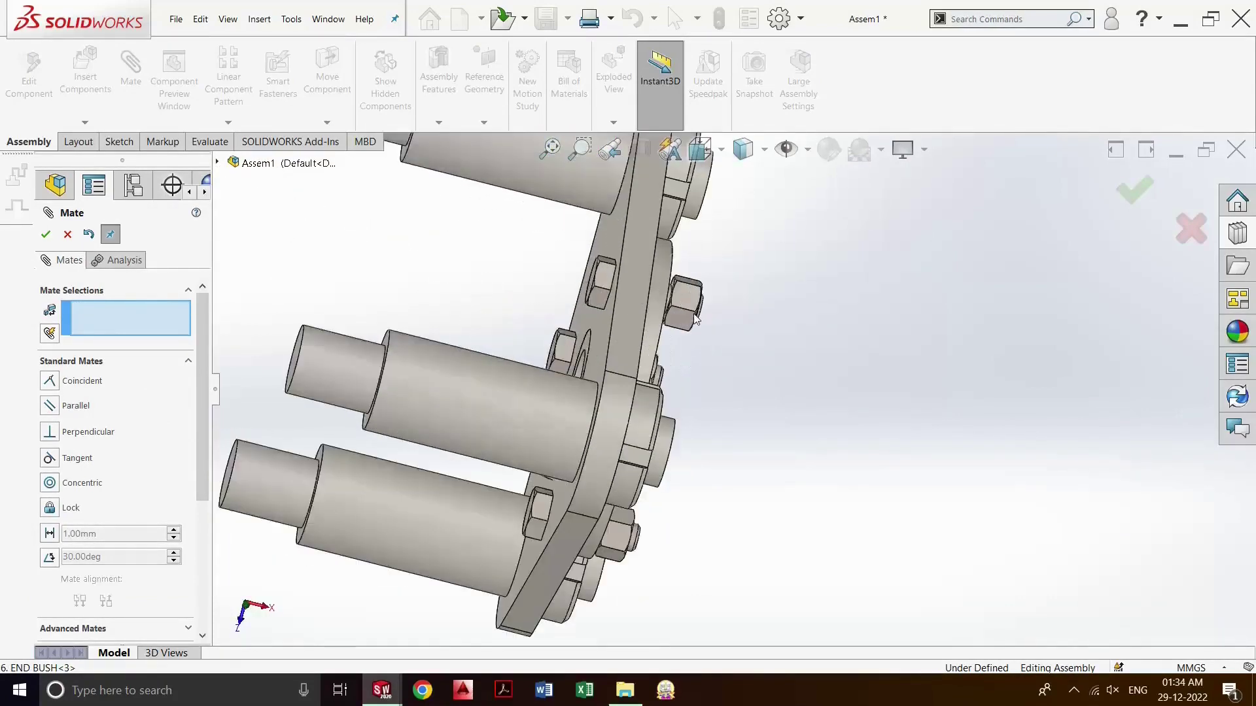
pyautogui.scroll(-3, 696, 319)
pyautogui.scroll(-2, 695, 318)
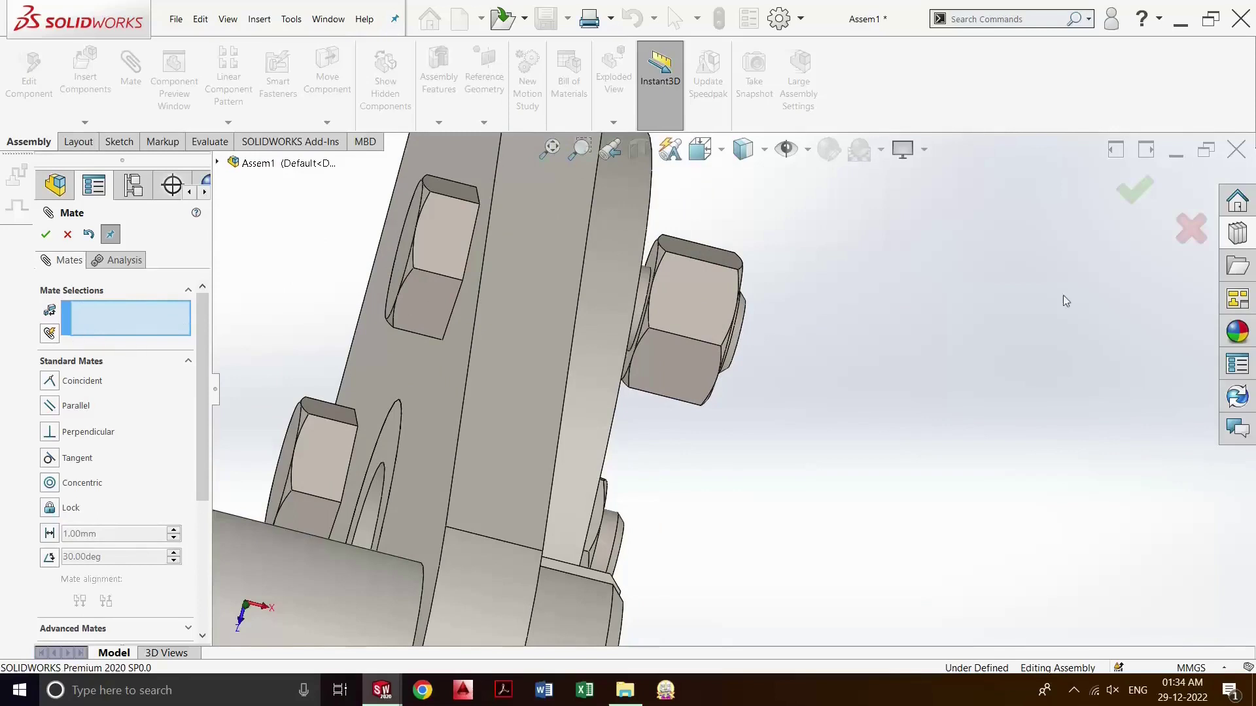
pyautogui.click(1144, 195)
# - Drag hexagon nut_is<4> off its shaft so it sits loose beside the bolt
pyautogui.click(698, 308)
pyautogui.moveTo(732, 321); pyautogui.dragTo(884, 355)
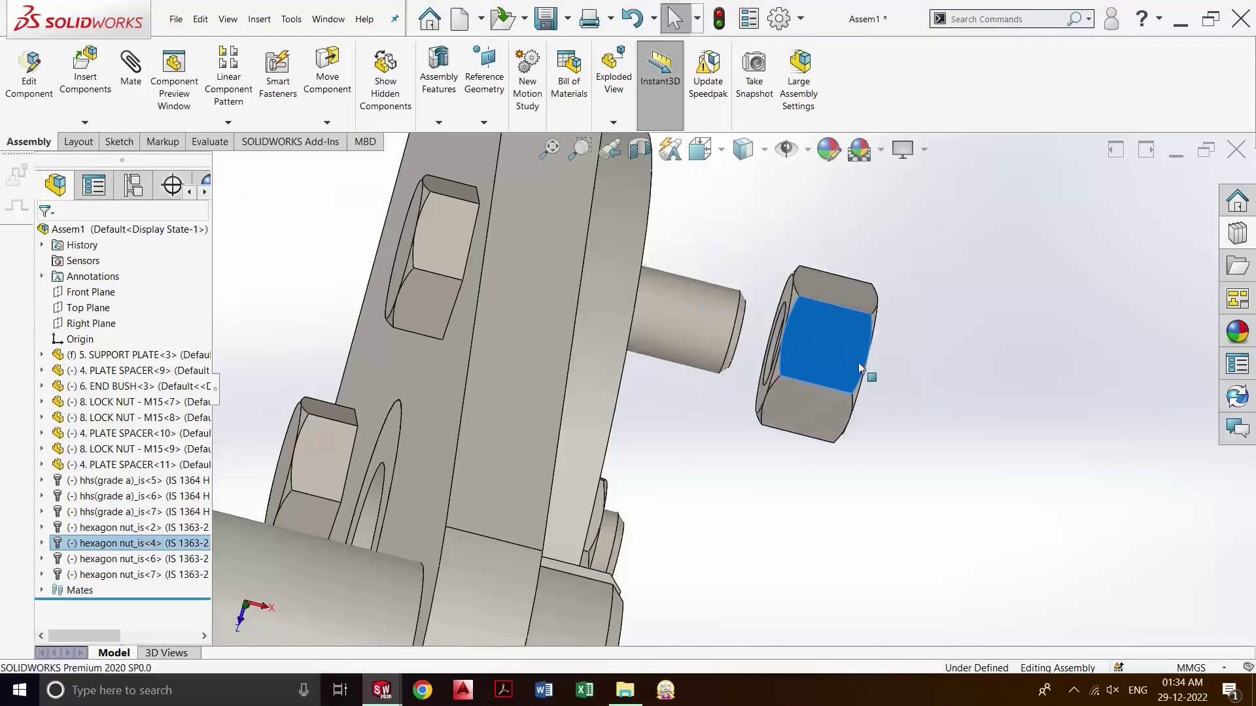
pyautogui.scroll(-2, 885, 355)
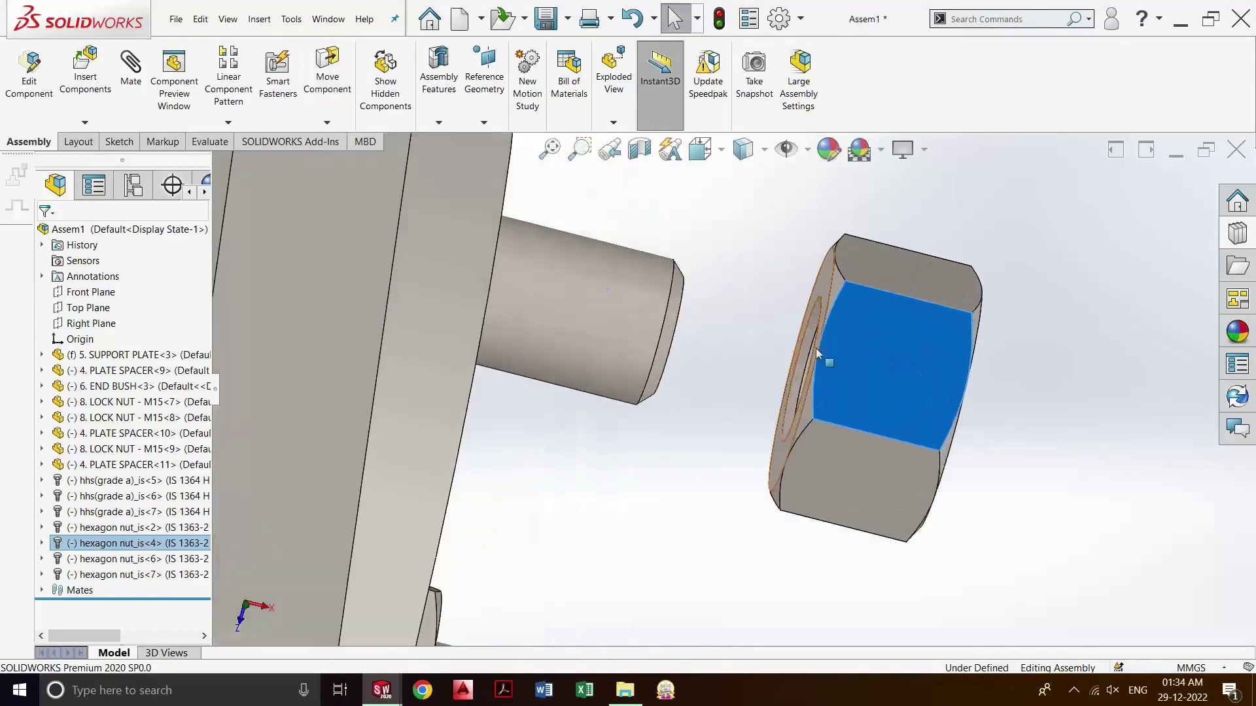
pyautogui.scroll(-3, 829, 364)
pyautogui.scroll(-1, 830, 364)
pyautogui.press('Escape')
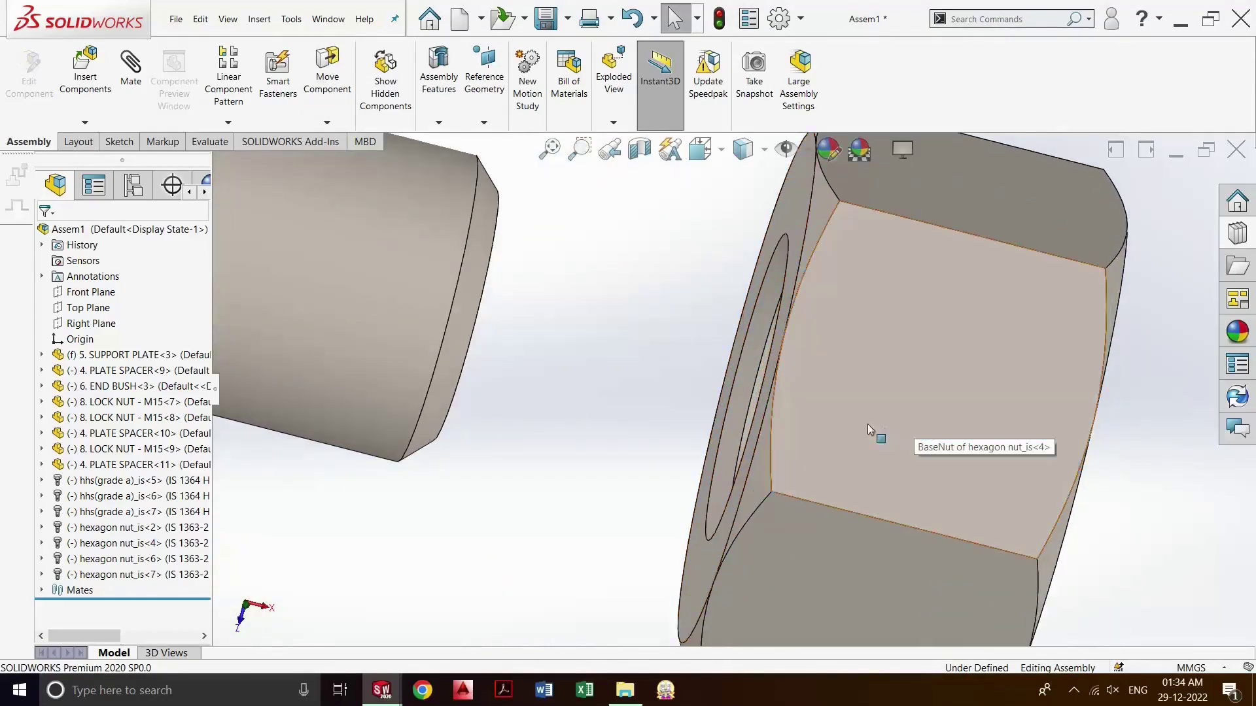
pyautogui.moveTo(803, 452); pyautogui.dragTo(336, 216, button='middle')
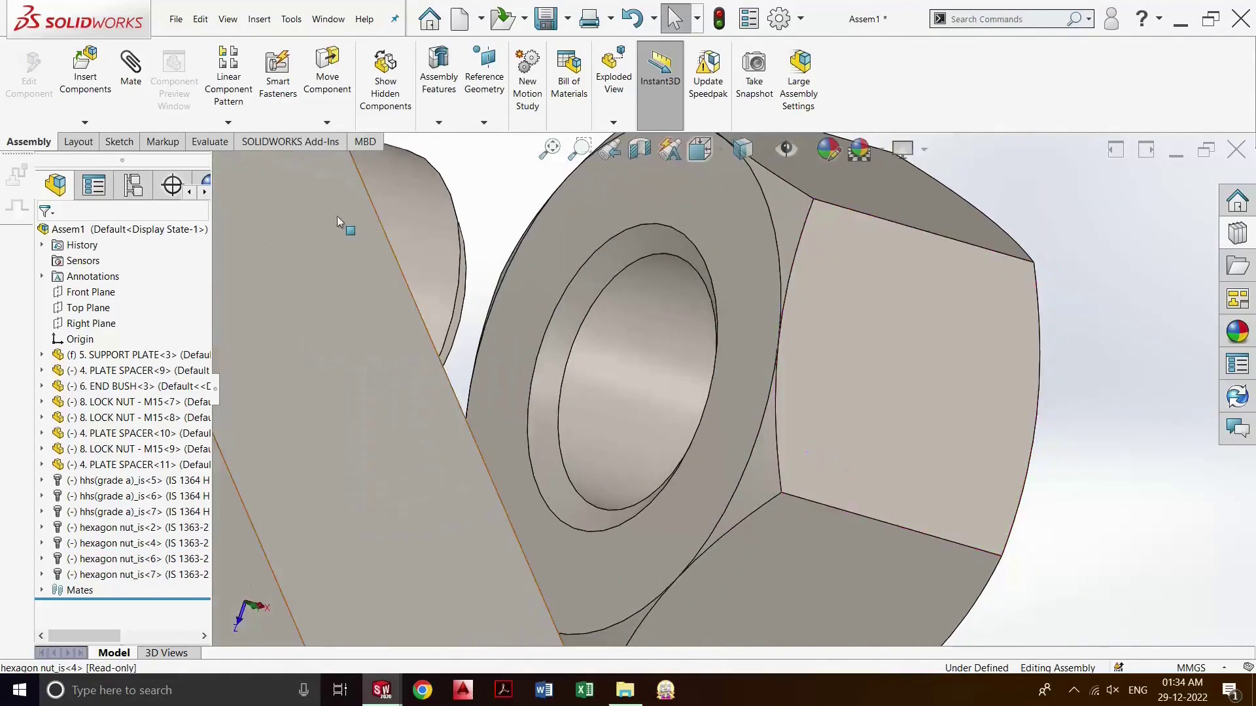
# - Mate hexagon nut_is<4>'s inner face coincident with the 6. END BUSH face
pyautogui.click(147, 87)
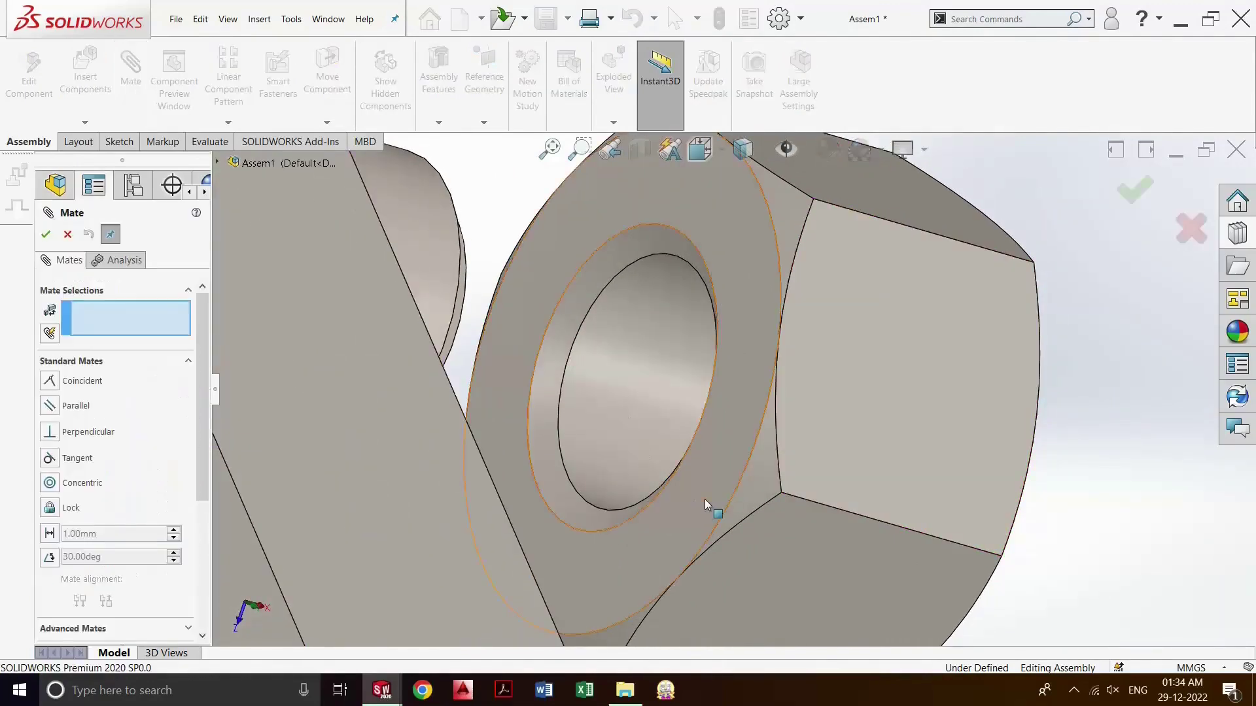
pyautogui.click(705, 499)
pyautogui.moveTo(705, 500); pyautogui.dragTo(525, 455, button='middle')
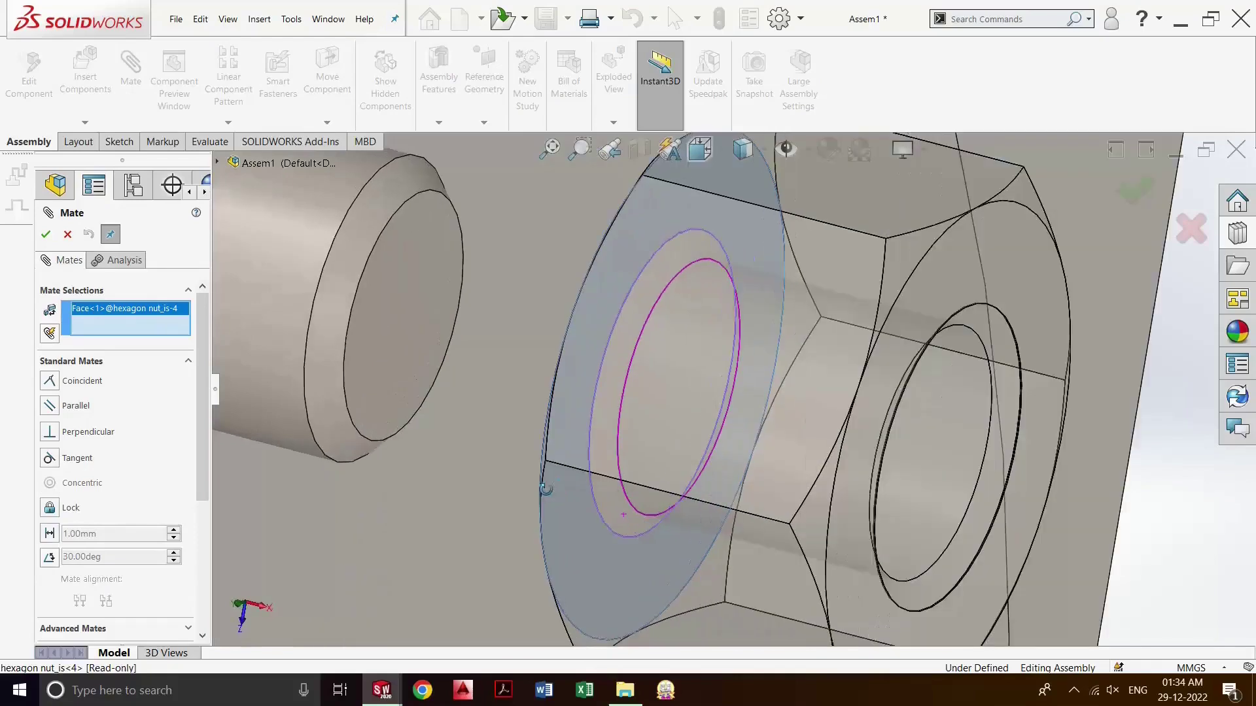
pyautogui.scroll(5, 524, 456)
pyautogui.scroll(2, 563, 450)
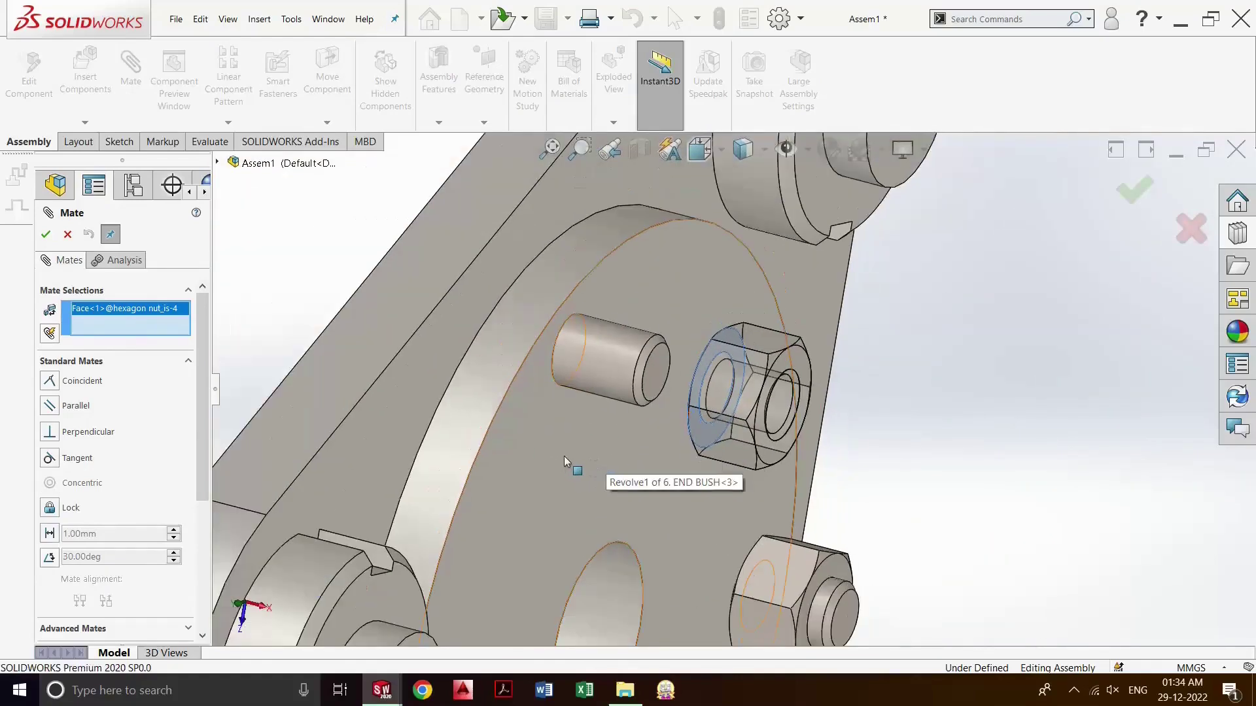
pyautogui.click(586, 462)
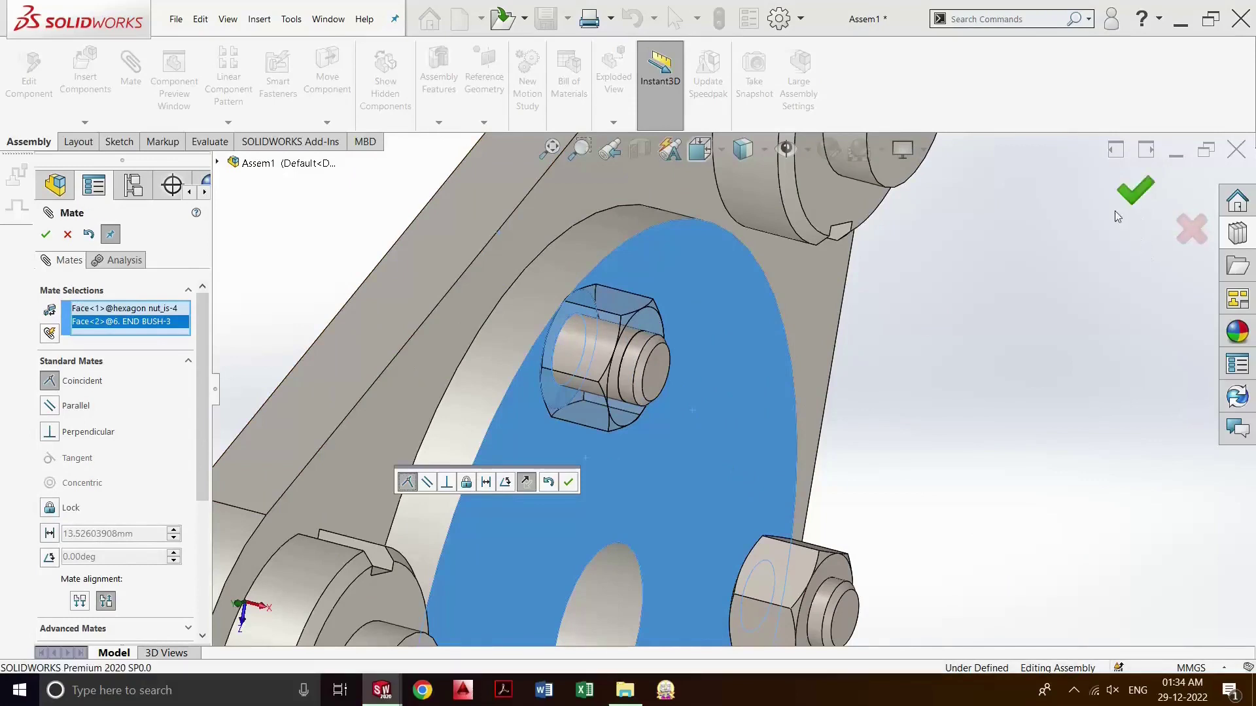
pyautogui.click(1135, 190)
pyautogui.scroll(6, 805, 405)
pyautogui.moveTo(804, 406)
pyautogui.mouseDown(button='middle')
pyautogui.moveTo(712, 477)
pyautogui.moveTo(723, 504)
pyautogui.moveTo(690, 511)
pyautogui.mouseUp(button='middle')
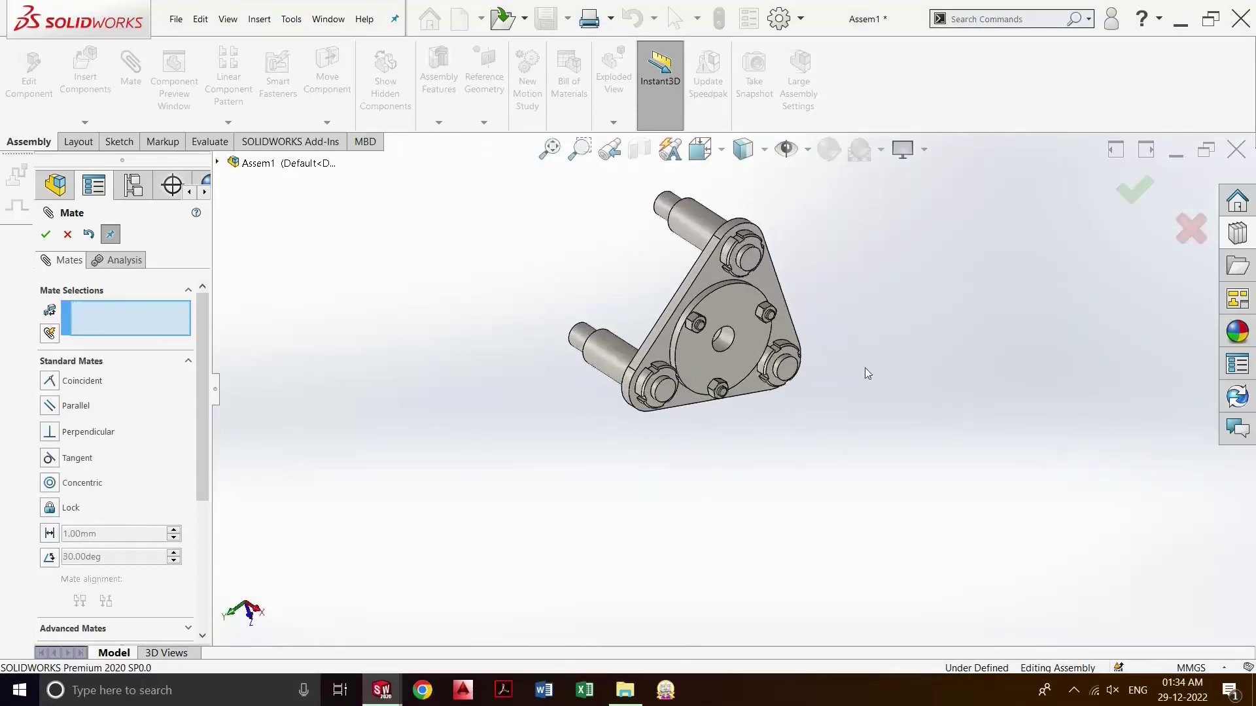
pyautogui.moveTo(865, 369); pyautogui.dragTo(934, 309, button='middle')
# - Close the Mate PropertyManager and view the three shafts edge-on
pyautogui.click(1137, 191)
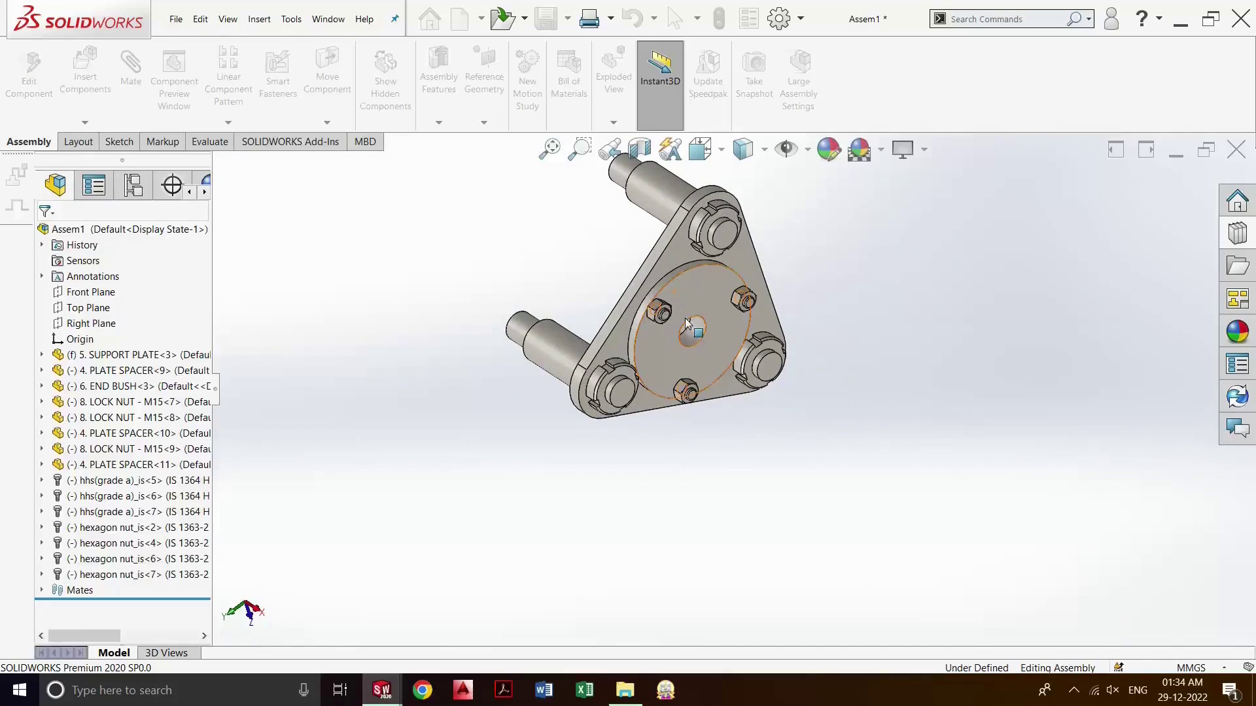
pyautogui.scroll(2, 688, 466)
pyautogui.scroll(2, 697, 459)
pyautogui.moveTo(698, 457); pyautogui.dragTo(763, 507, button='middle')
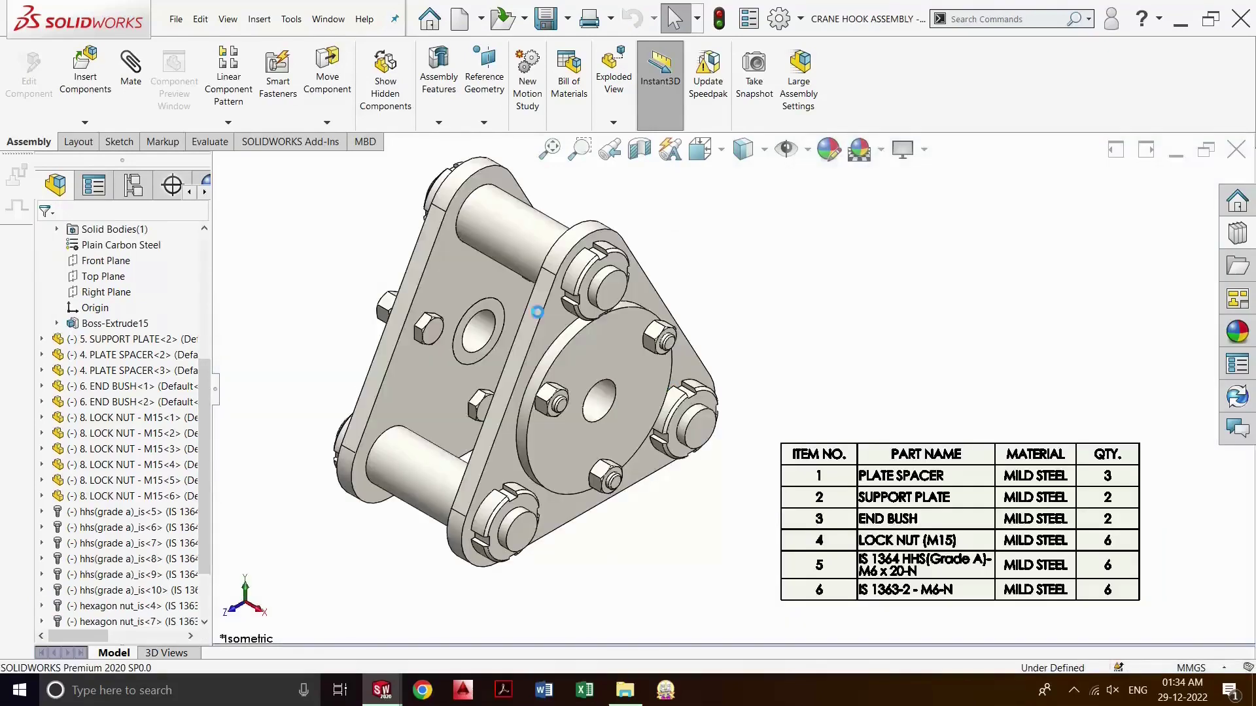
# - Zoom to fit and inspect the finished CRANE HOOK ASSEMBLY, then return to Assem1
pyautogui.press('f')
pyautogui.scroll(-3, 628, 402)
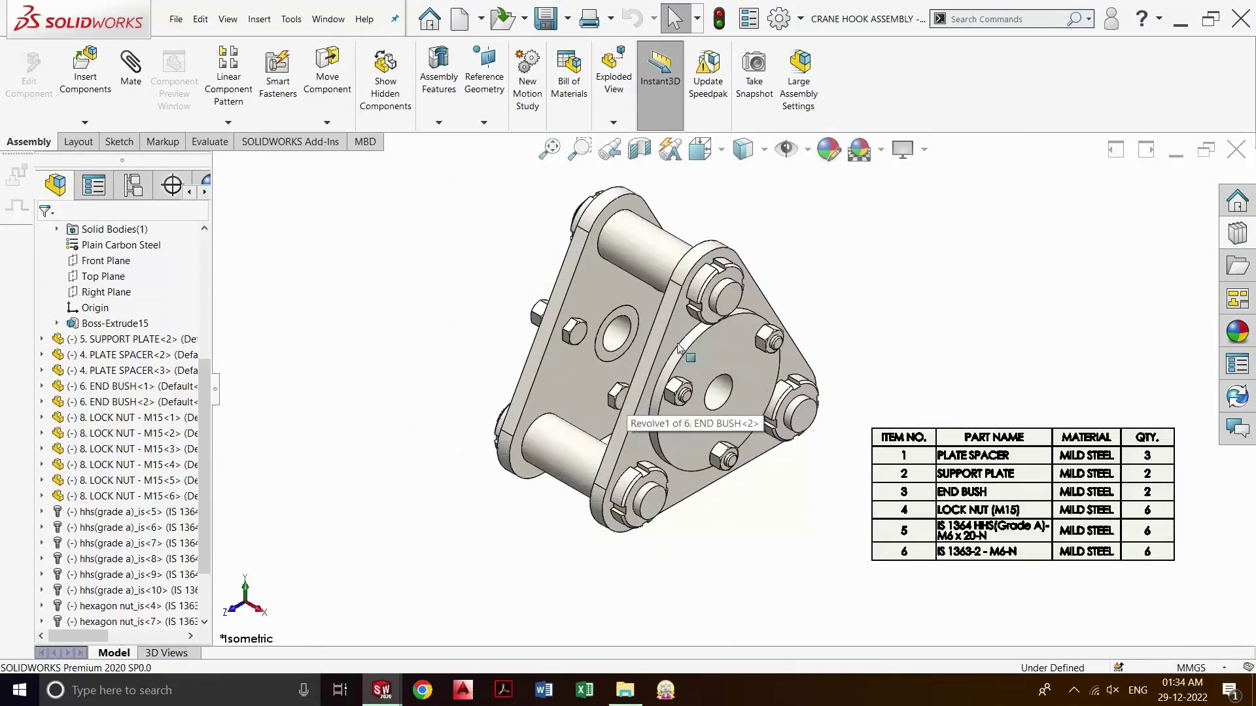
pyautogui.moveTo(579, 476)
pyautogui.mouseDown(button='middle')
pyautogui.moveTo(682, 546)
pyautogui.moveTo(801, 567)
pyautogui.mouseUp(button='middle')
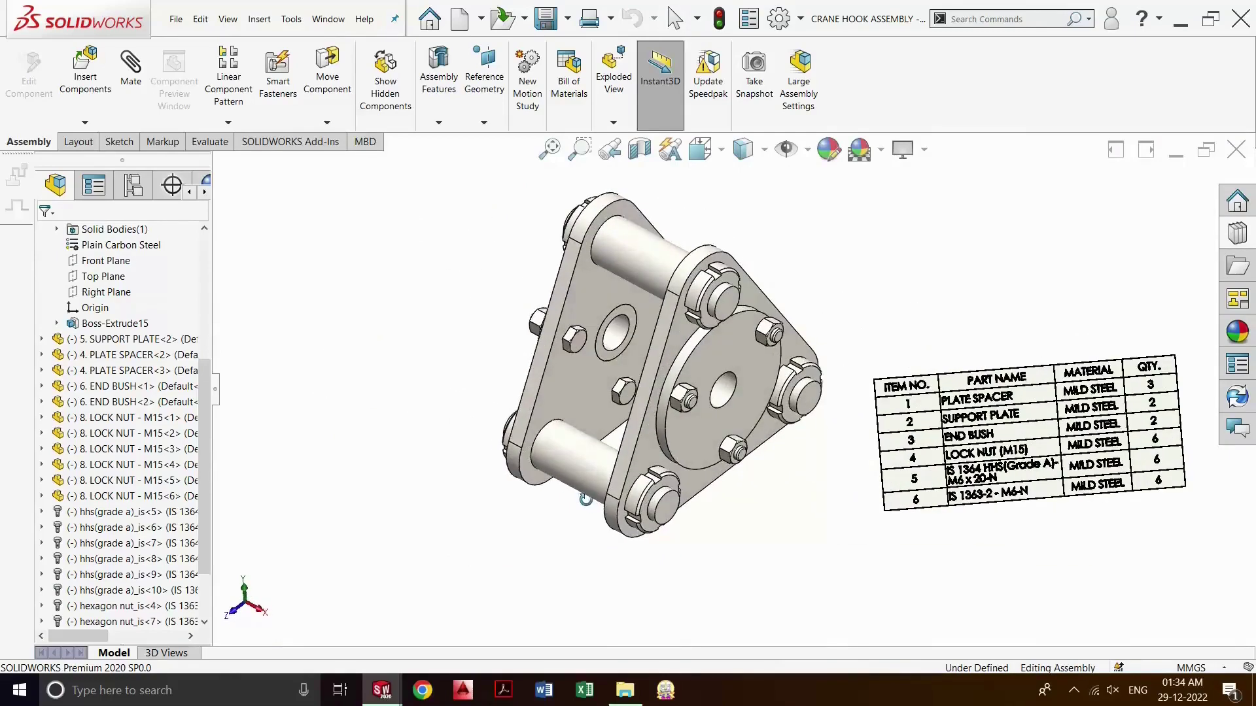
pyautogui.hotkey('ctrl', 'Tab')
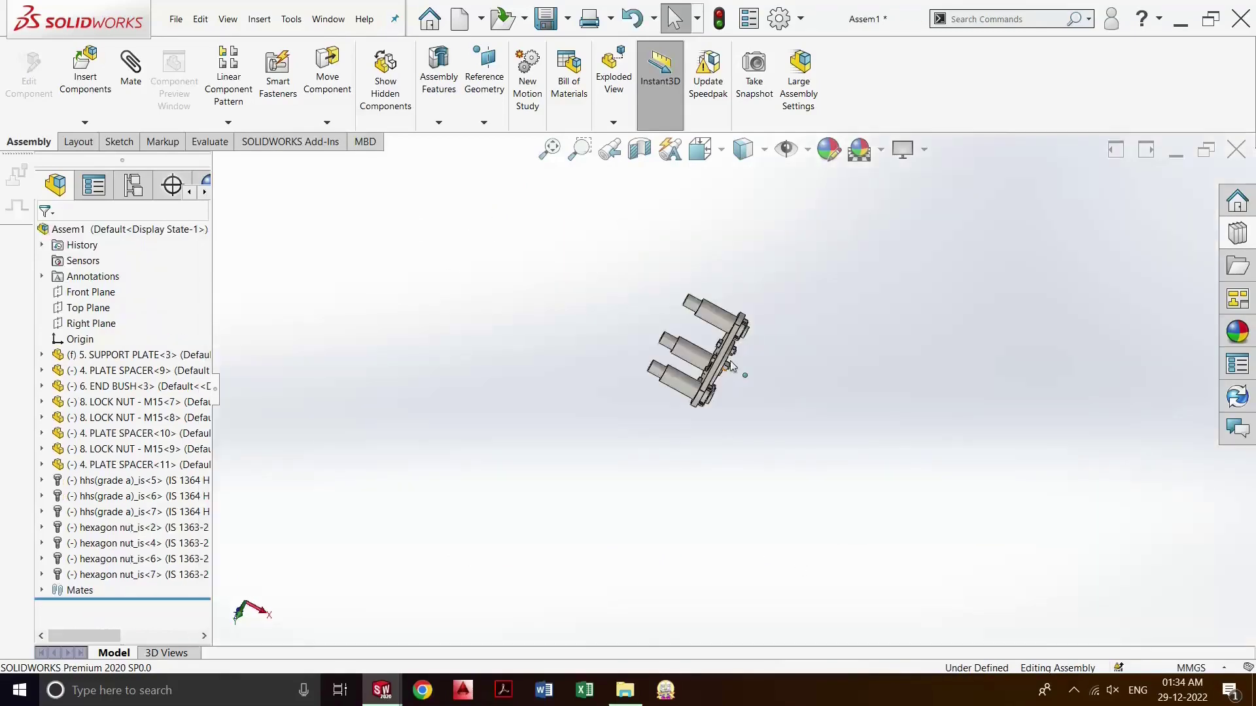
pyautogui.scroll(-2, 731, 367)
pyautogui.scroll(-4, 731, 367)
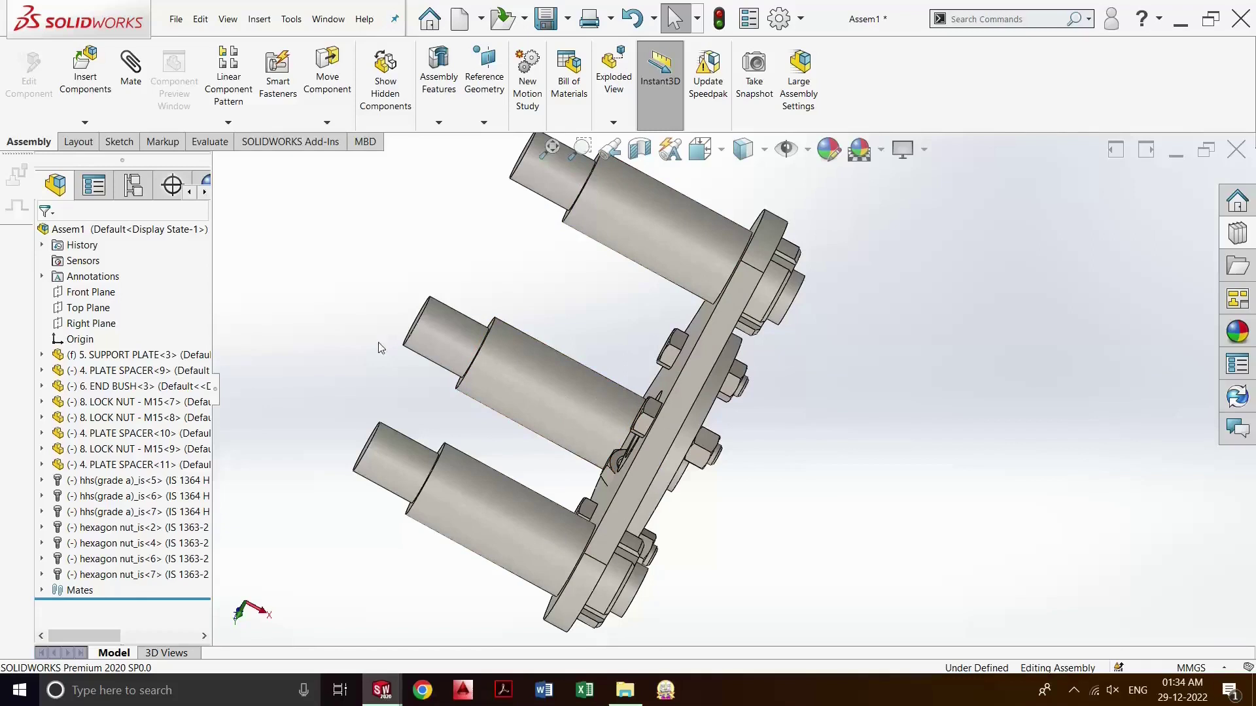
pyautogui.scroll(3, 569, 429)
pyautogui.moveTo(569, 430)
pyautogui.mouseDown(button='middle')
pyautogui.moveTo(739, 449)
pyautogui.moveTo(713, 233)
pyautogui.mouseUp(button='middle')
pyautogui.scroll(-3, 712, 233)
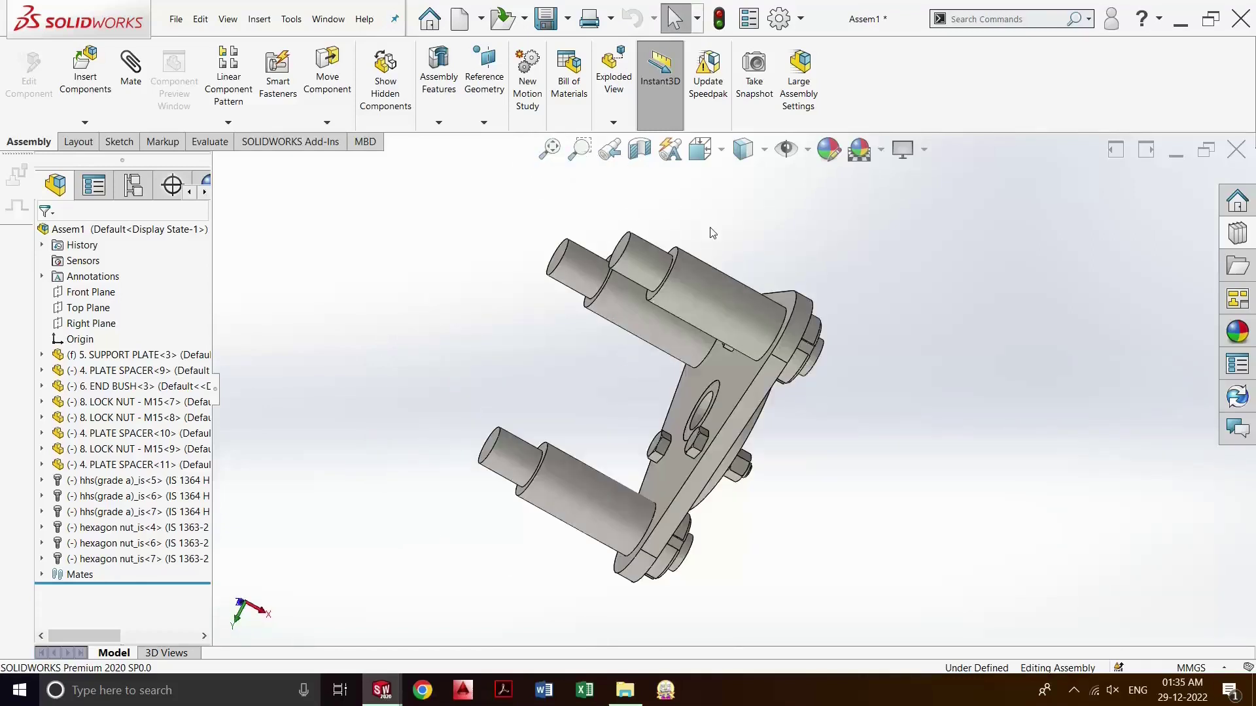
pyautogui.scroll(-2, 662, 244)
pyautogui.scroll(-2, 654, 304)
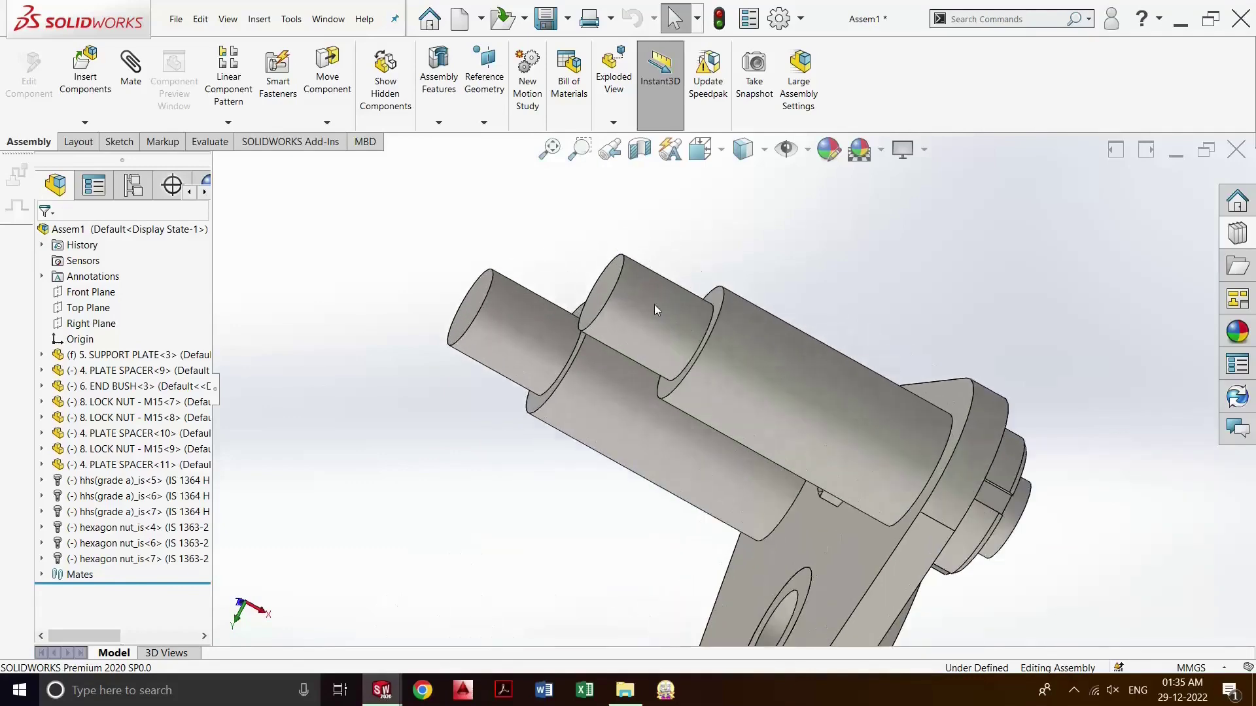
pyautogui.scroll(-2, 589, 307)
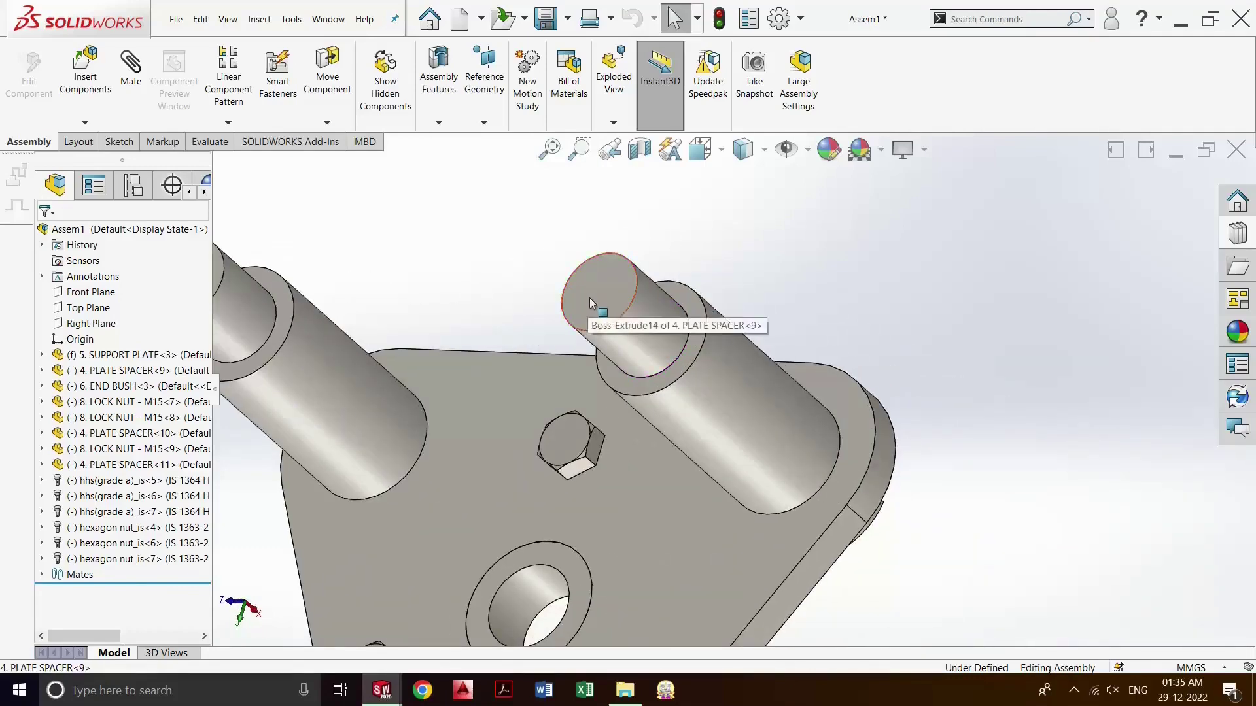
pyautogui.scroll(2, 834, 381)
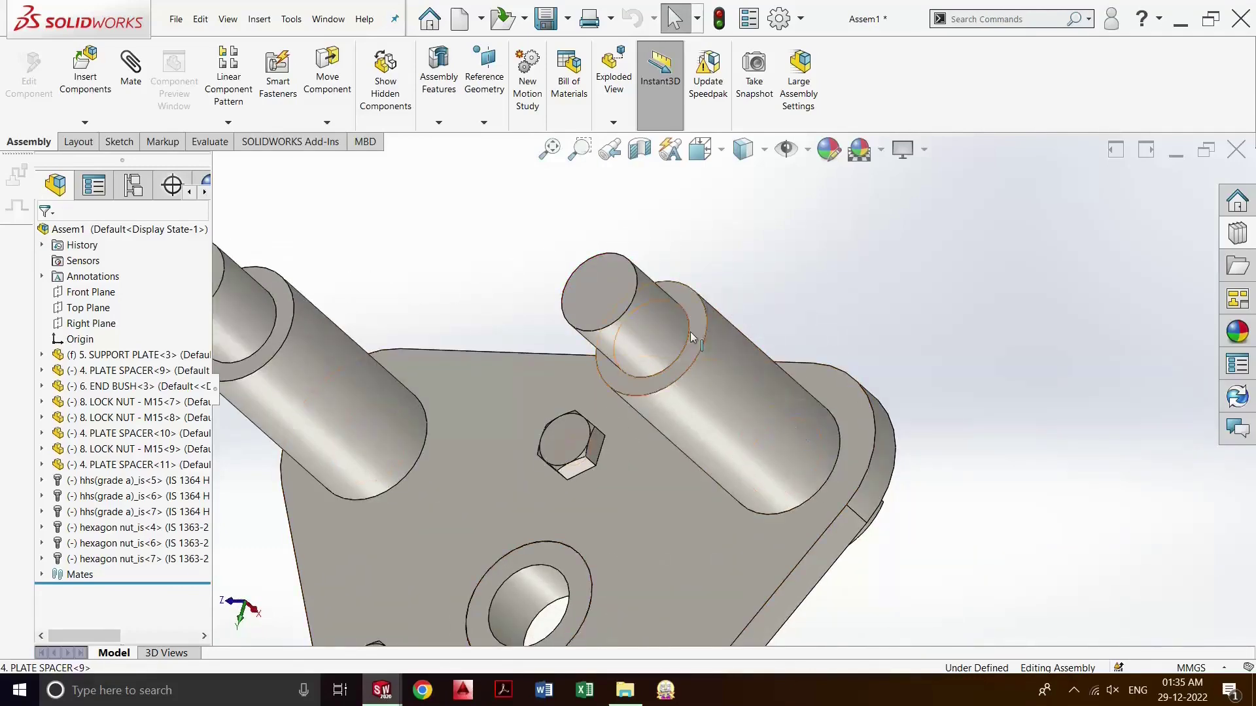
pyautogui.scroll(-1, 744, 352)
pyautogui.scroll(2, 741, 355)
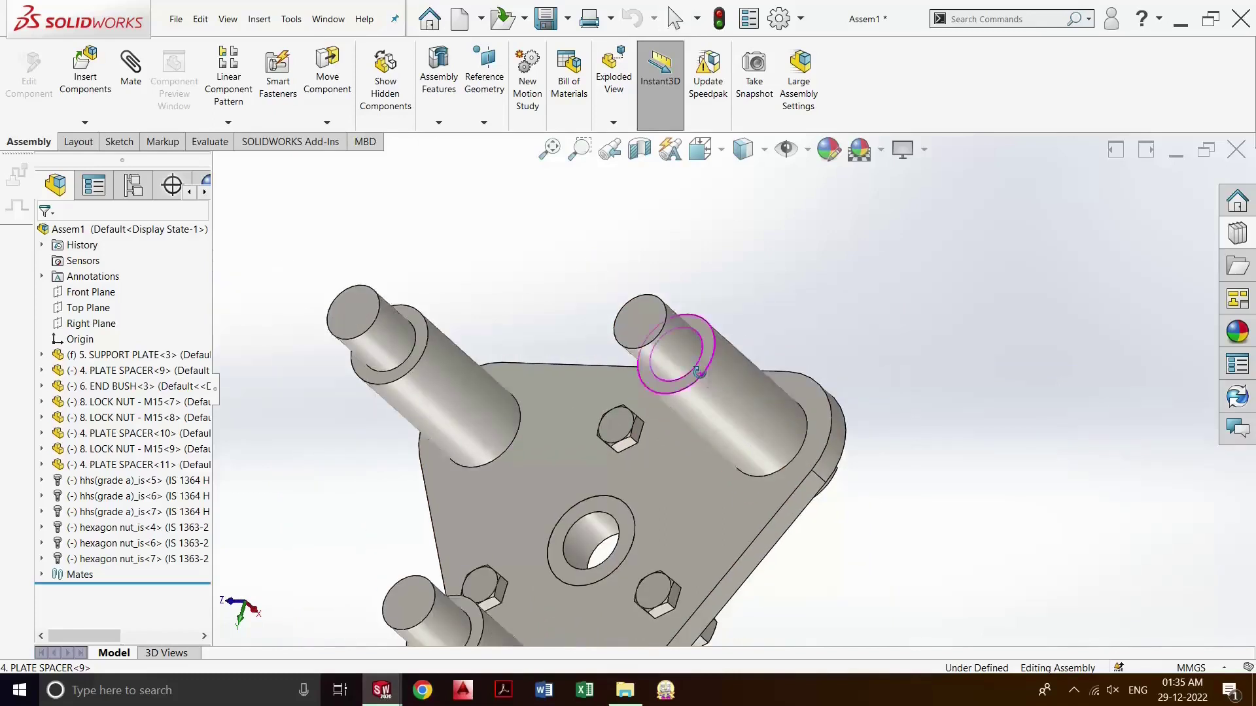
pyautogui.moveTo(746, 367); pyautogui.dragTo(786, 390, button='middle')
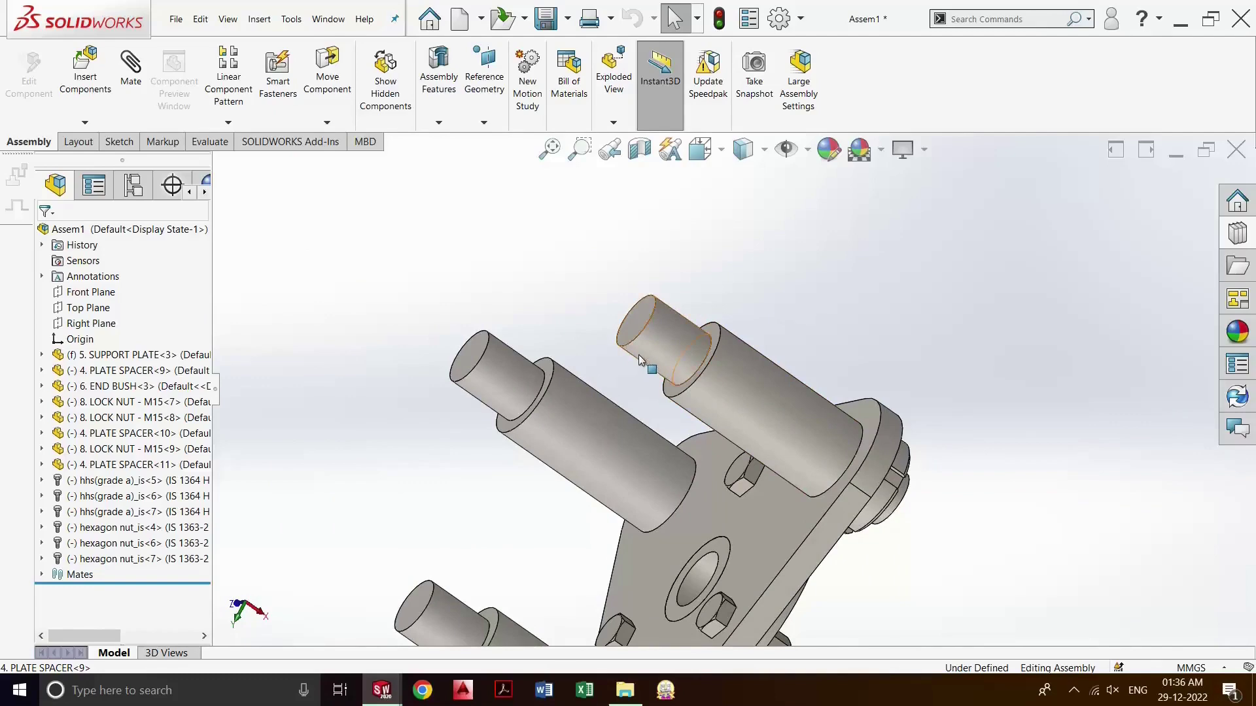
pyautogui.scroll(-3, 638, 360)
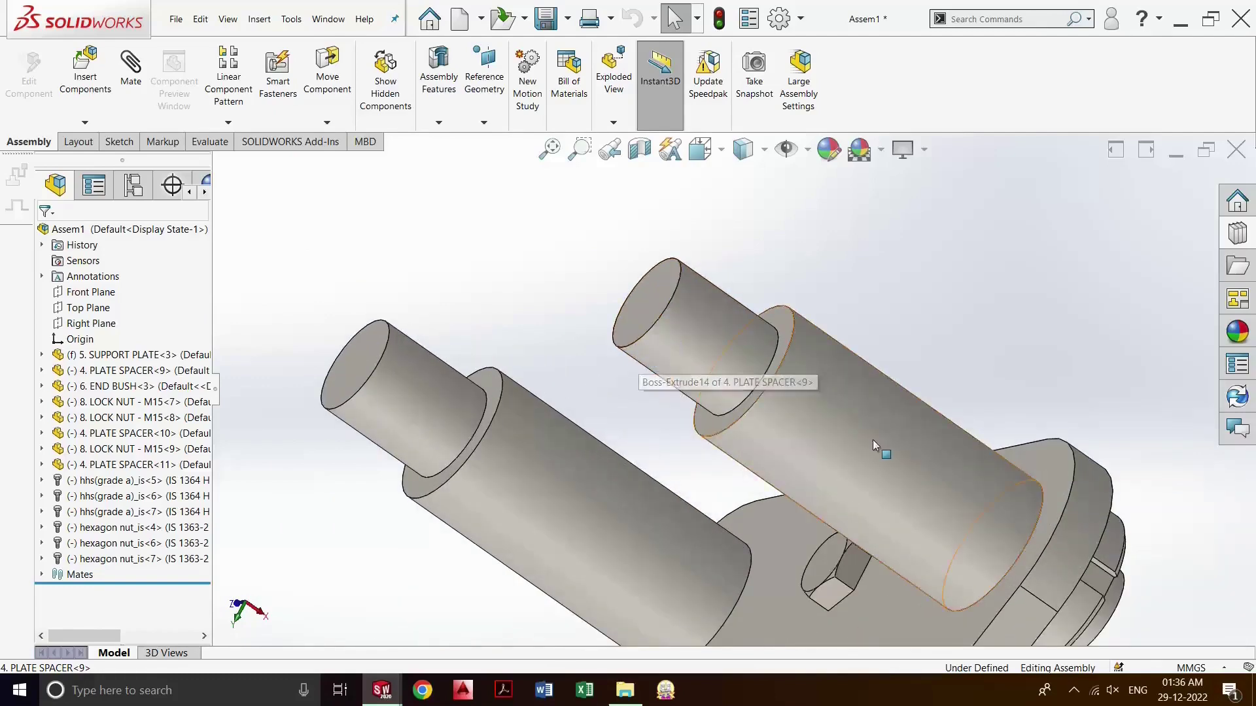
pyautogui.scroll(1, 689, 364)
pyautogui.scroll(2, 688, 364)
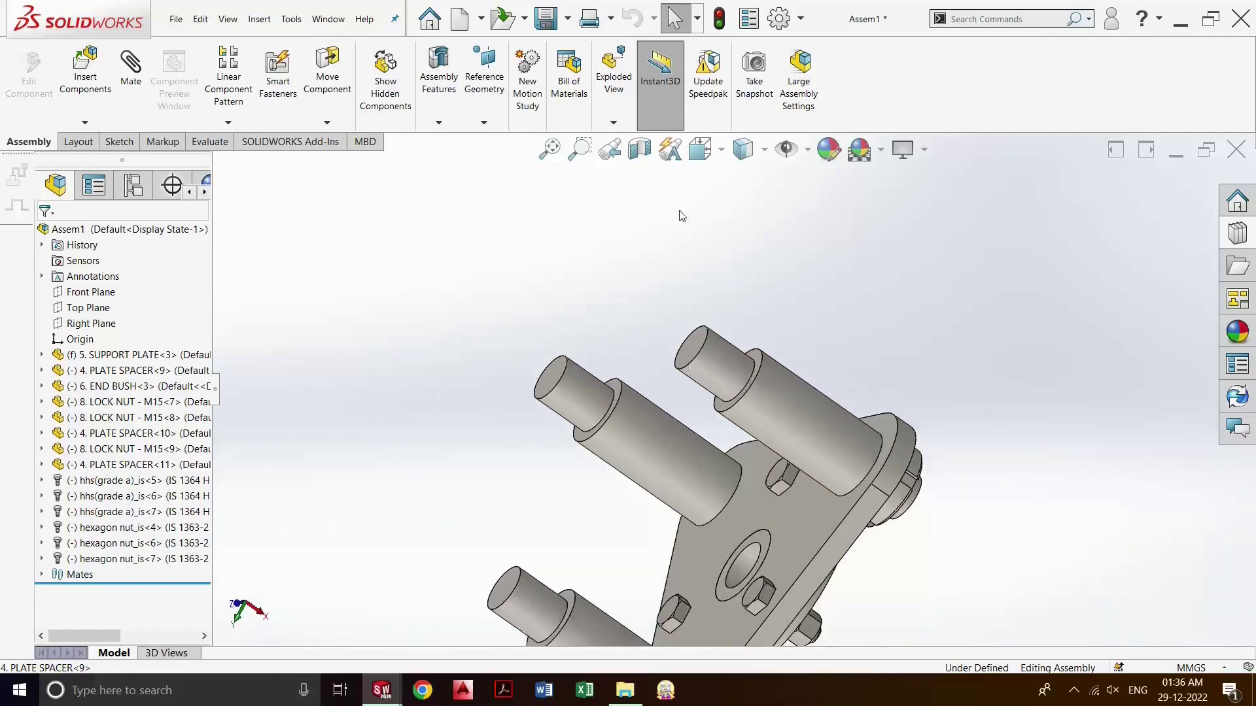
pyautogui.scroll(1, 759, 276)
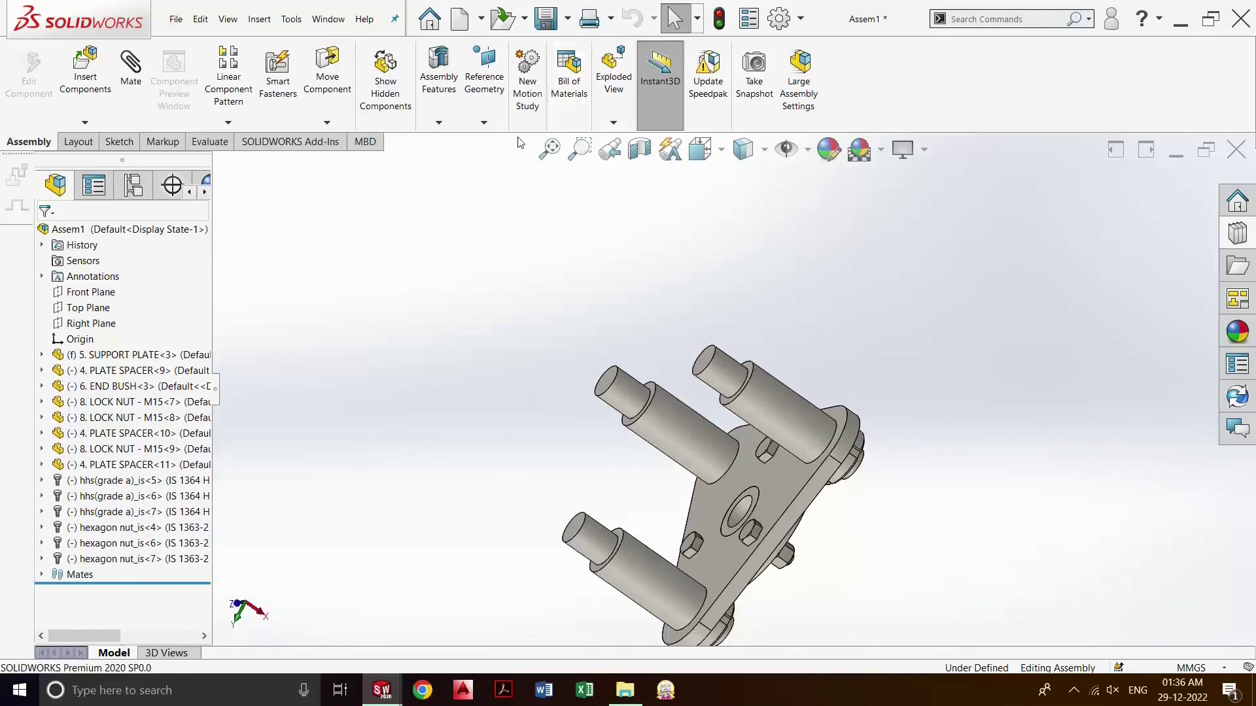
# - Create PLANE1 offset 41 mm from the spacer pin's end face, flipped toward the plate
pyautogui.click(484, 123)
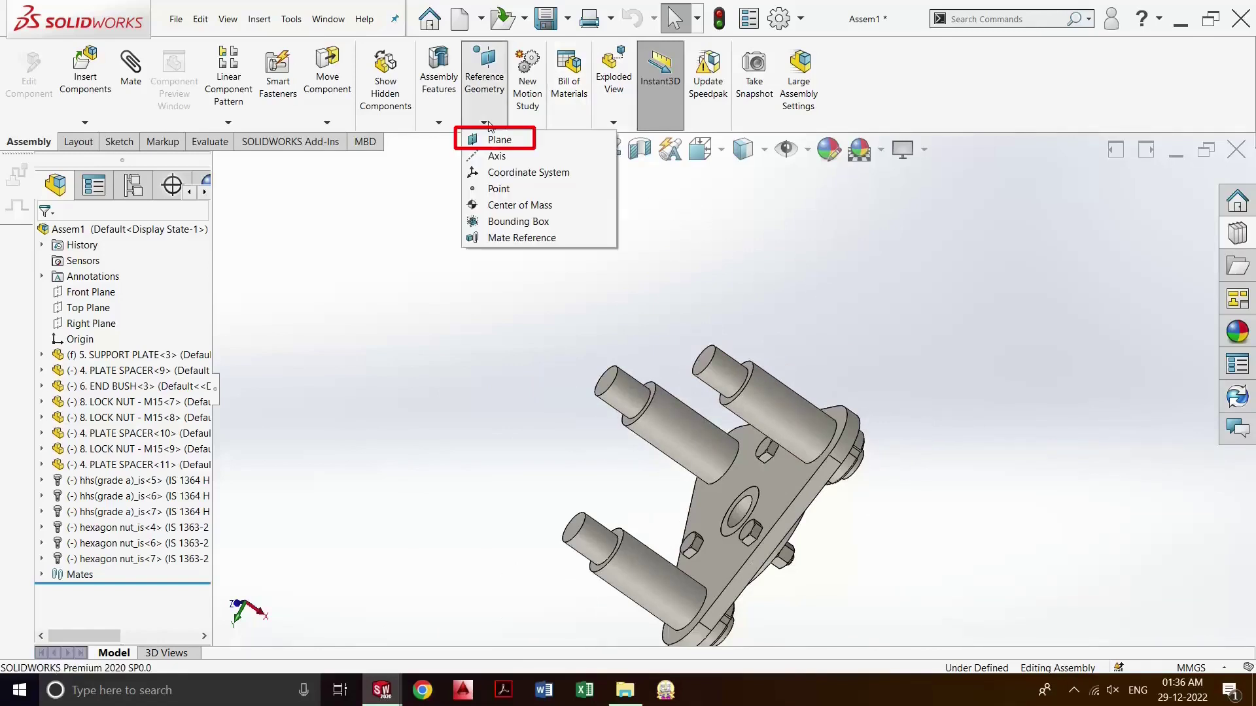
pyautogui.click(516, 143)
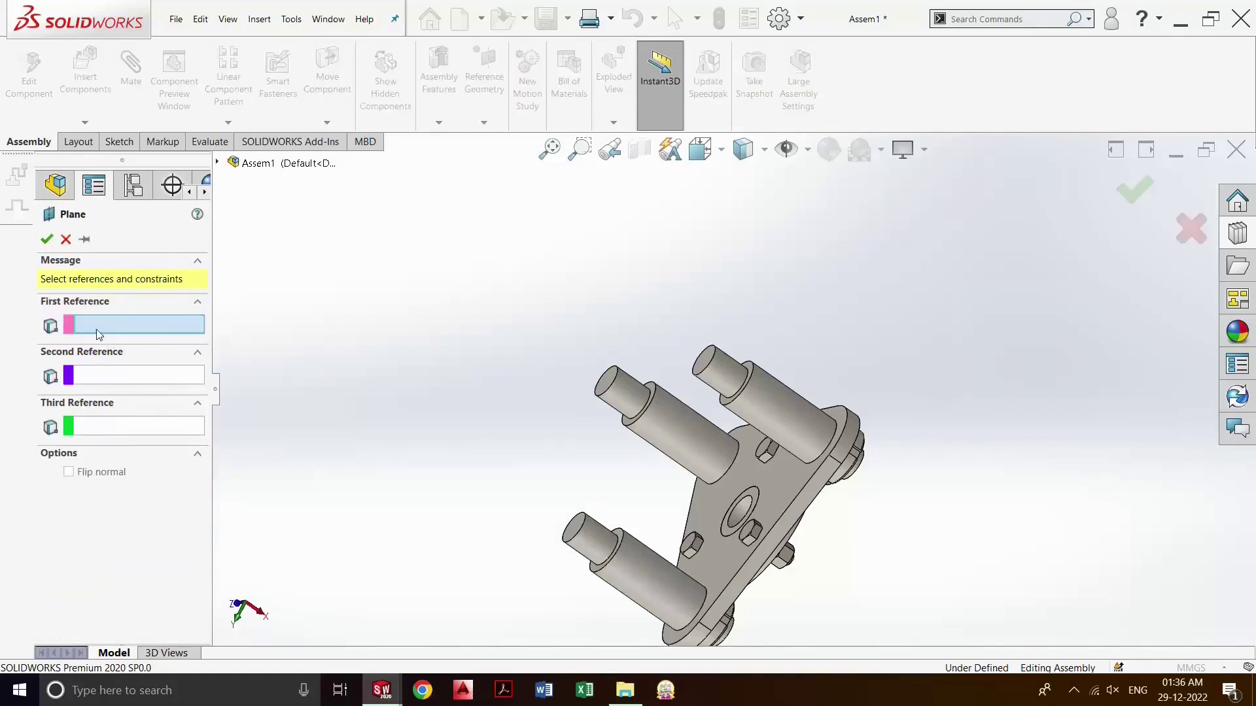
pyautogui.scroll(-3, 723, 376)
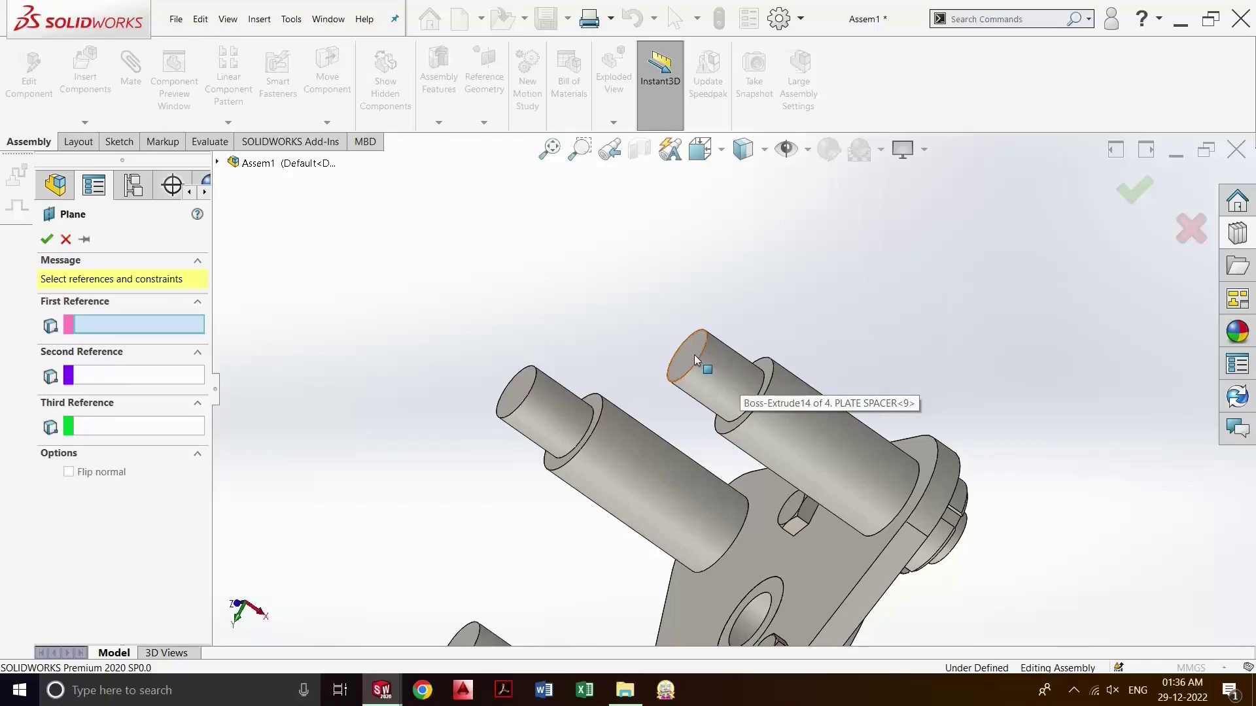
pyautogui.scroll(3, 690, 360)
pyautogui.scroll(-5, 719, 386)
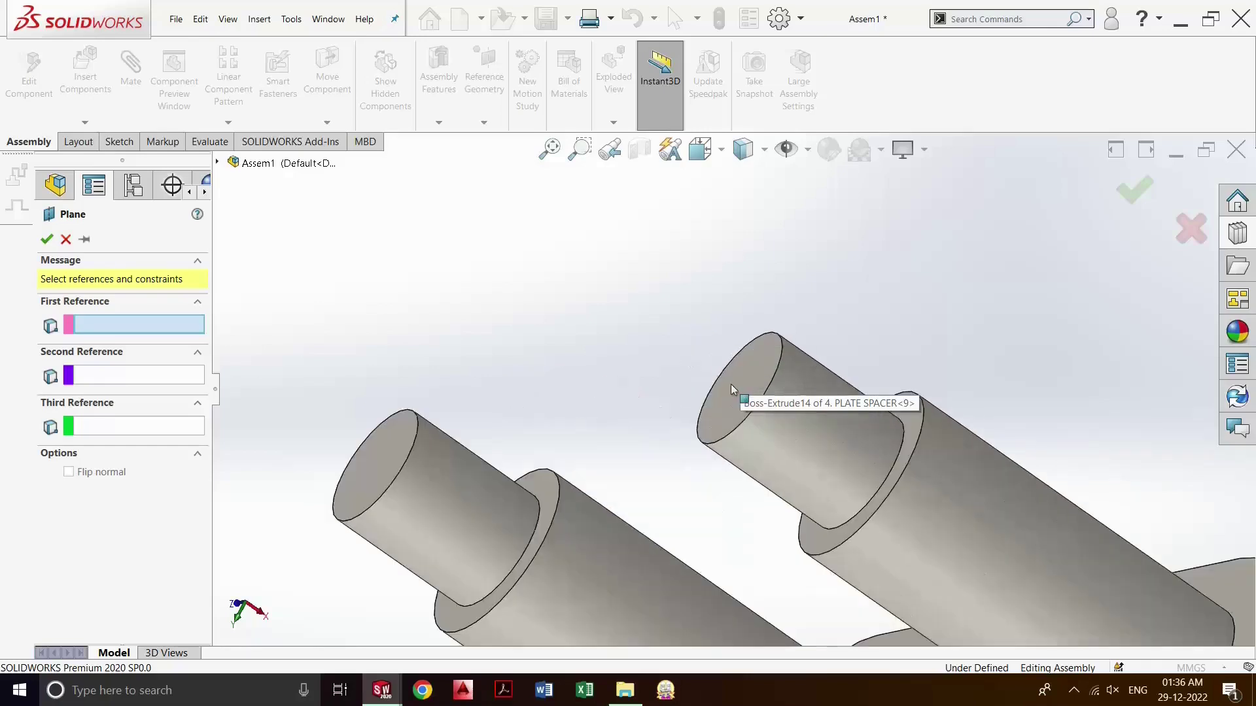
pyautogui.click(749, 386)
pyautogui.write('4')
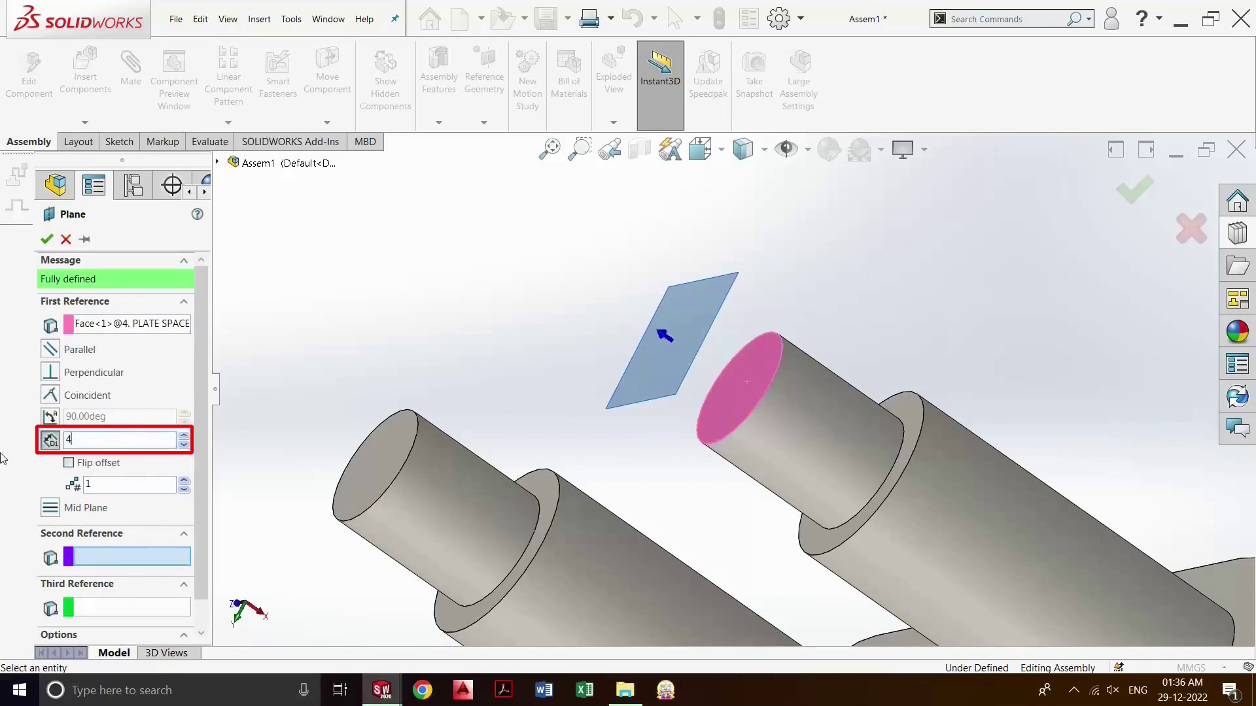
pyautogui.write('1')
pyautogui.press('Return')
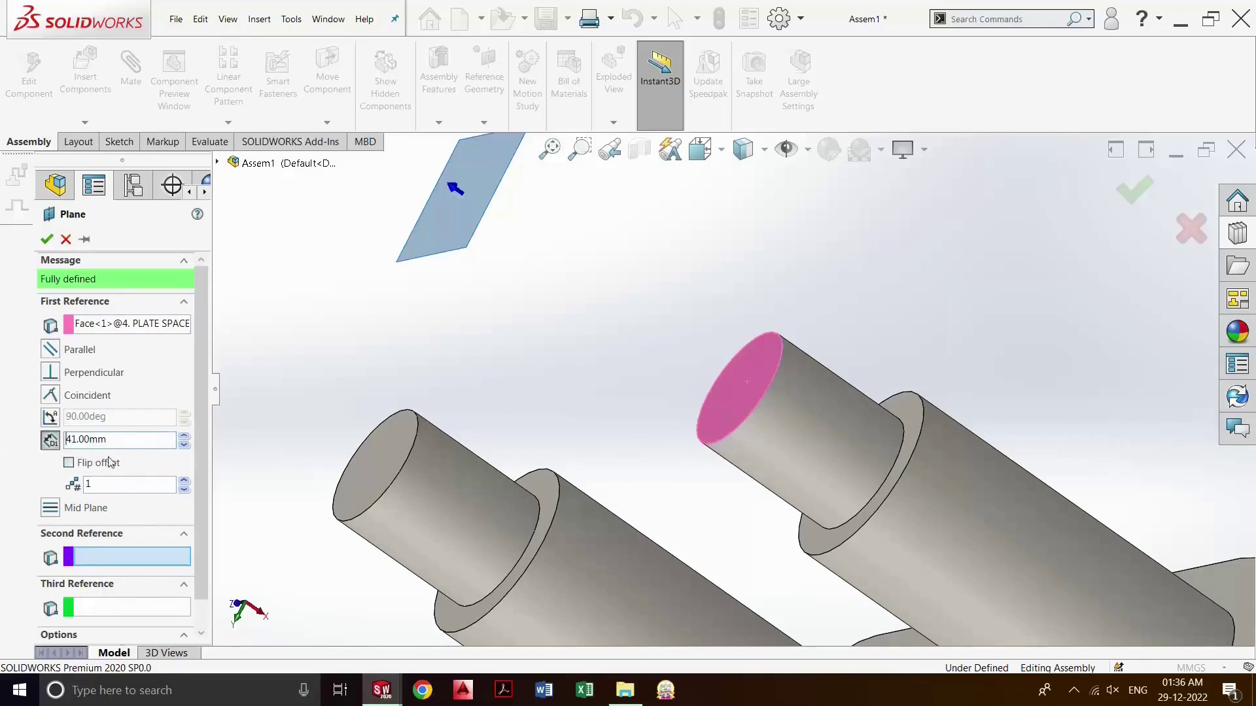
pyautogui.scroll(-3, 916, 437)
pyautogui.scroll(5, 911, 440)
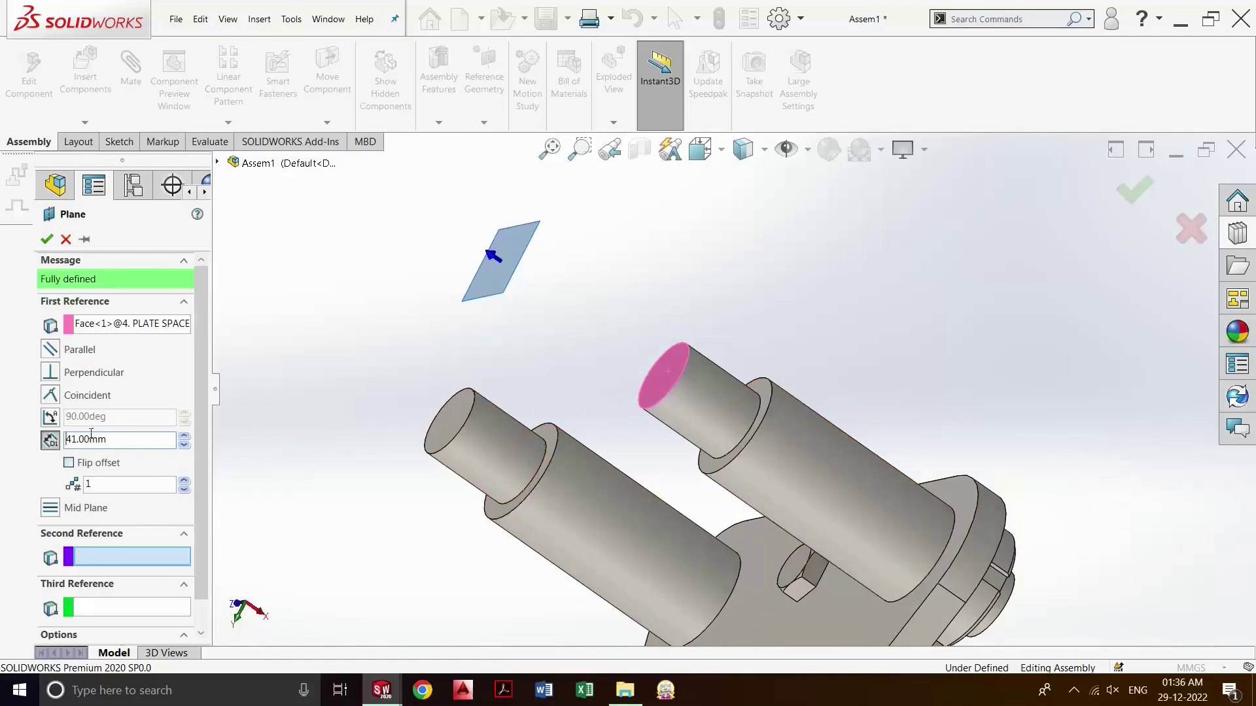
pyautogui.click(69, 464)
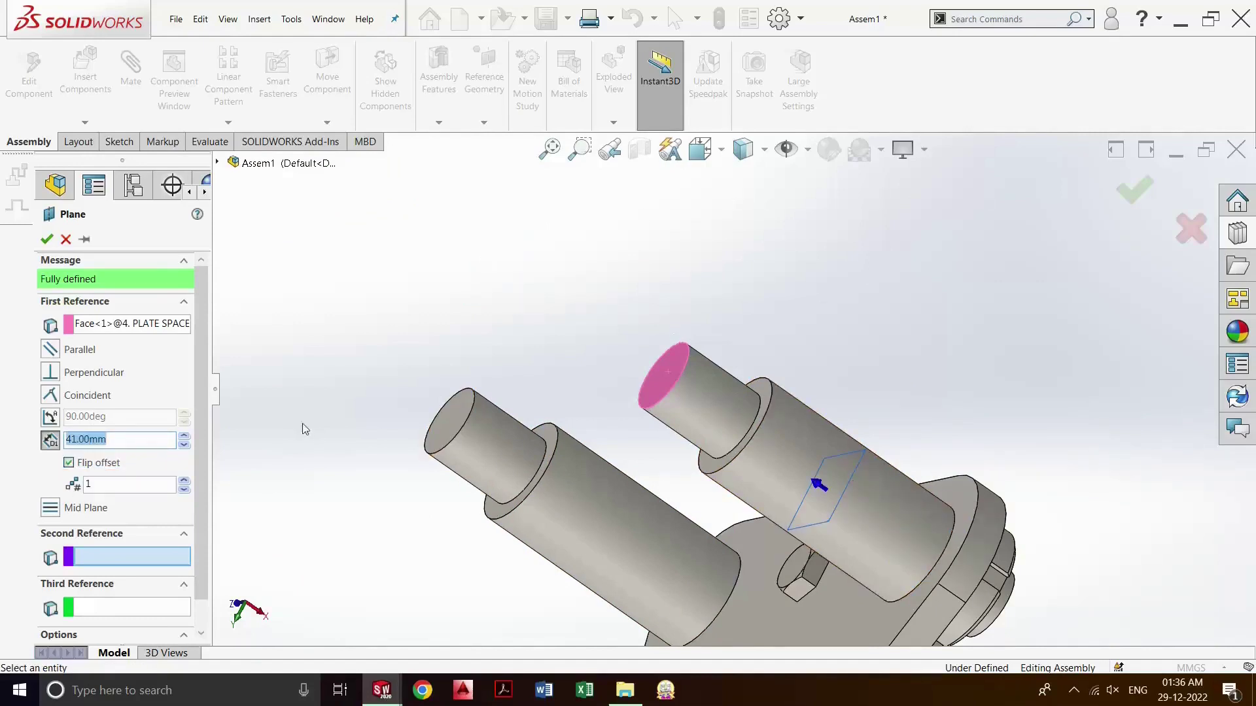
pyautogui.click(1145, 196)
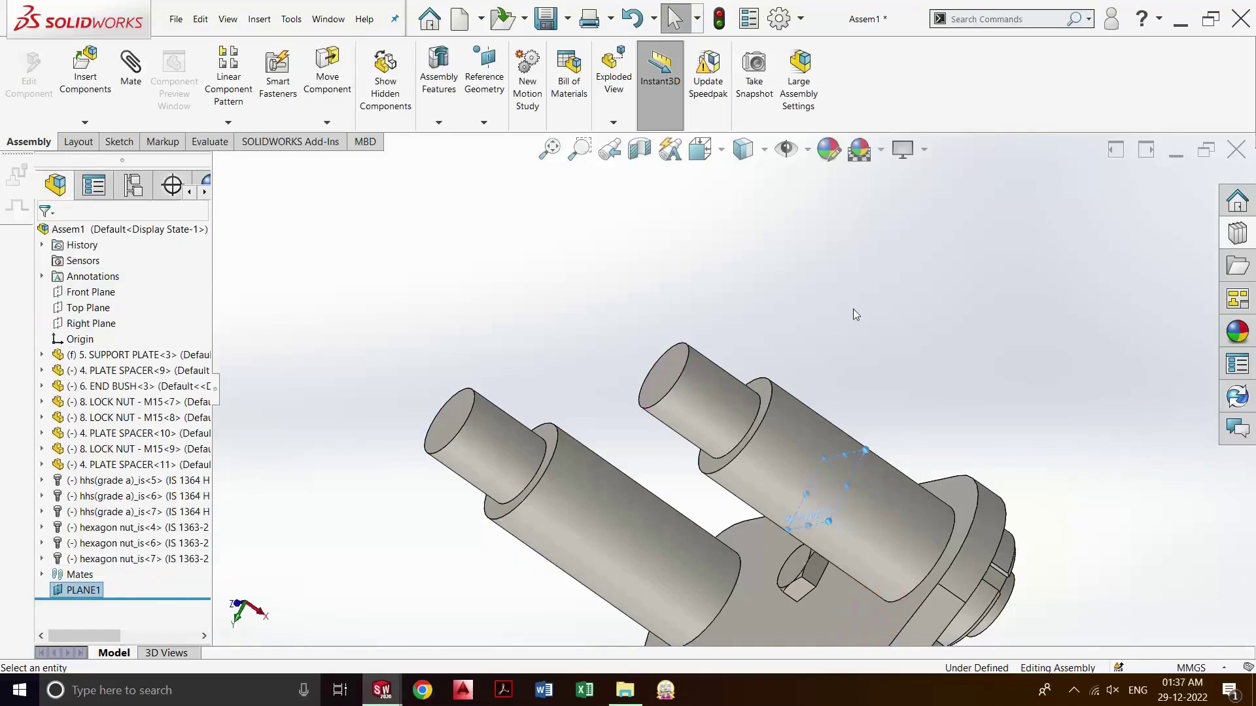
# - Start Mirror Components using PLANE1 as the mirror plane
pyautogui.scroll(-2, 829, 306)
pyautogui.scroll(3, 690, 301)
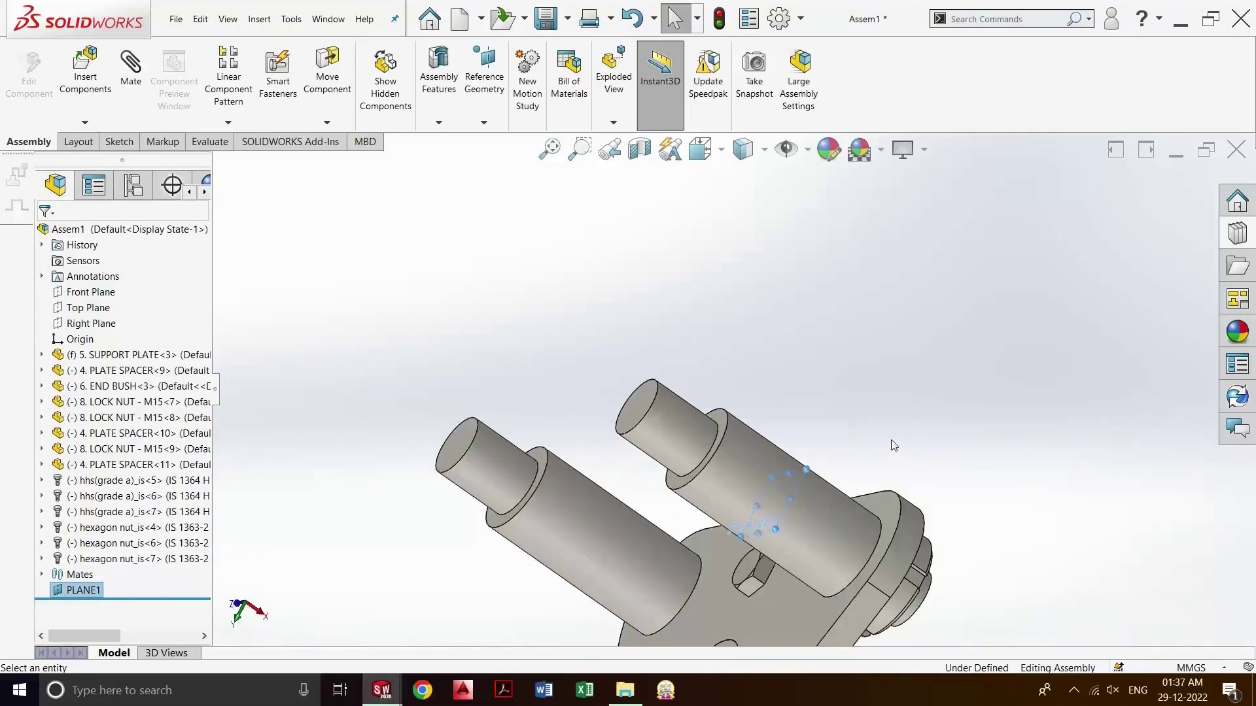
pyautogui.scroll(2, 850, 428)
pyautogui.moveTo(890, 511); pyautogui.dragTo(805, 441, button='middle')
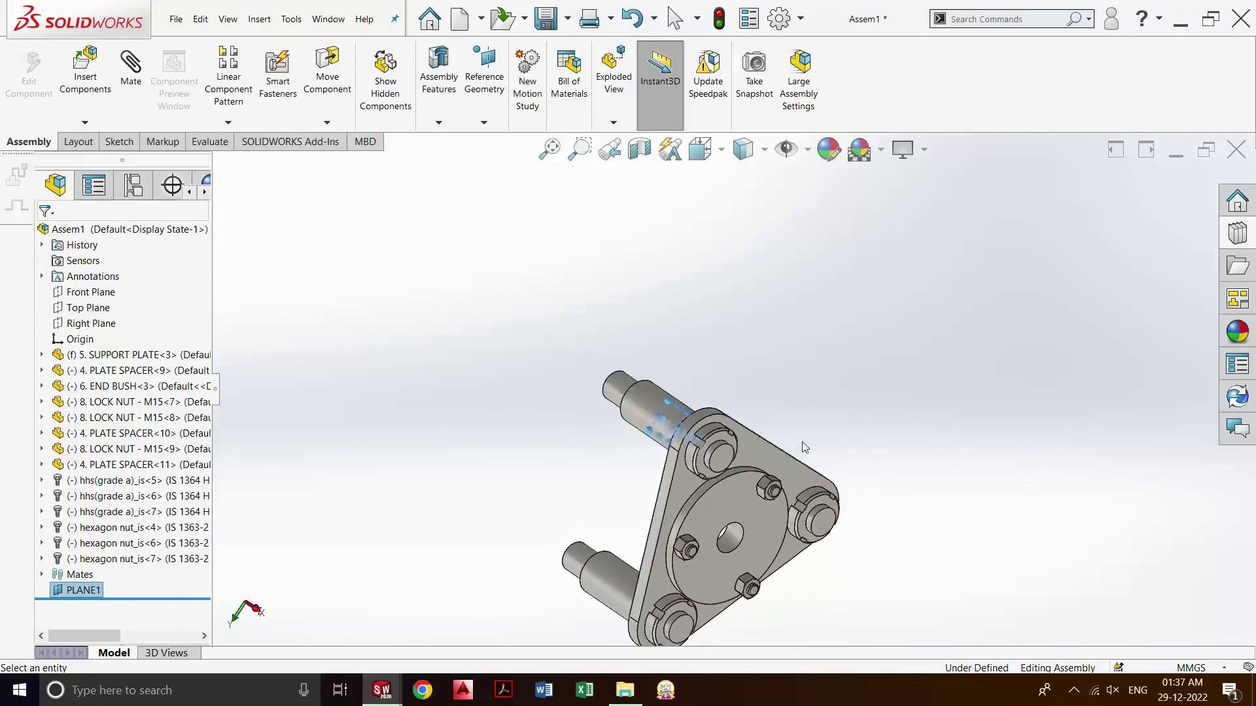
pyautogui.scroll(1, 803, 437)
pyautogui.scroll(-2, 791, 496)
pyautogui.click(231, 123)
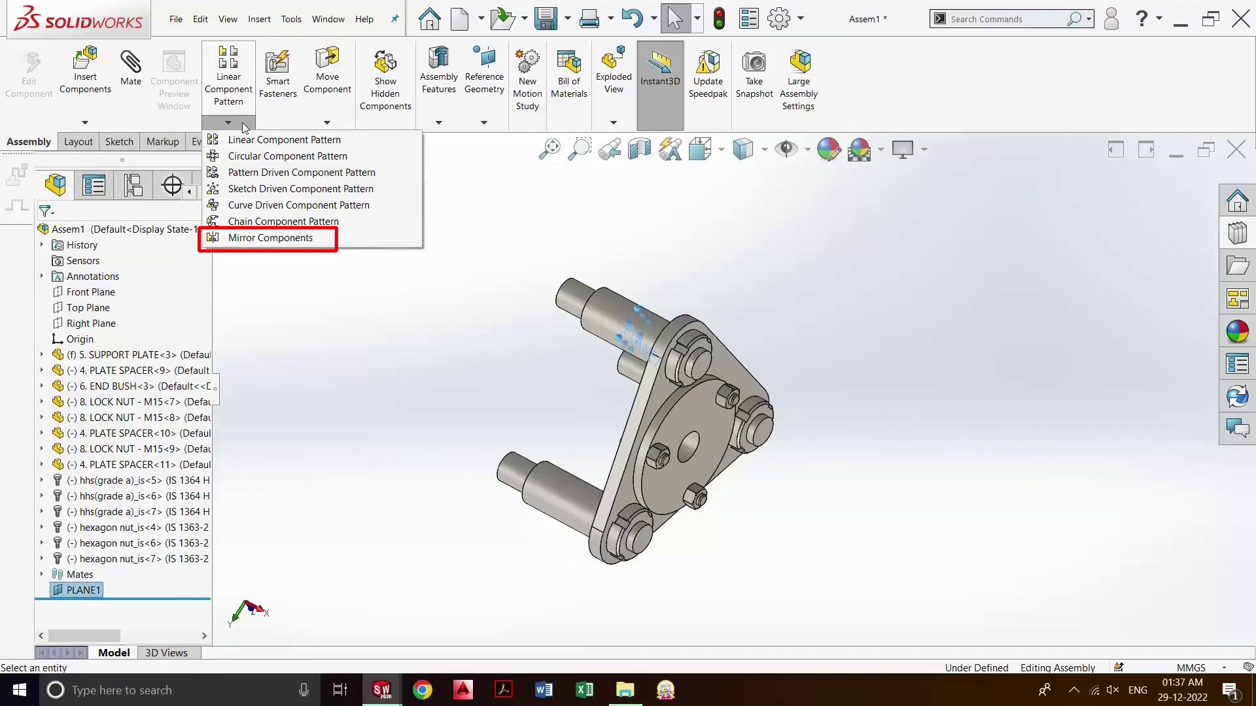
pyautogui.click(303, 240)
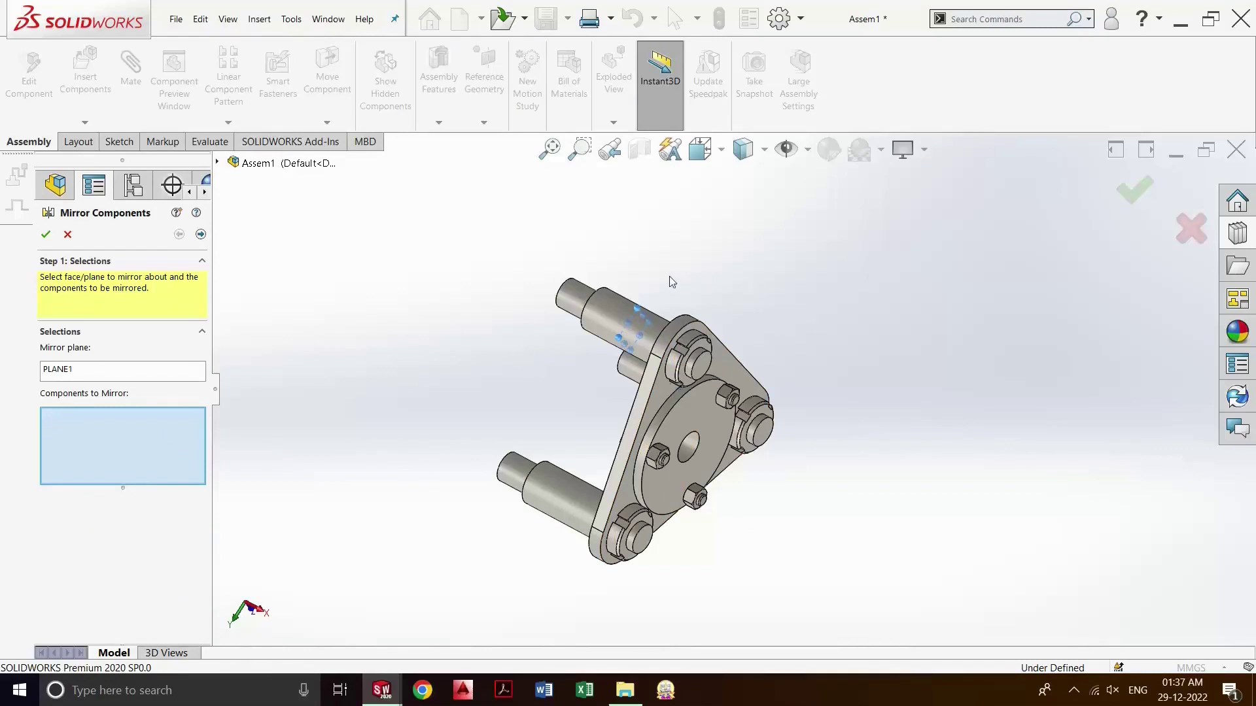
# - Select the plate, end bush, bolts and nuts to mirror, excluding the three plate spacers
pyautogui.moveTo(685, 317); pyautogui.dragTo(712, 279, button='middle')
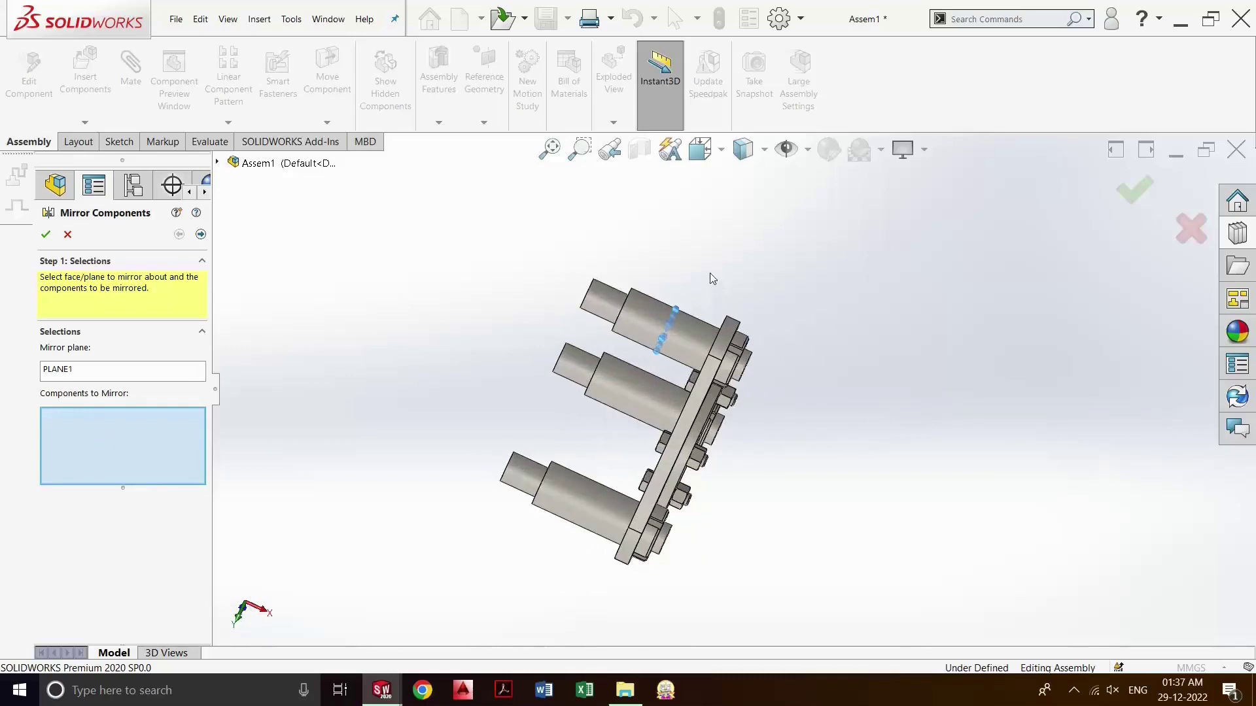
pyautogui.moveTo(686, 531); pyautogui.dragTo(825, 590)
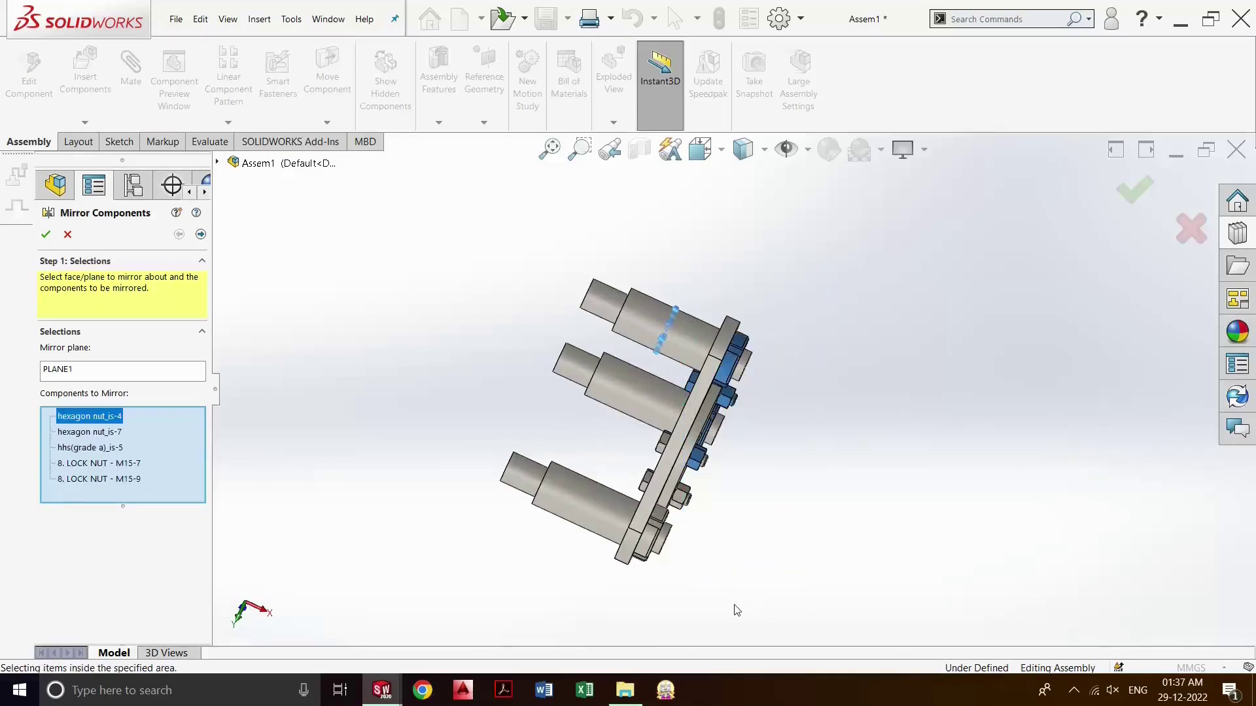
pyautogui.moveTo(741, 612); pyautogui.dragTo(589, 457)
pyautogui.moveTo(588, 458); pyautogui.dragTo(802, 479, button='middle')
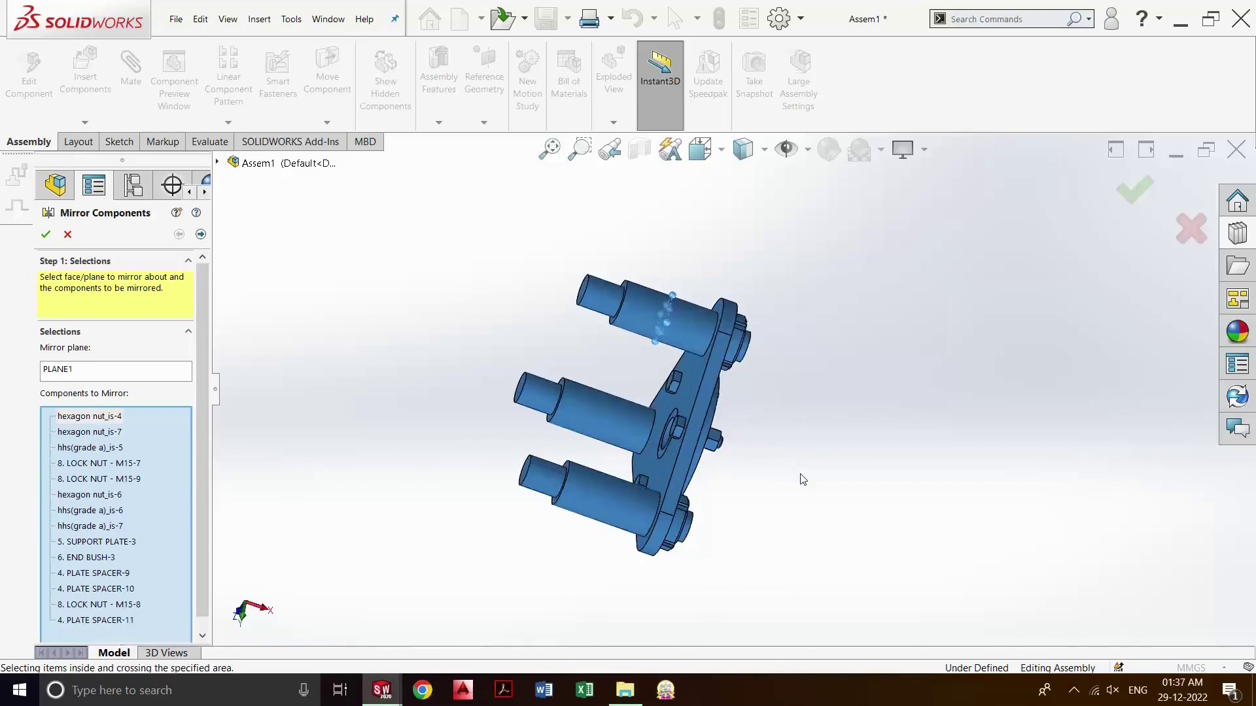
pyautogui.click(583, 415)
pyautogui.click(599, 306)
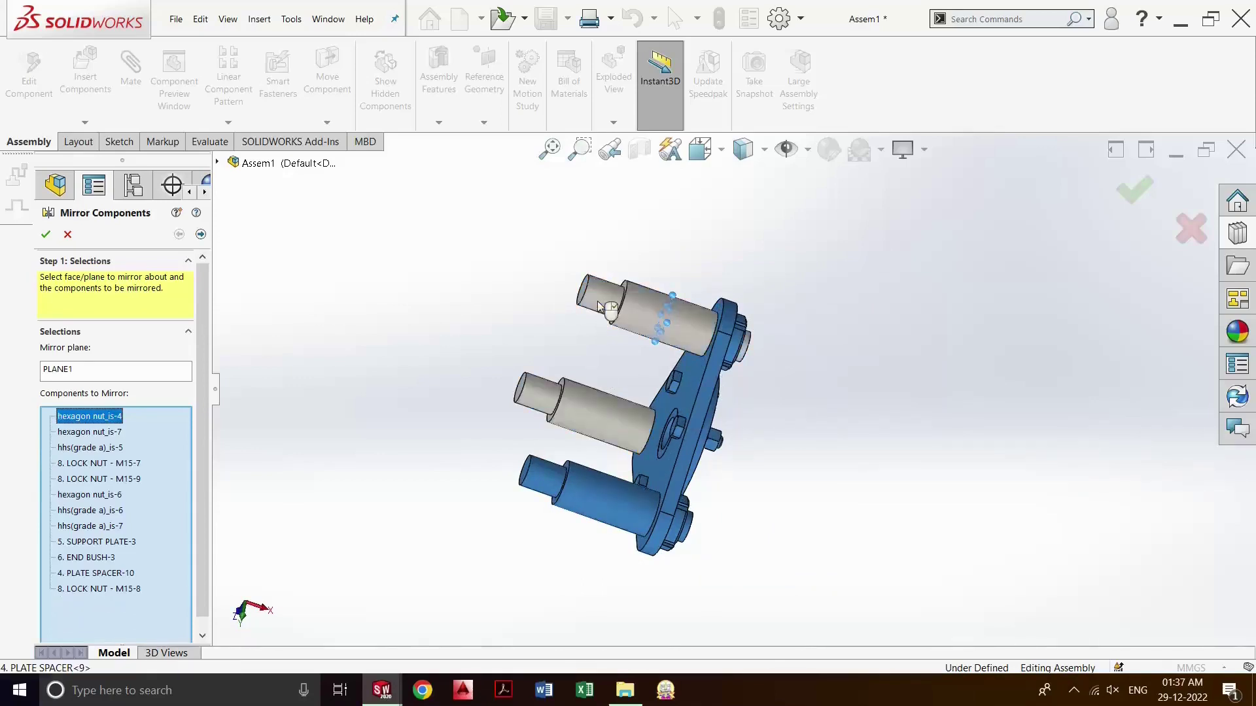
pyautogui.click(561, 484)
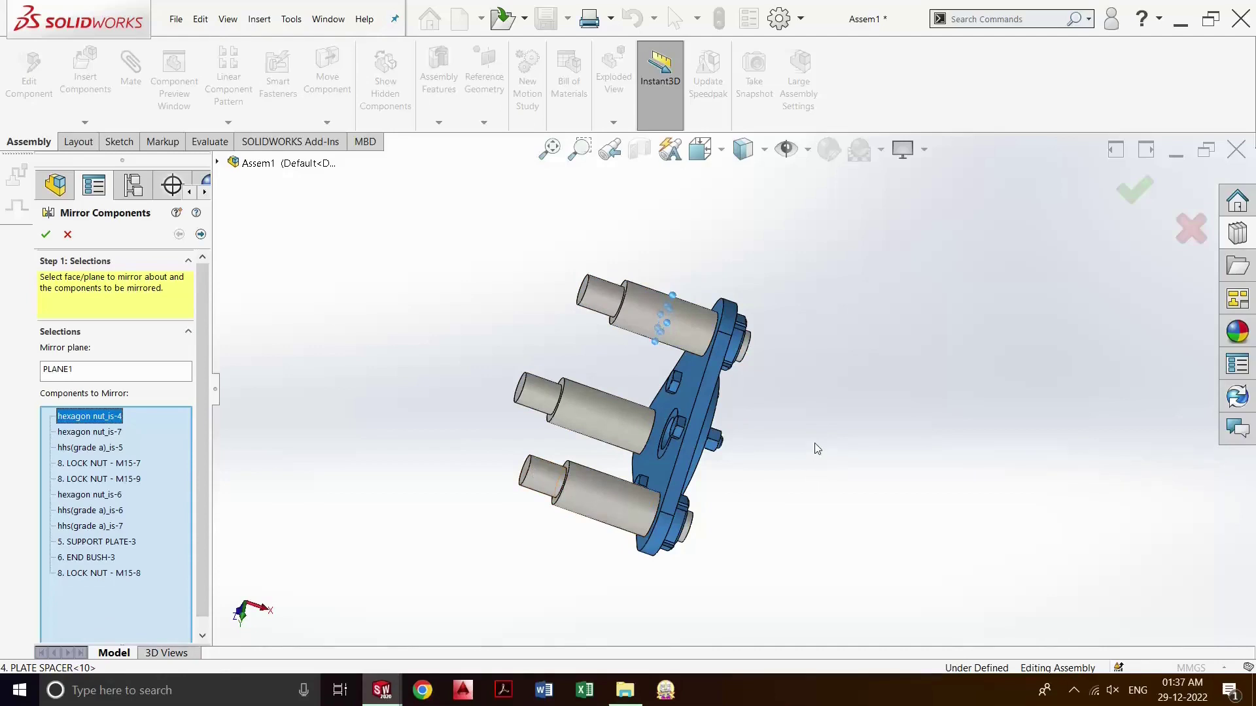
pyautogui.moveTo(816, 449)
pyautogui.mouseDown(button='middle')
pyautogui.moveTo(746, 359)
pyautogui.moveTo(802, 367)
pyautogui.mouseUp(button='middle')
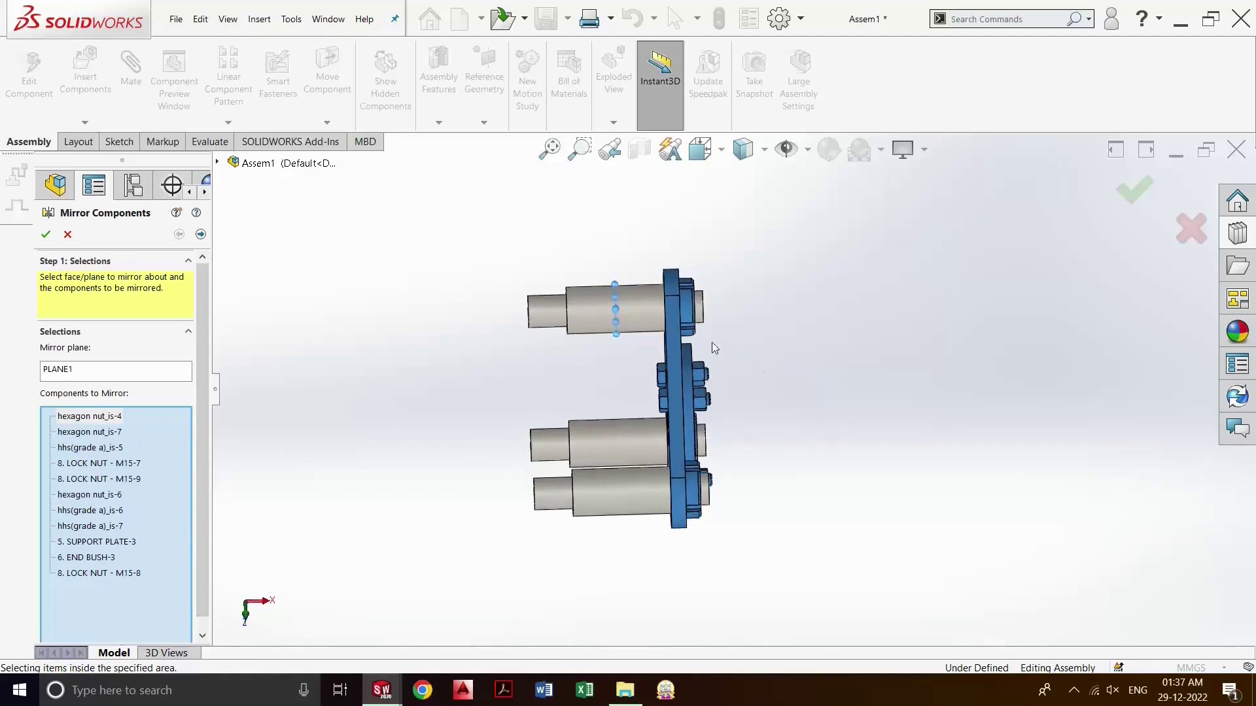
# - Confirm MirrorComponent1 and show the two-plate assembly in the Isometric view
pyautogui.click(1126, 198)
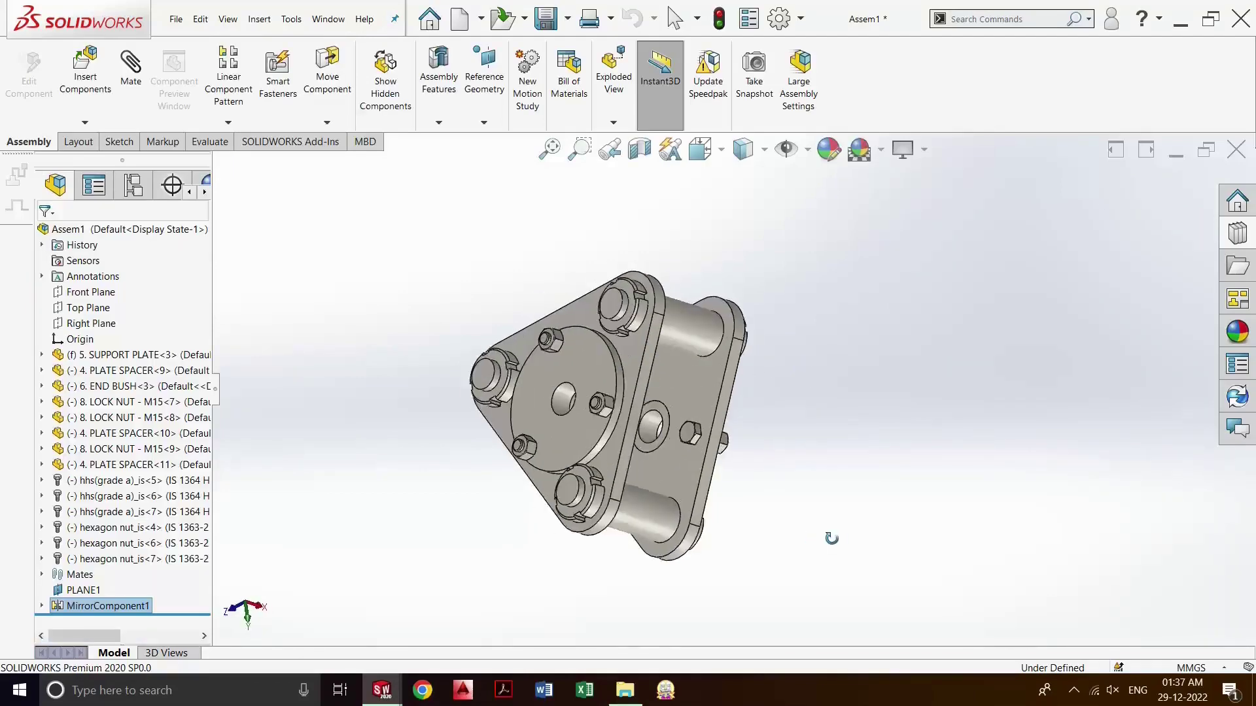
pyautogui.moveTo(830, 533); pyautogui.dragTo(765, 523, button='middle')
pyautogui.moveTo(681, 483)
pyautogui.mouseDown(button='middle')
pyautogui.moveTo(652, 511)
pyautogui.moveTo(693, 484)
pyautogui.mouseUp(button='middle')
pyautogui.press('space')
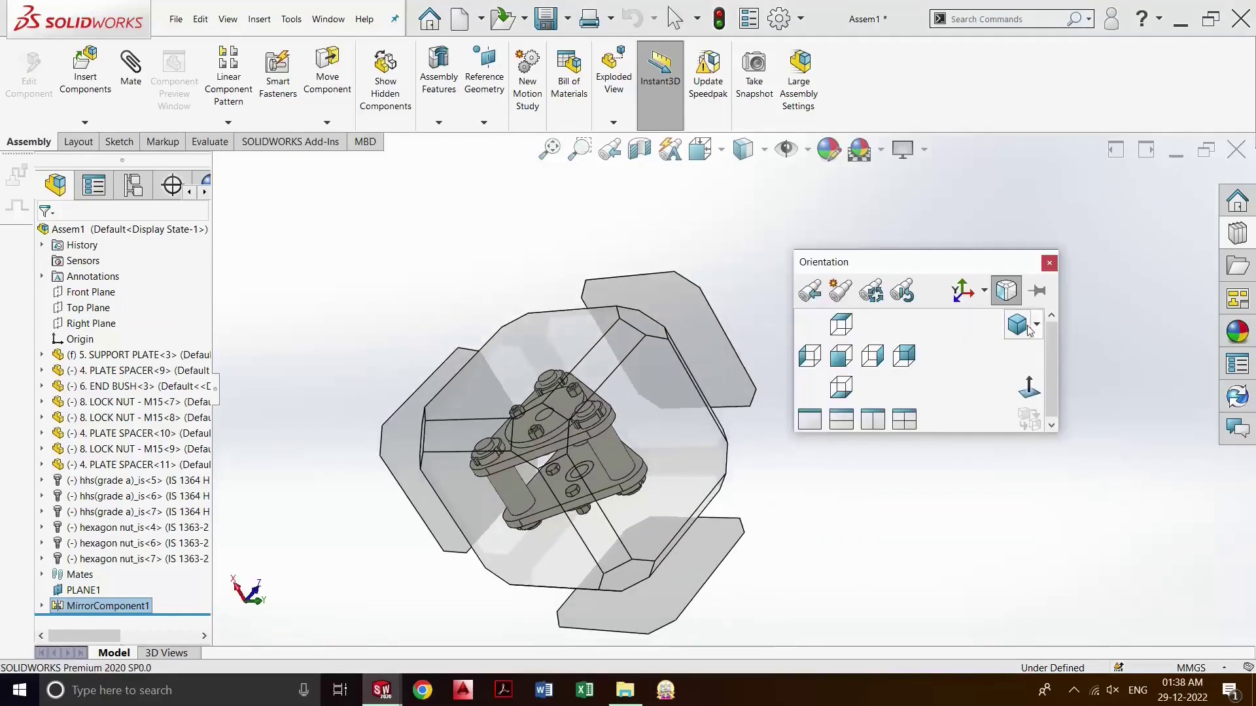
pyautogui.click(1019, 319)
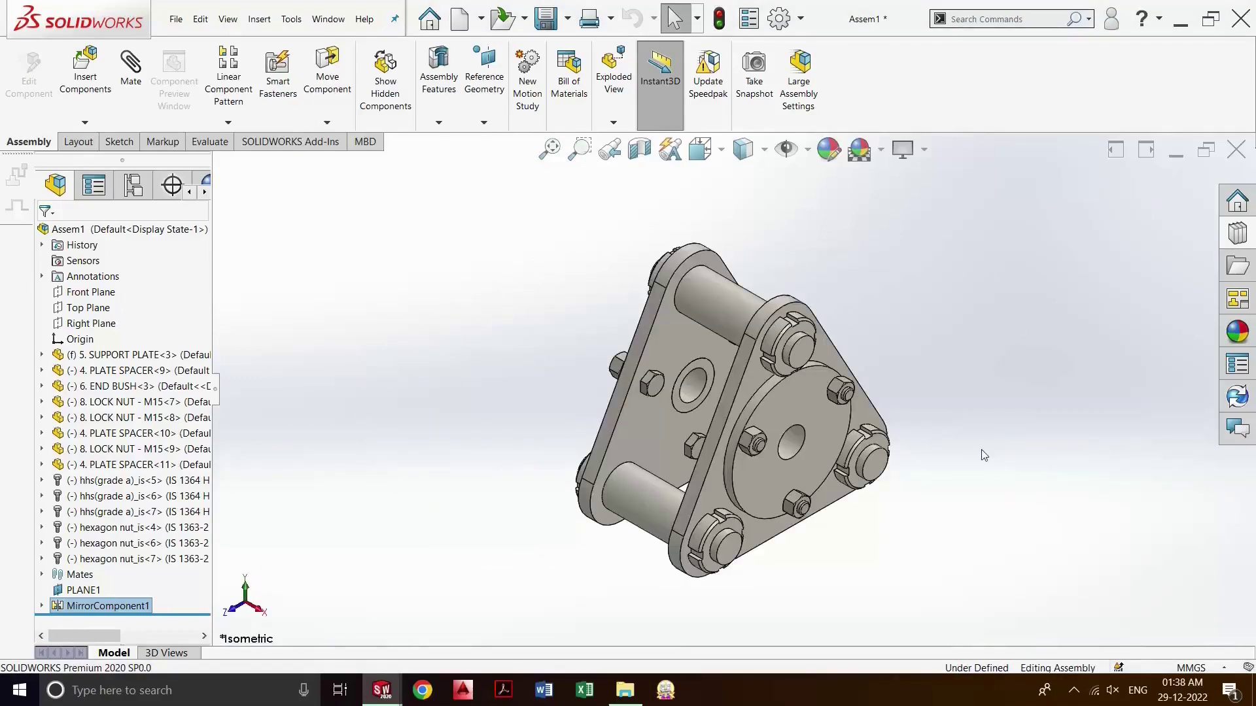